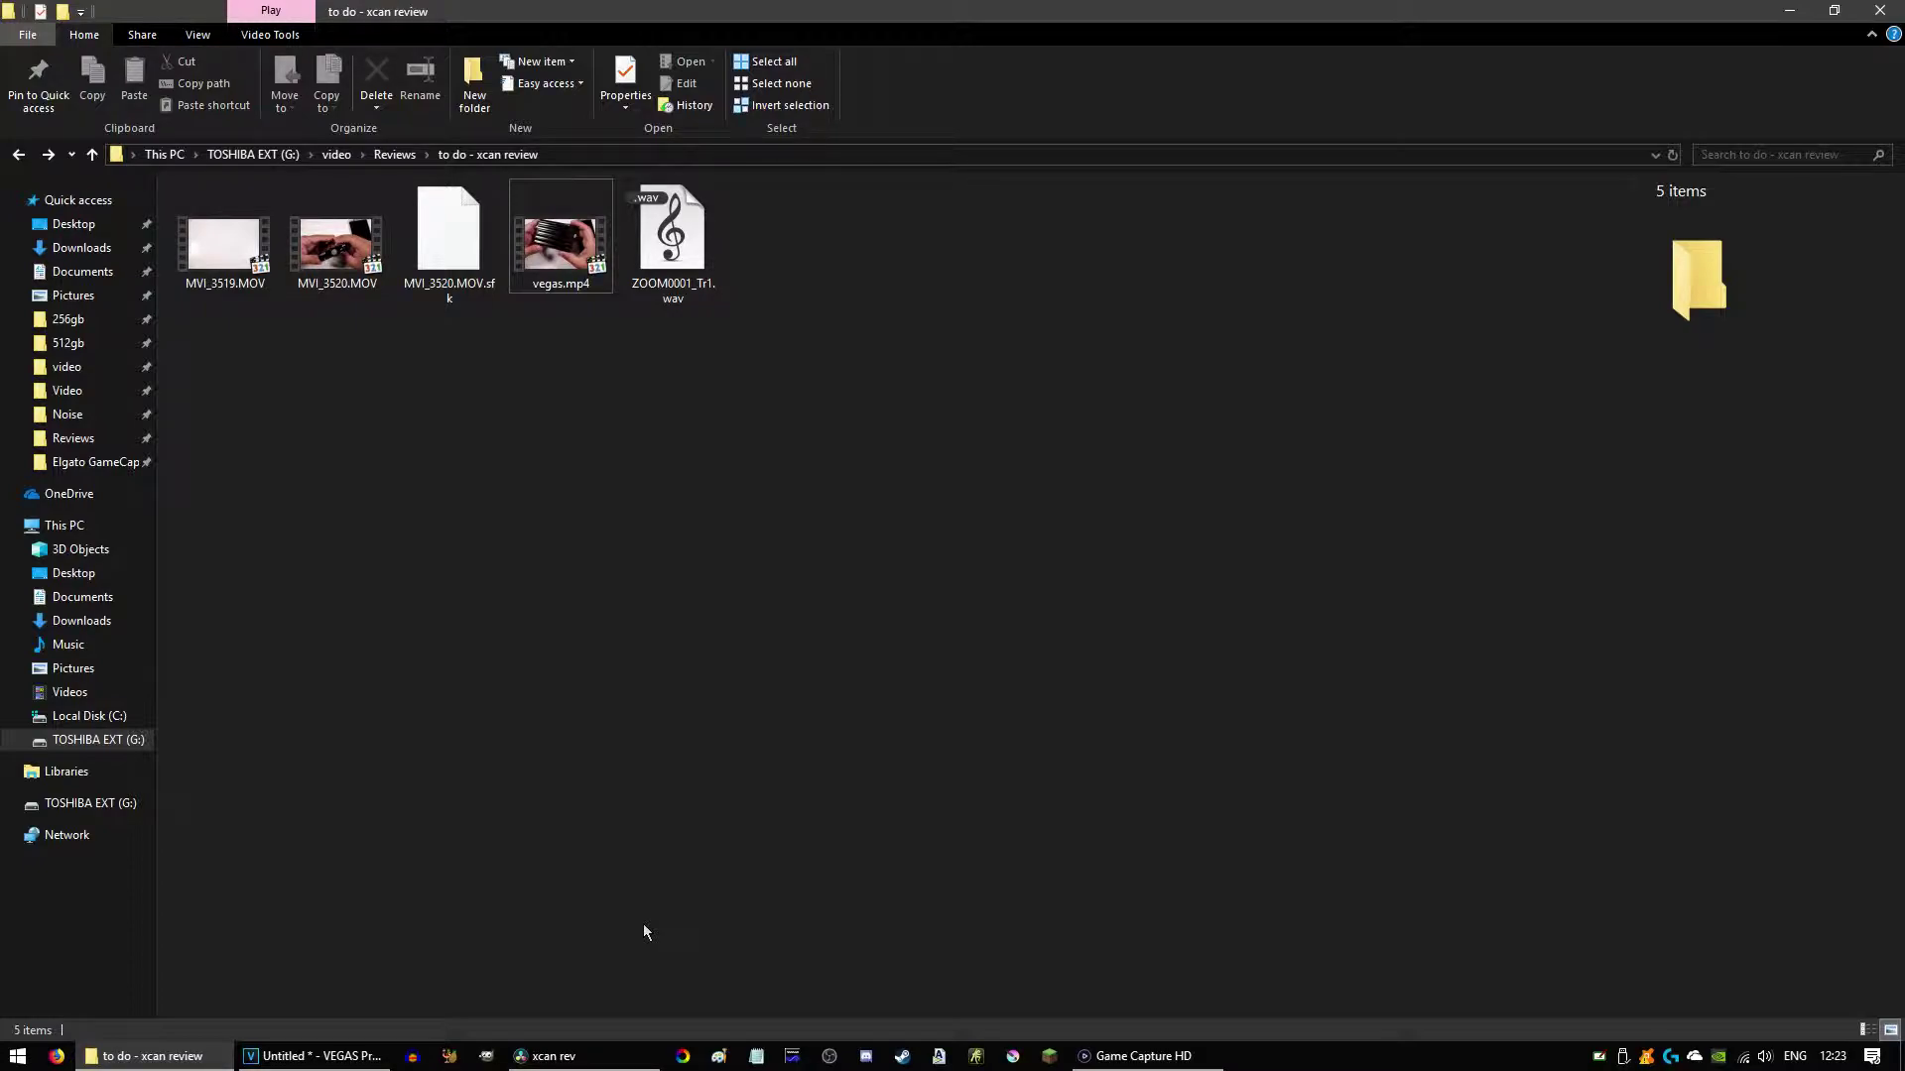
Step: Cycle between the xcan rev project, the xcan review folder and VEGAS Pro
click(548, 1060)
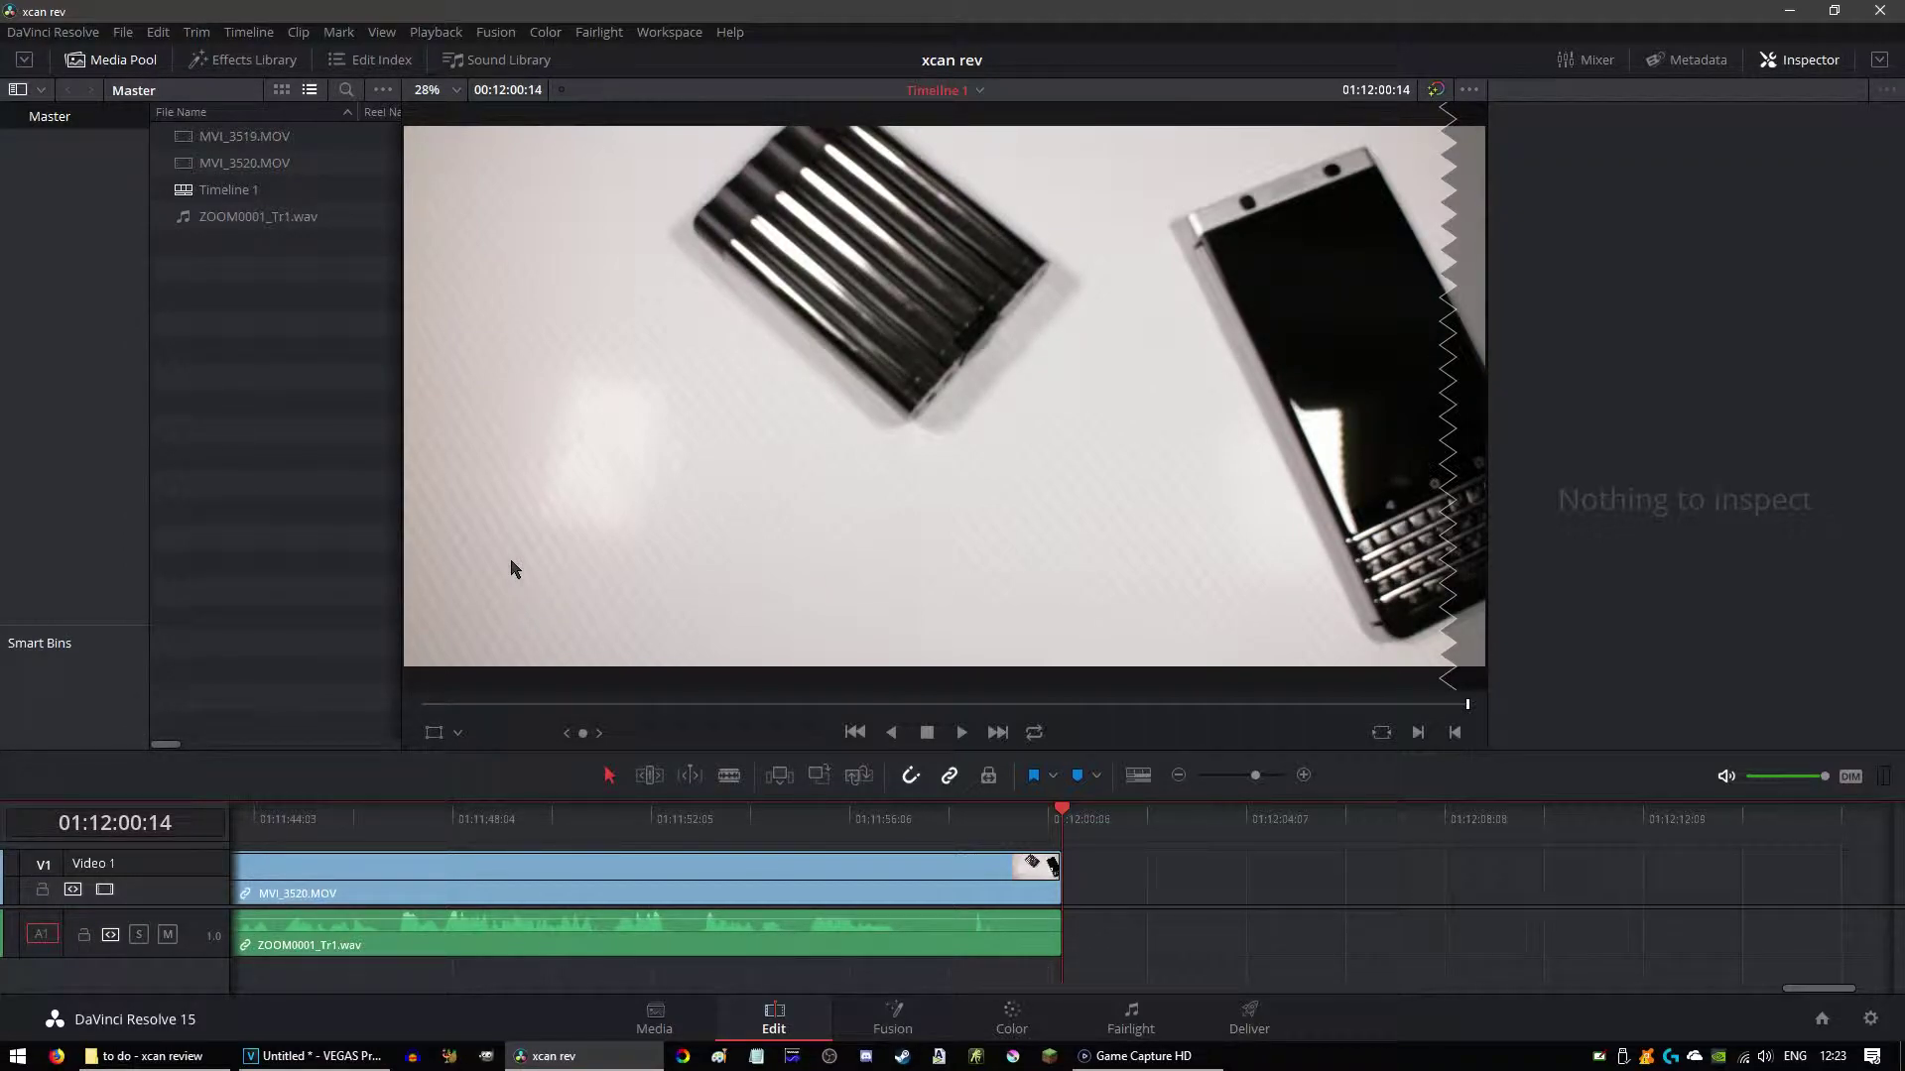
click(149, 1056)
click(312, 1055)
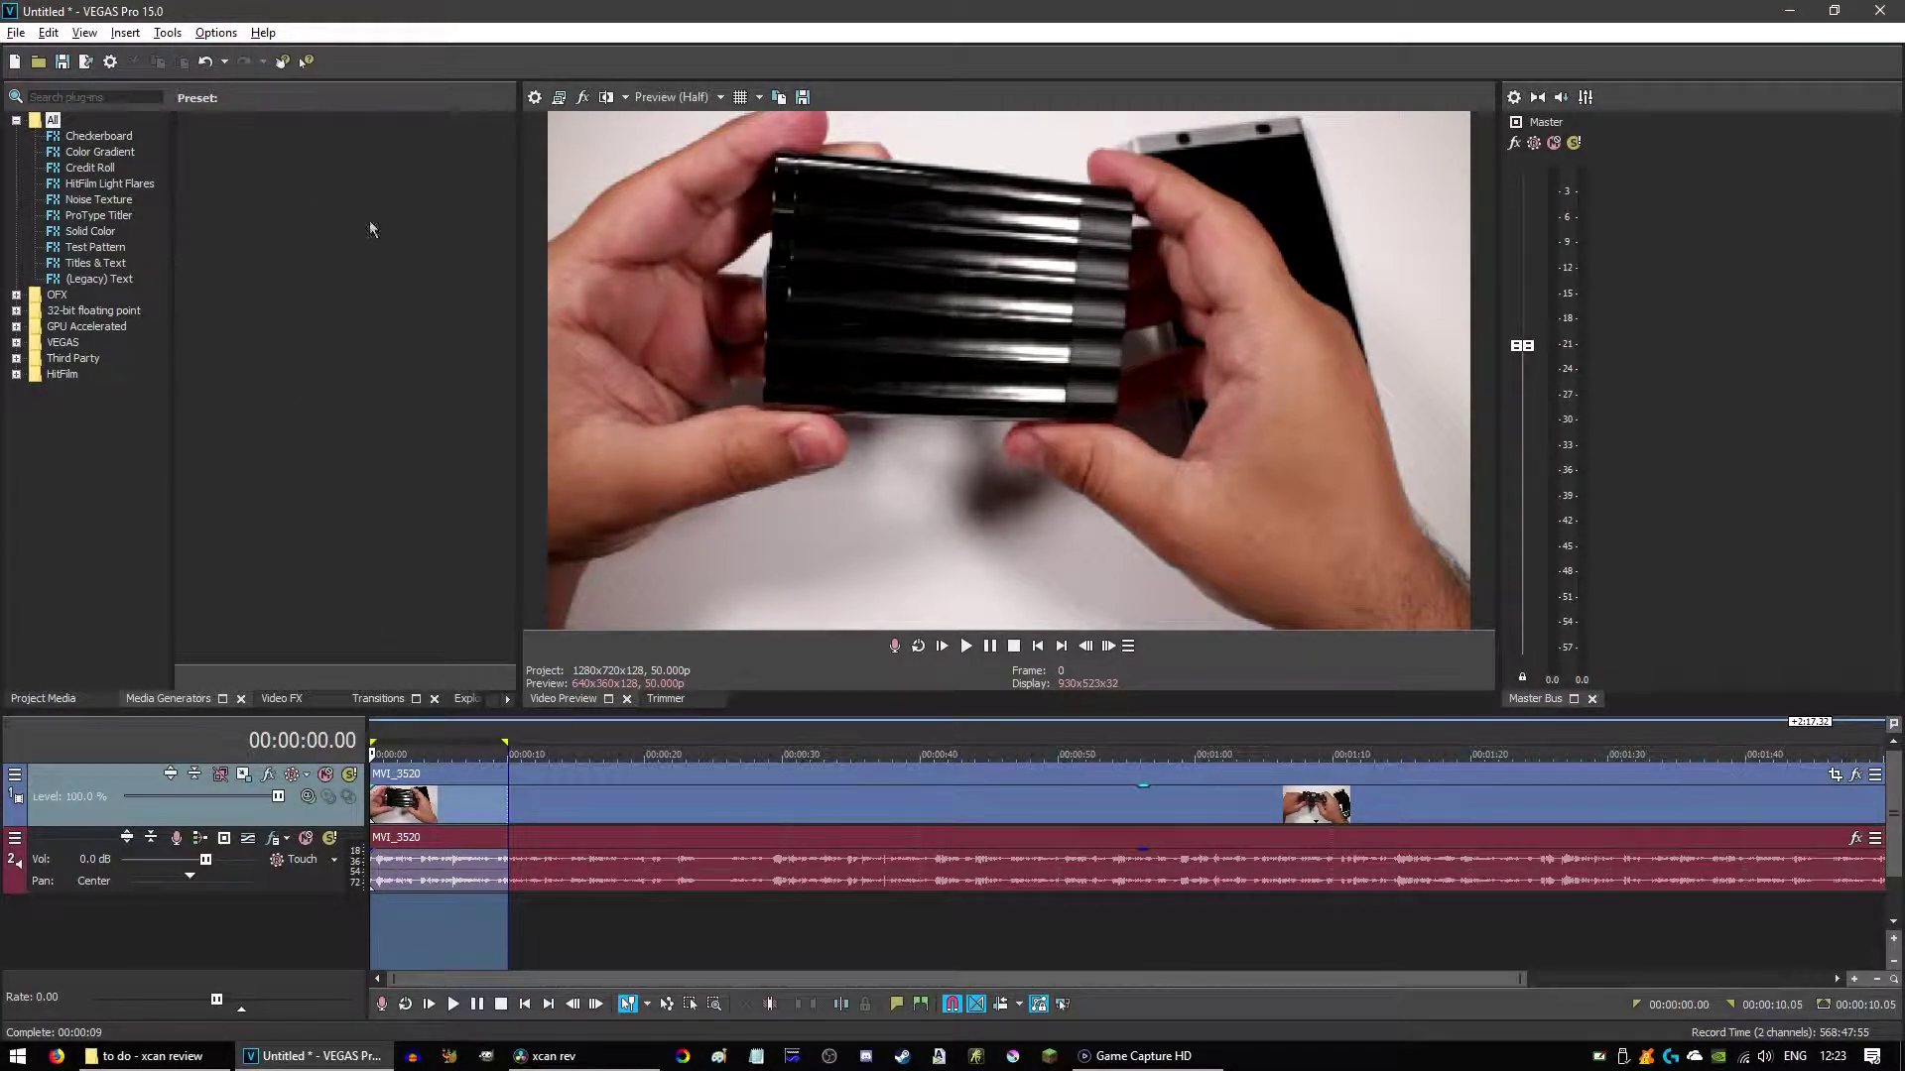
click(149, 1056)
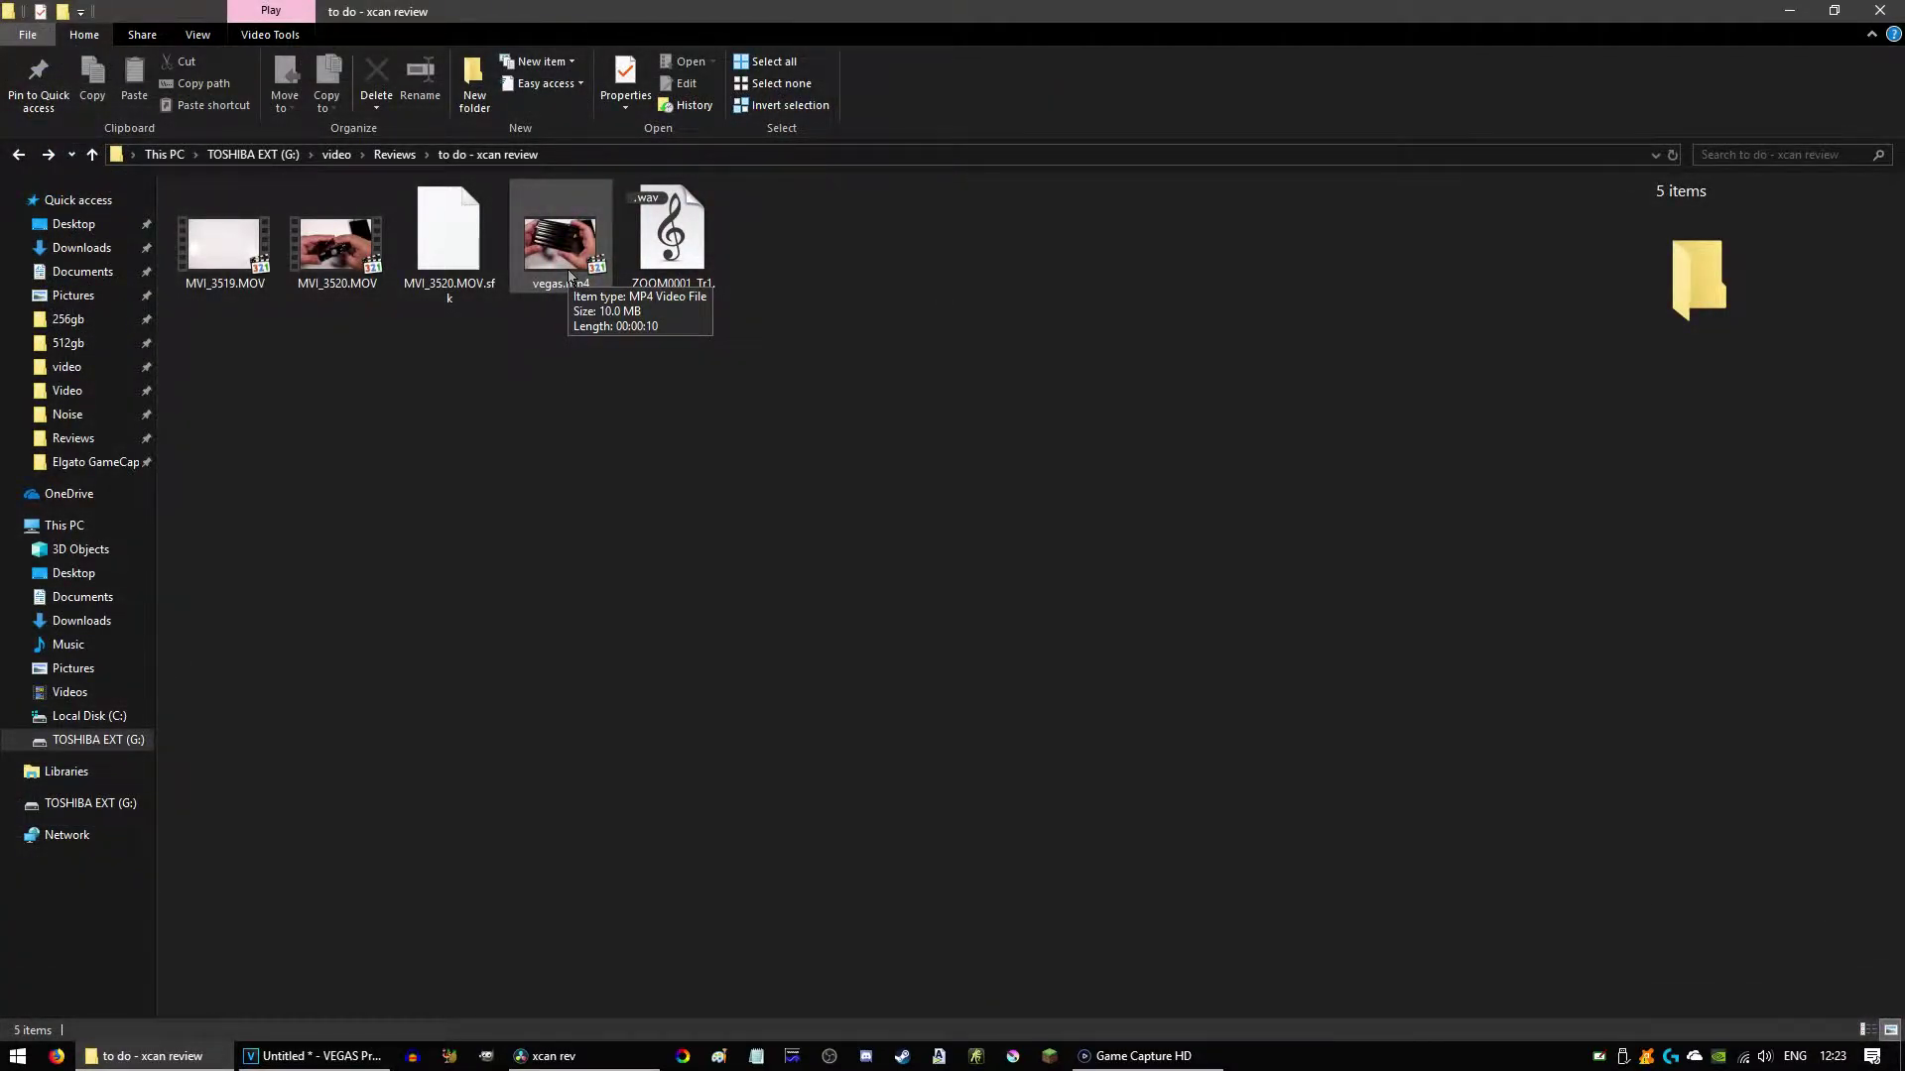
Step: Play vegas.mp4, pause it and step forward through its frames
double_click(570, 275)
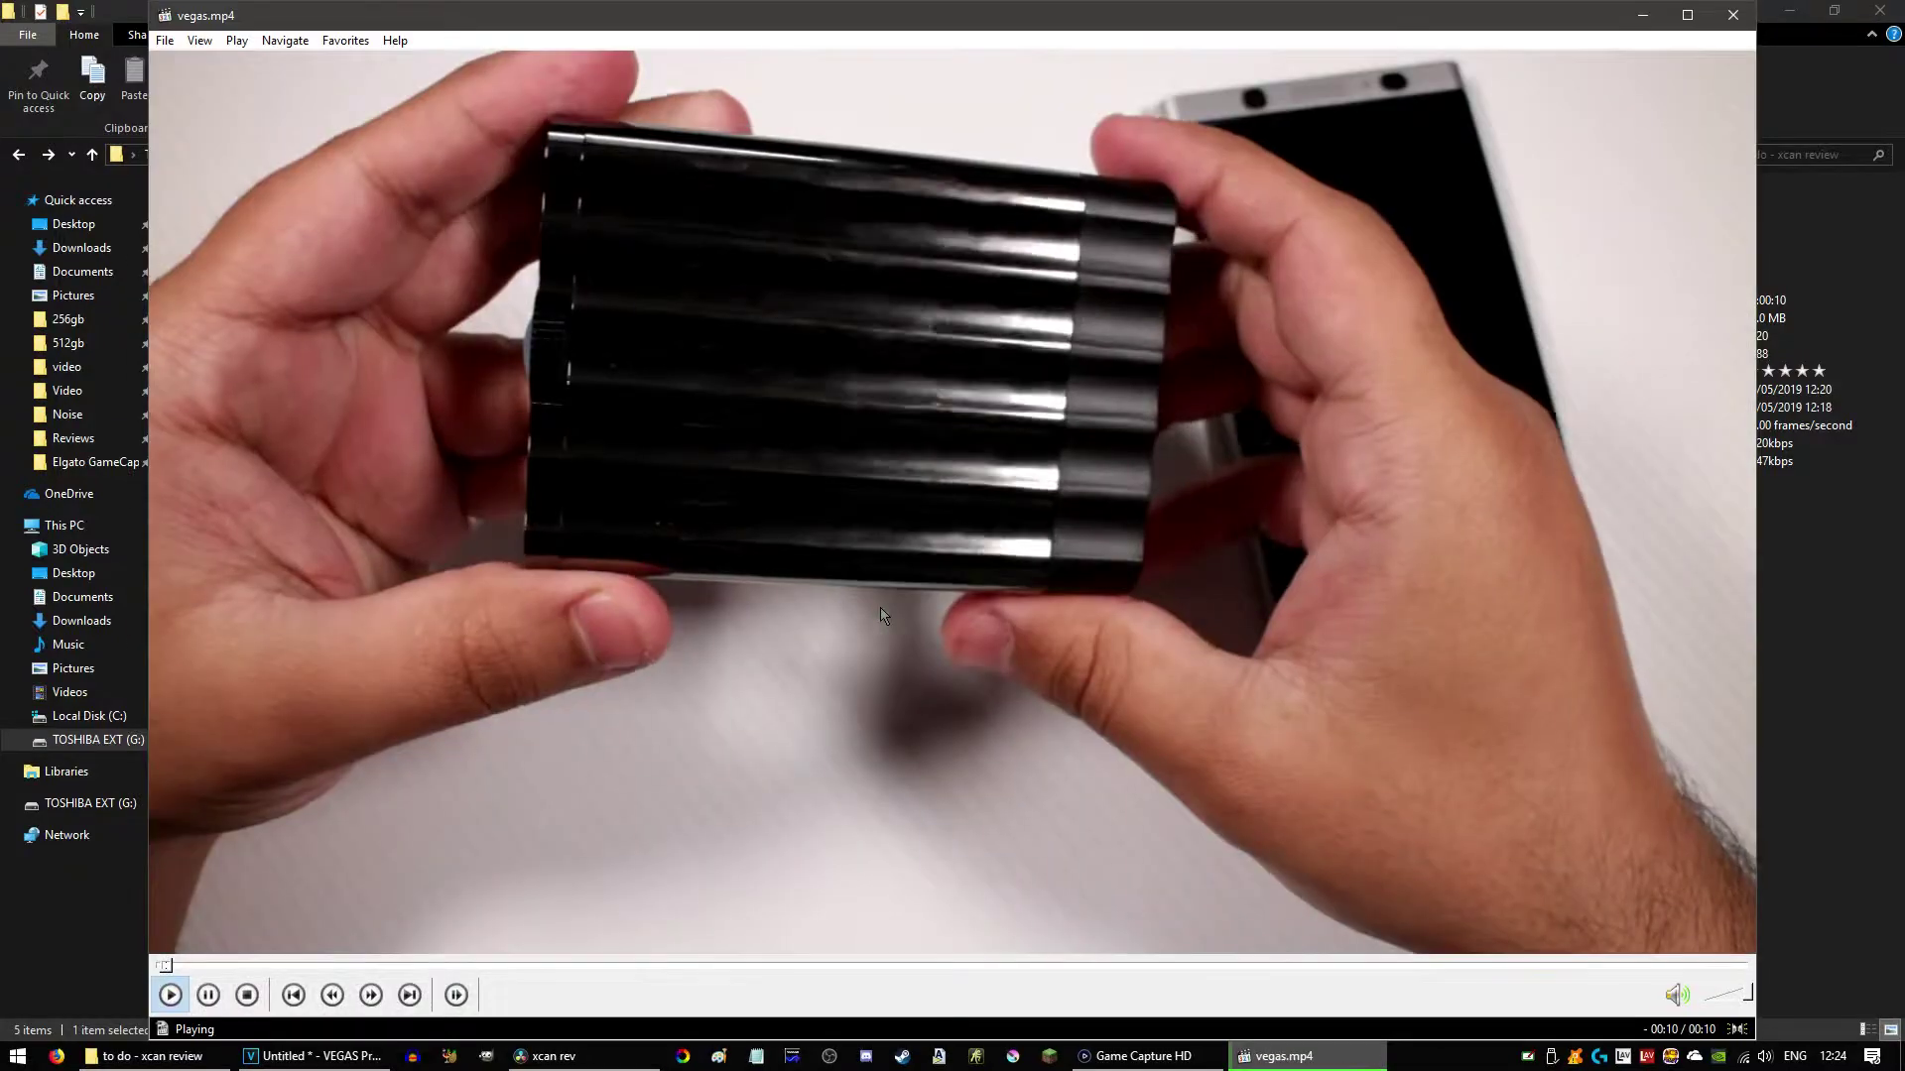
click(881, 615)
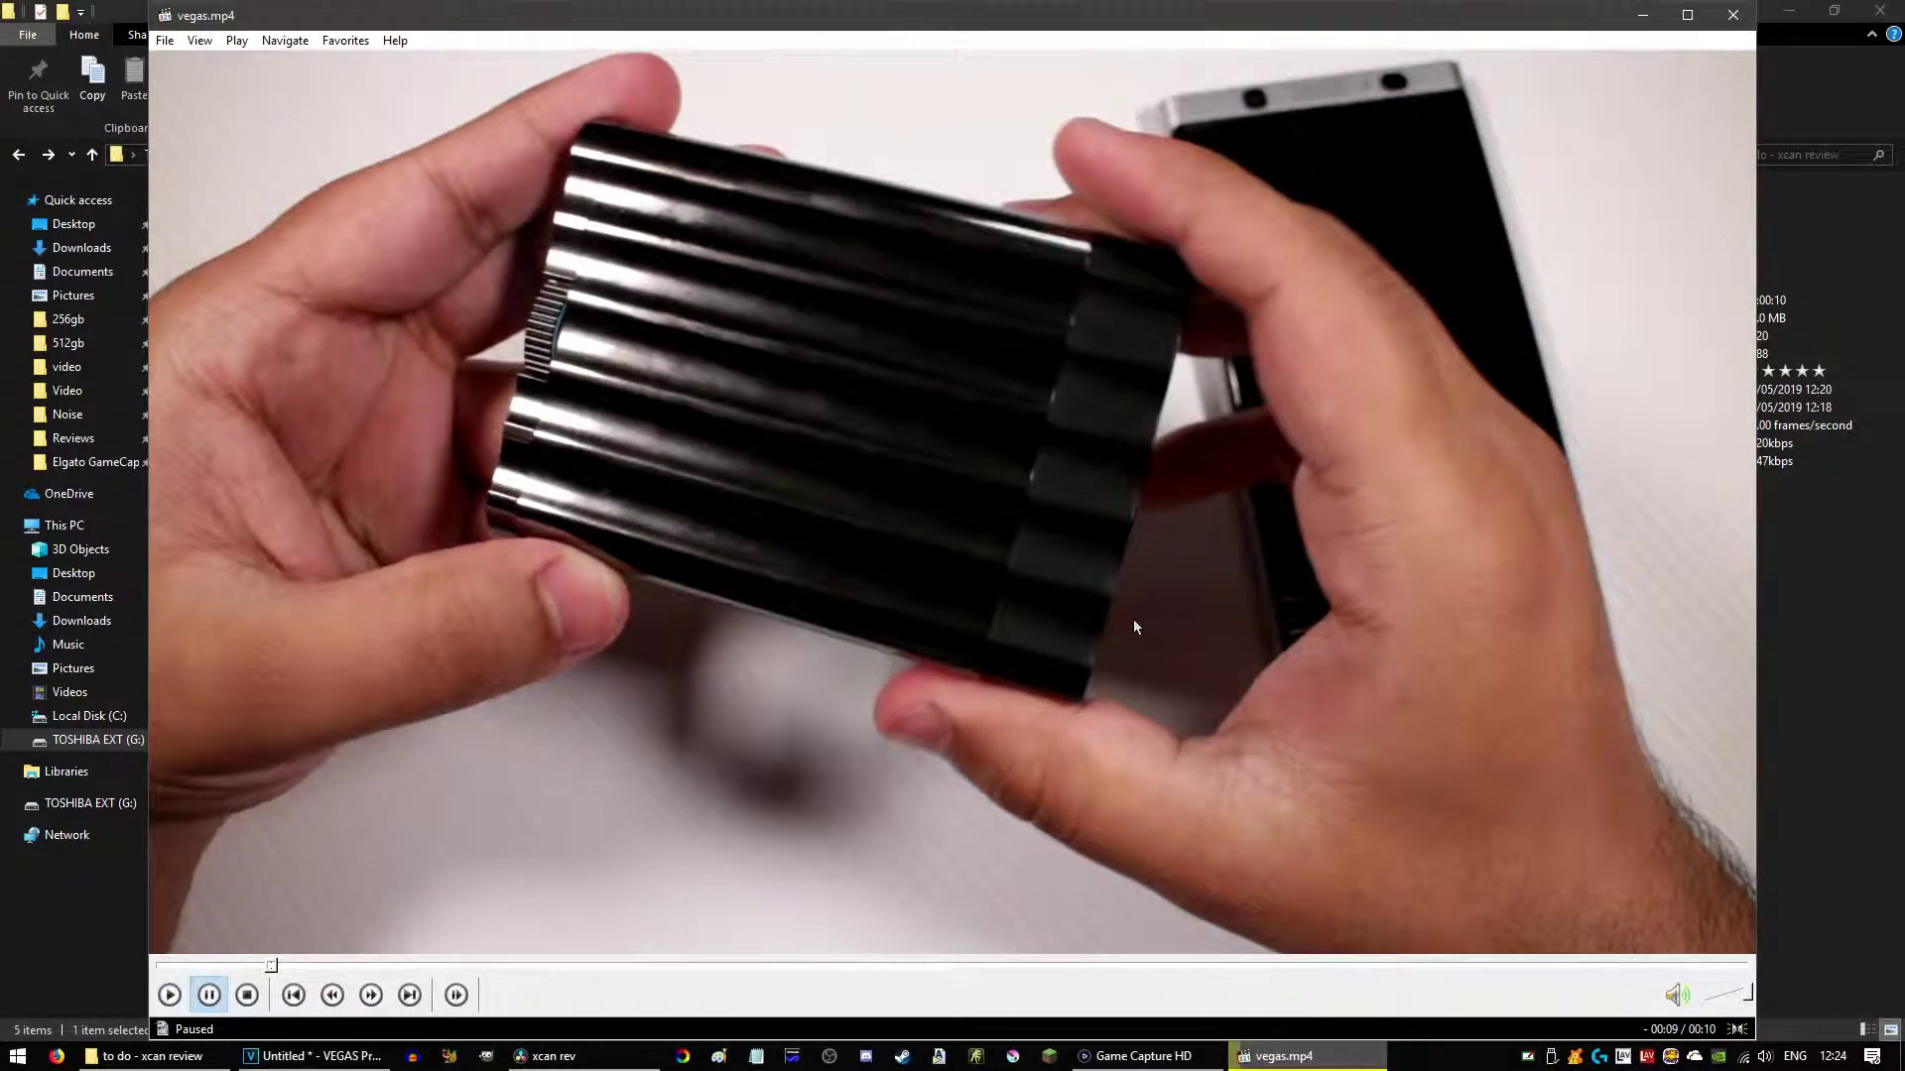
key(ctrl+Right)
key(ctrl+Right)
key(ctrl+Right)
key(ctrl+Right)
key(ctrl+Right)
key(ctrl+Right)
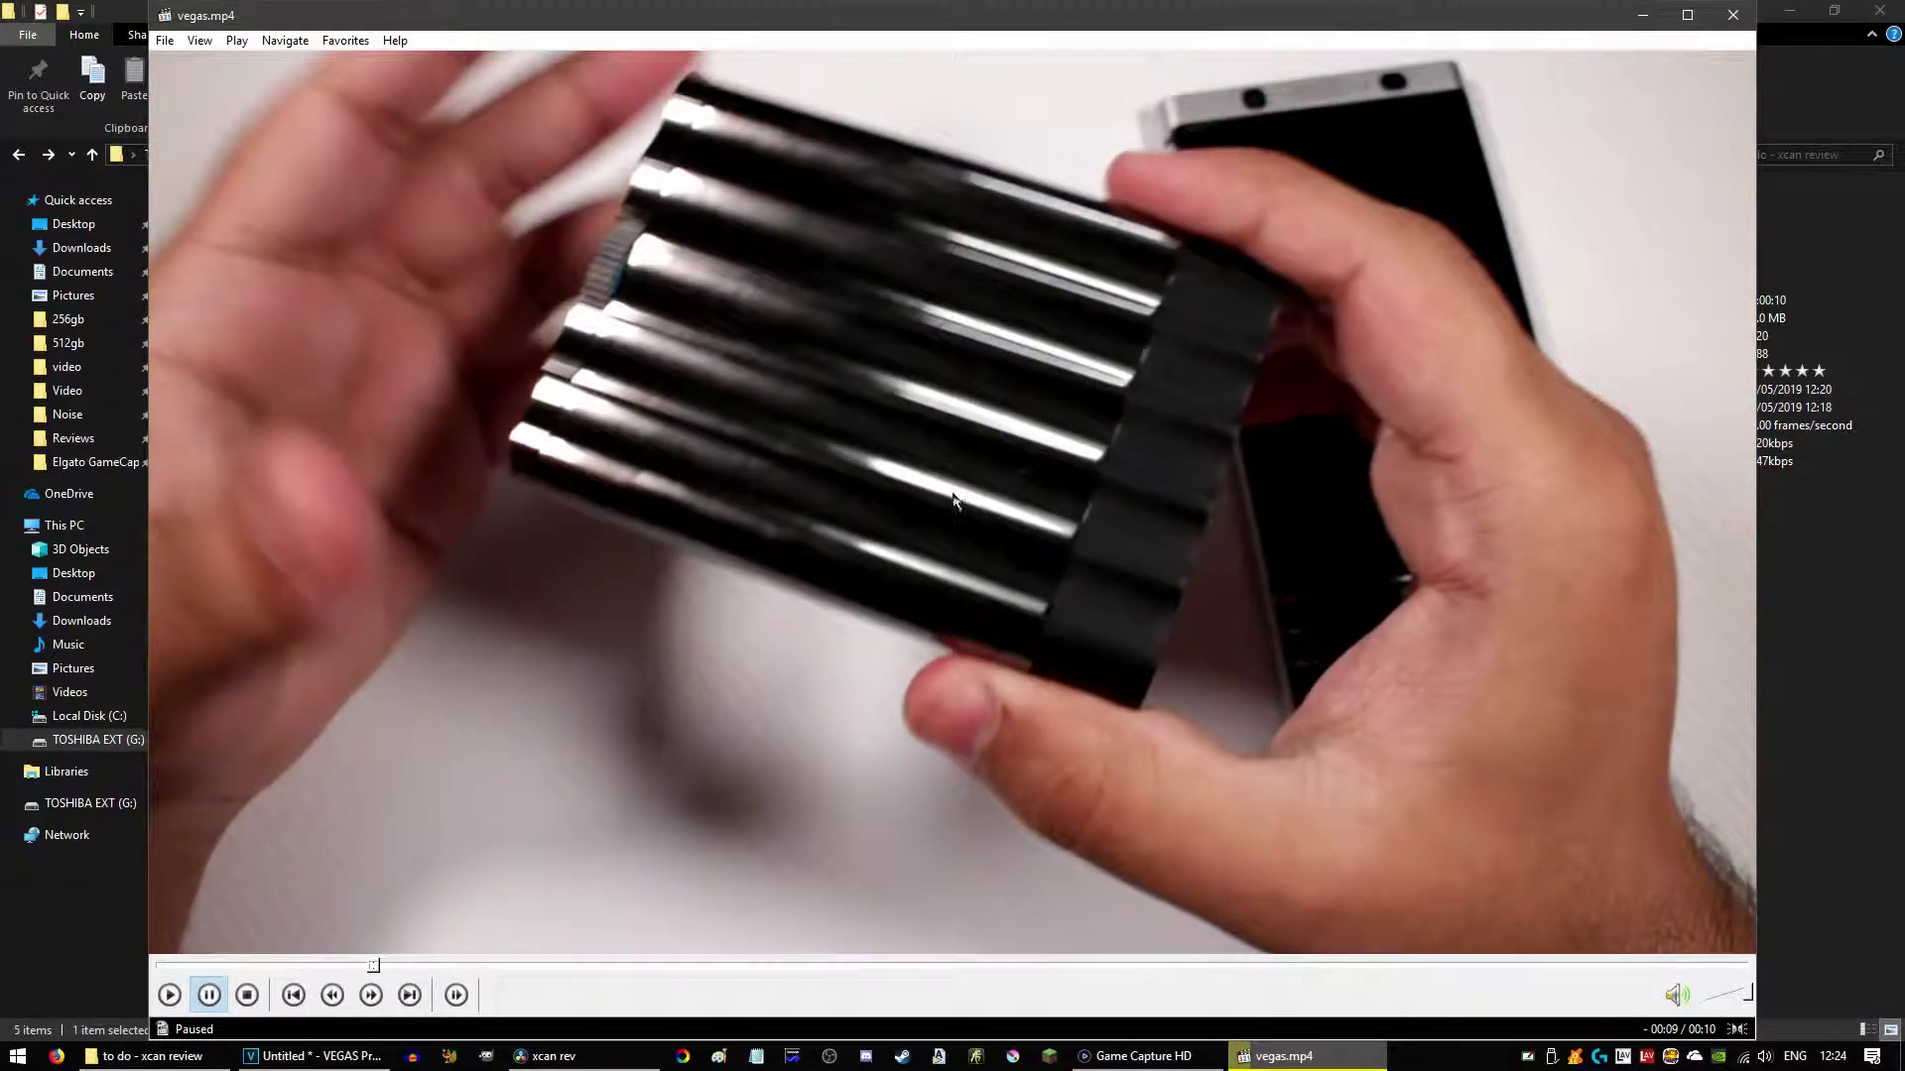
click(1829, 622)
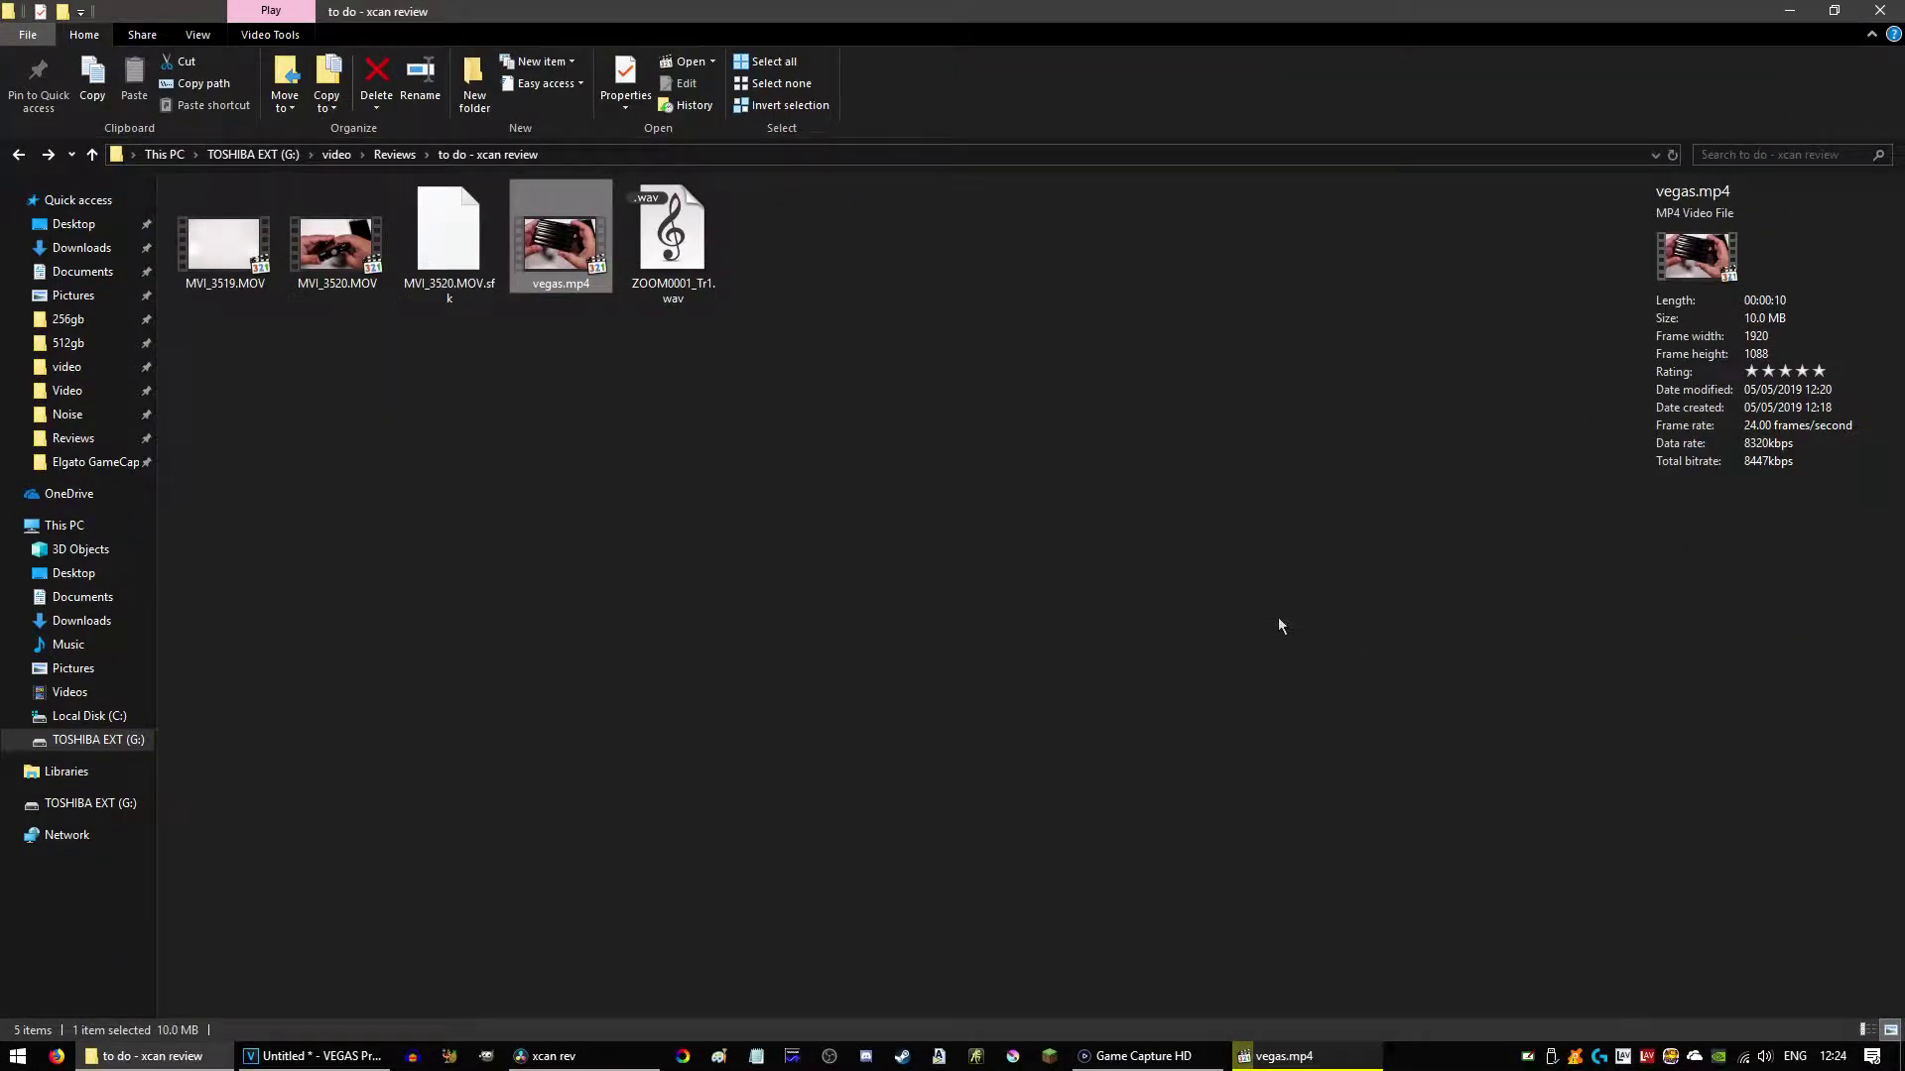
Step: Play MVI_3520.MOV, pause it and step forward a few frames
click(348, 285)
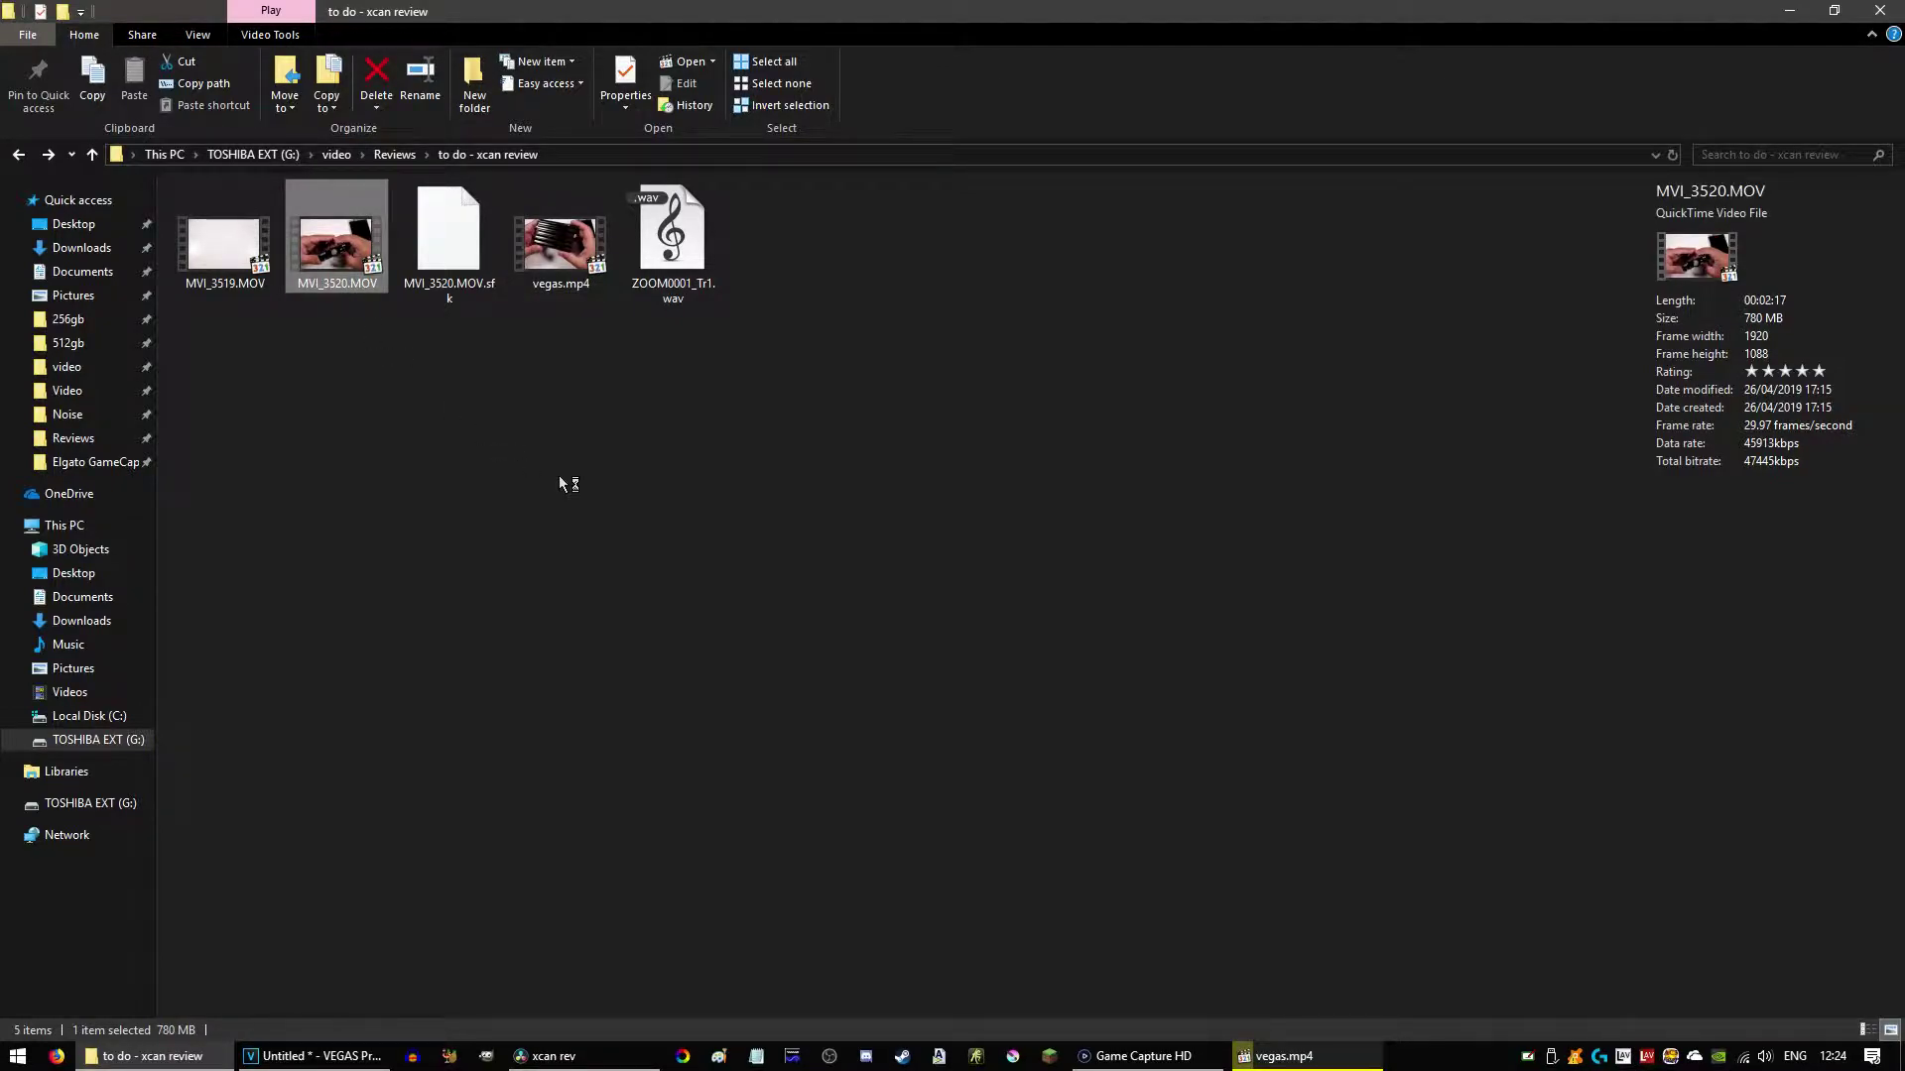
key(Return)
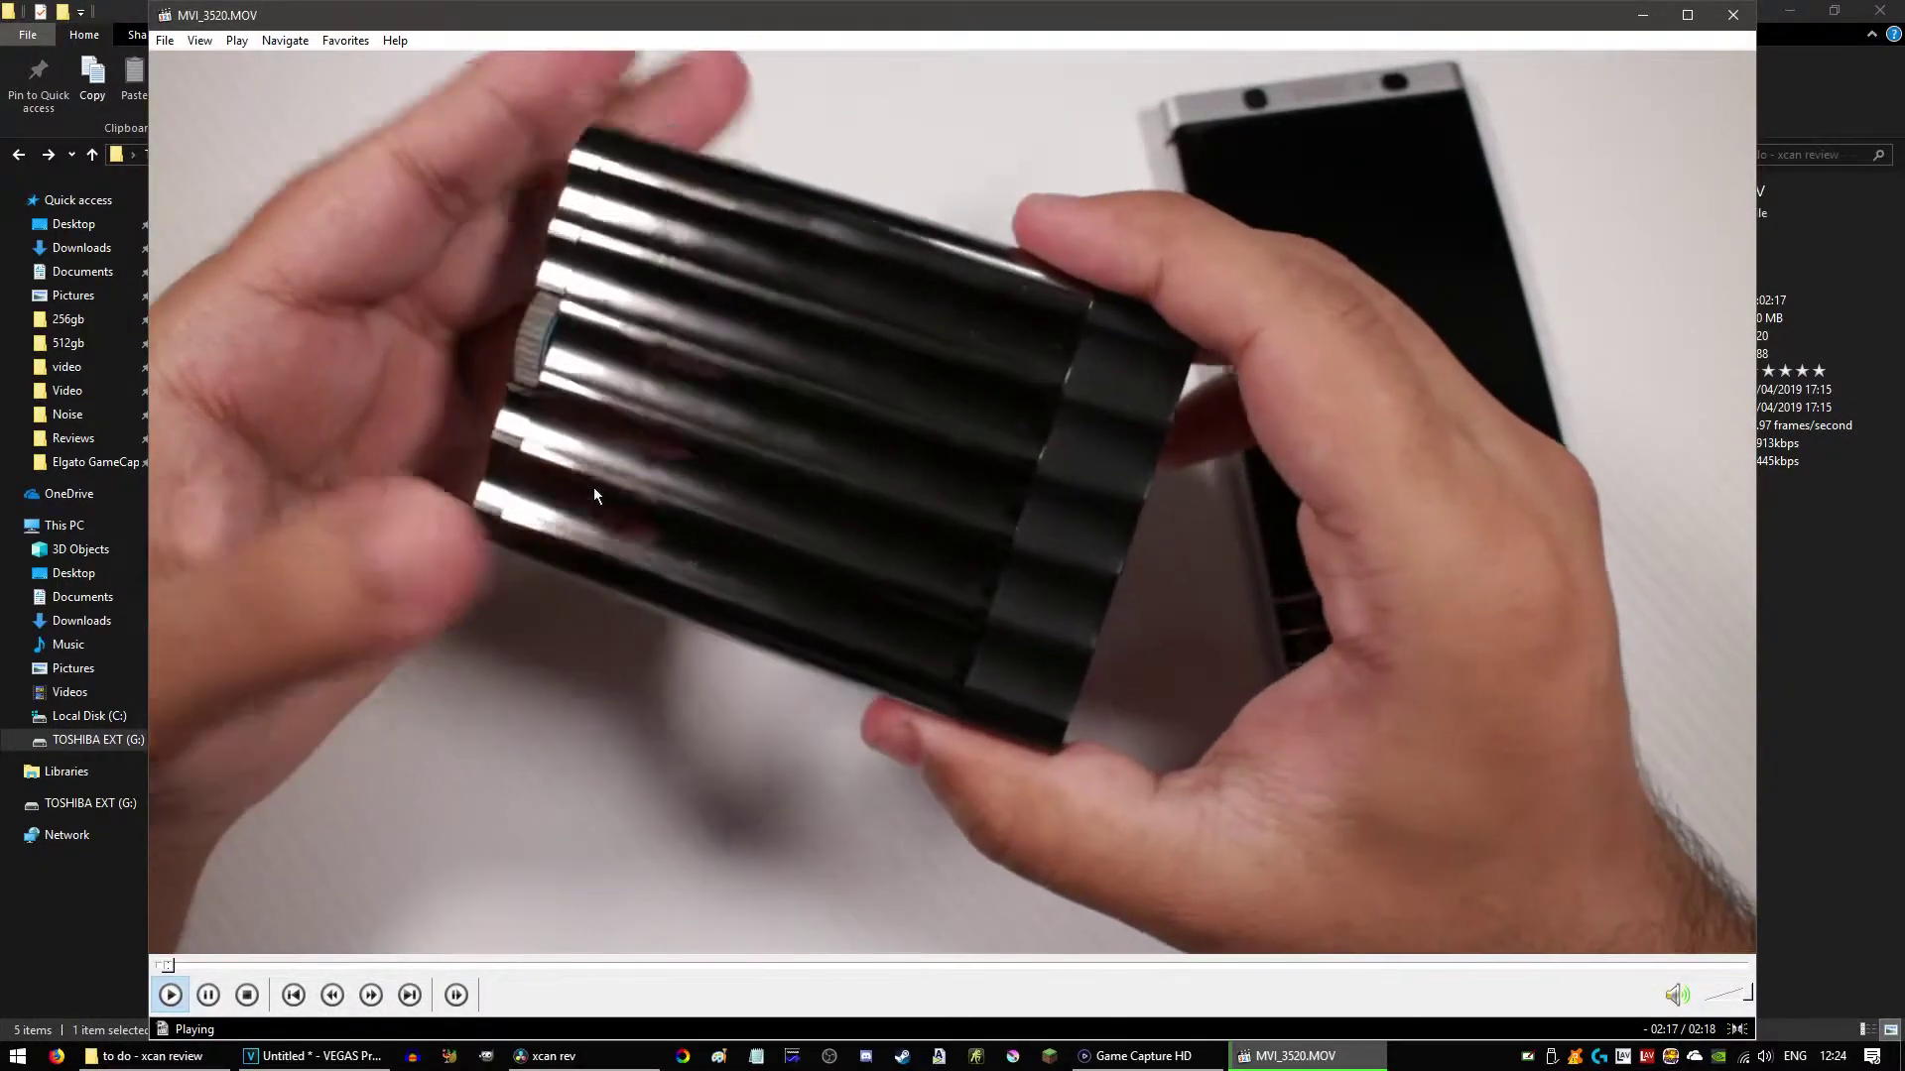
click(593, 486)
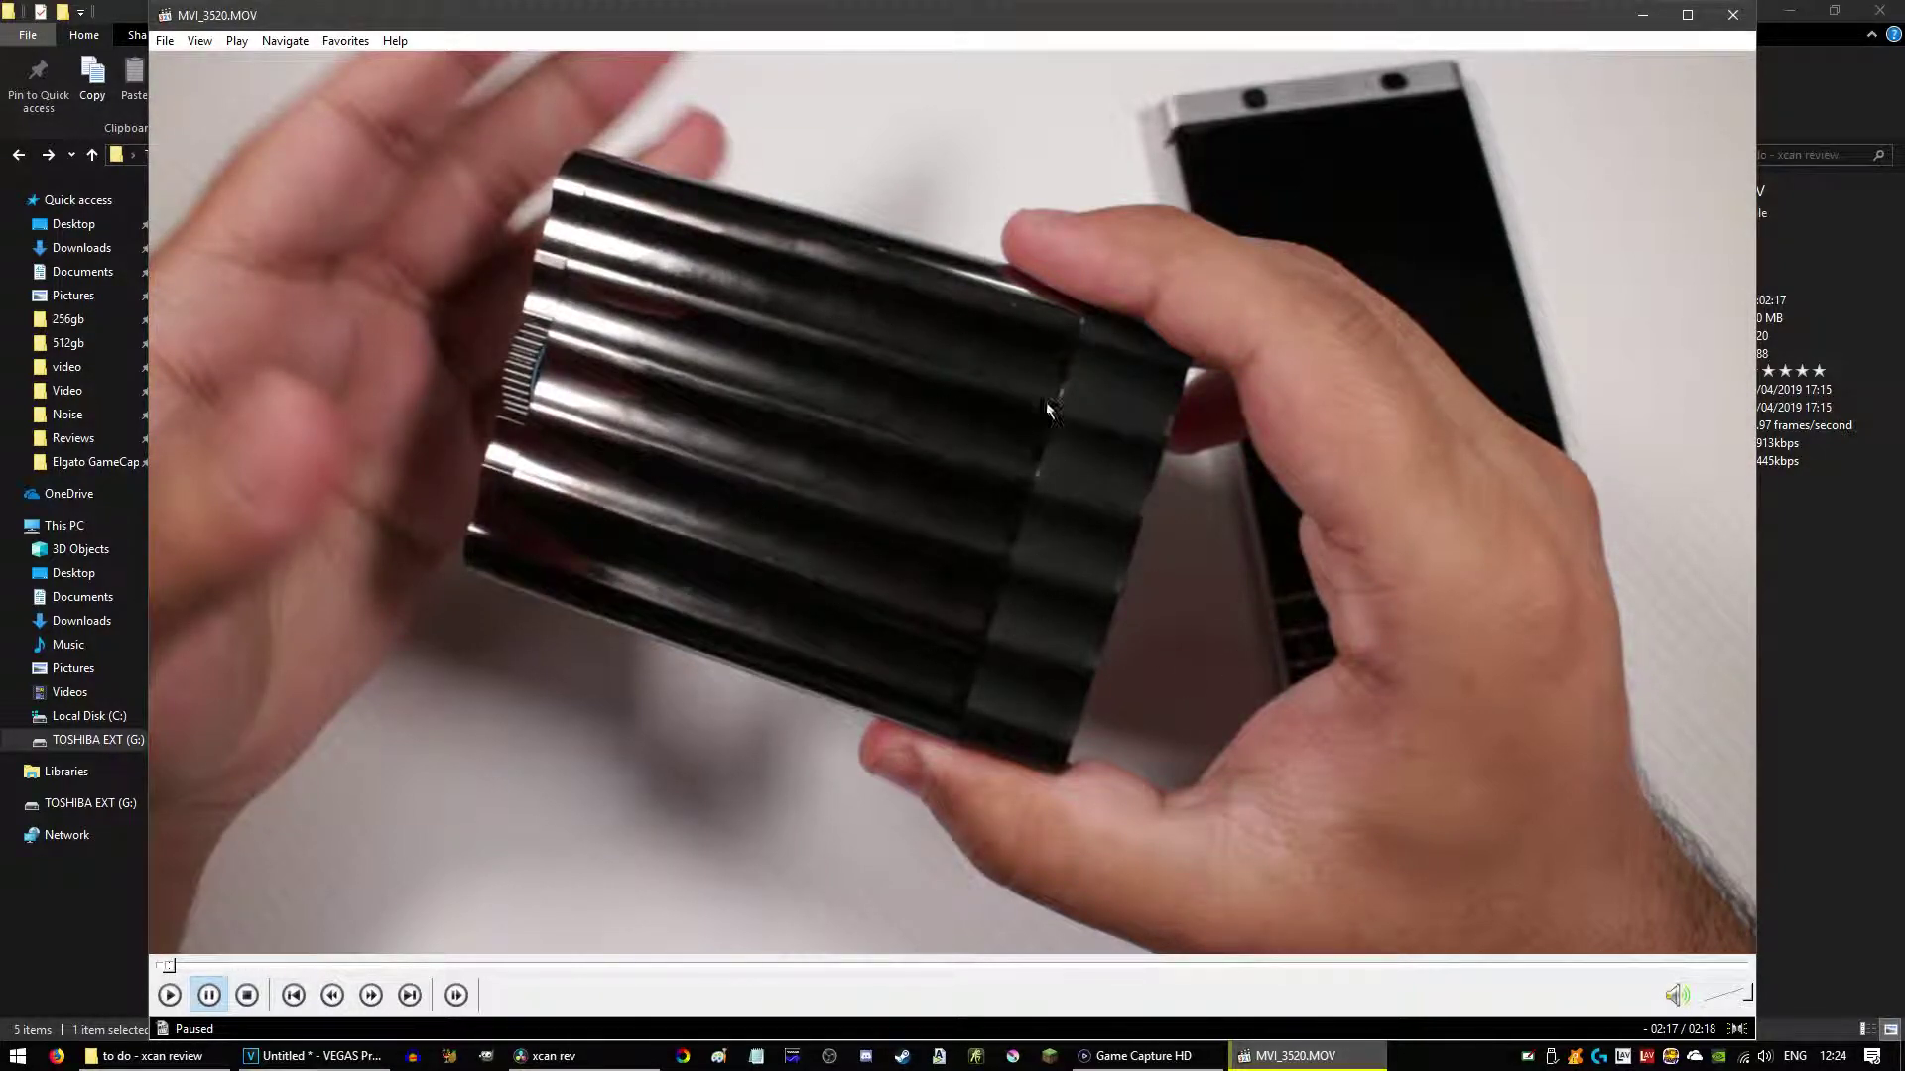
key(ctrl+Right)
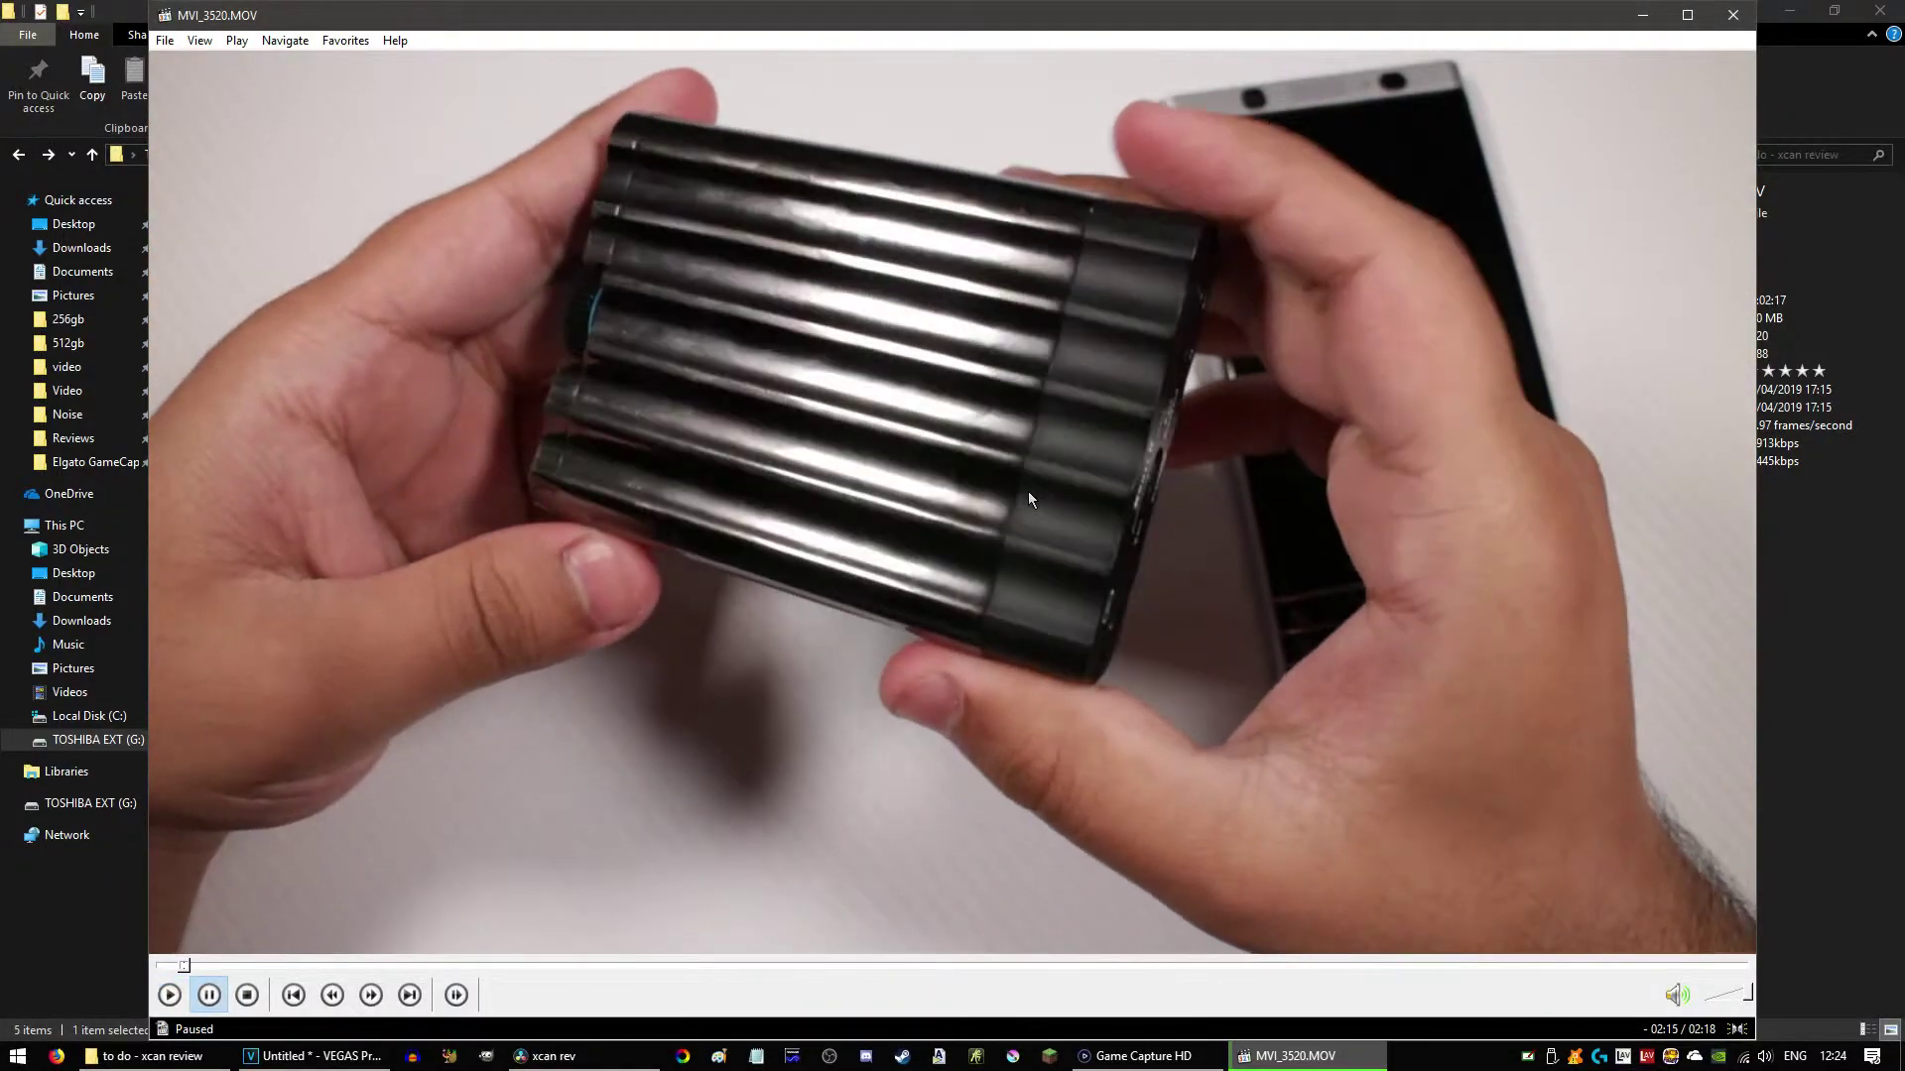
Step: Replay vegas.mp4 briefly, pause it, and close the video player
click(1847, 710)
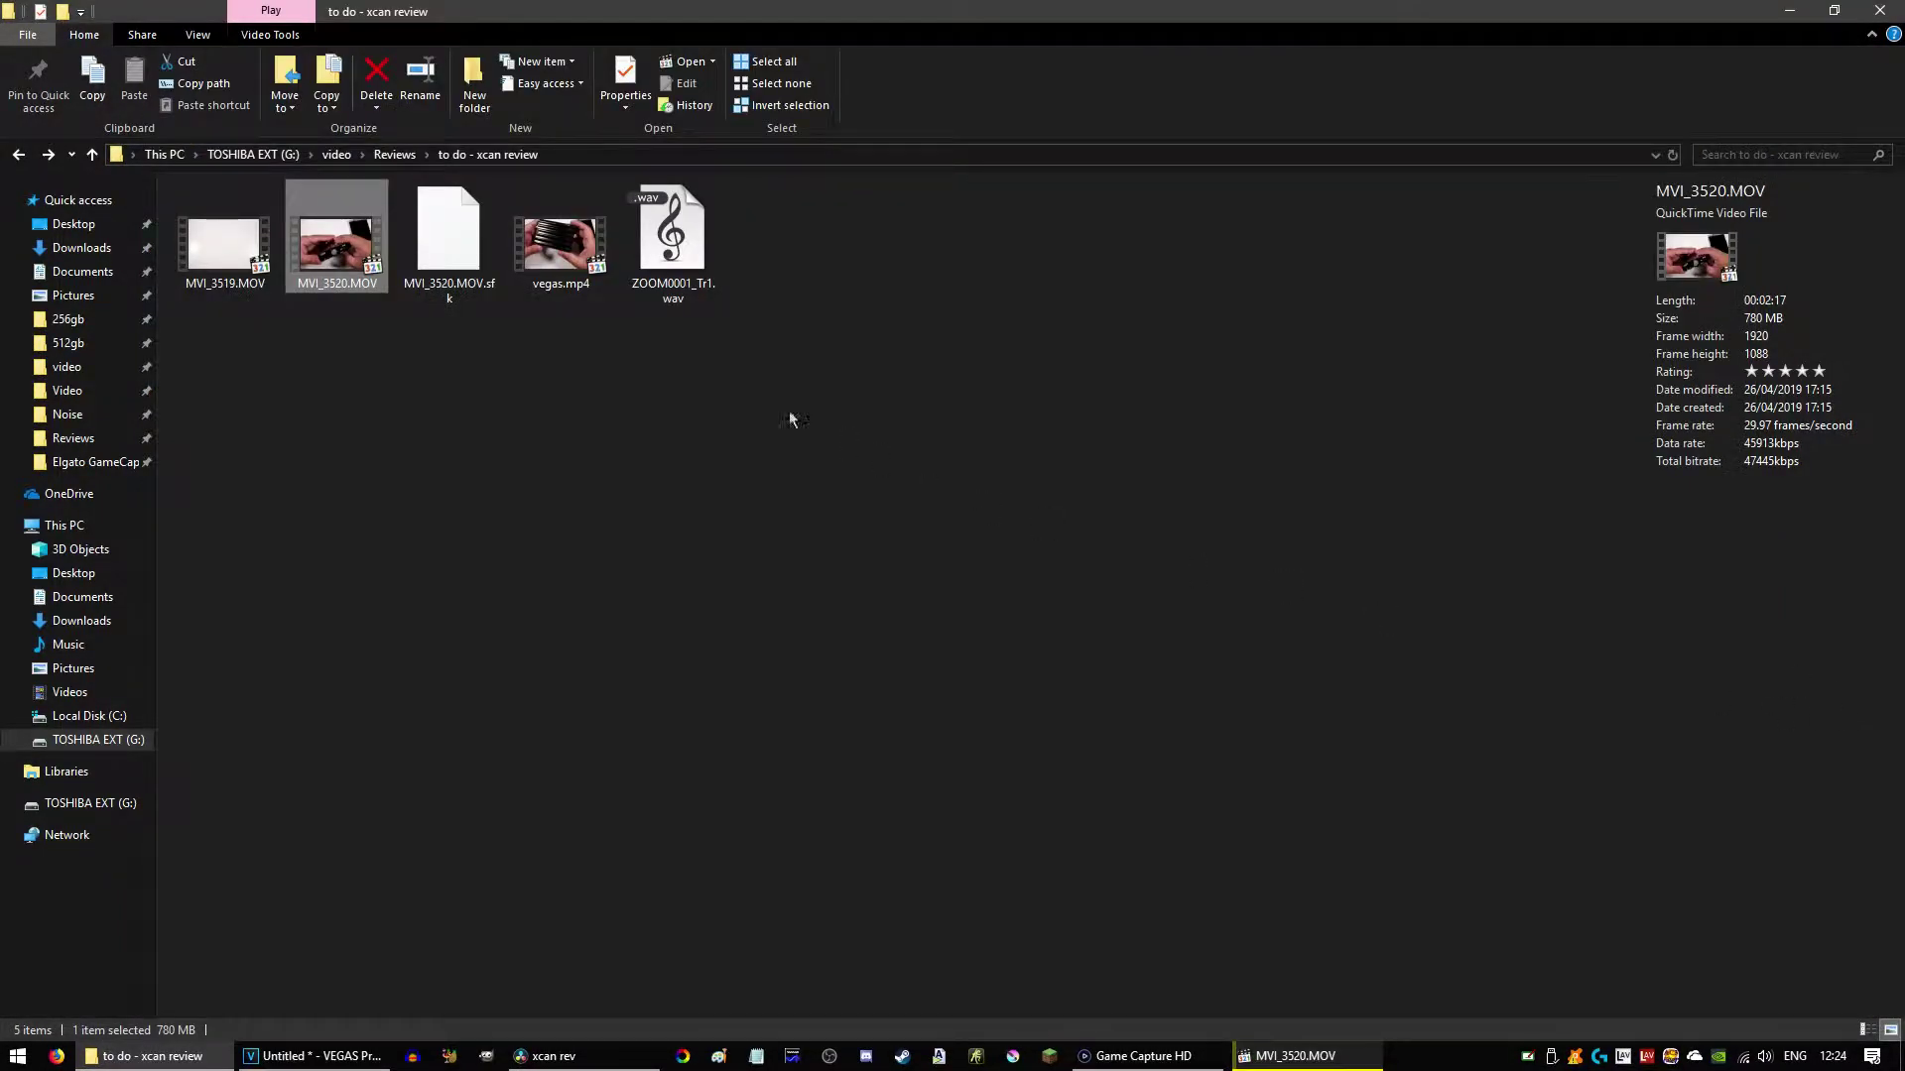
double_click(569, 256)
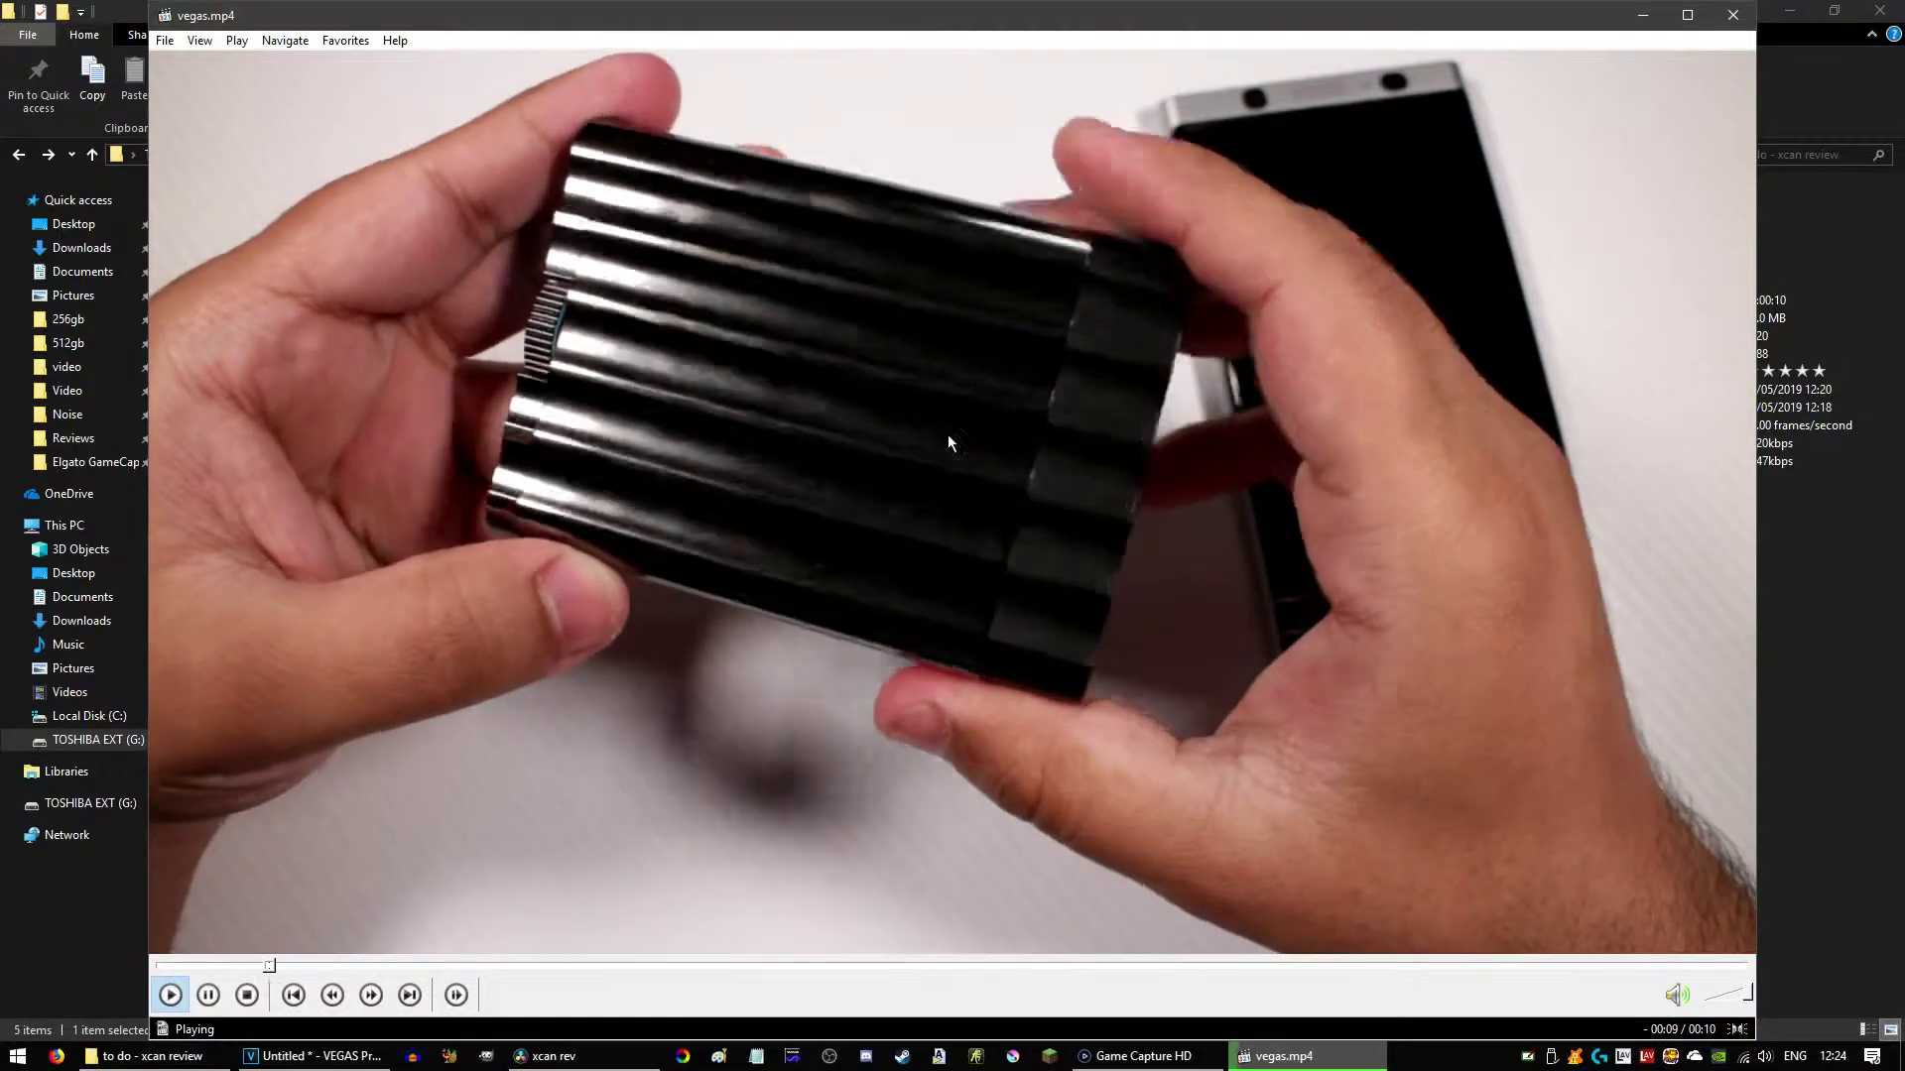
click(897, 339)
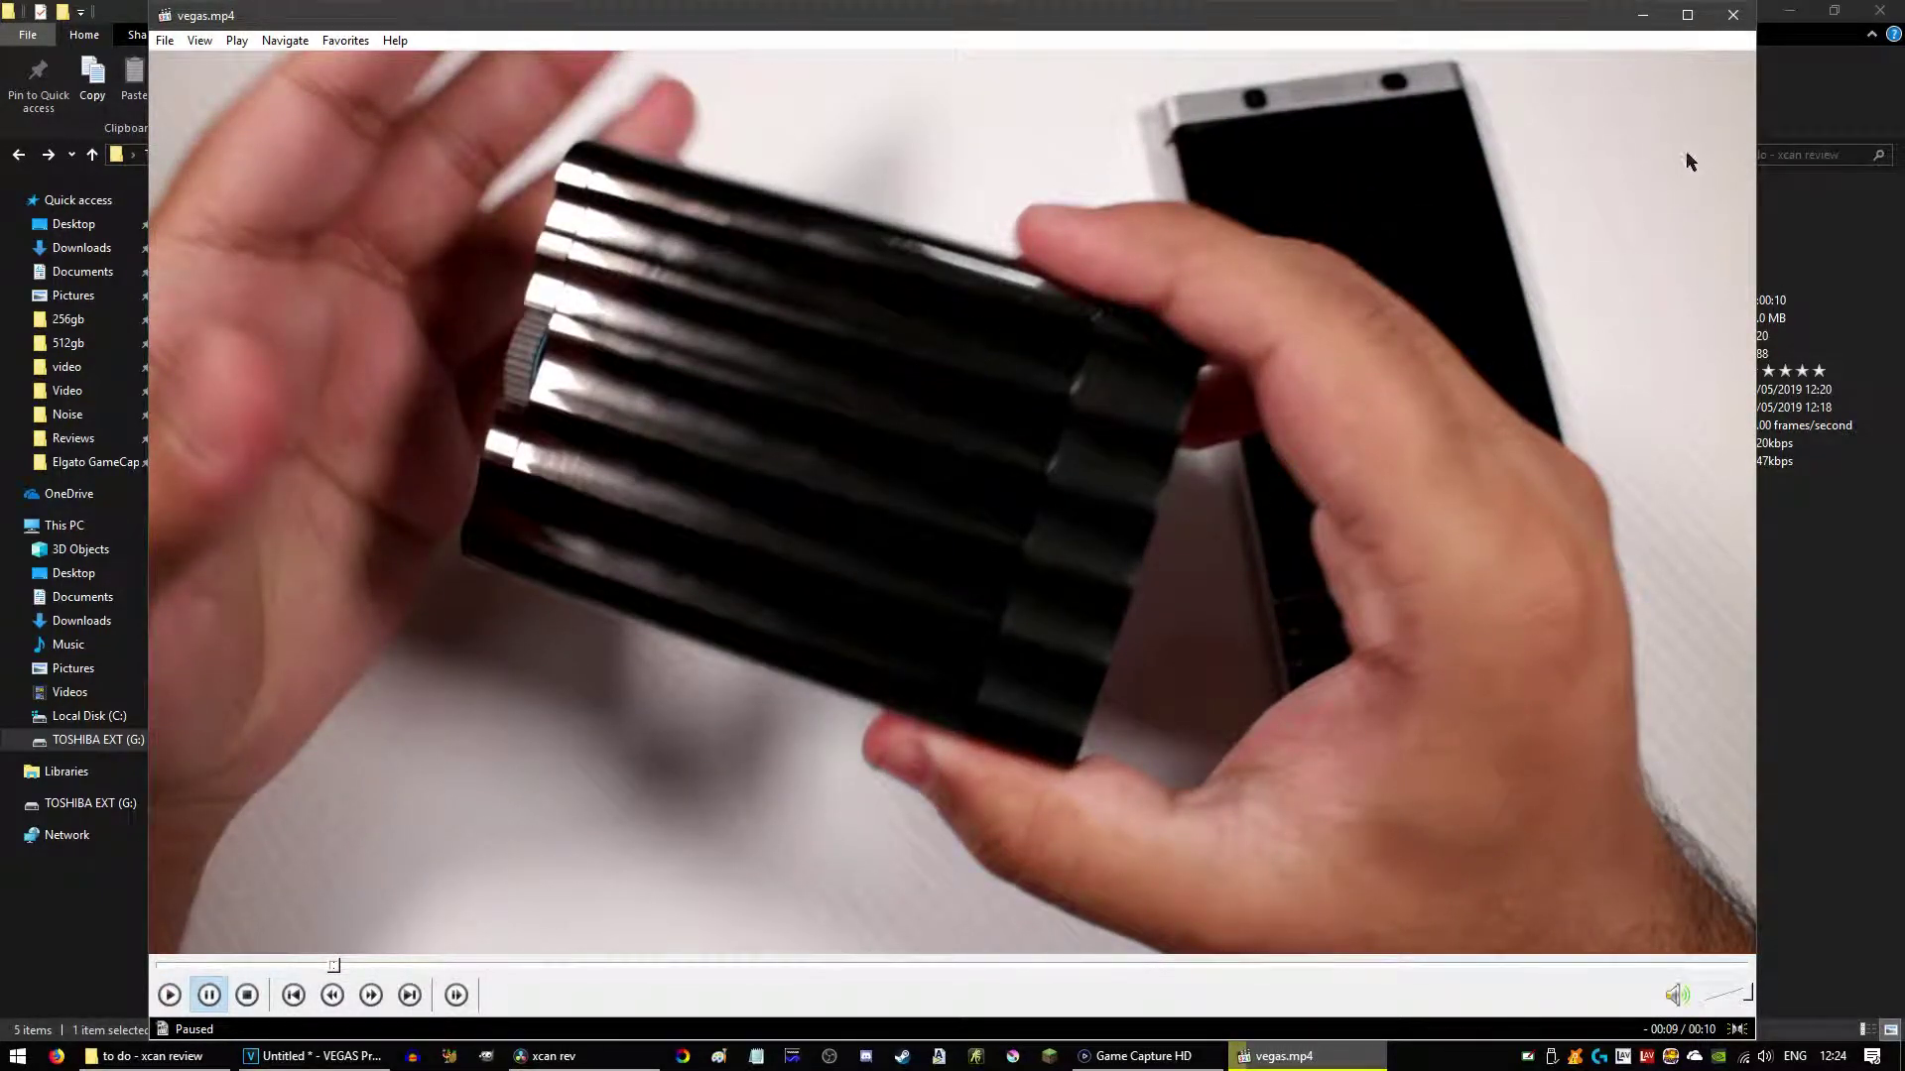
click(1731, 16)
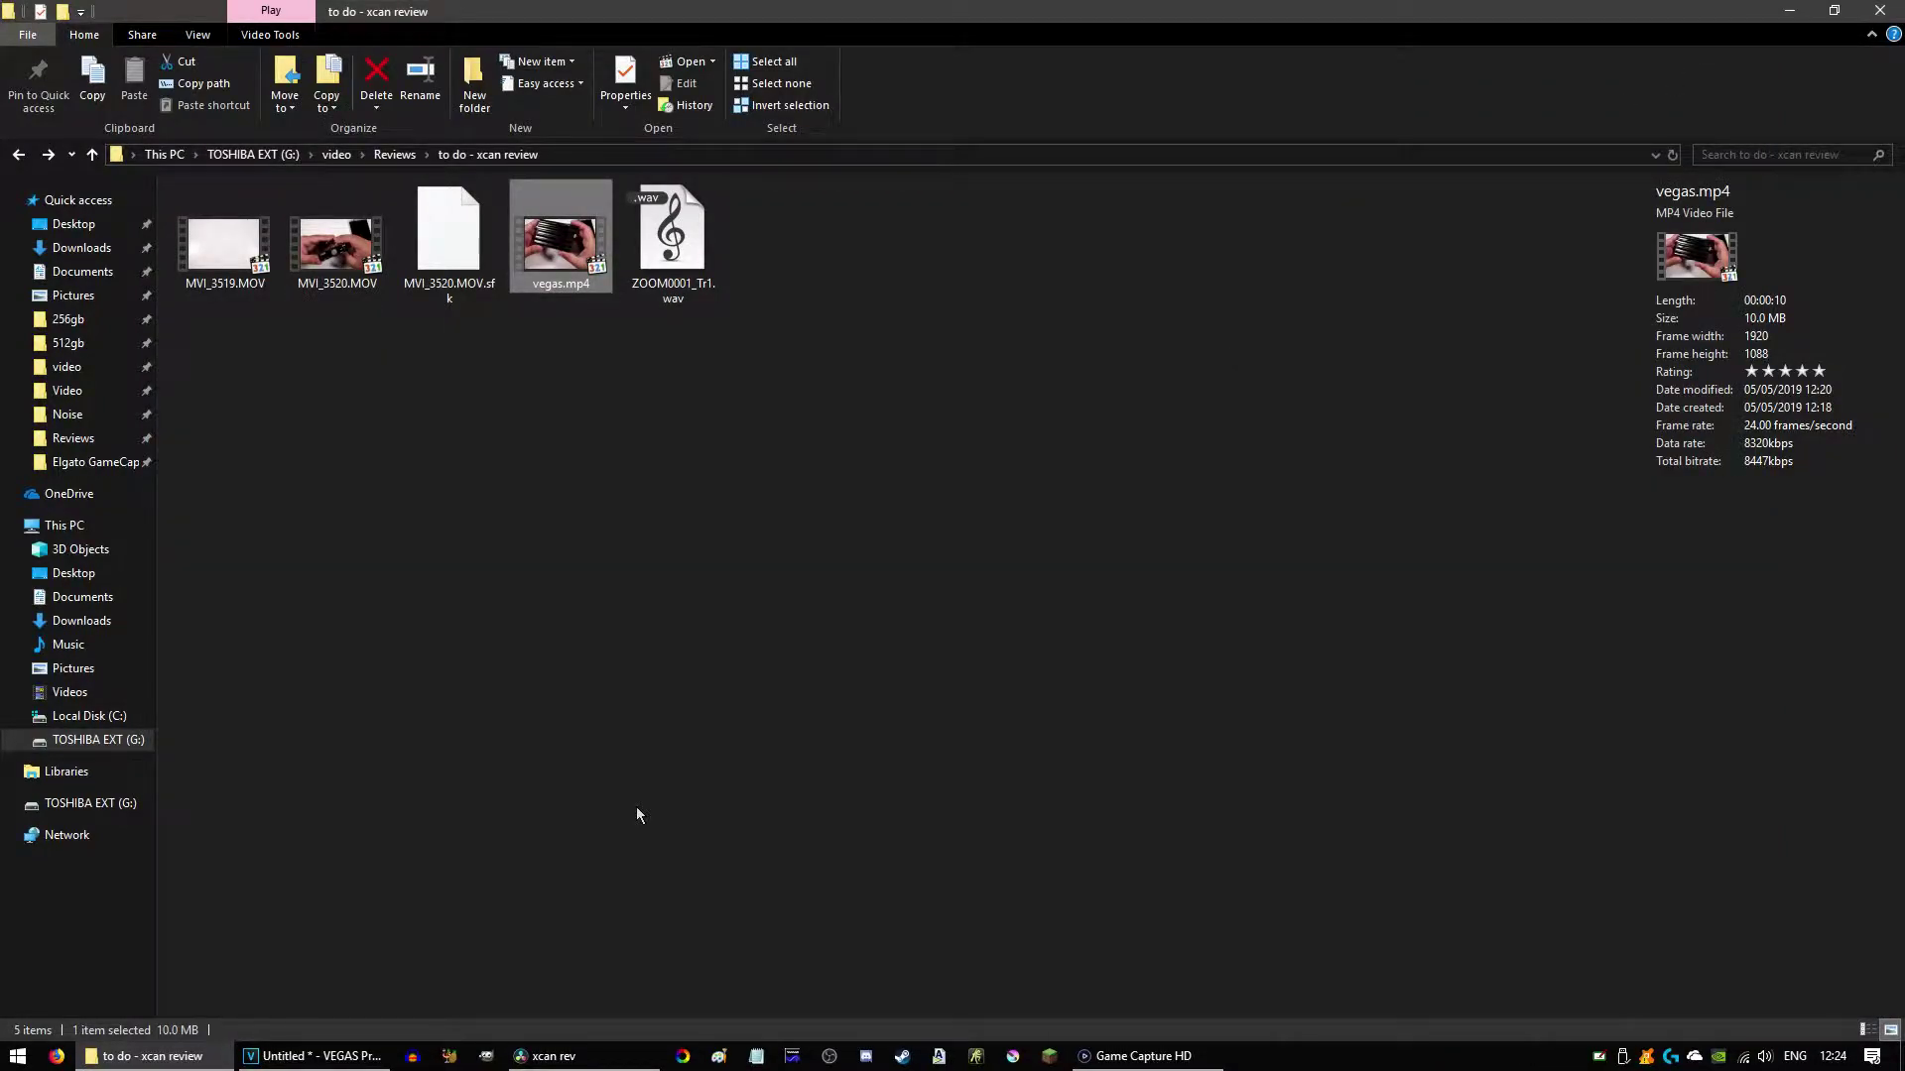
Step: Create a new DaVinci Resolve project named 'davinci' from the Project Manager
click(575, 1056)
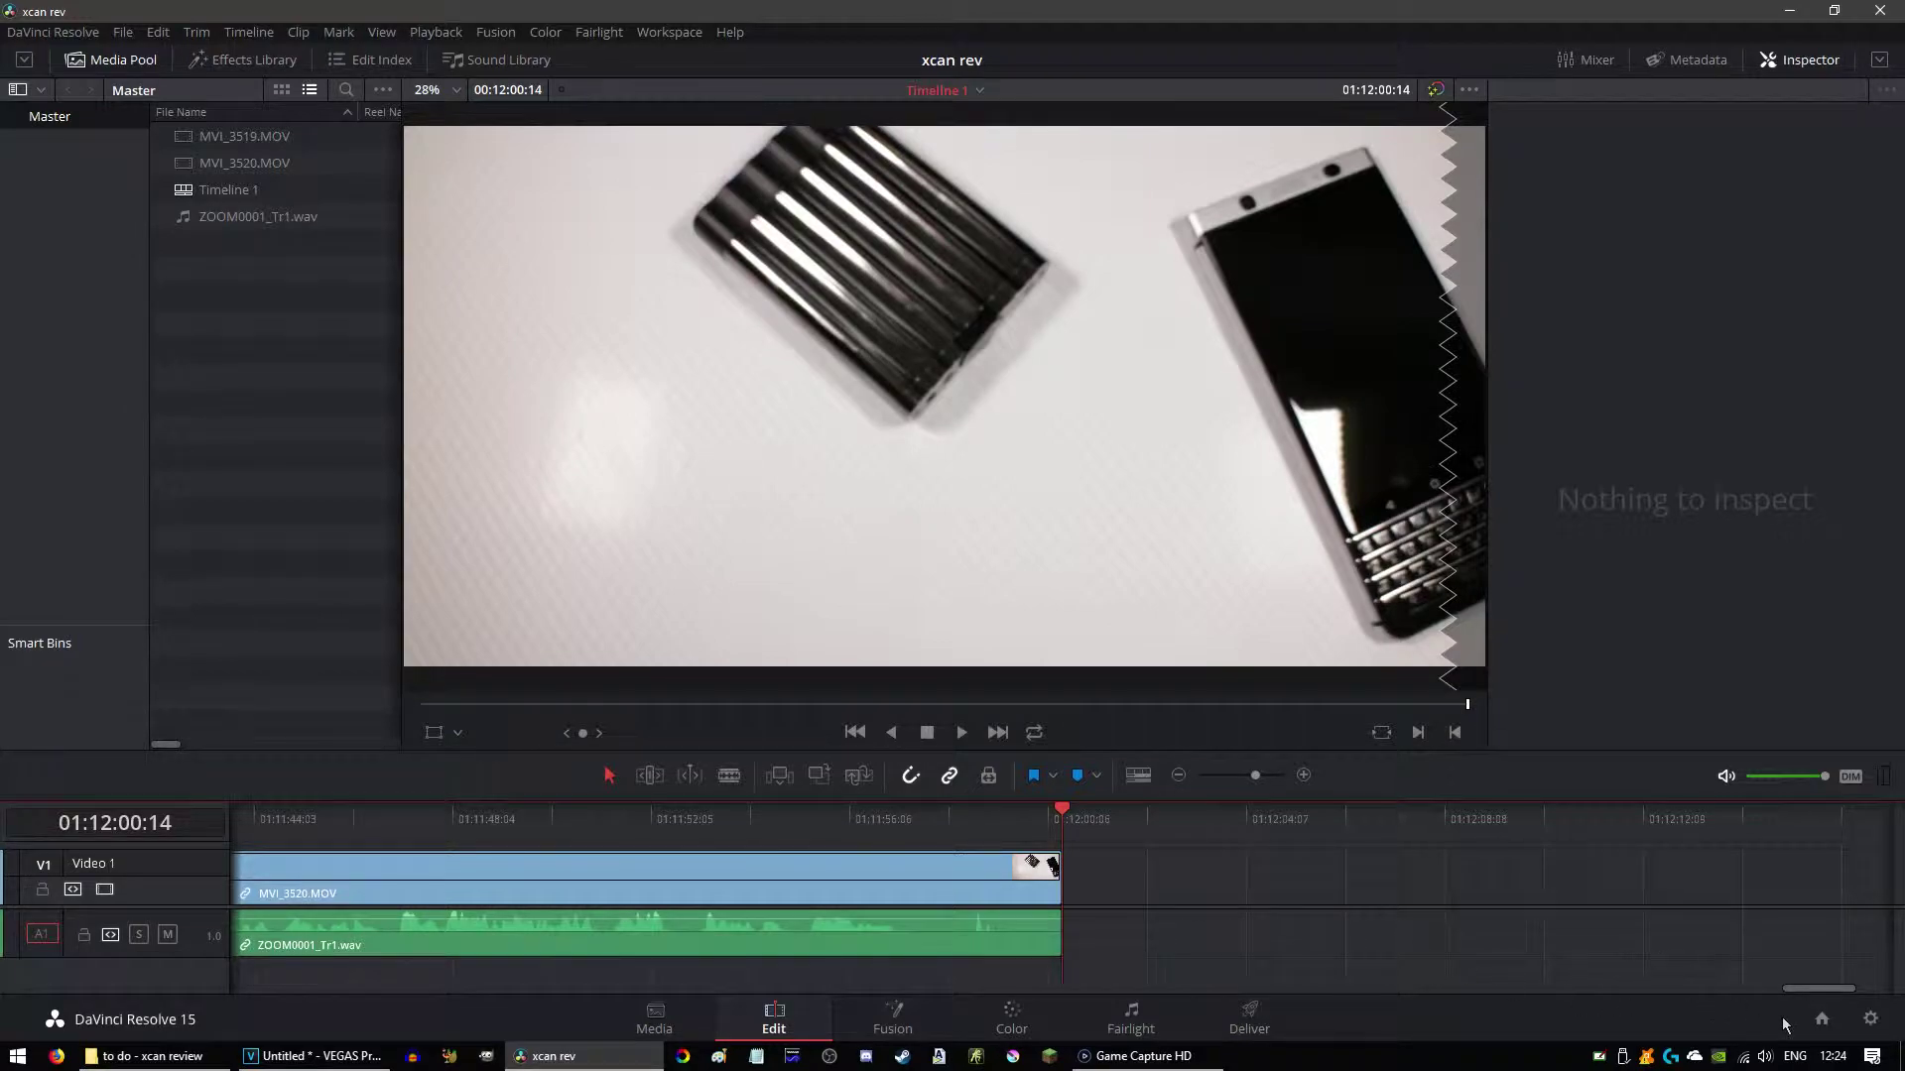
click(1822, 1021)
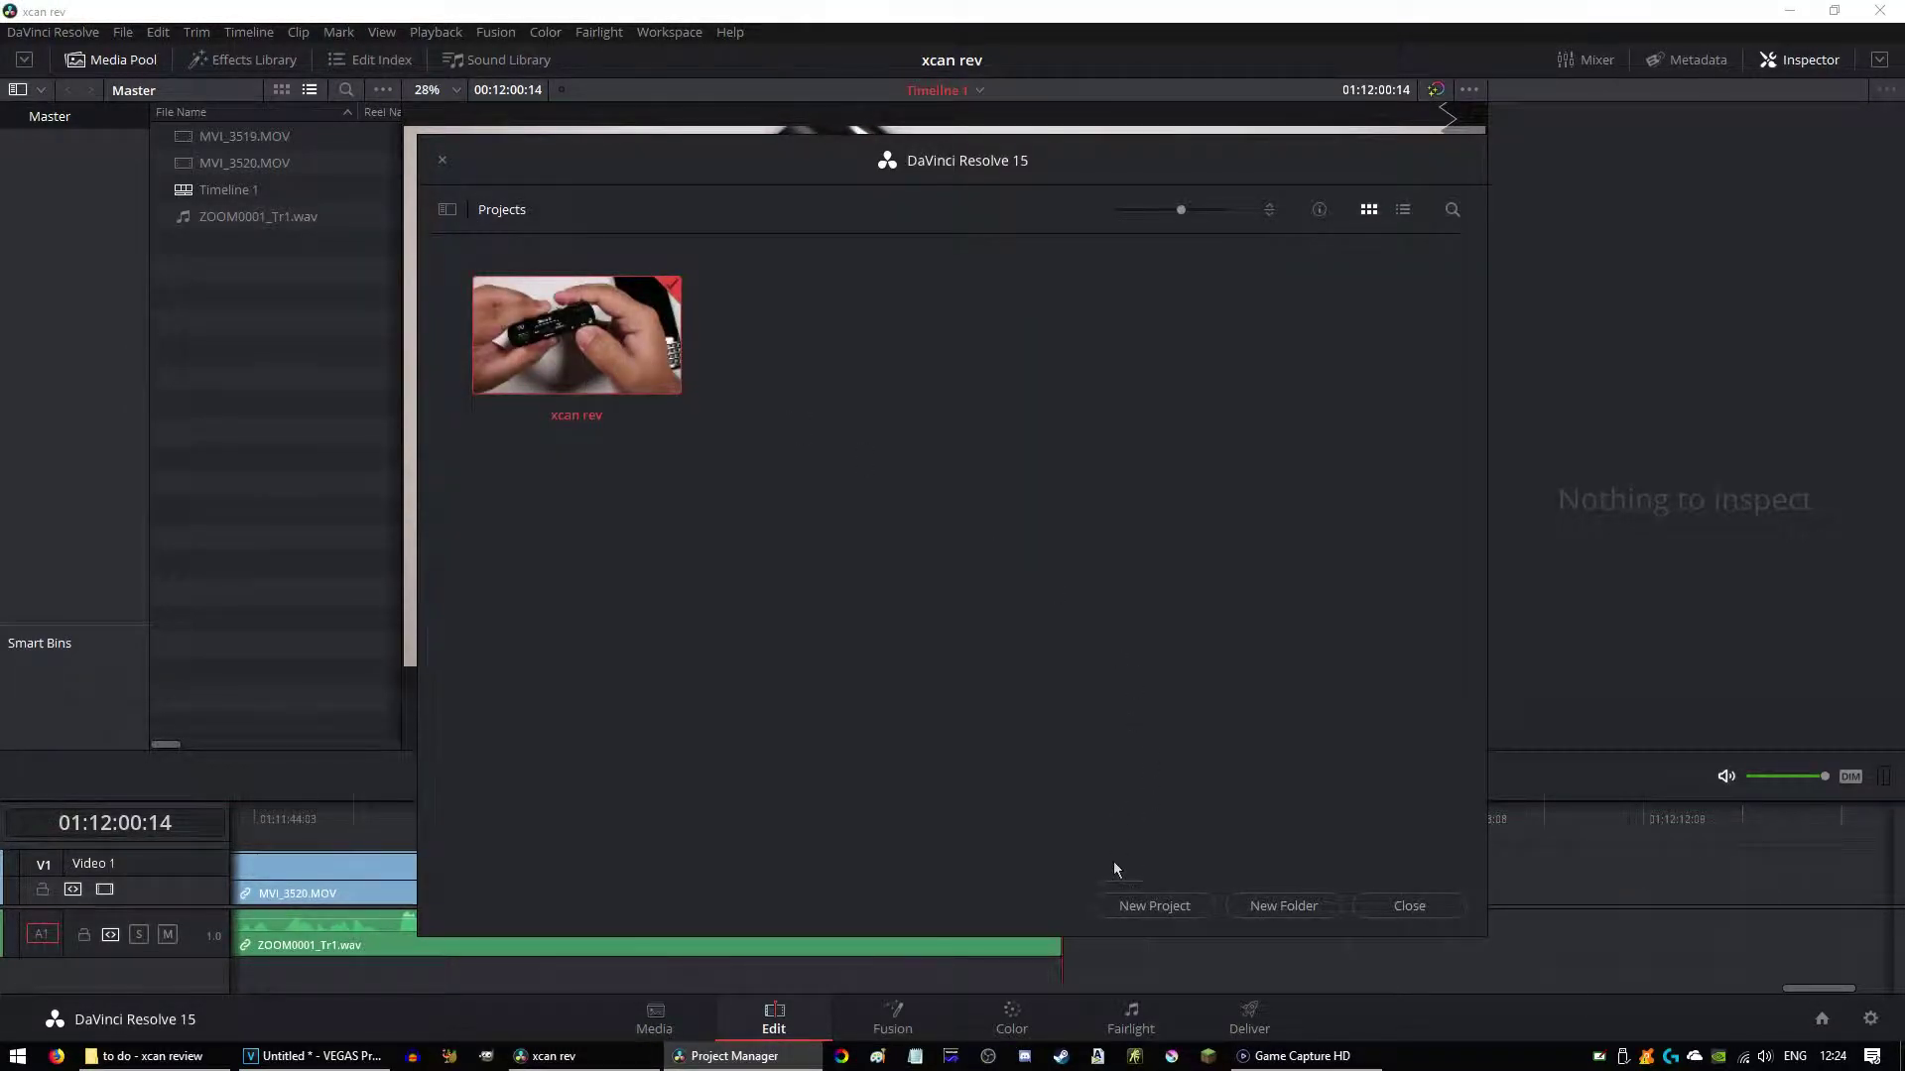
click(1141, 905)
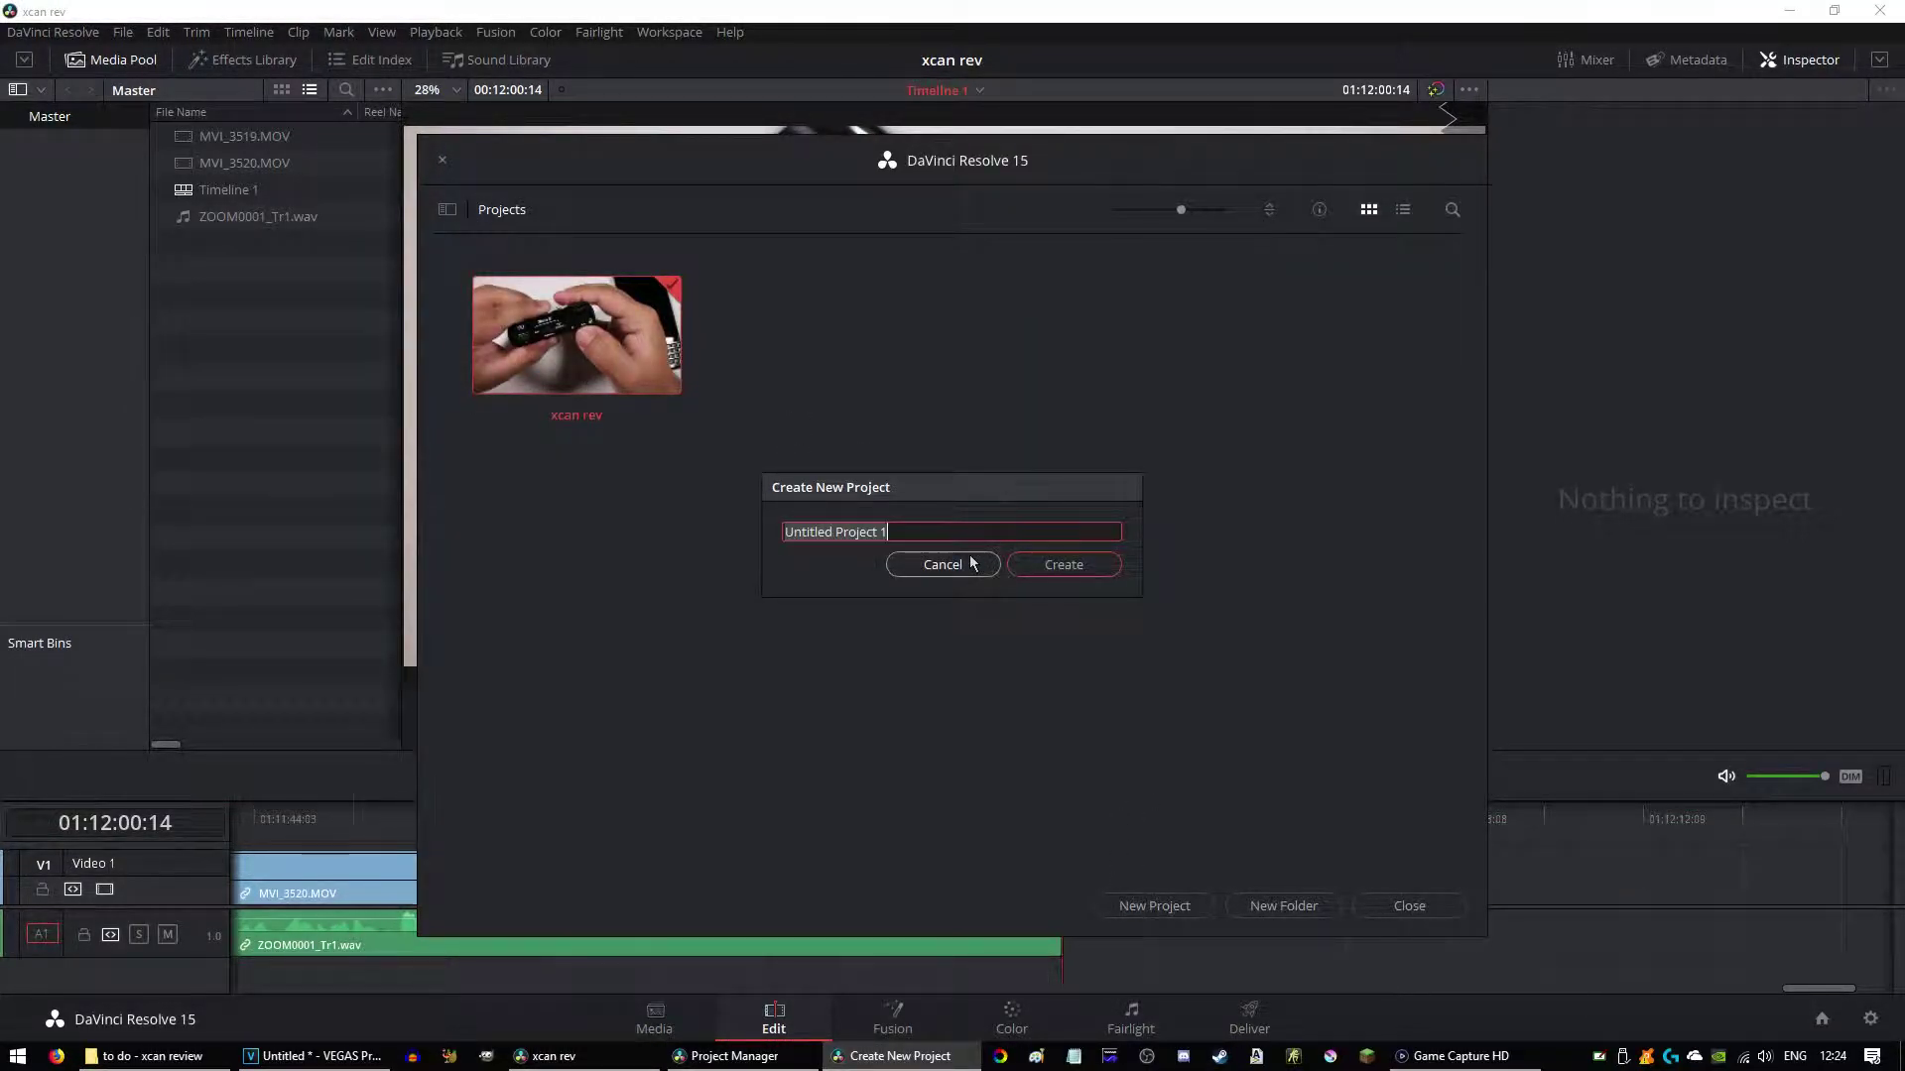
text(davin)
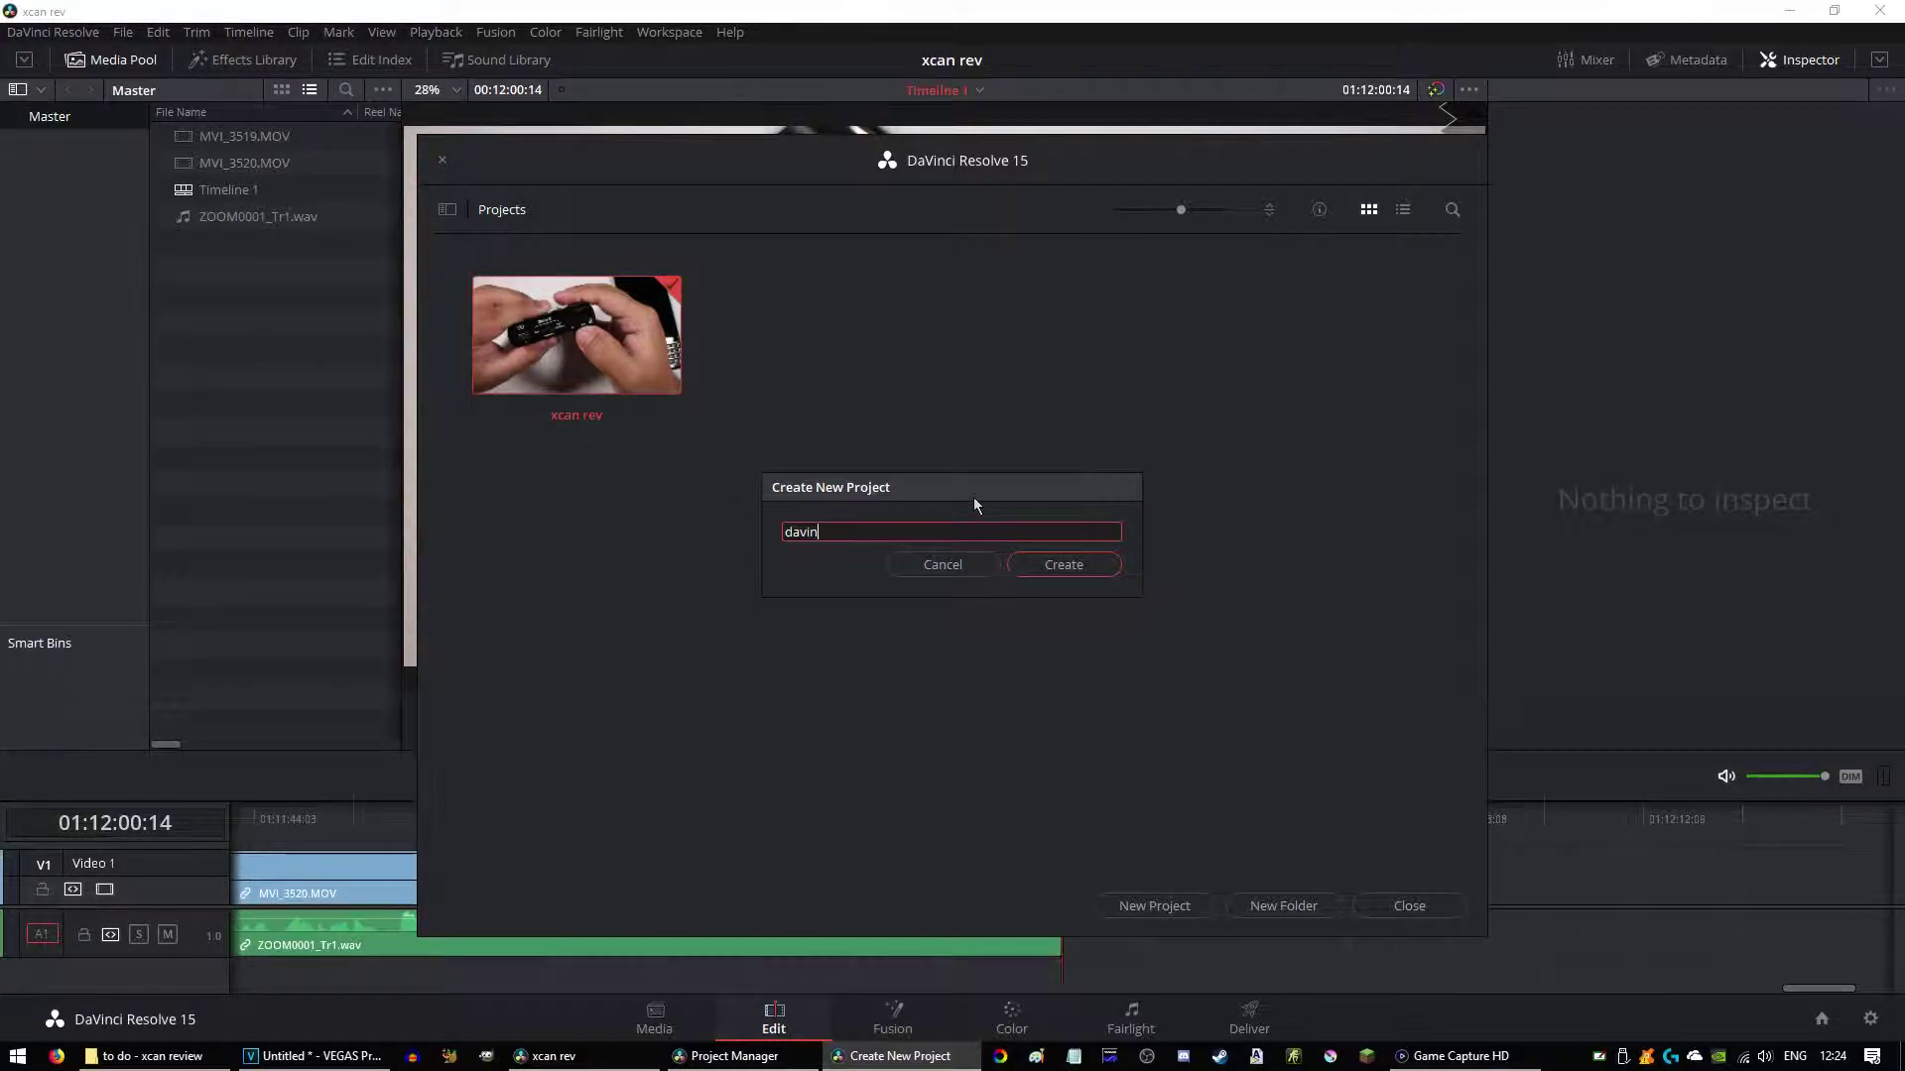
text(ci)
click(1061, 565)
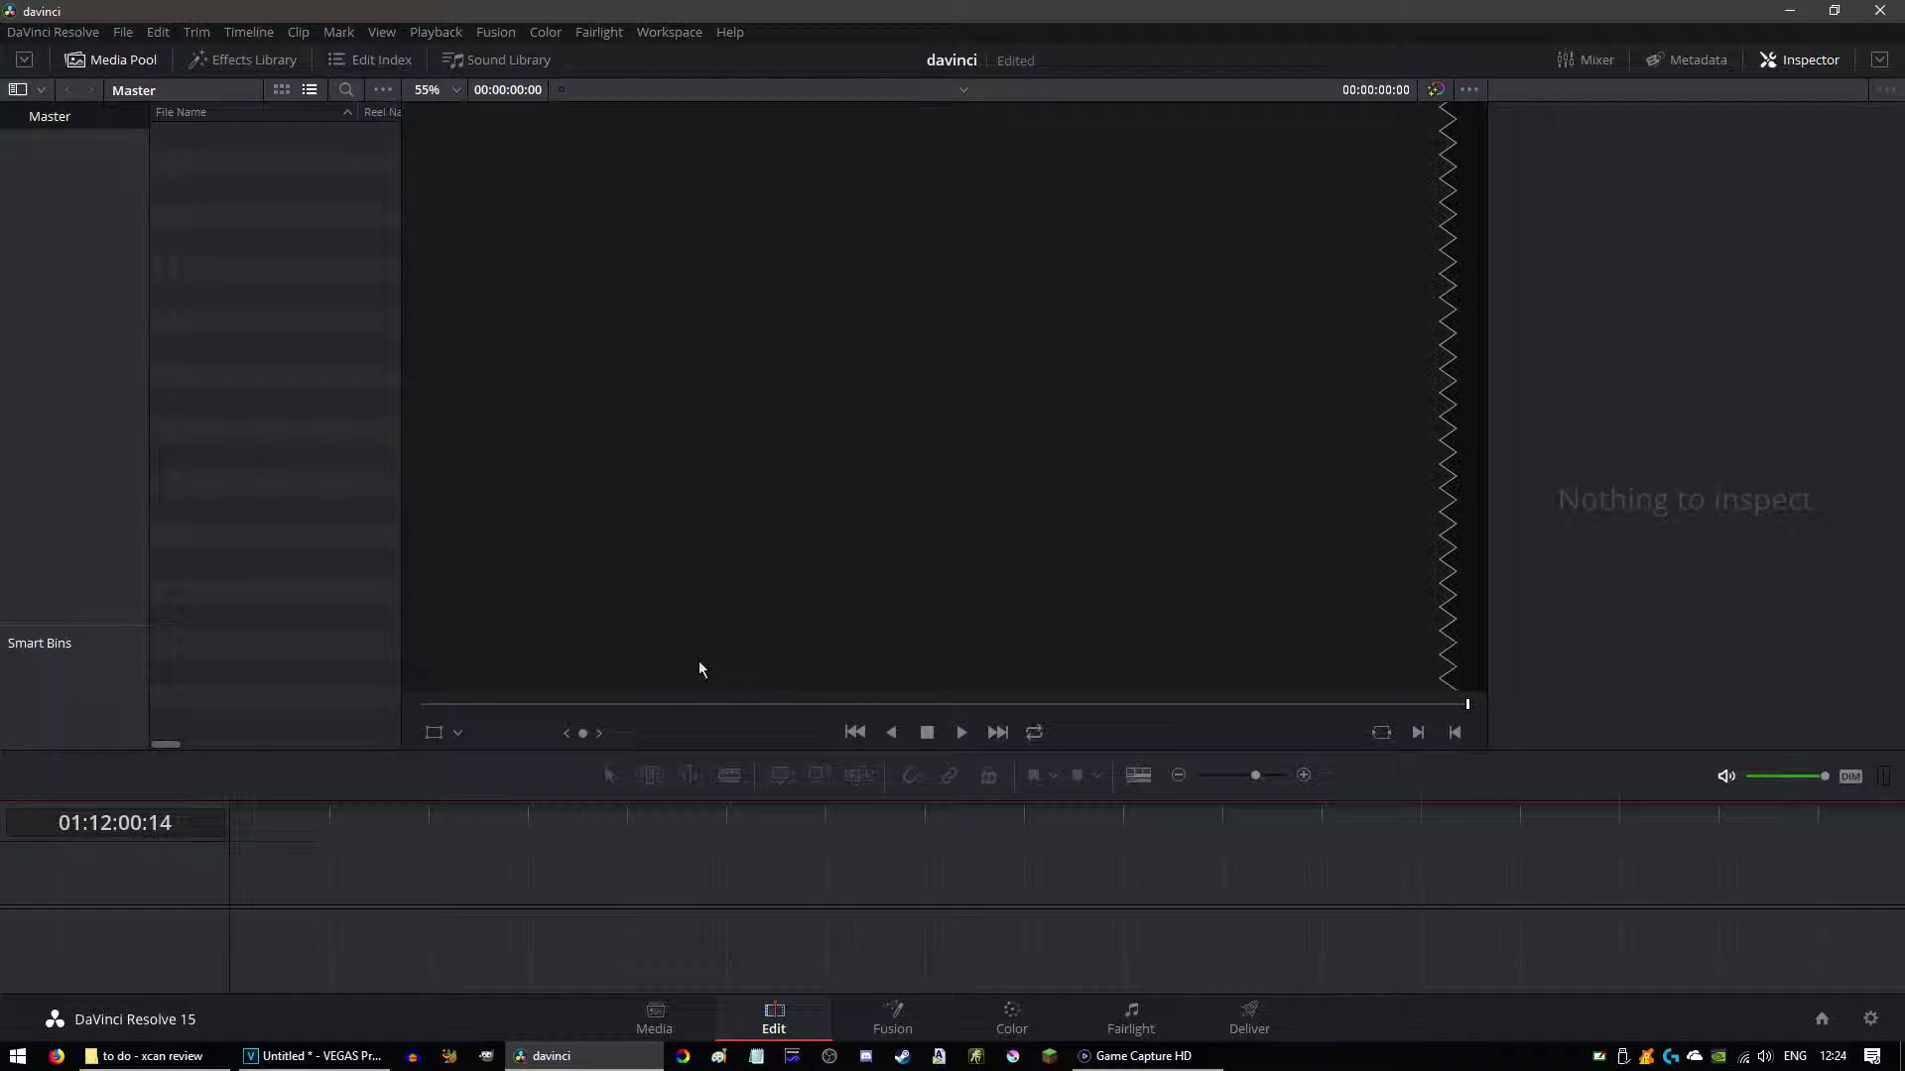
Step: Bring VEGAS Pro forward, showing the untitled project with the MVI_3520 clip
click(310, 1056)
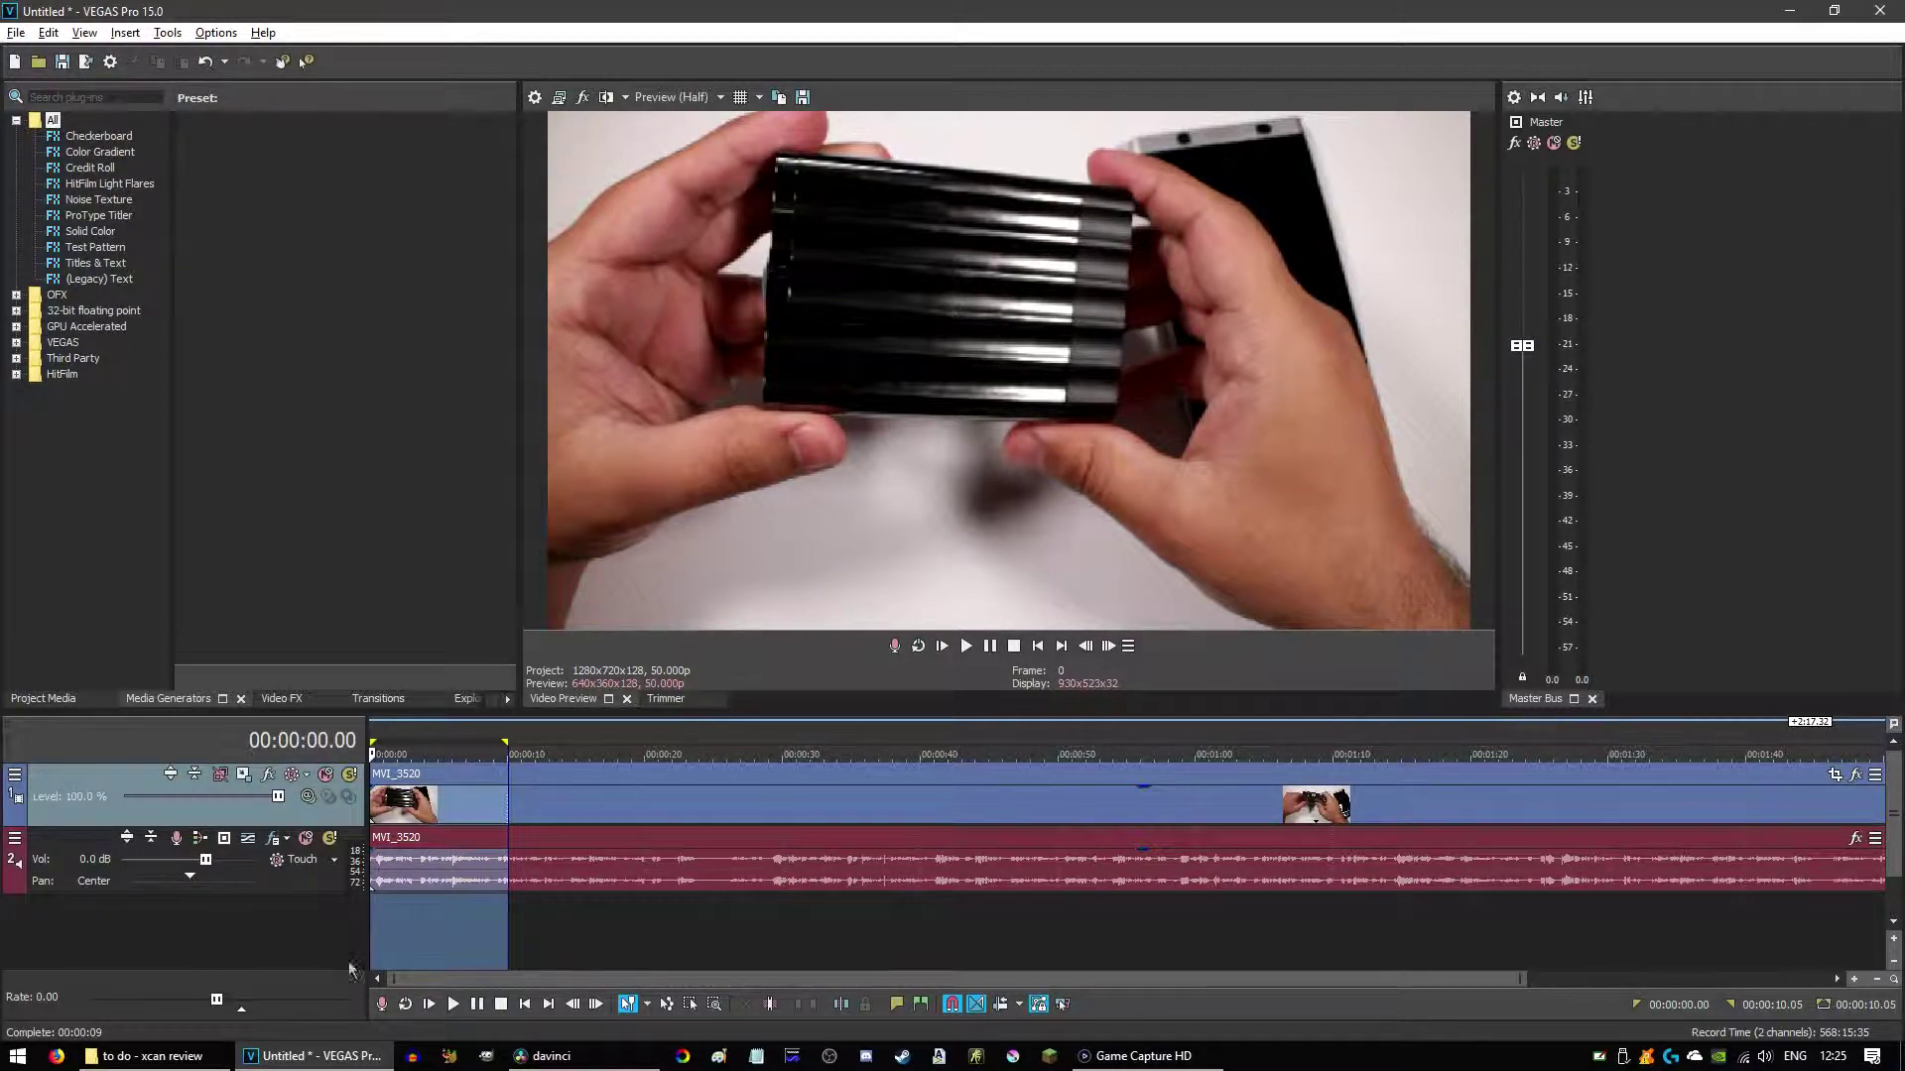
Step: Play MVI_3520.MOV from the xcan review folder, pause it, and close the player
click(159, 1057)
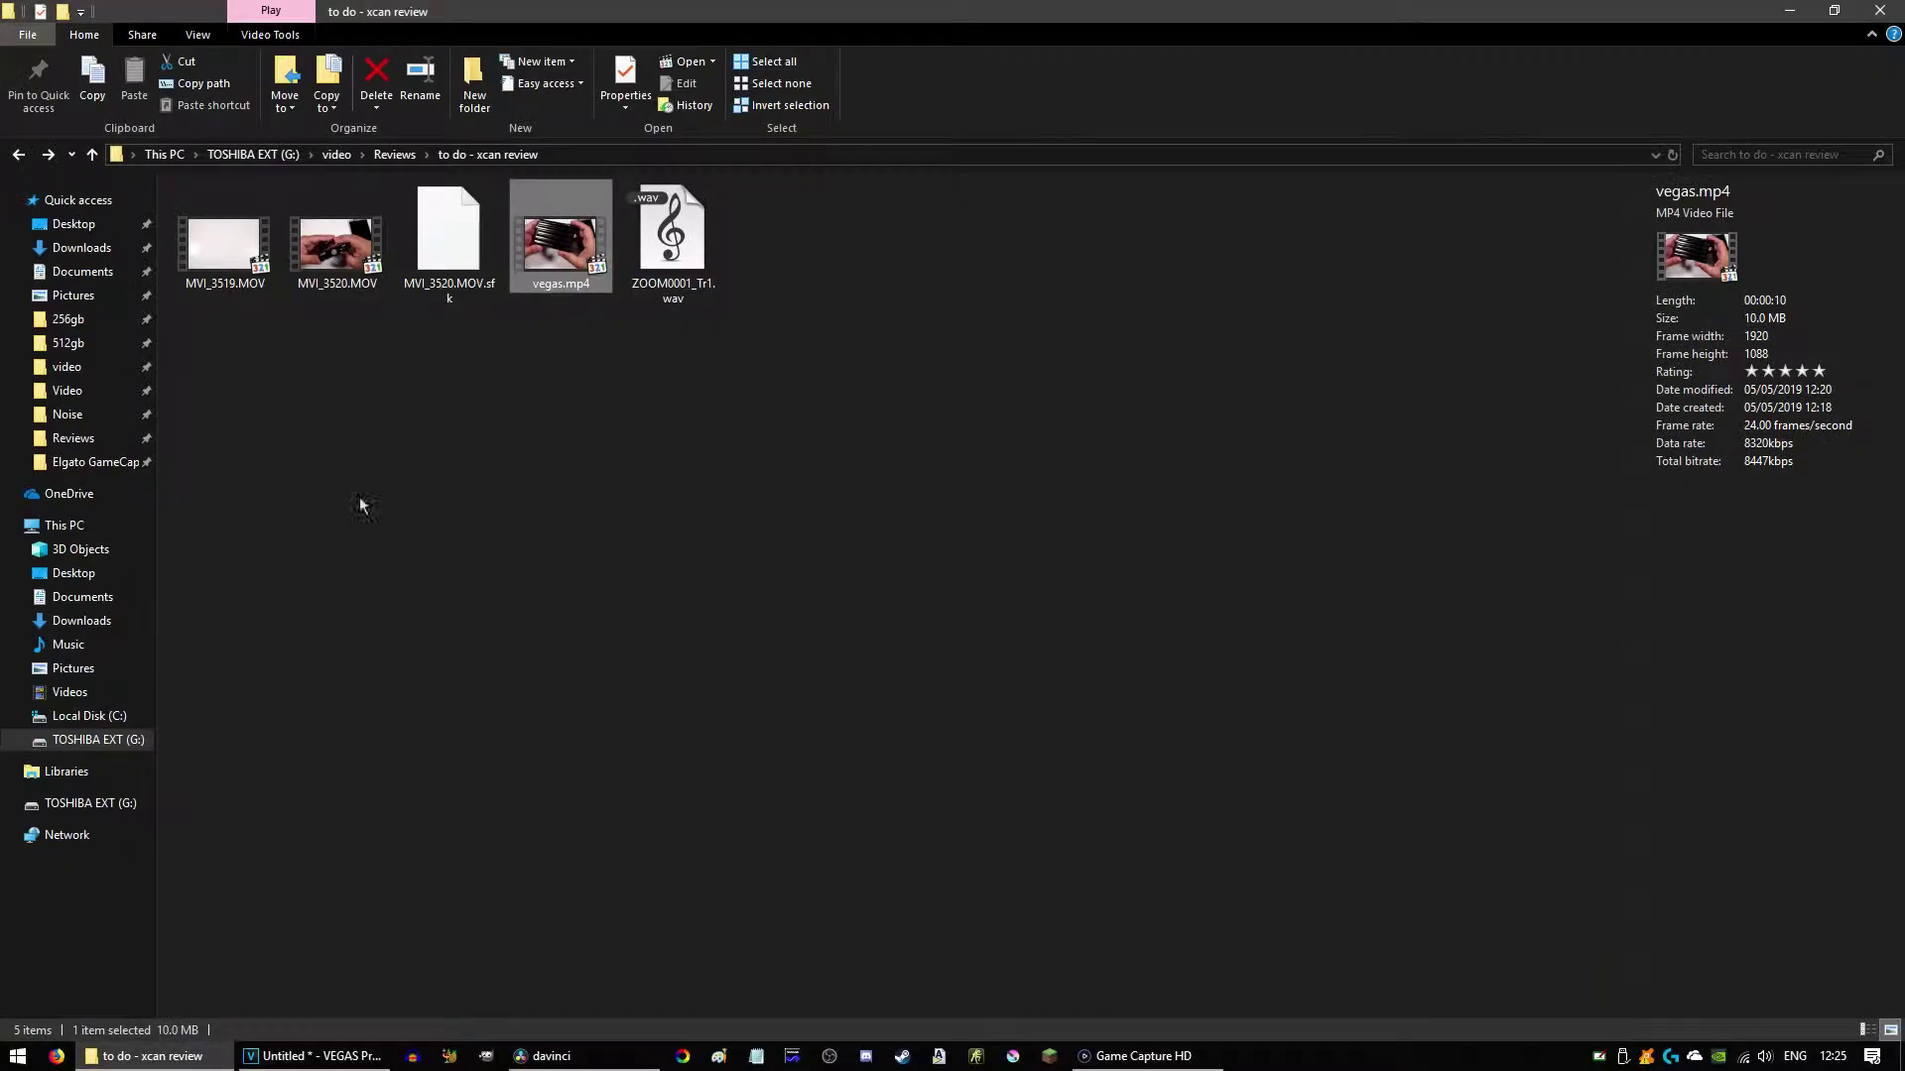
double_click(341, 268)
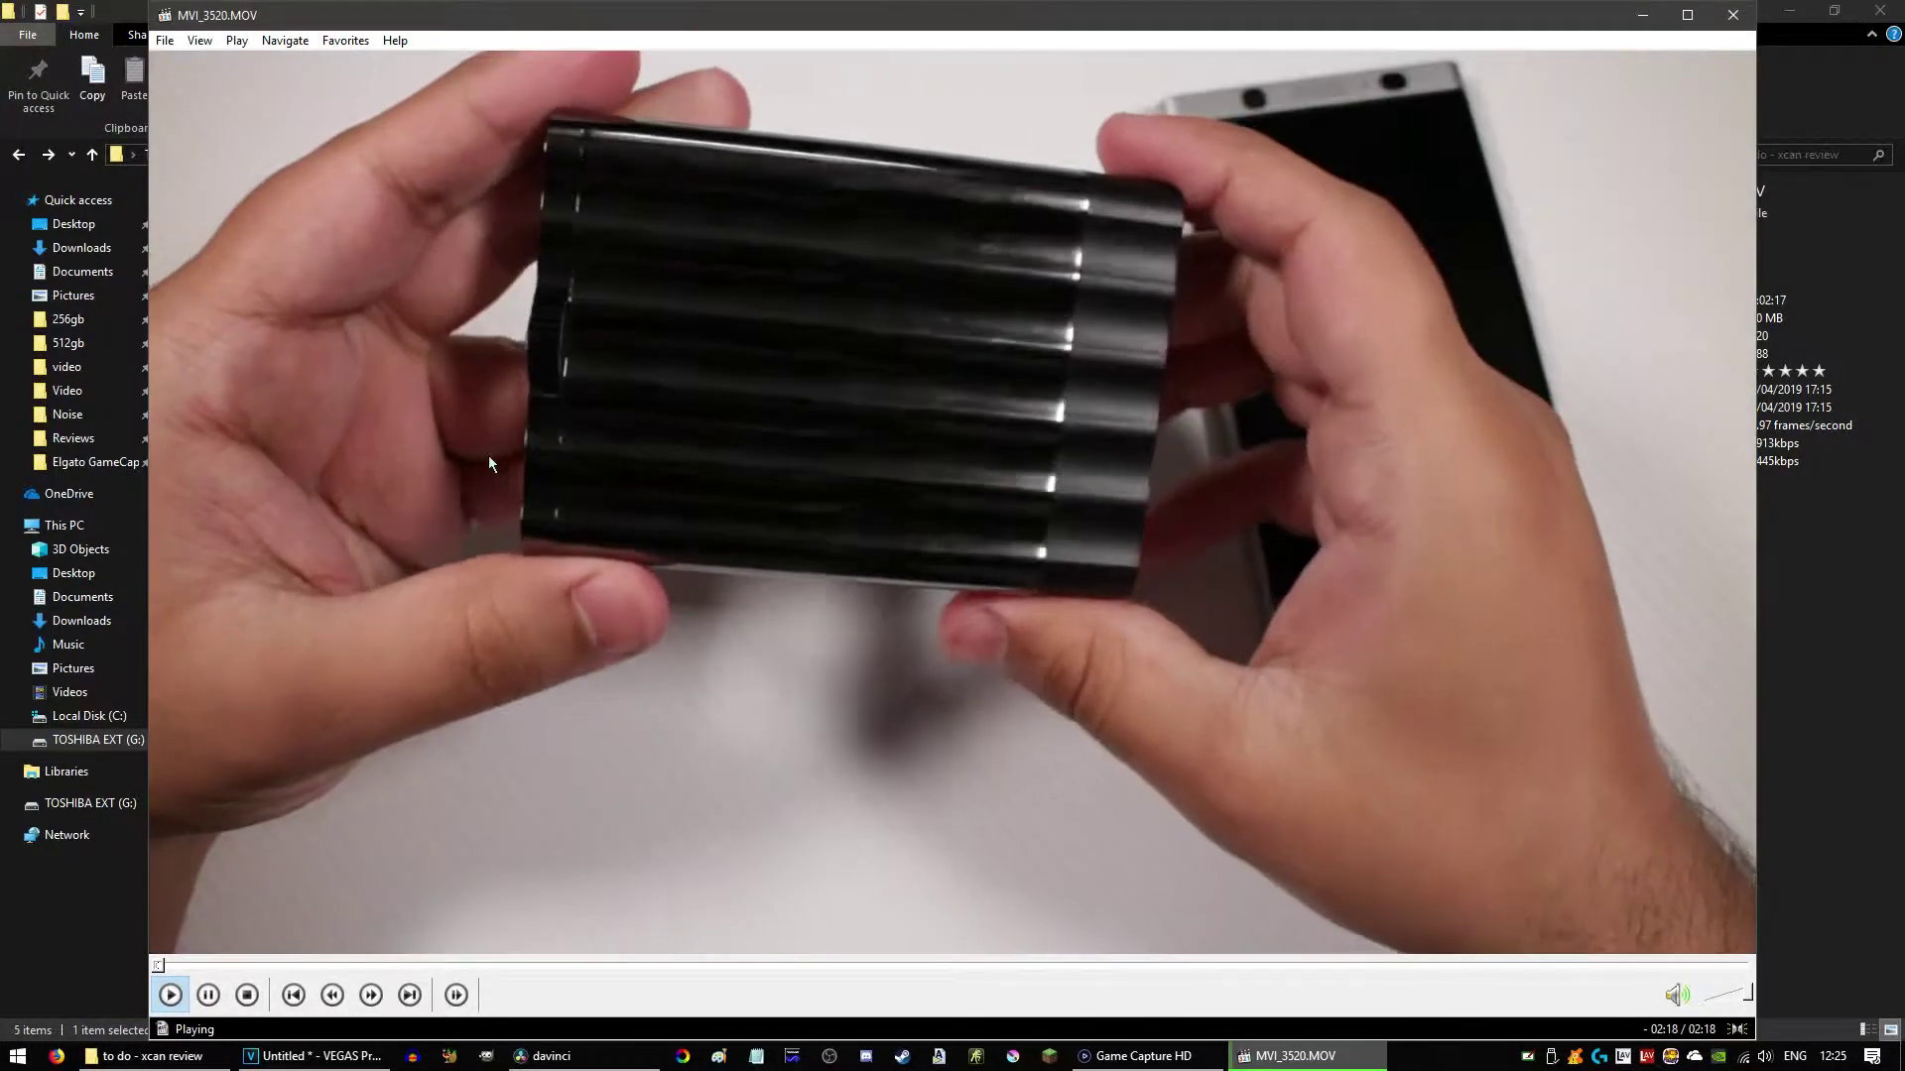
click(503, 502)
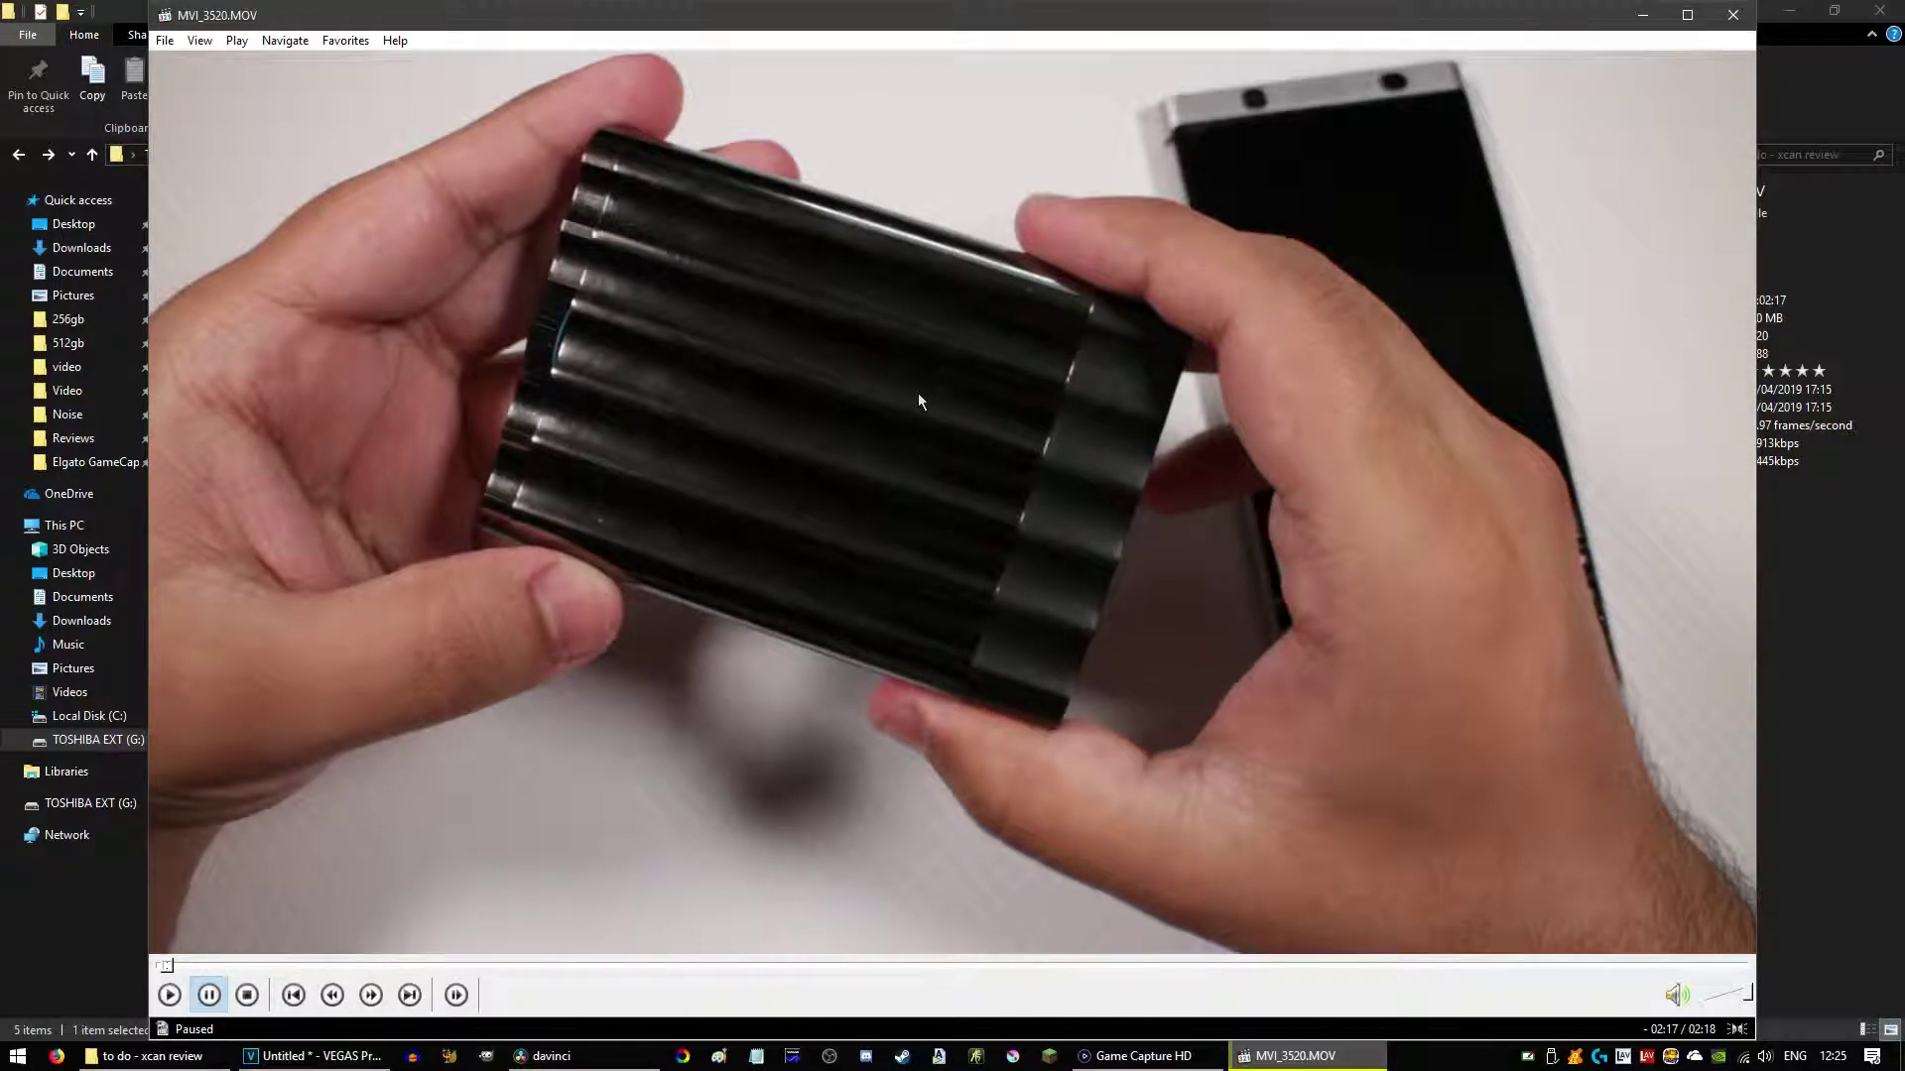
click(1734, 16)
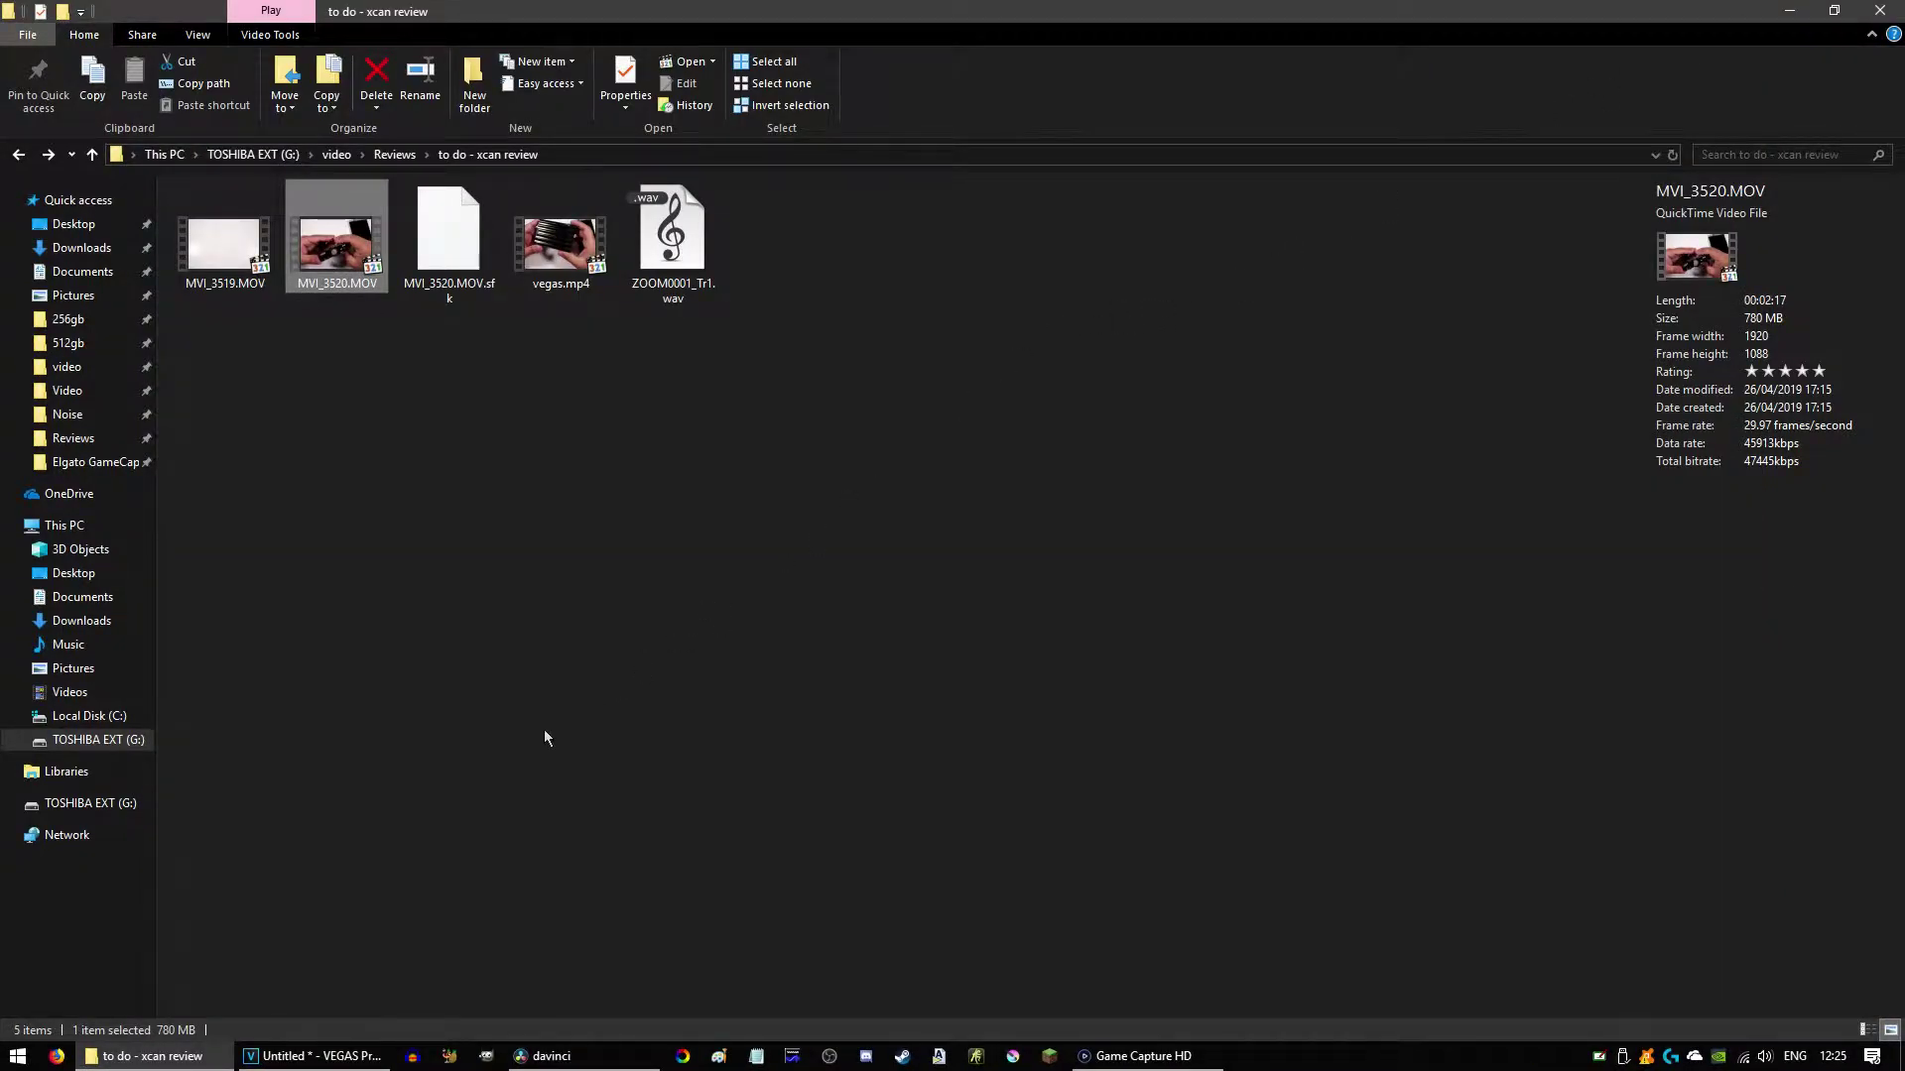
Step: Check the VEGAS project properties (HD 720-50p, 1280x720, 50 fps) and close without changes
click(311, 1056)
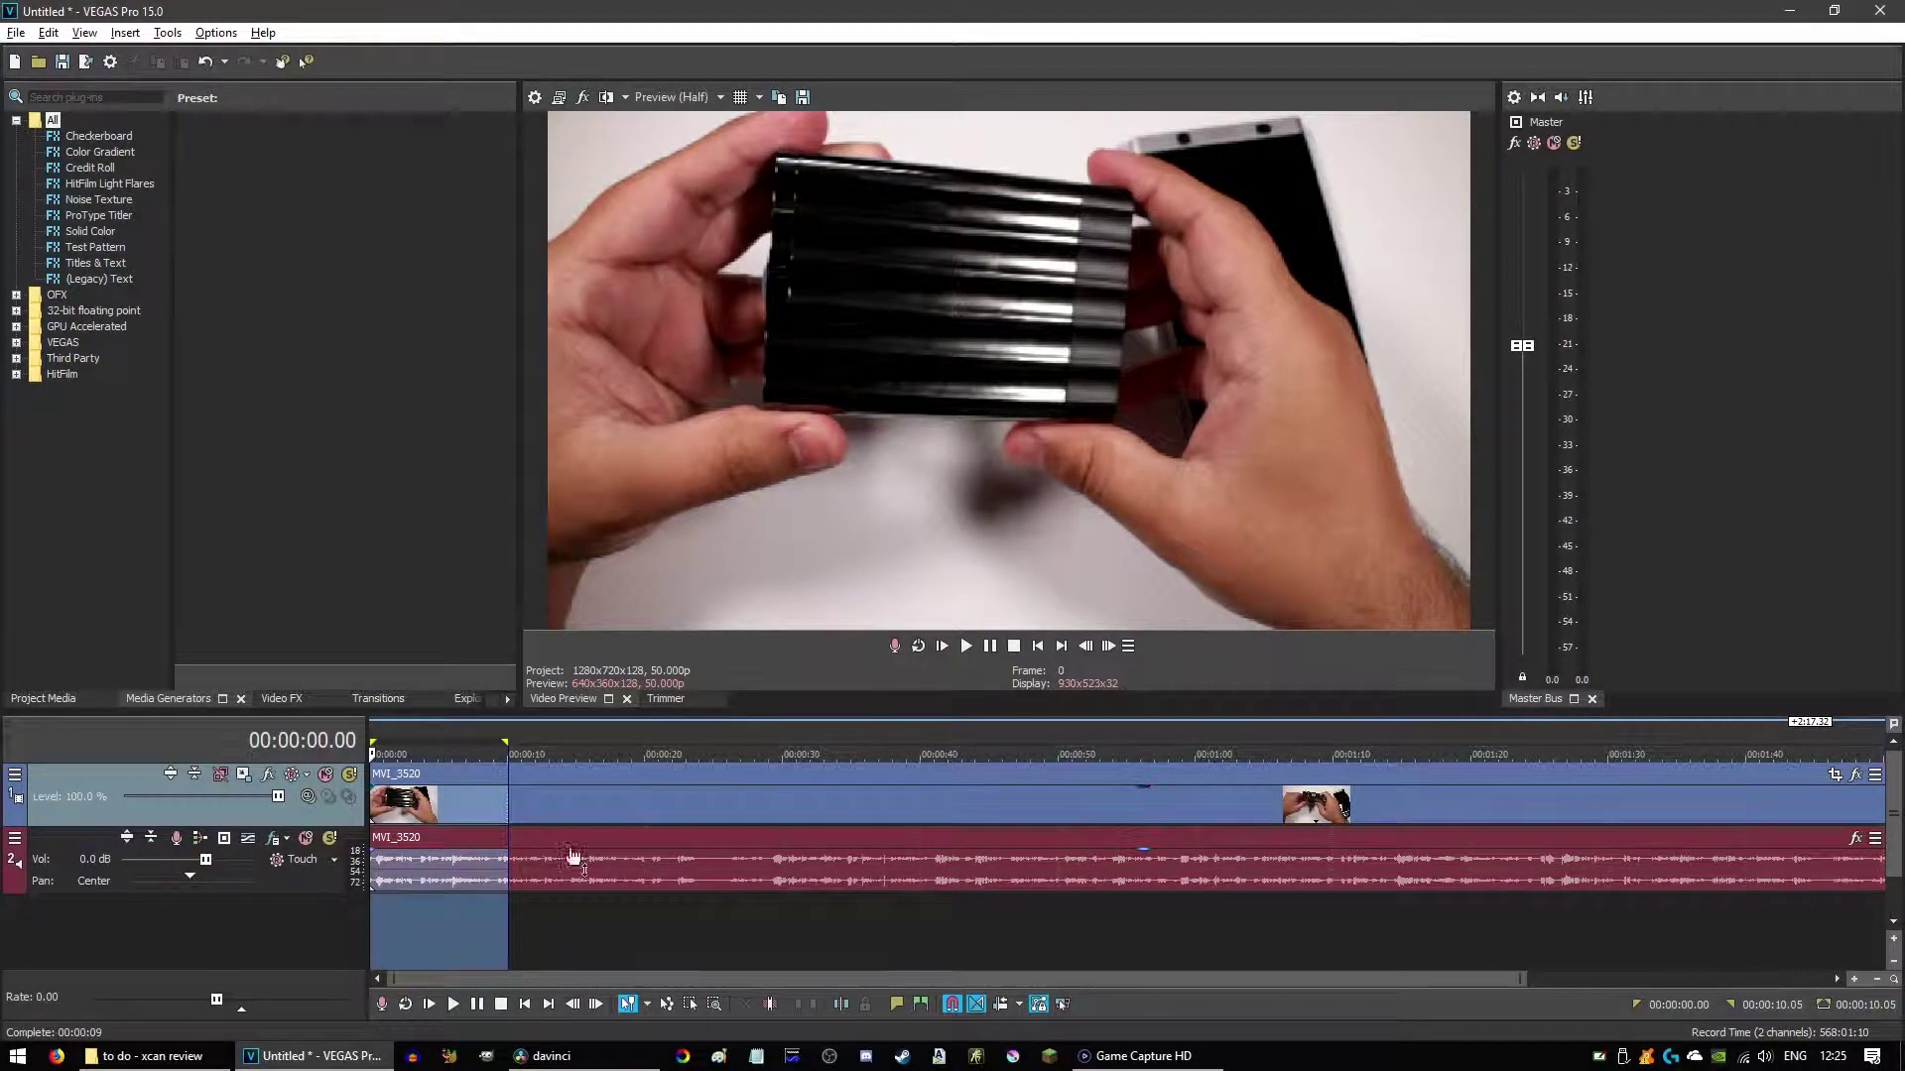
click(633, 814)
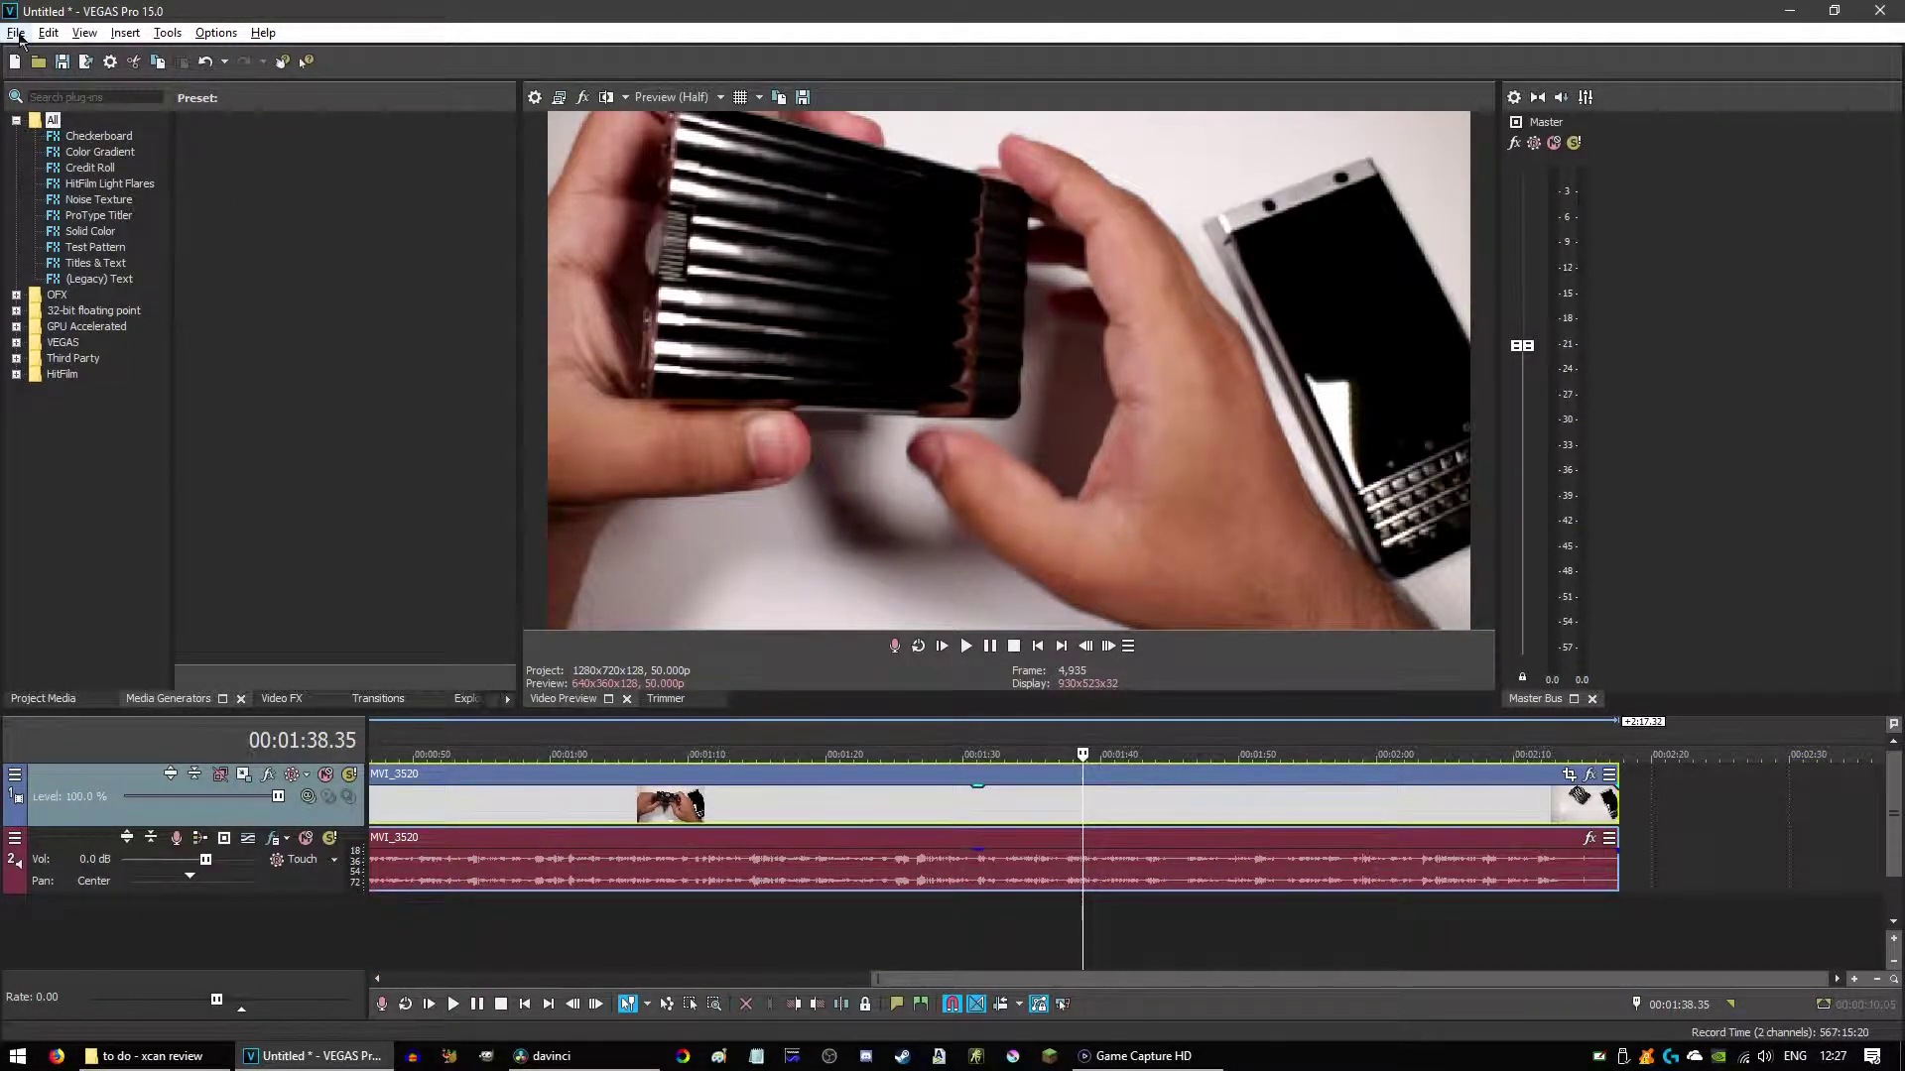
click(17, 34)
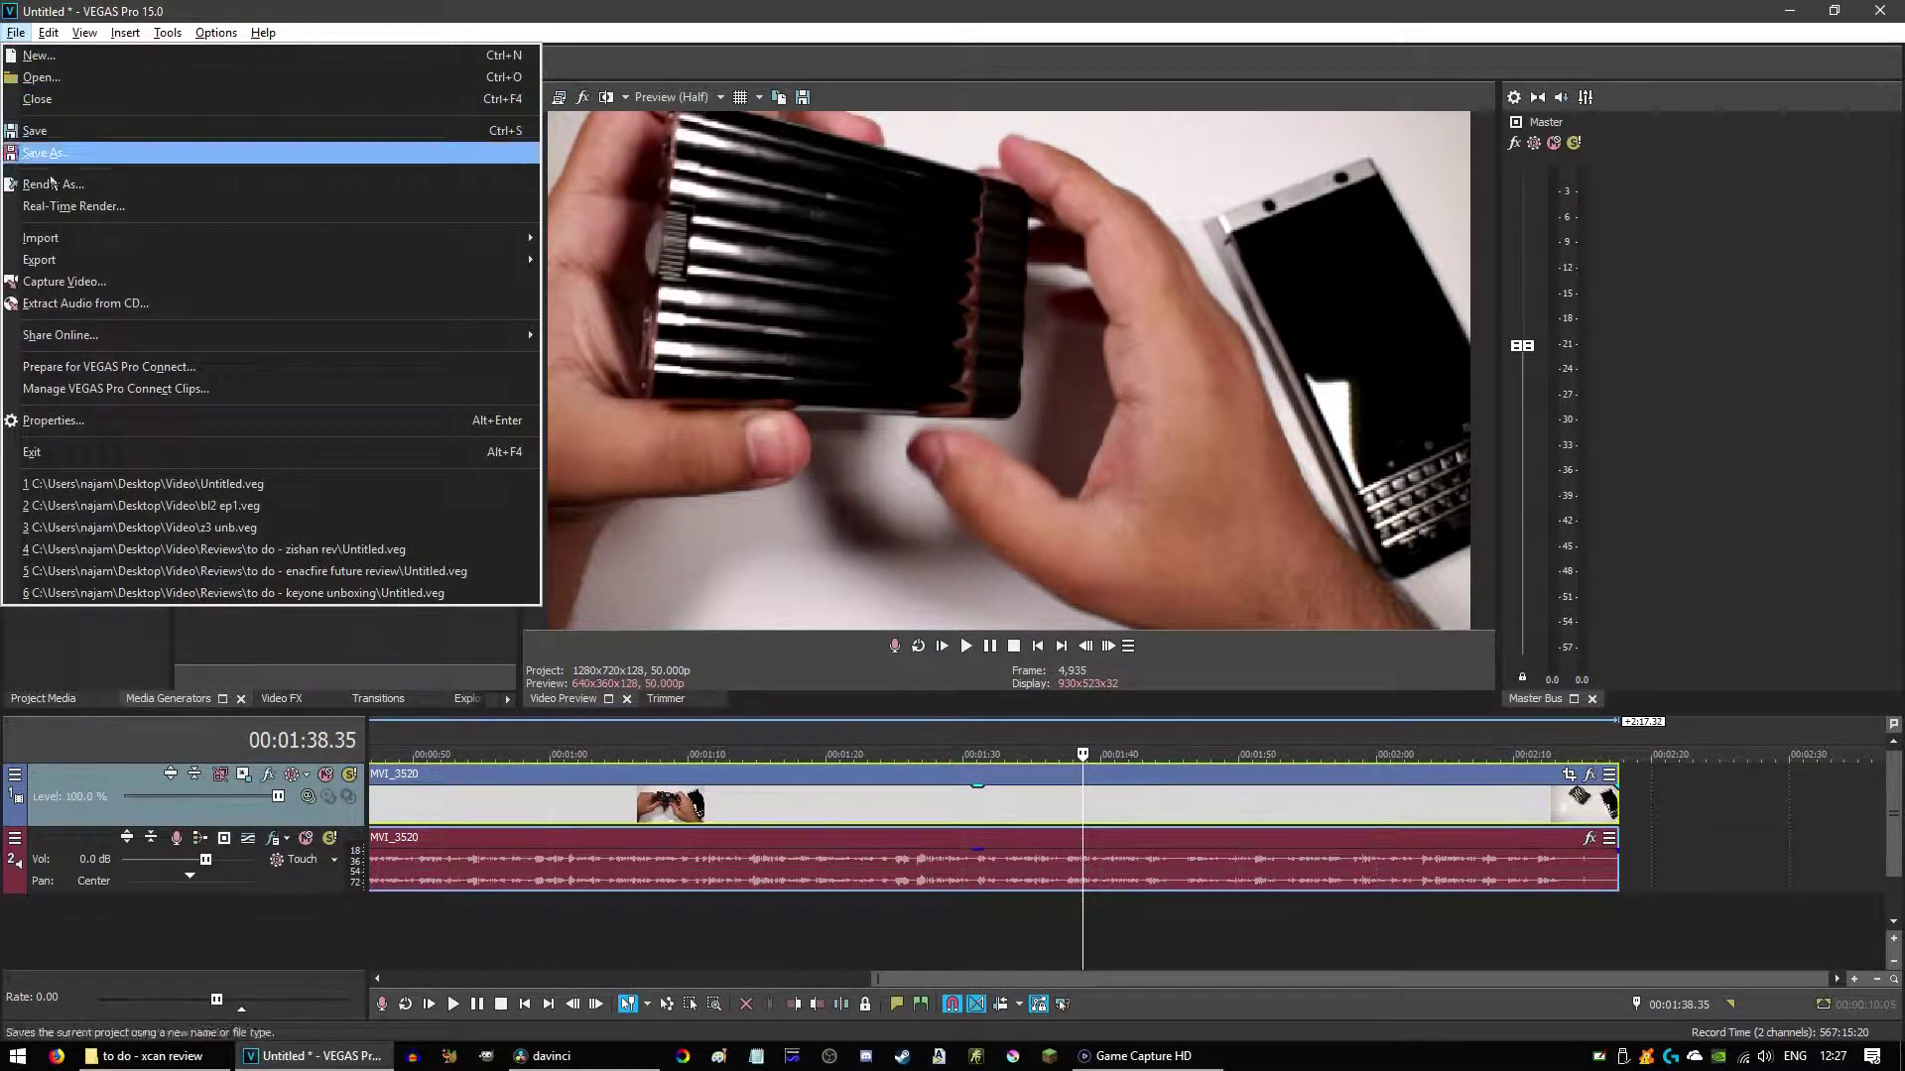
click(94, 423)
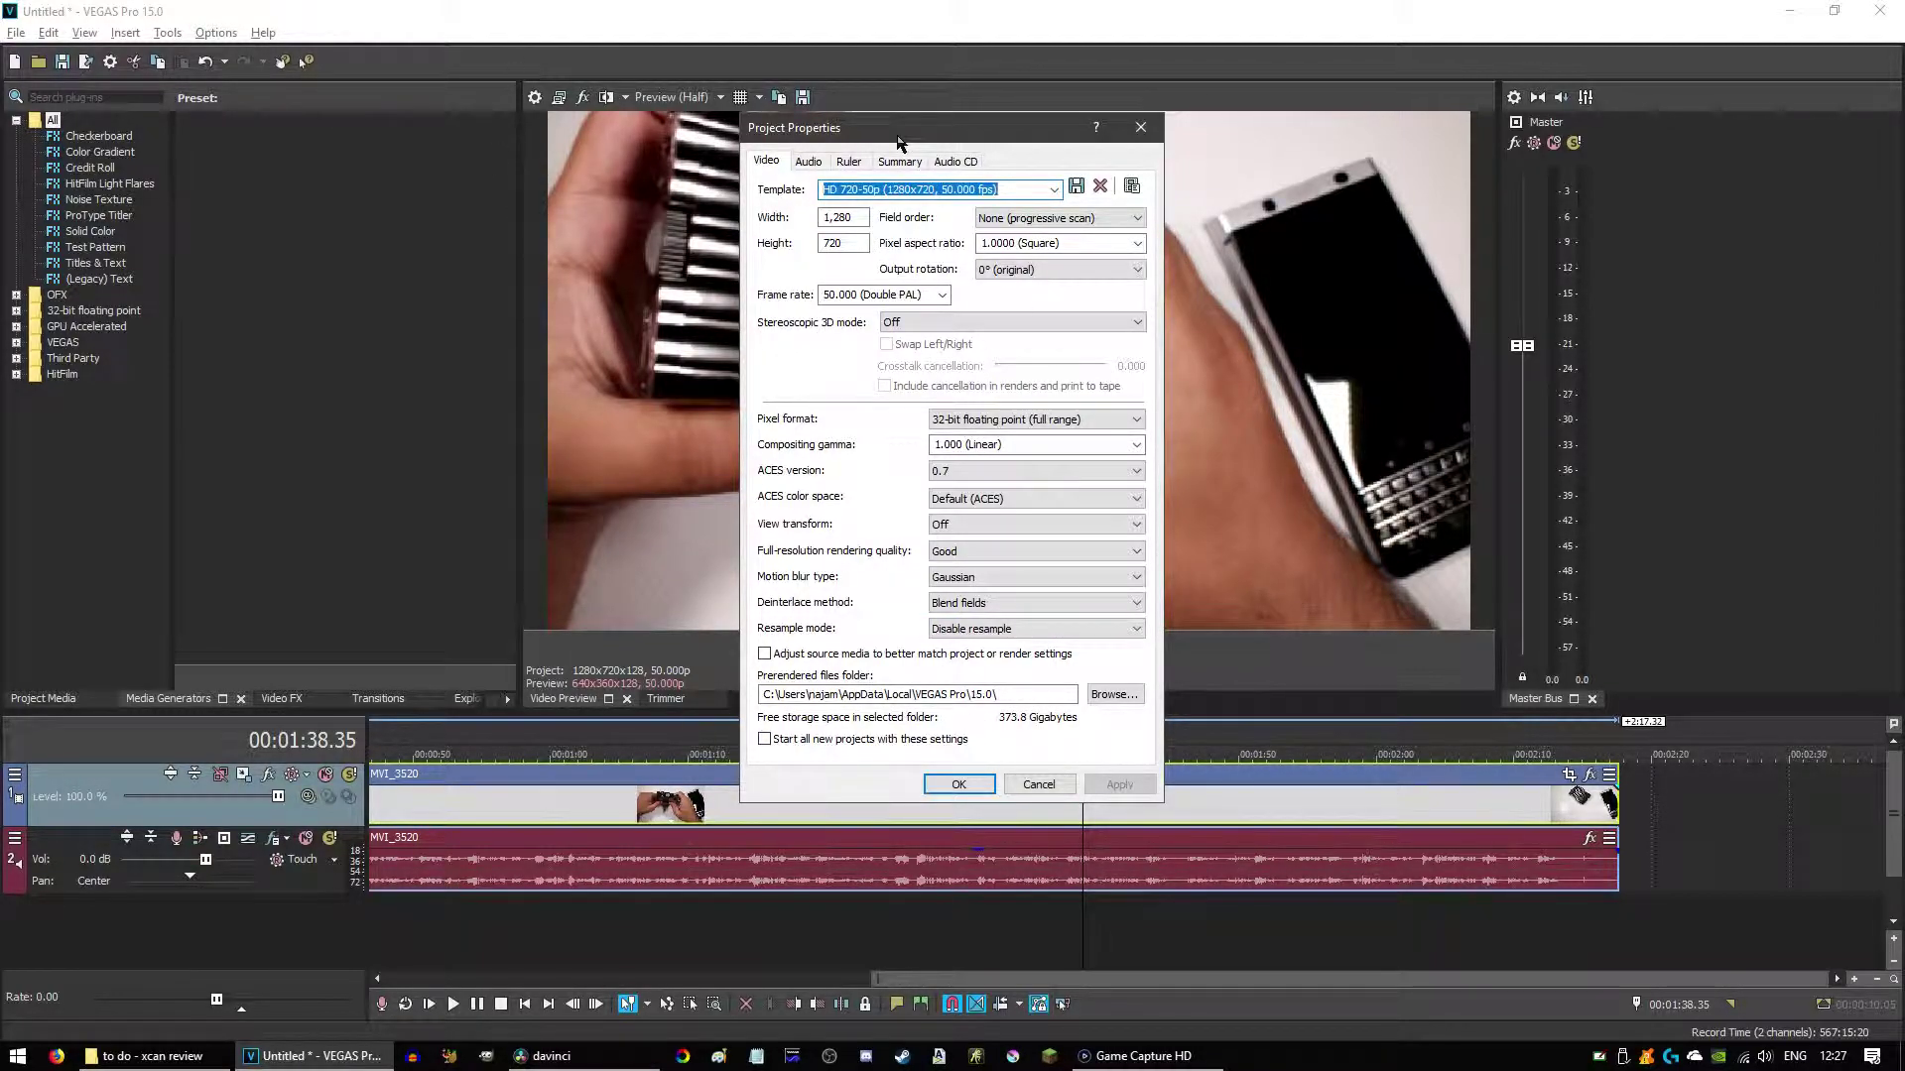
drag(898, 143, 1198, 166)
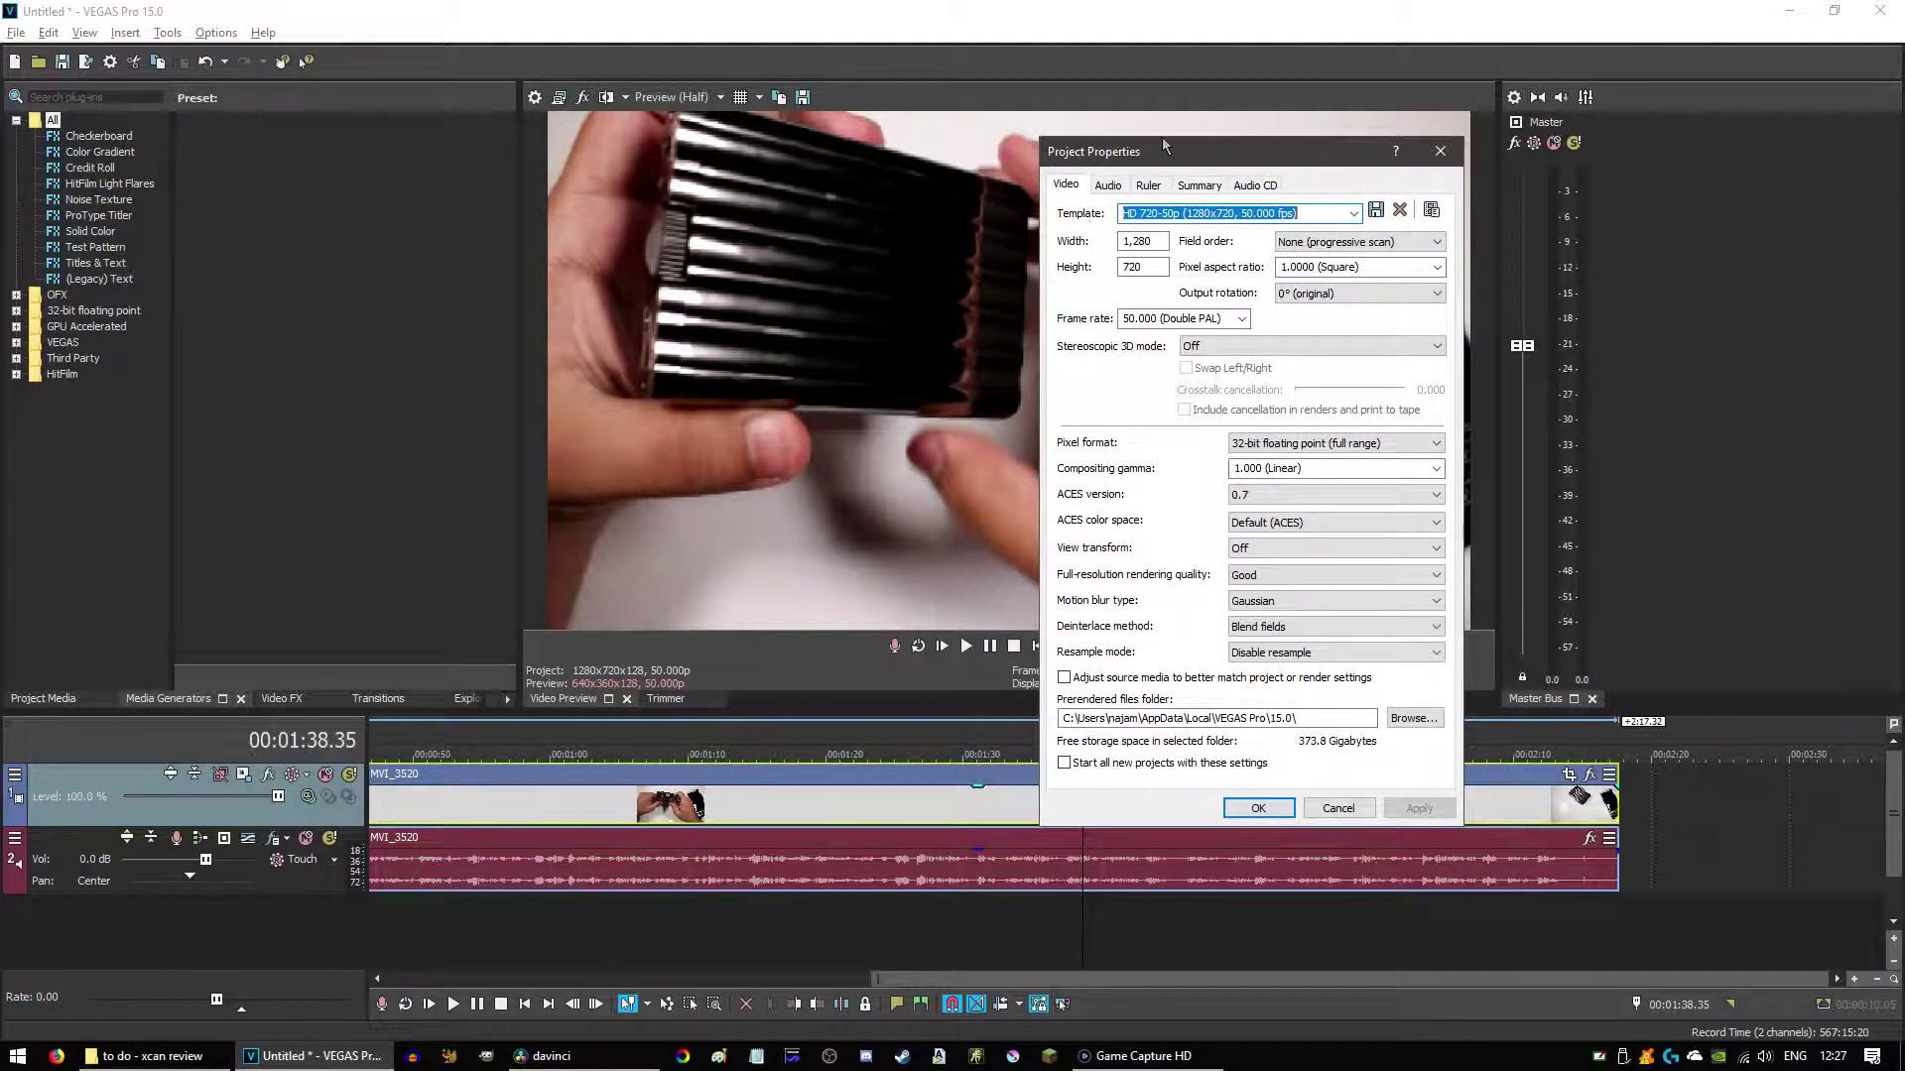
drag(1168, 145, 1429, 144)
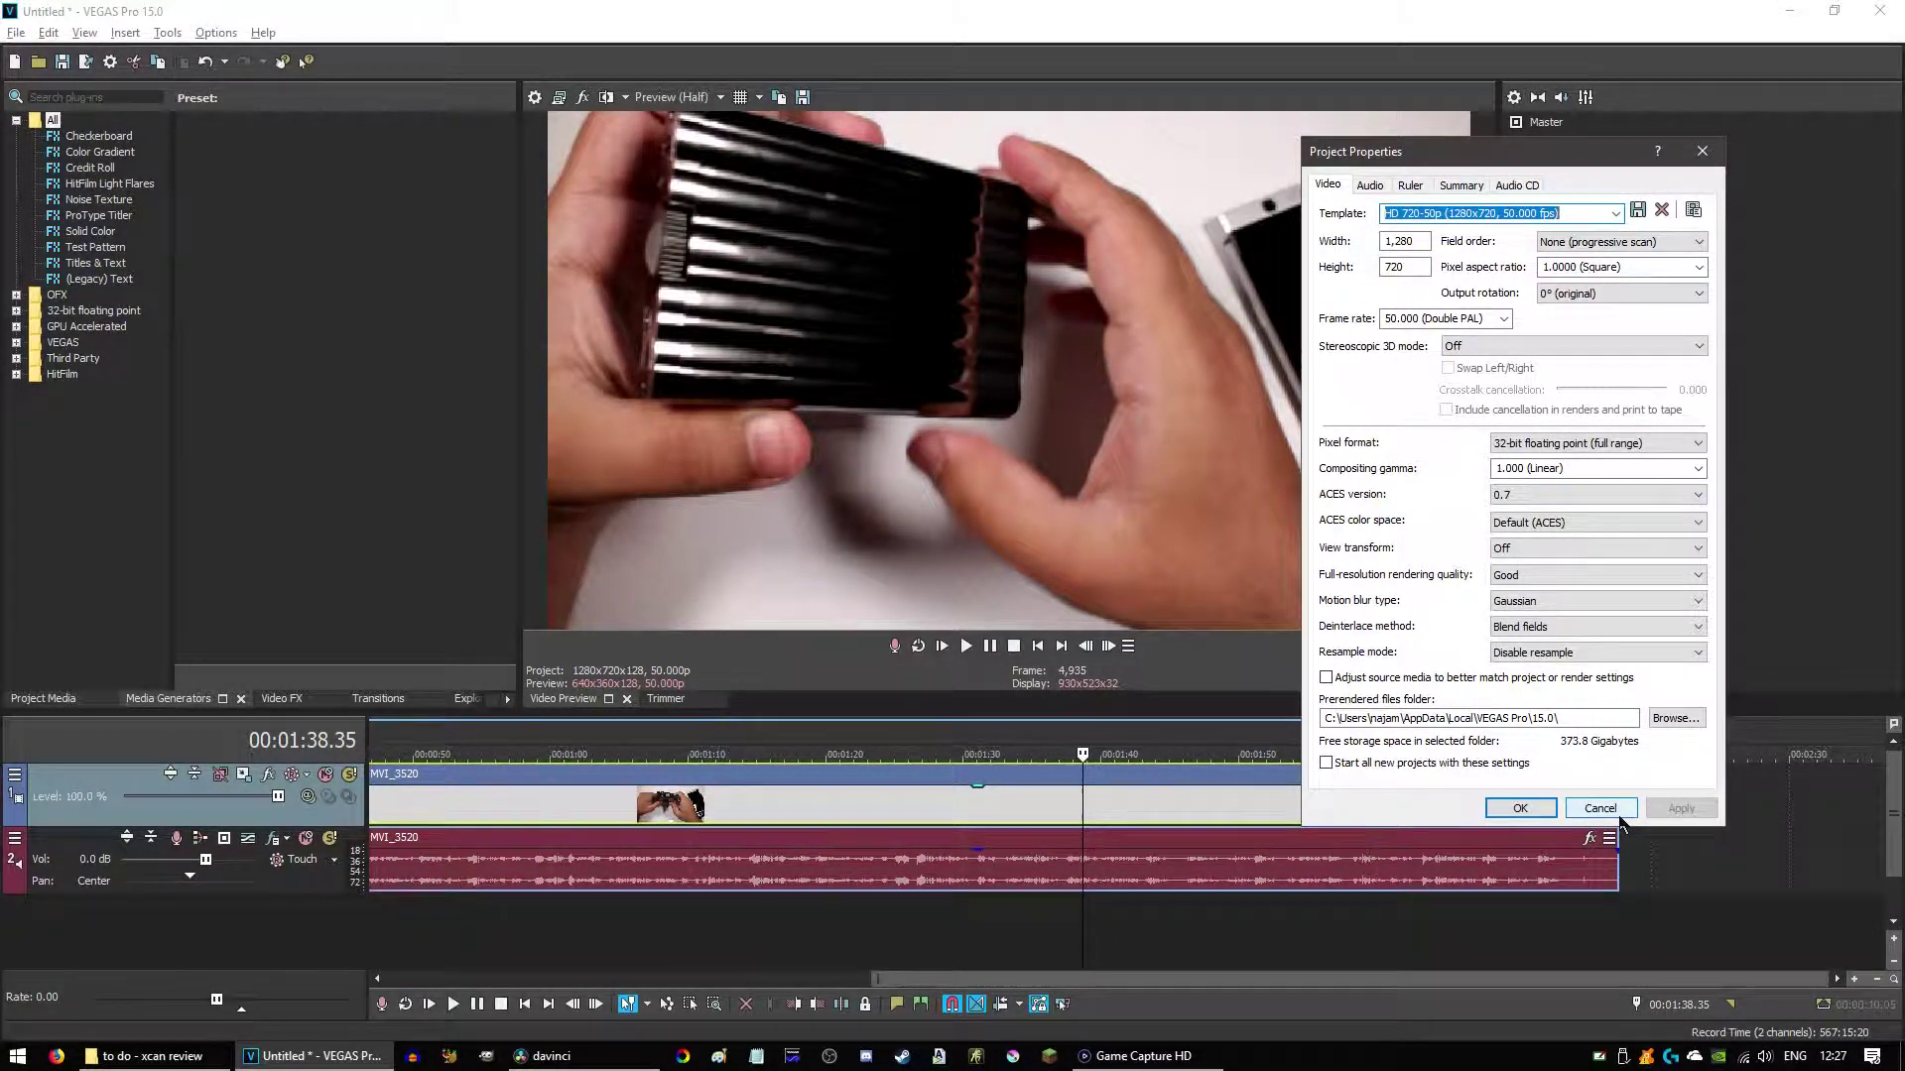
click(1546, 804)
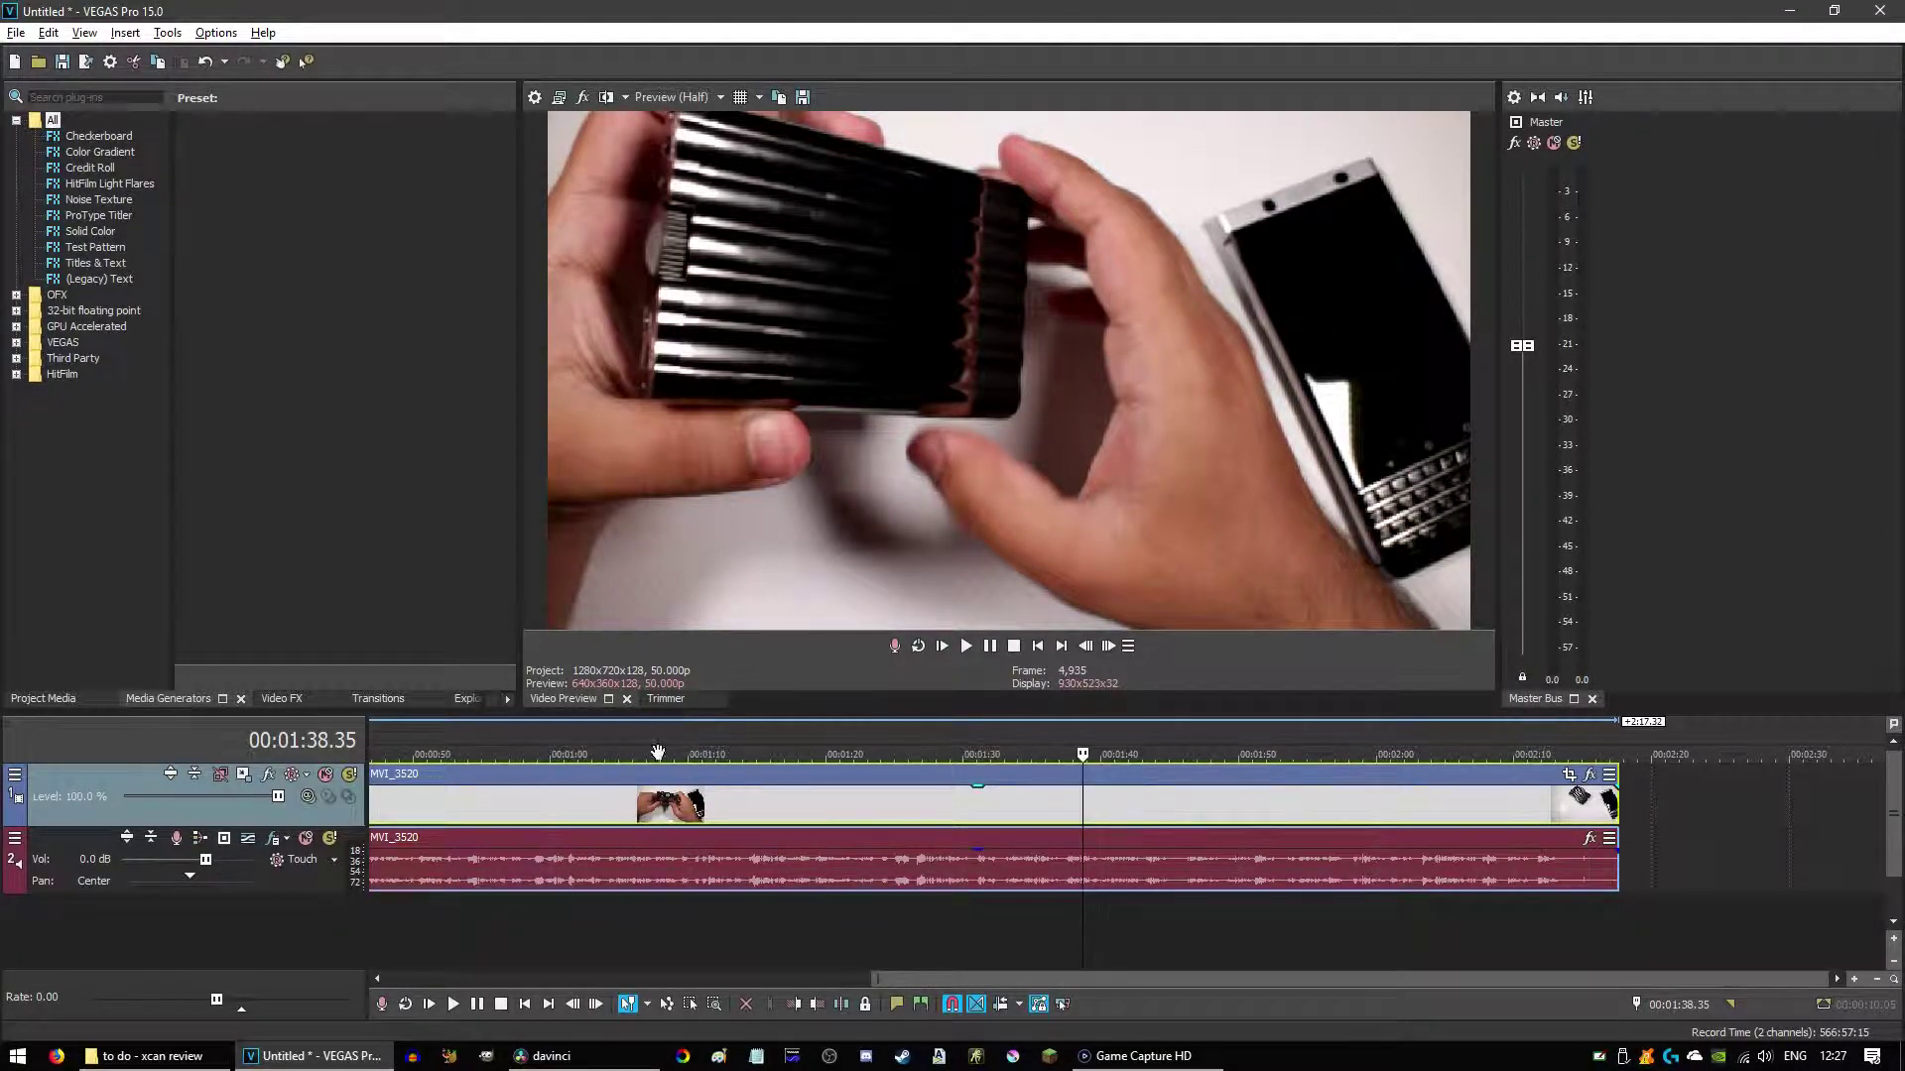
drag(923, 980, 660, 980)
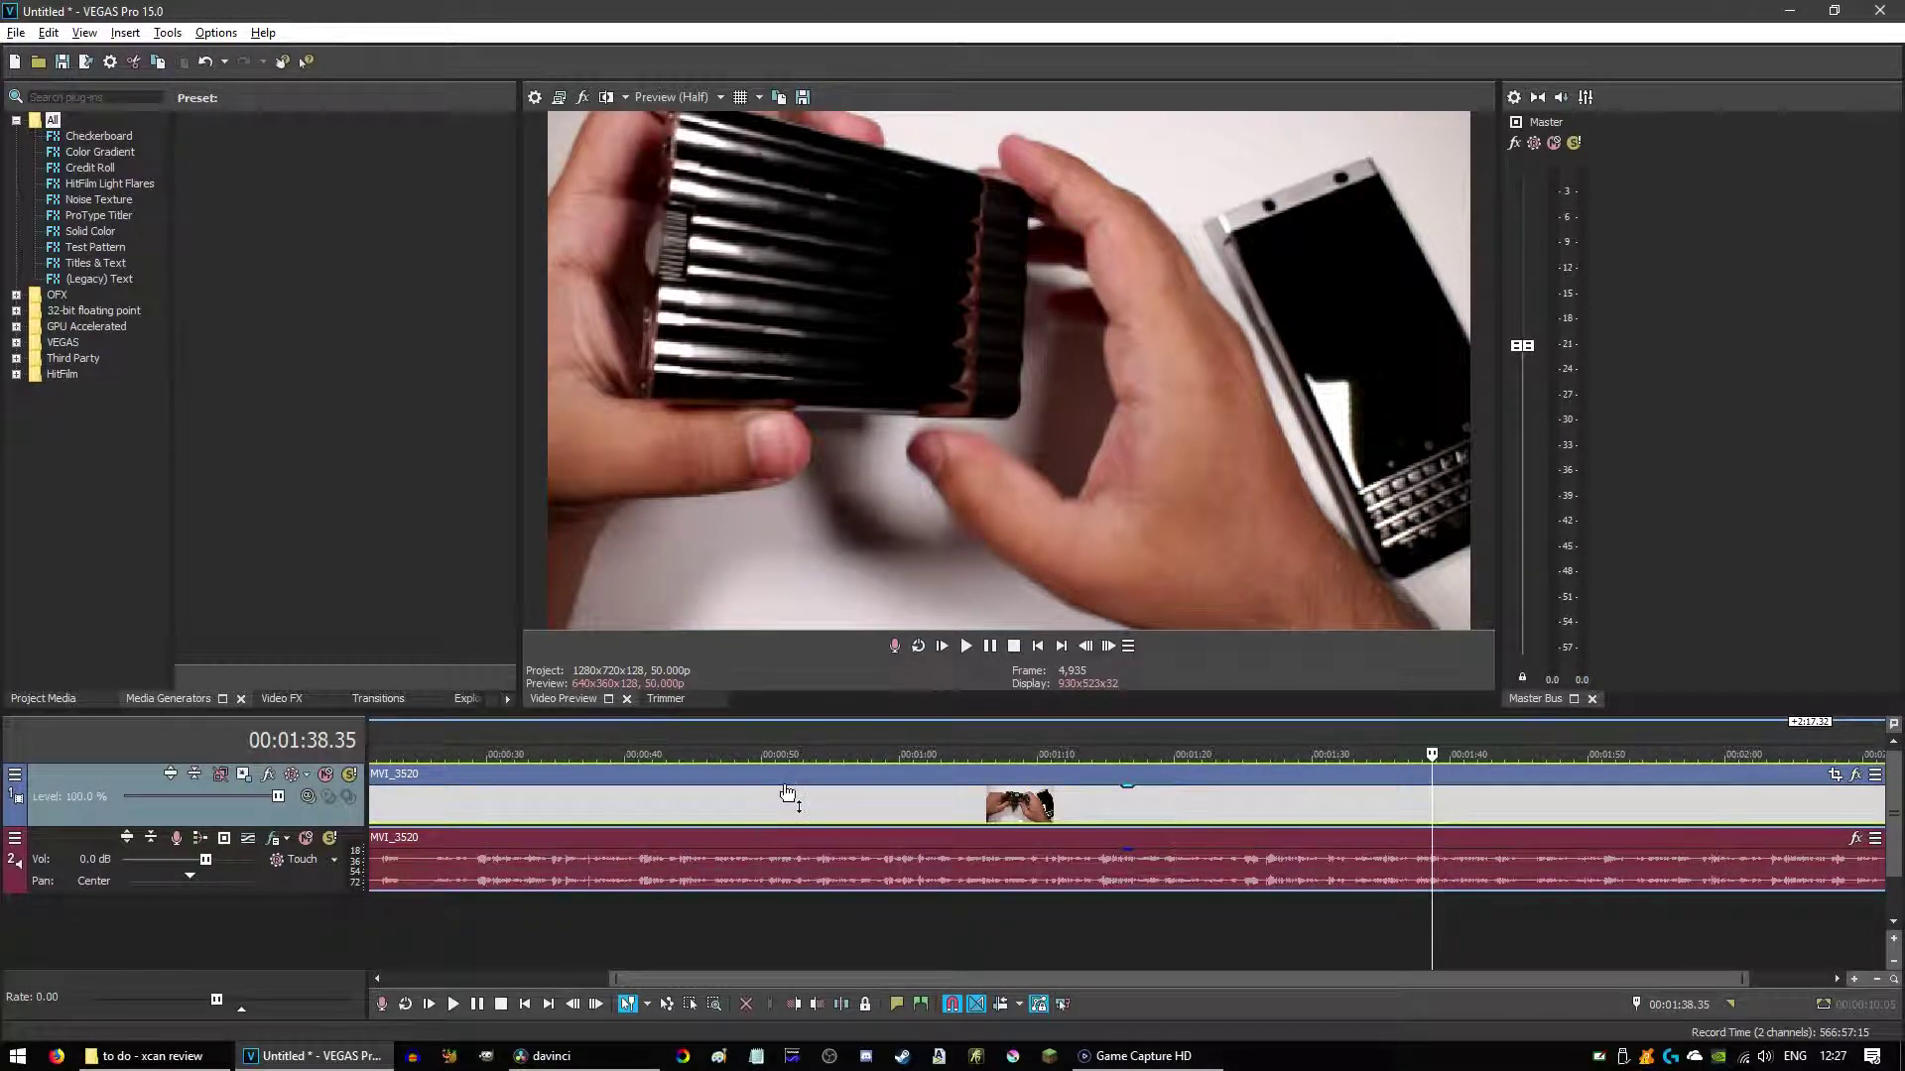
click(159, 1054)
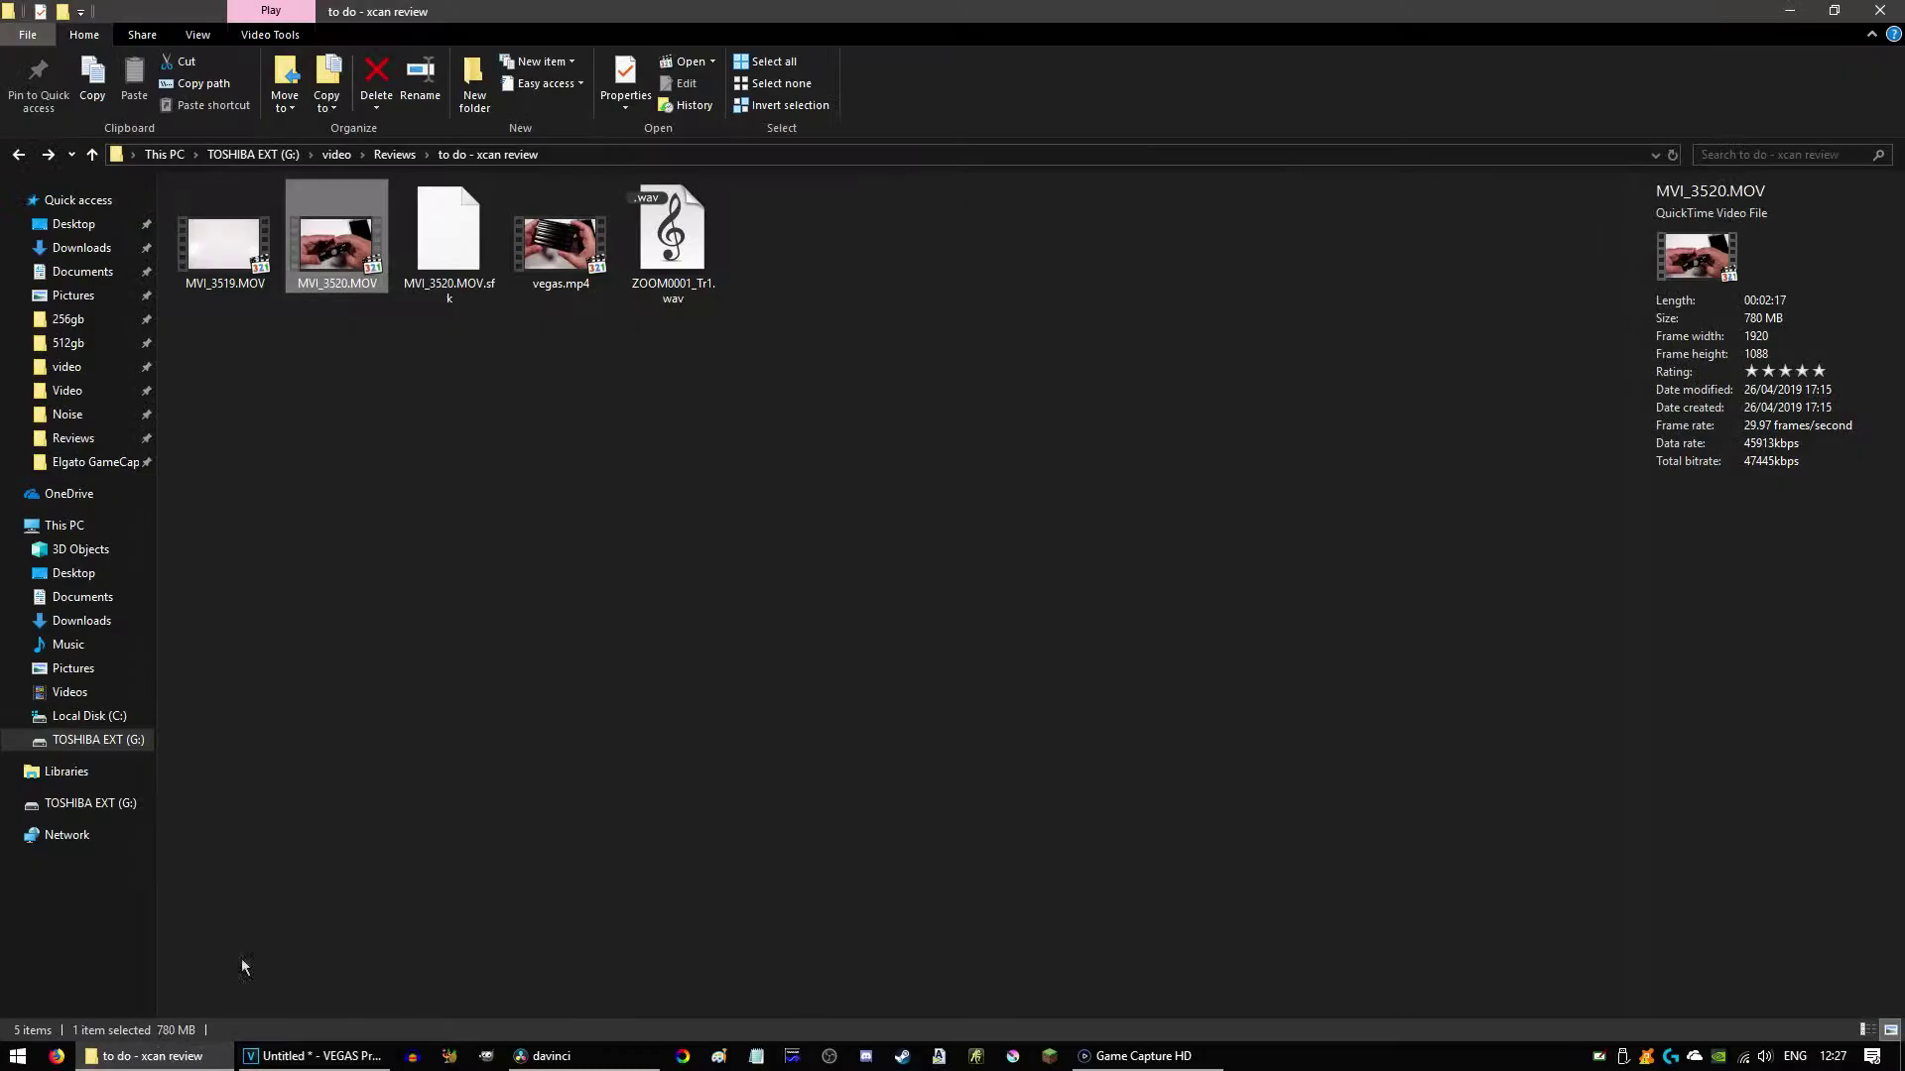
click(282, 1057)
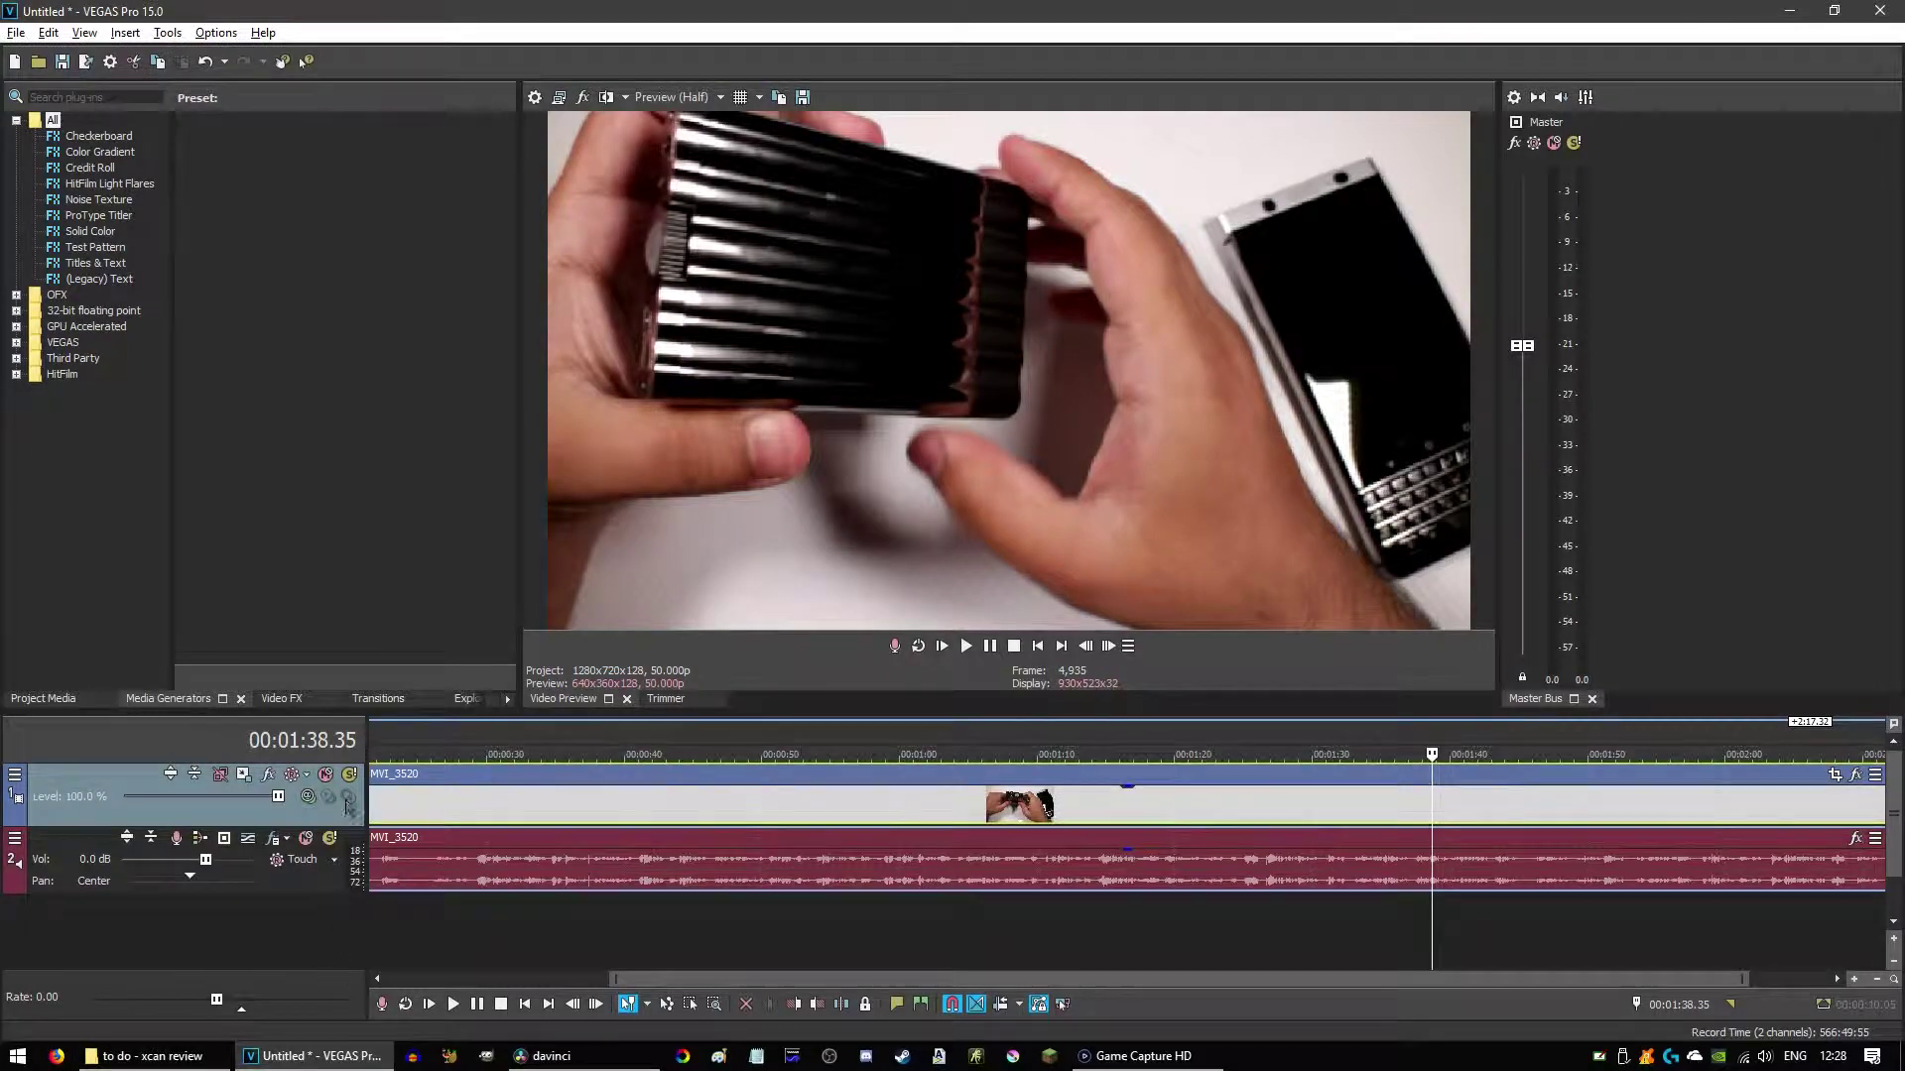
click(266, 777)
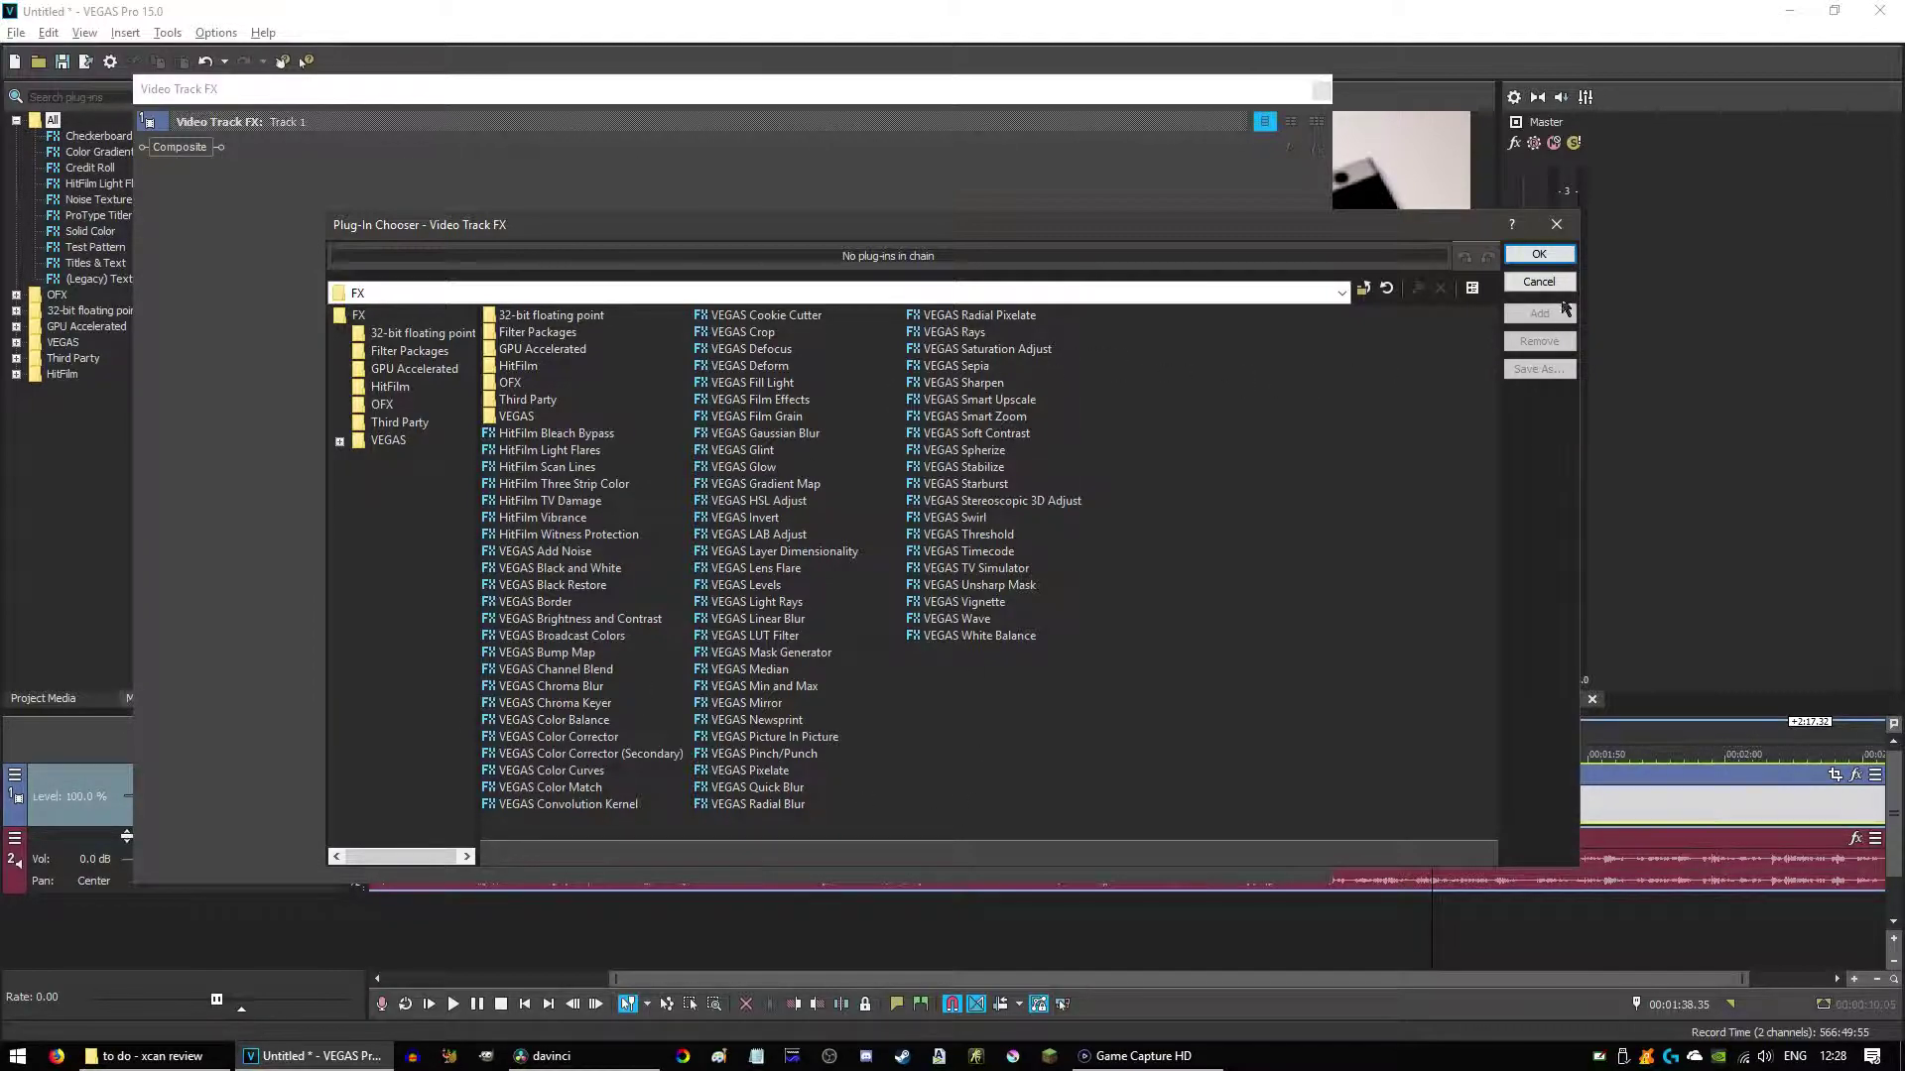
click(1539, 282)
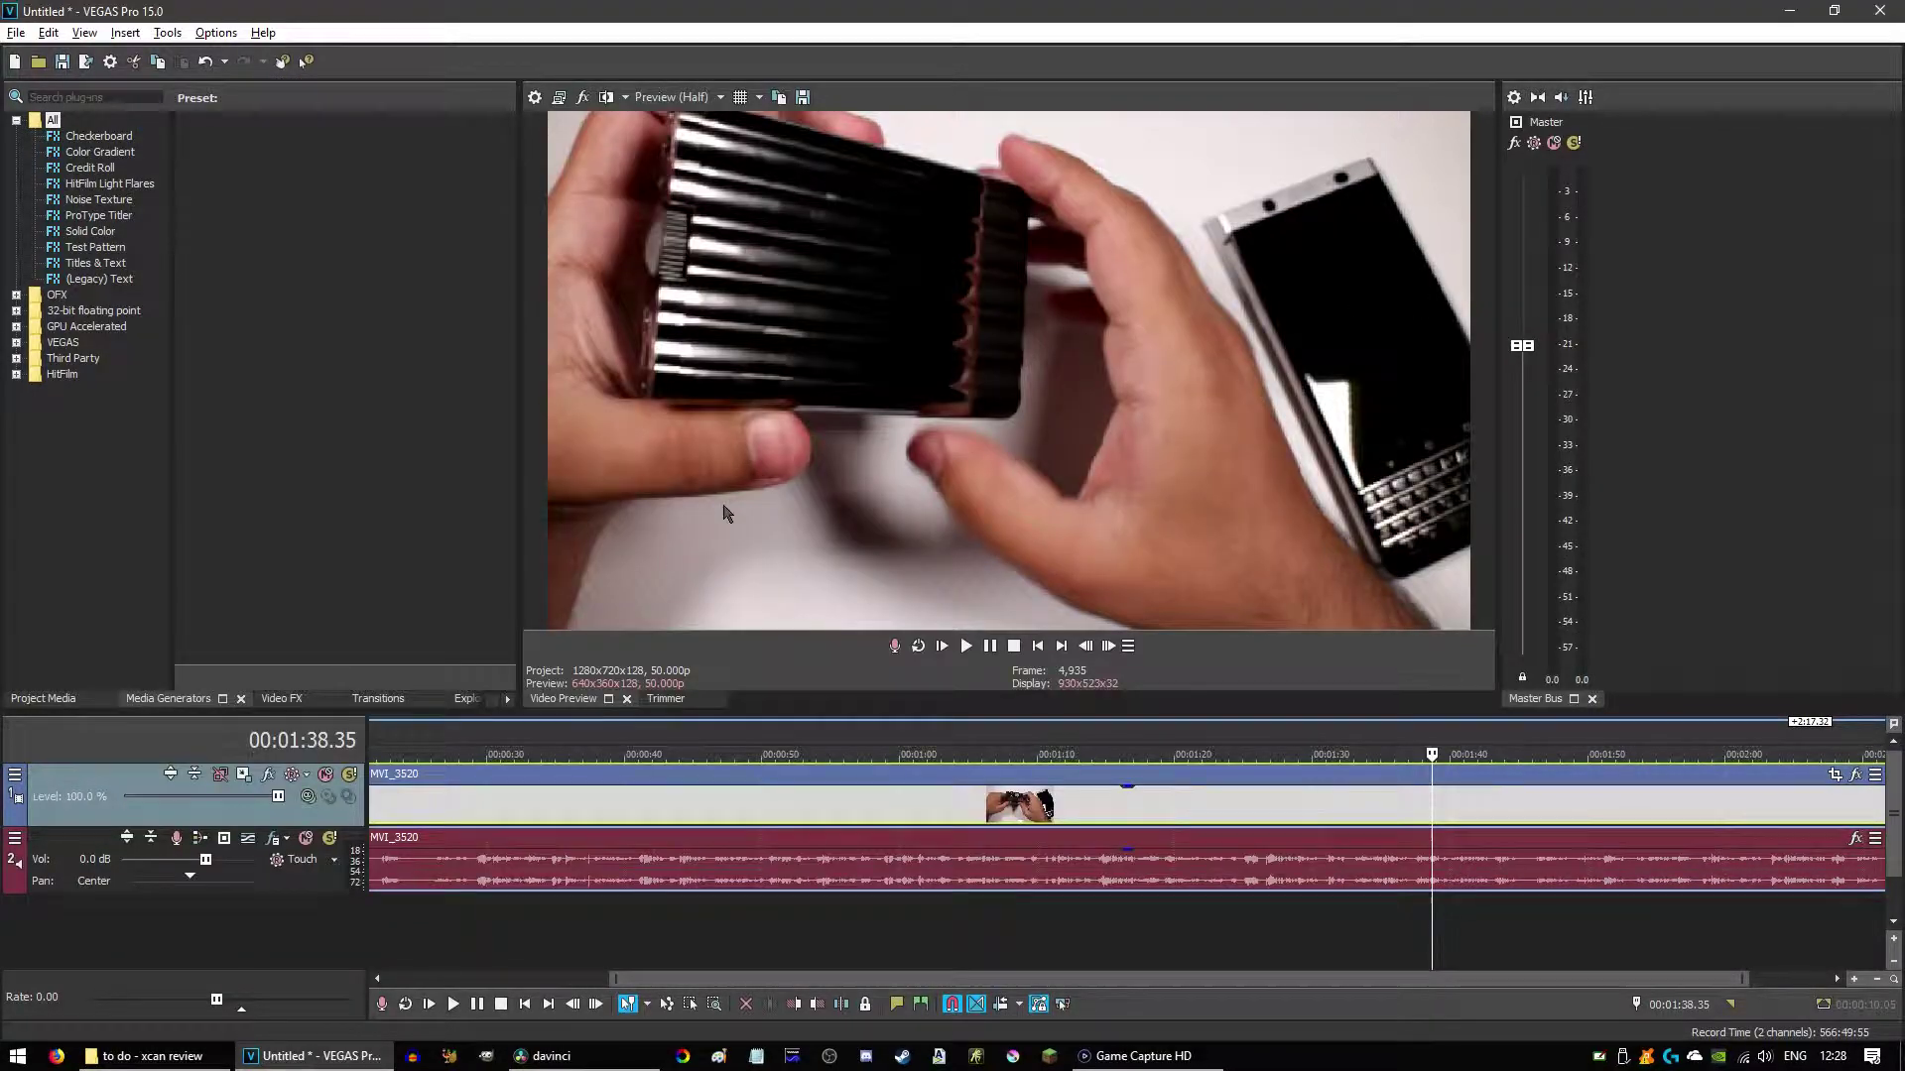
click(243, 775)
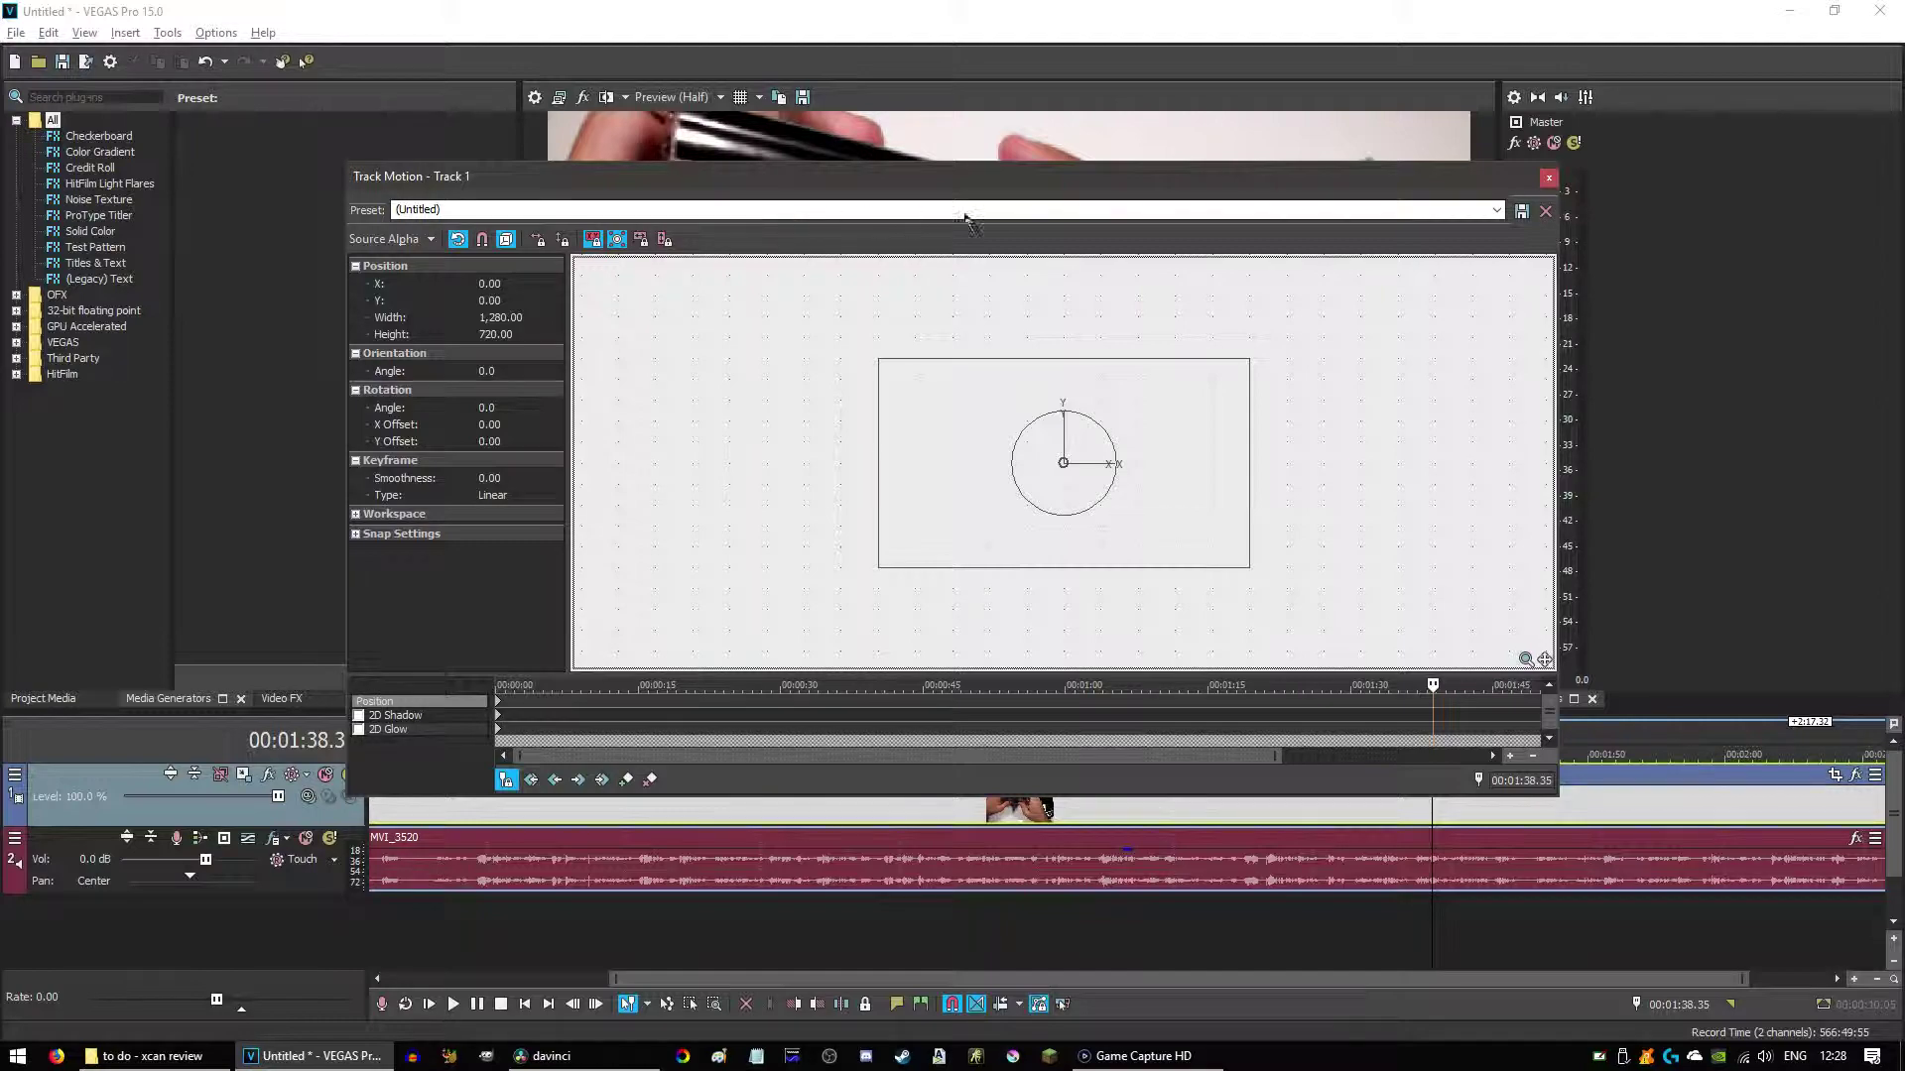
click(1549, 178)
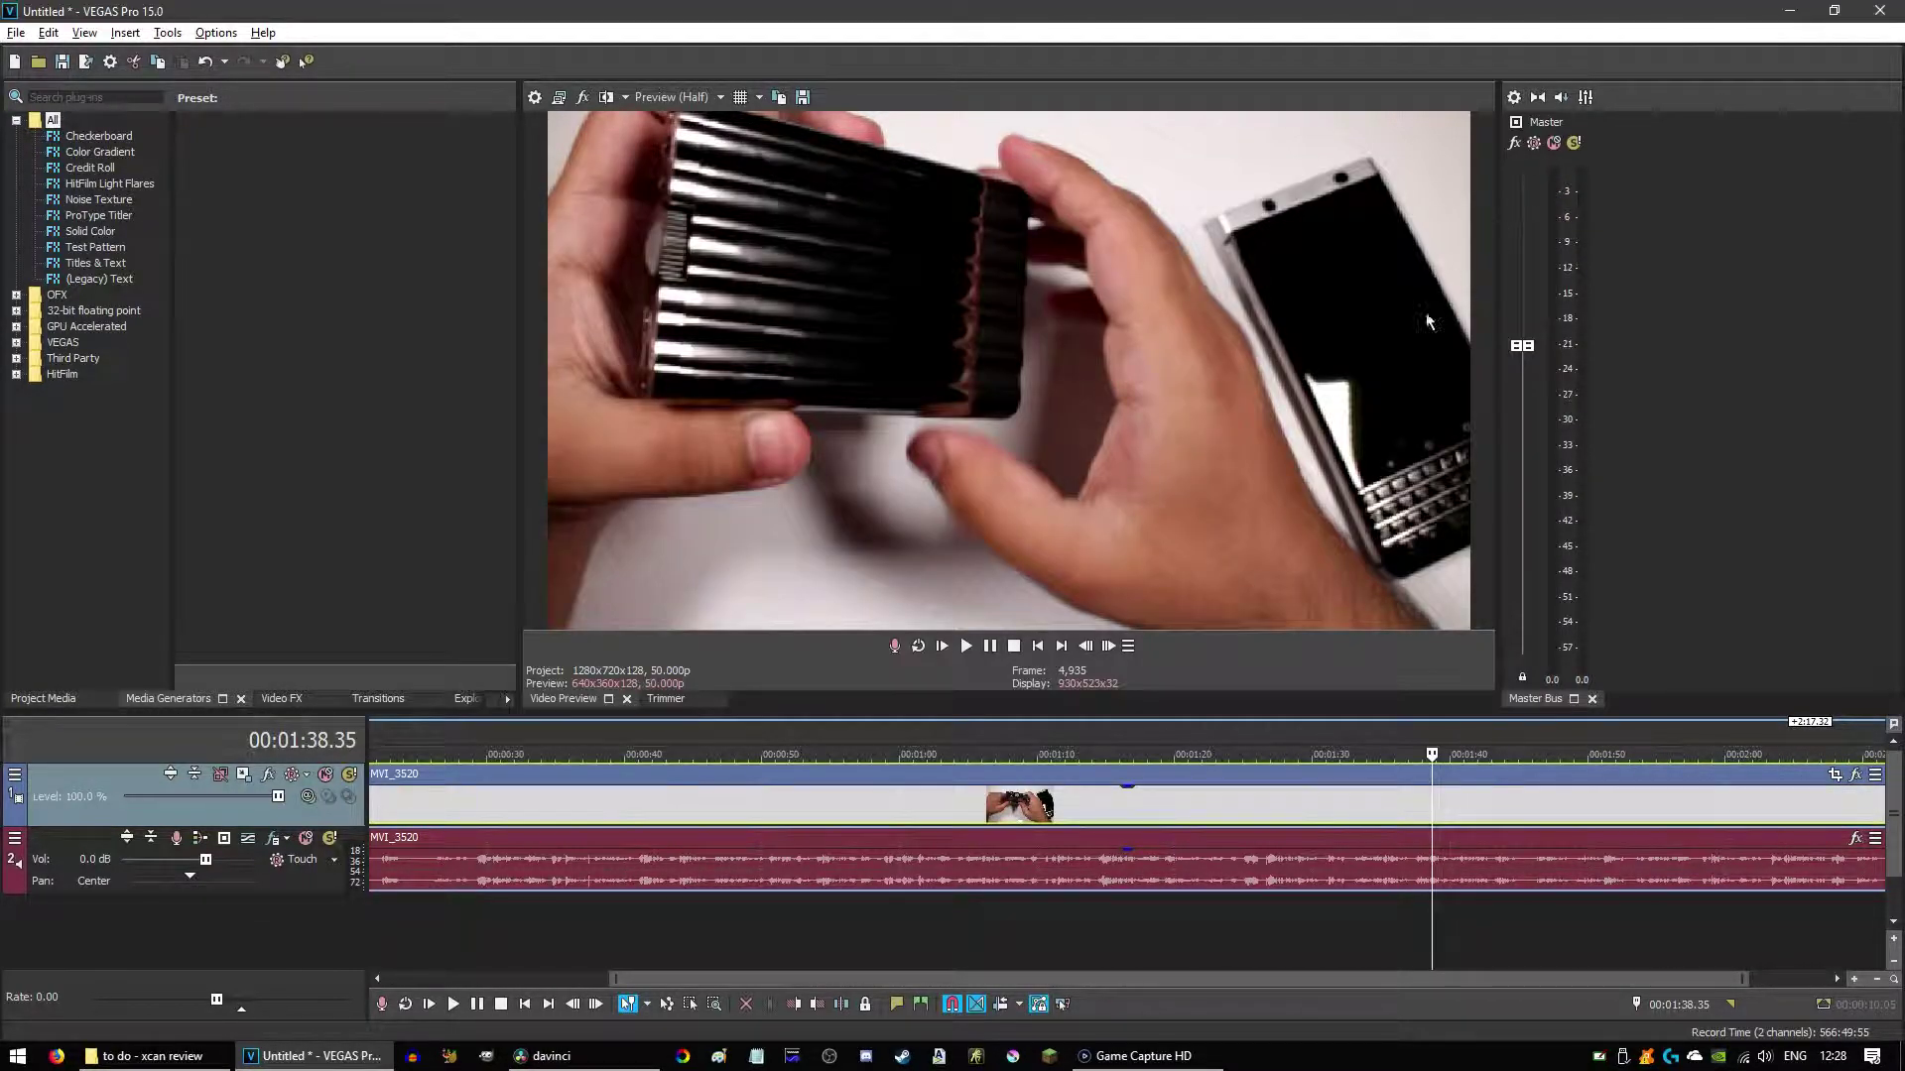
Step: Park the VEGAS playhead at 00:00:46.15, minimize Game Capture HD, and switch to the davinci project
click(710, 736)
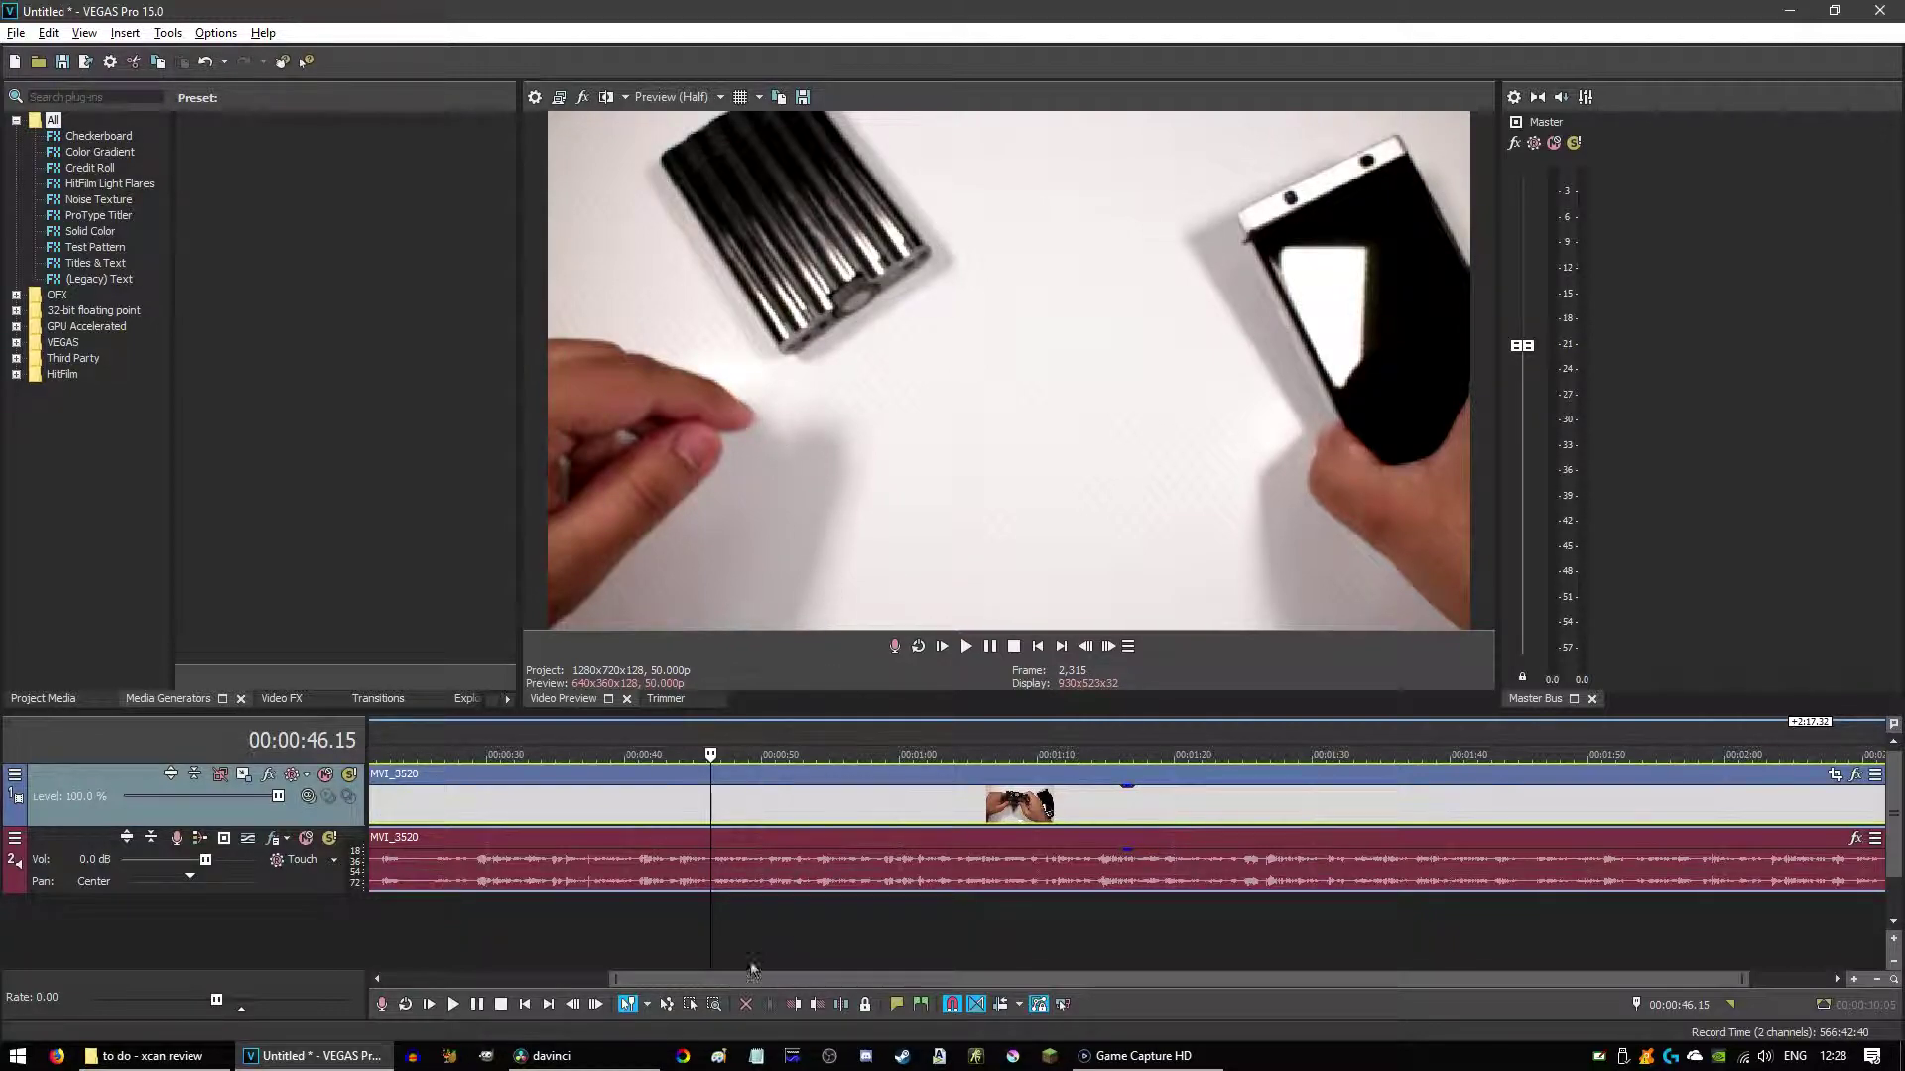
drag(716, 985, 502, 950)
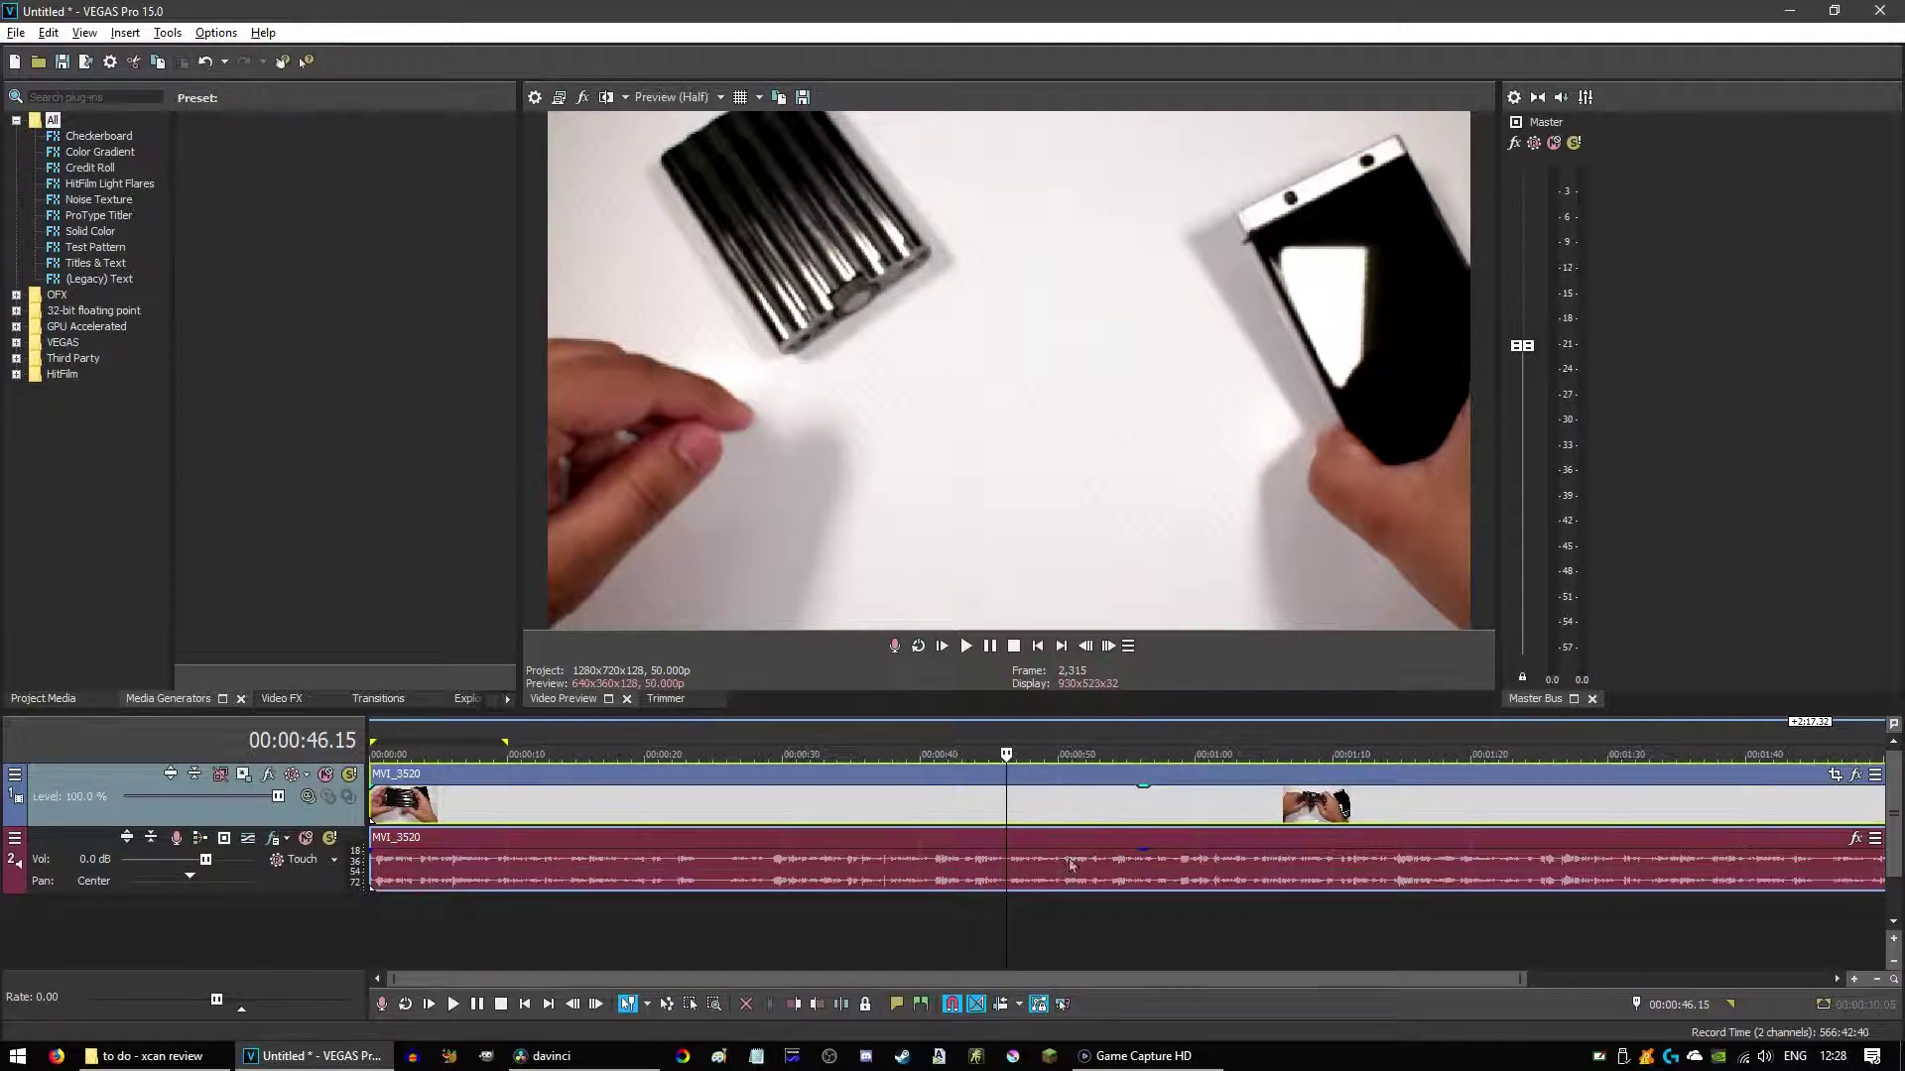
click(1141, 1055)
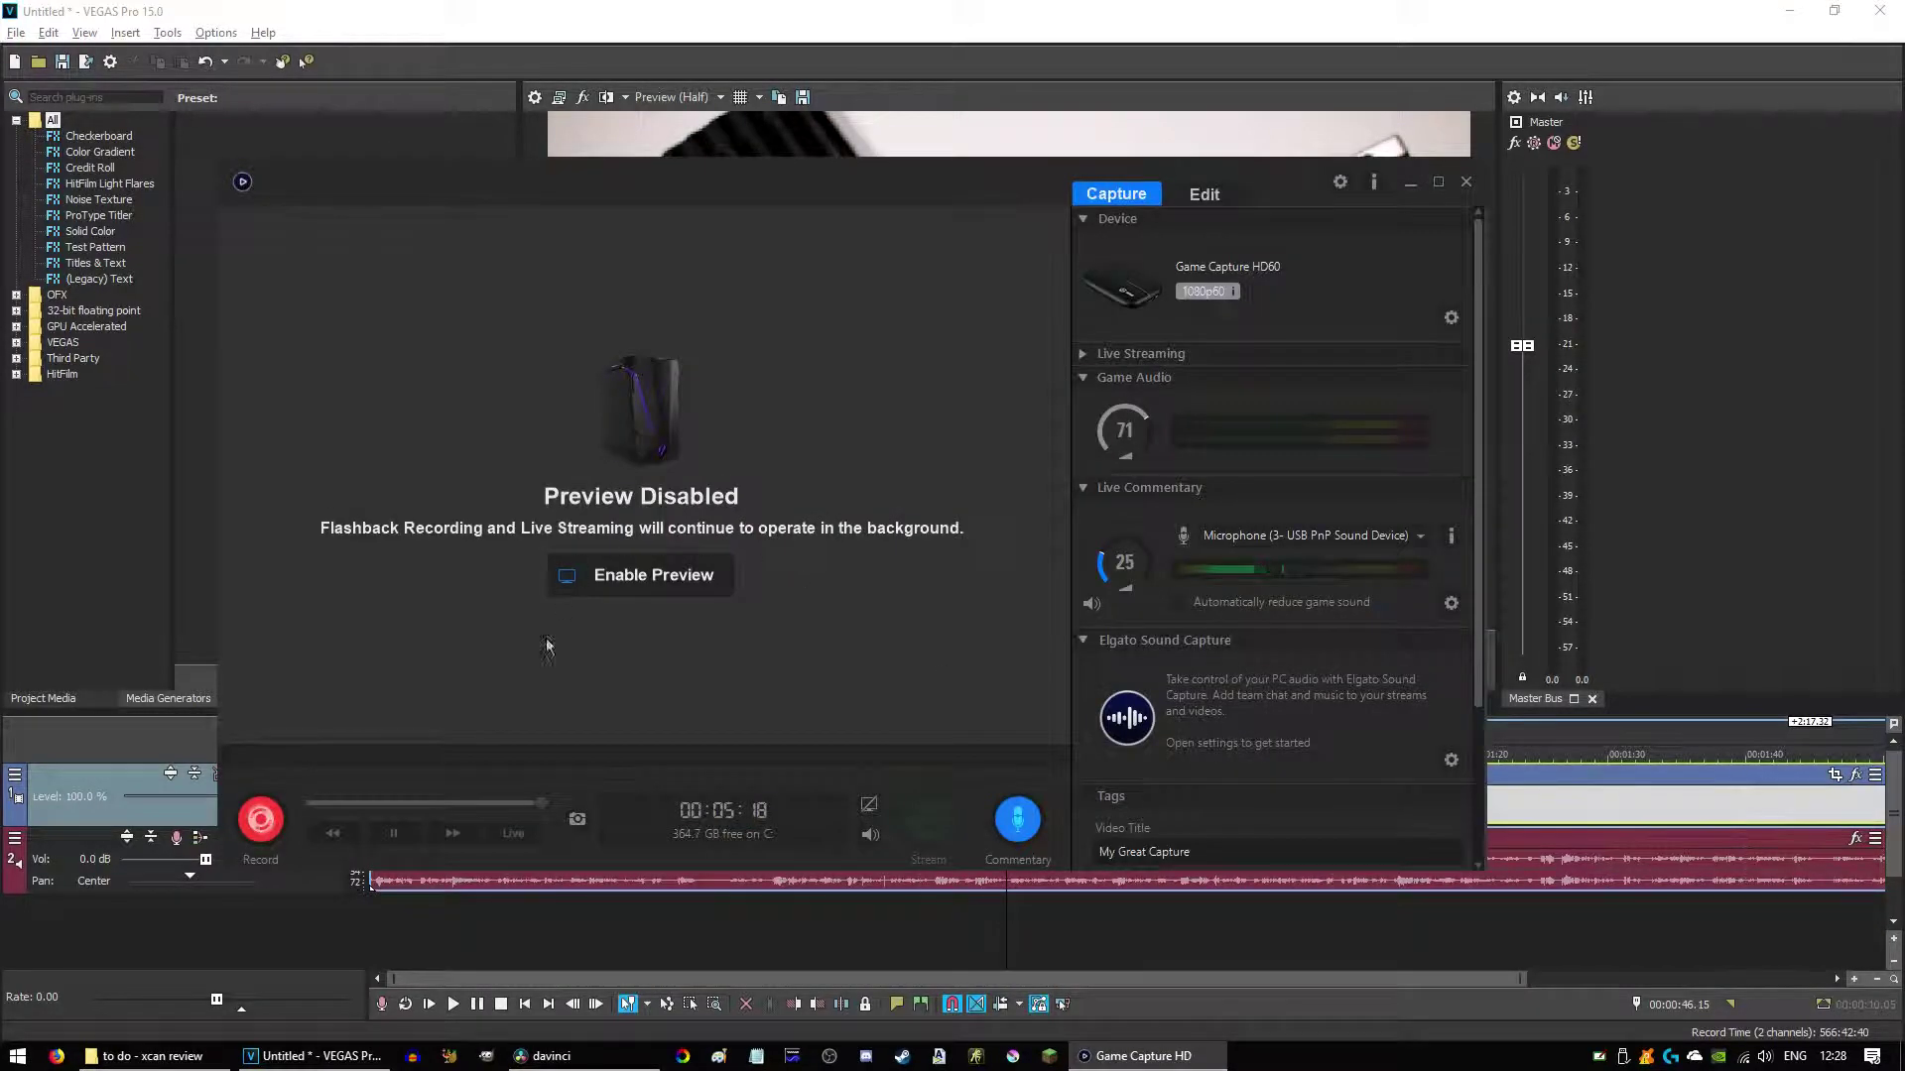
click(1410, 185)
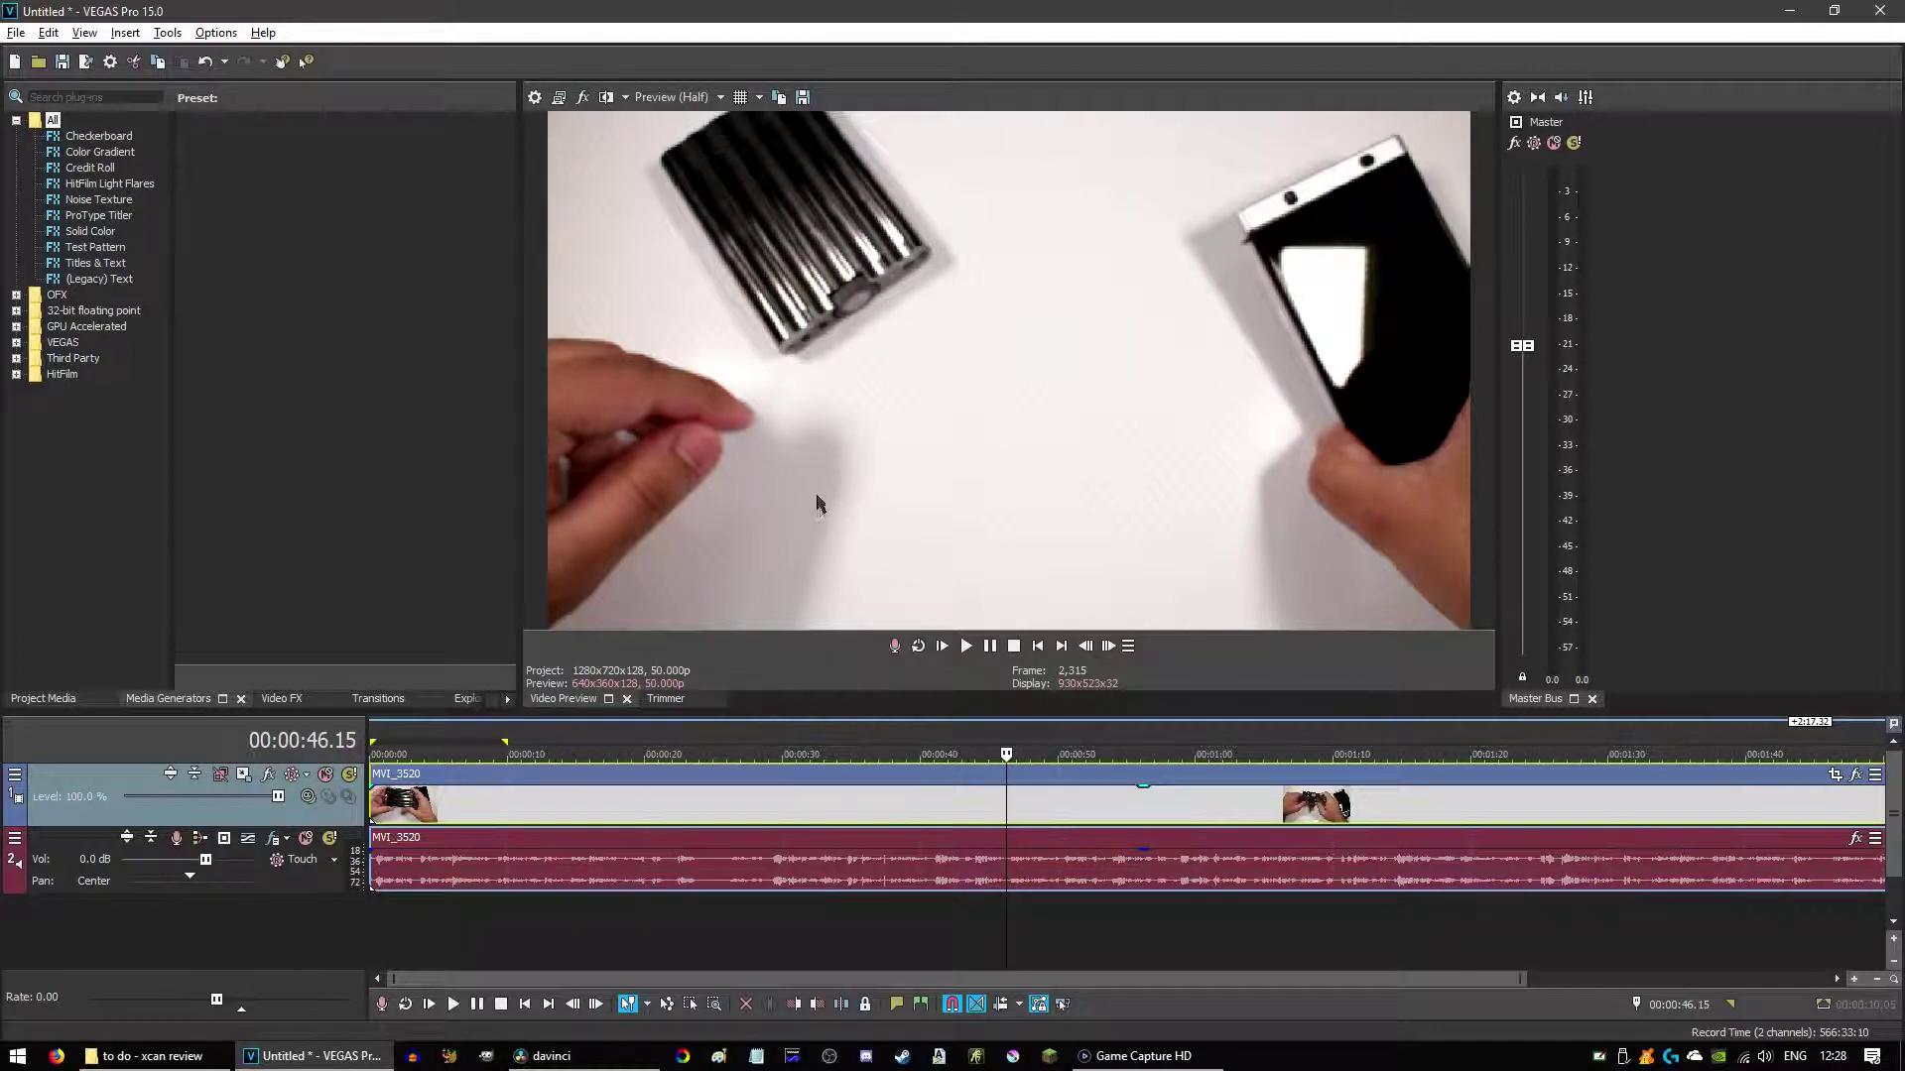
mouse_move(609, 1063)
click(605, 996)
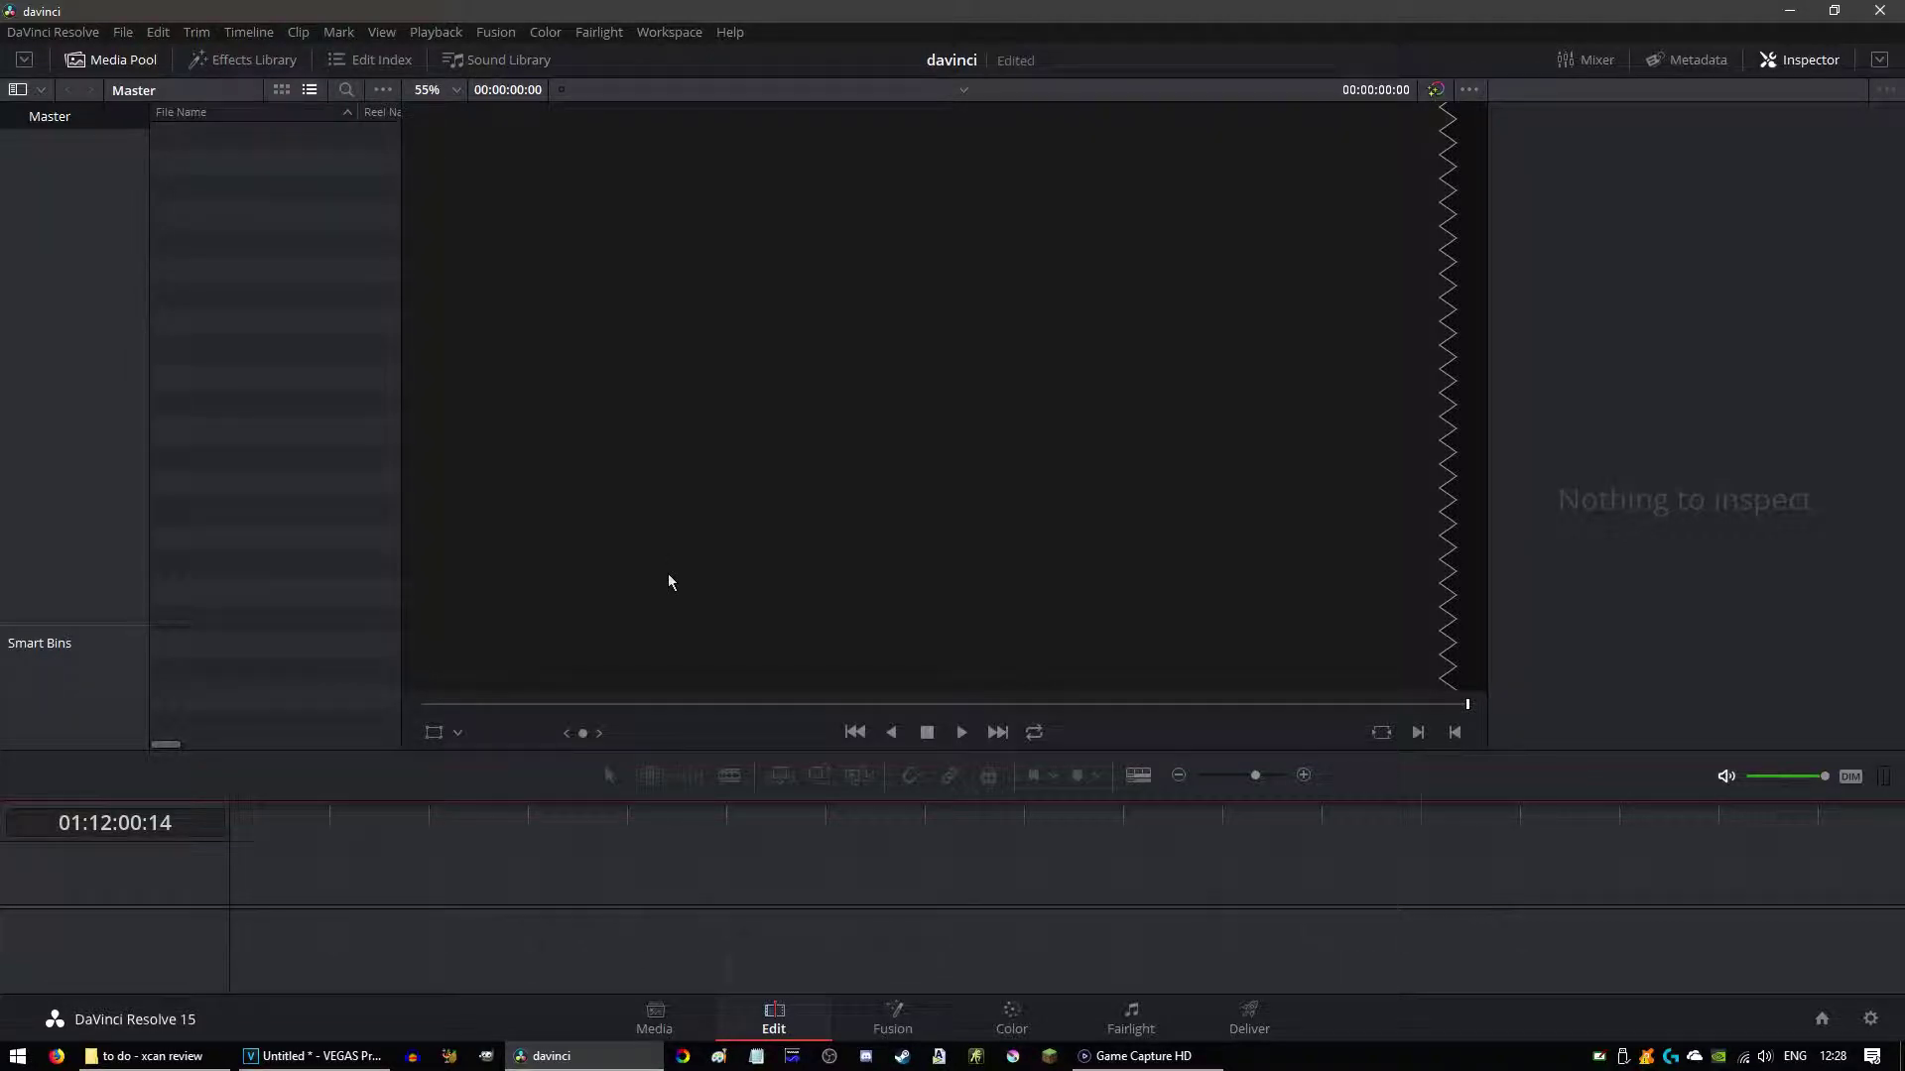
Step: Drag MVI_3520.MOV from Explorer into the davinci media pool and accept the frame-rate prompt
click(653, 1021)
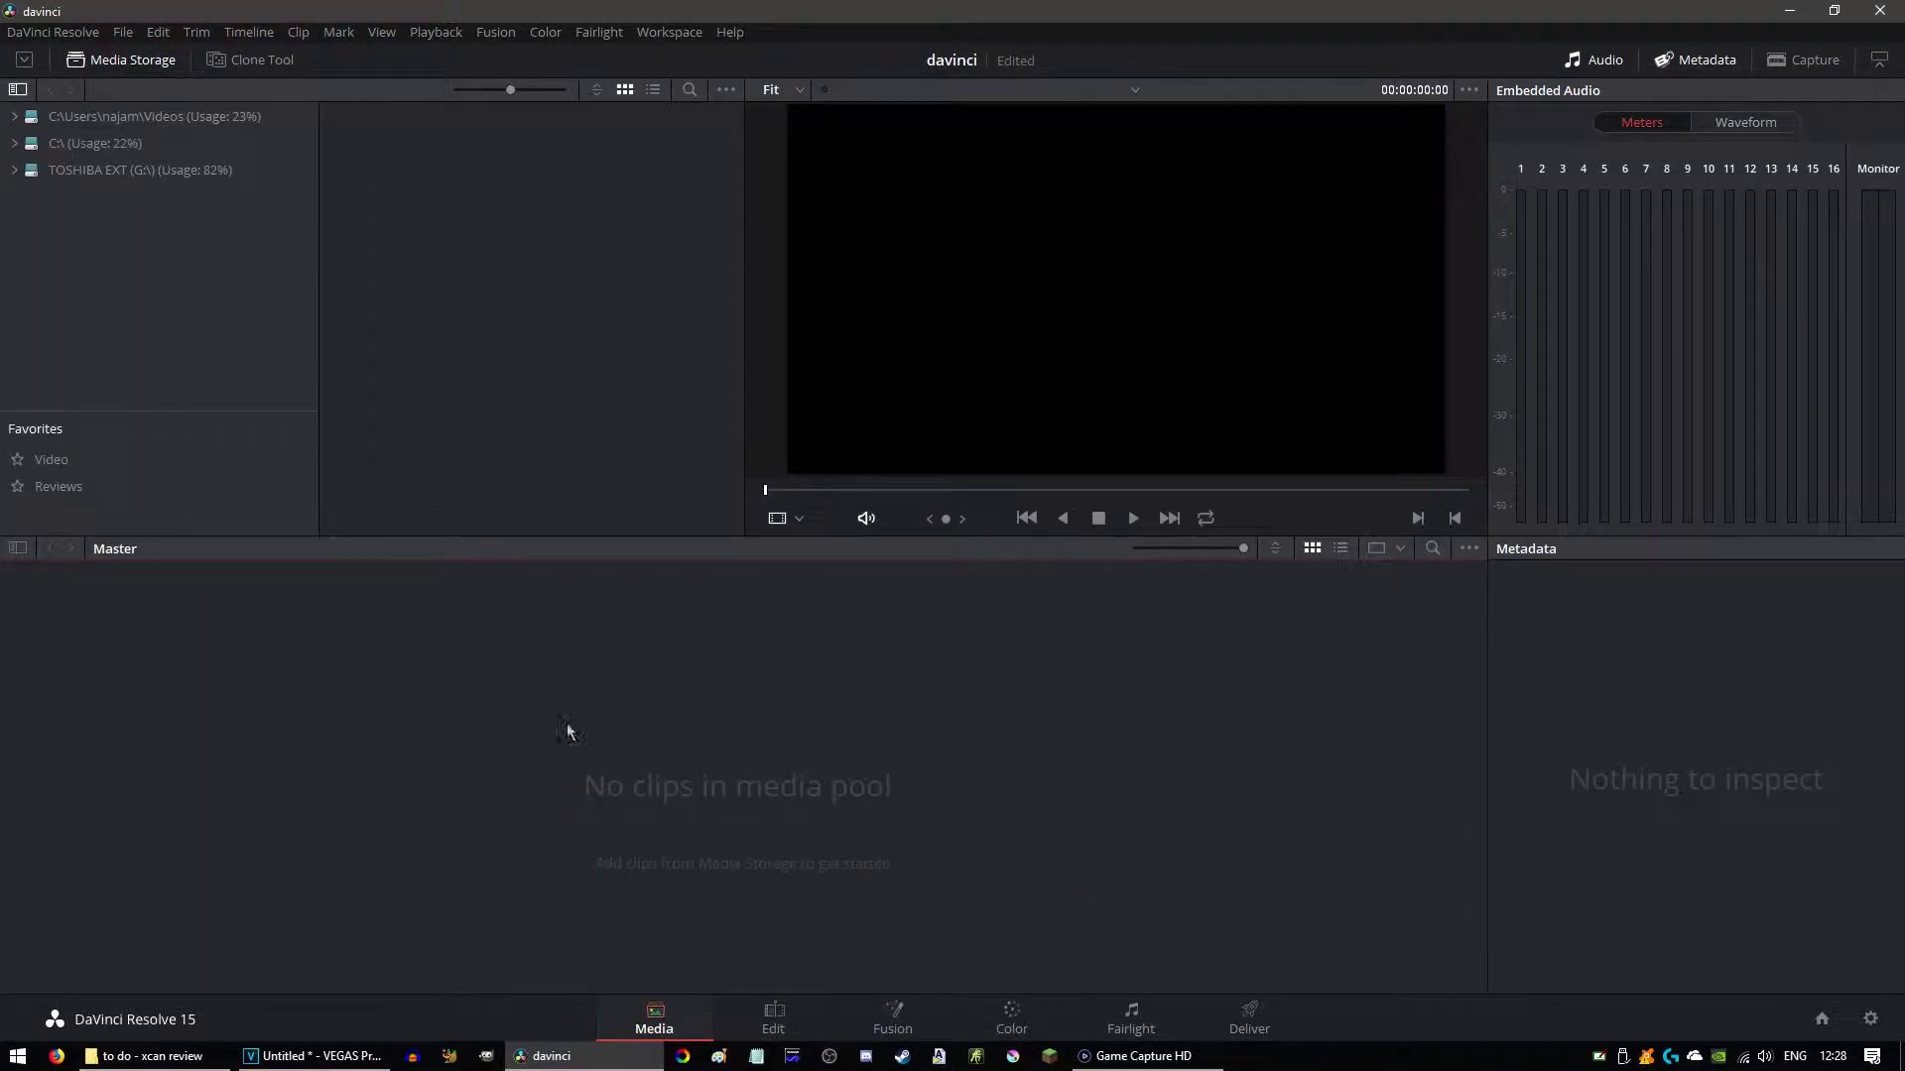
click(149, 1056)
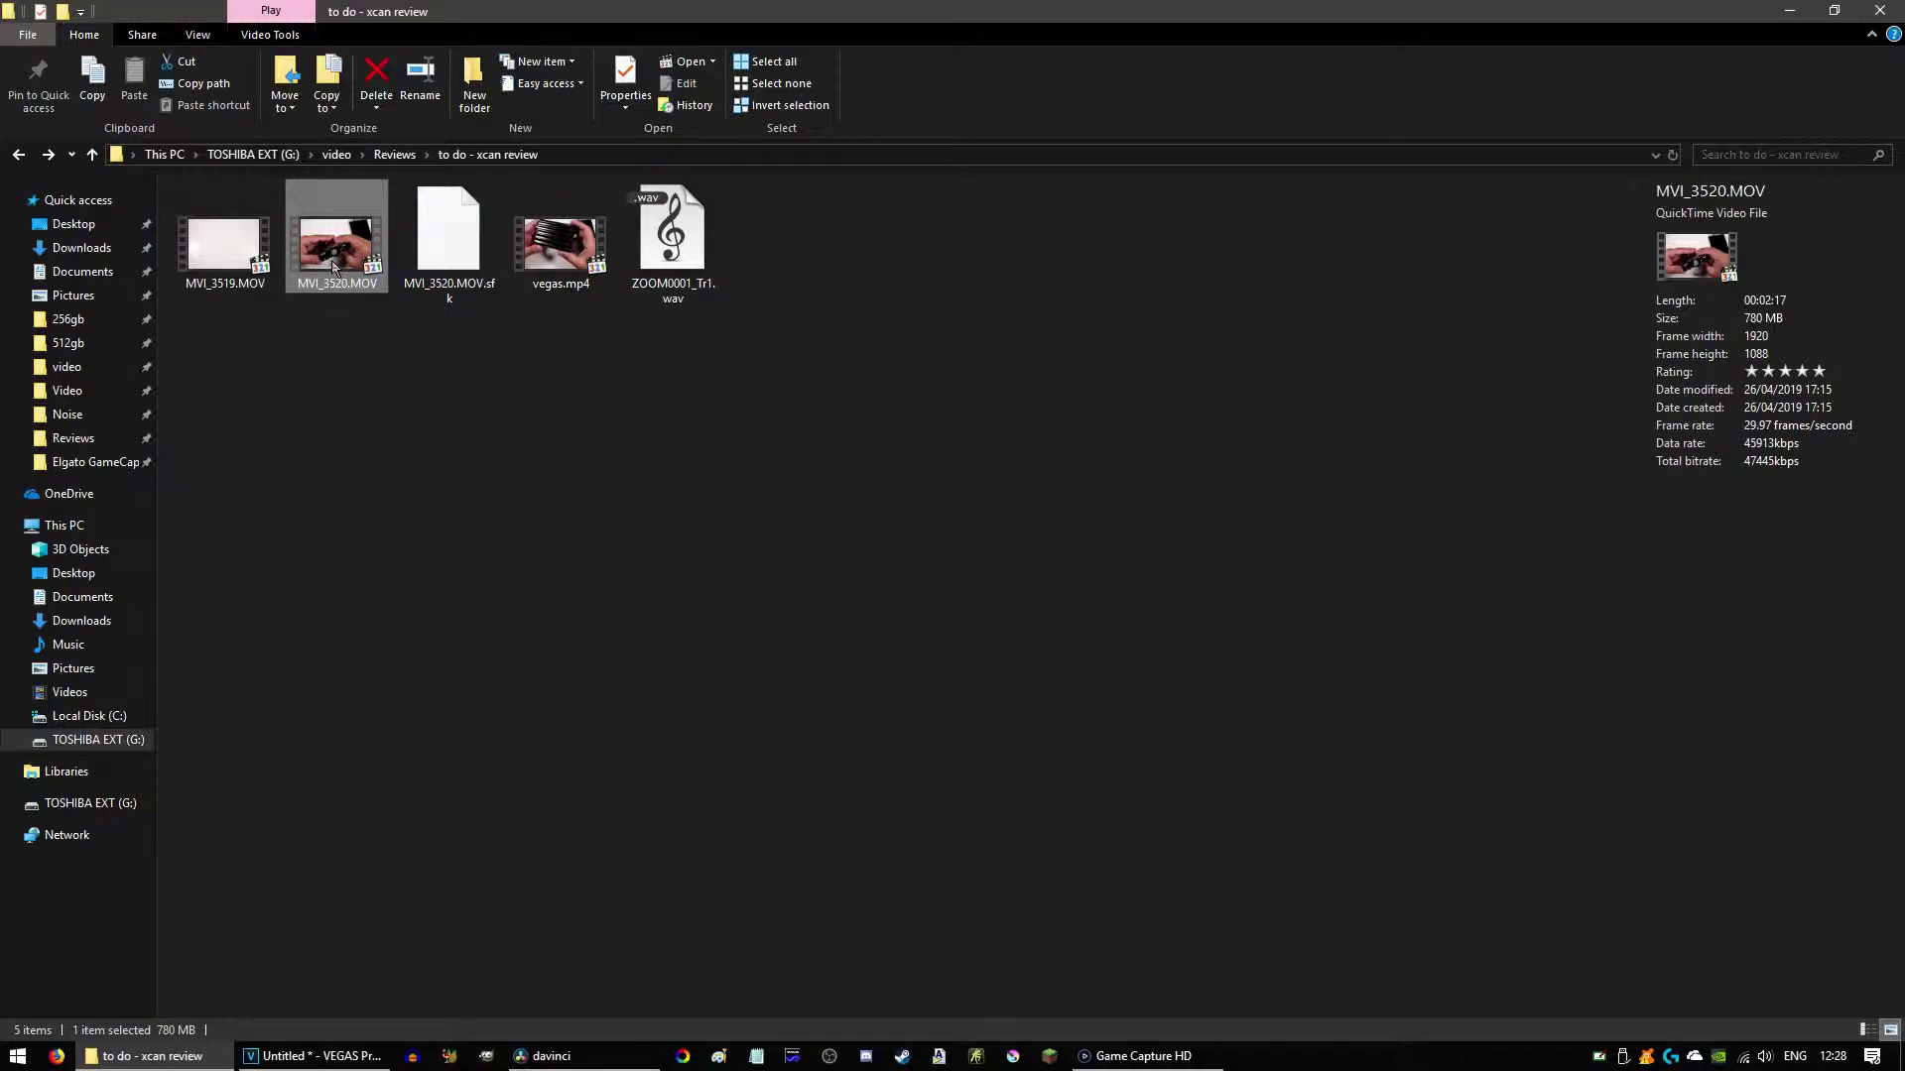
drag(333, 264, 486, 615)
key(alt+Tab)
click(1005, 611)
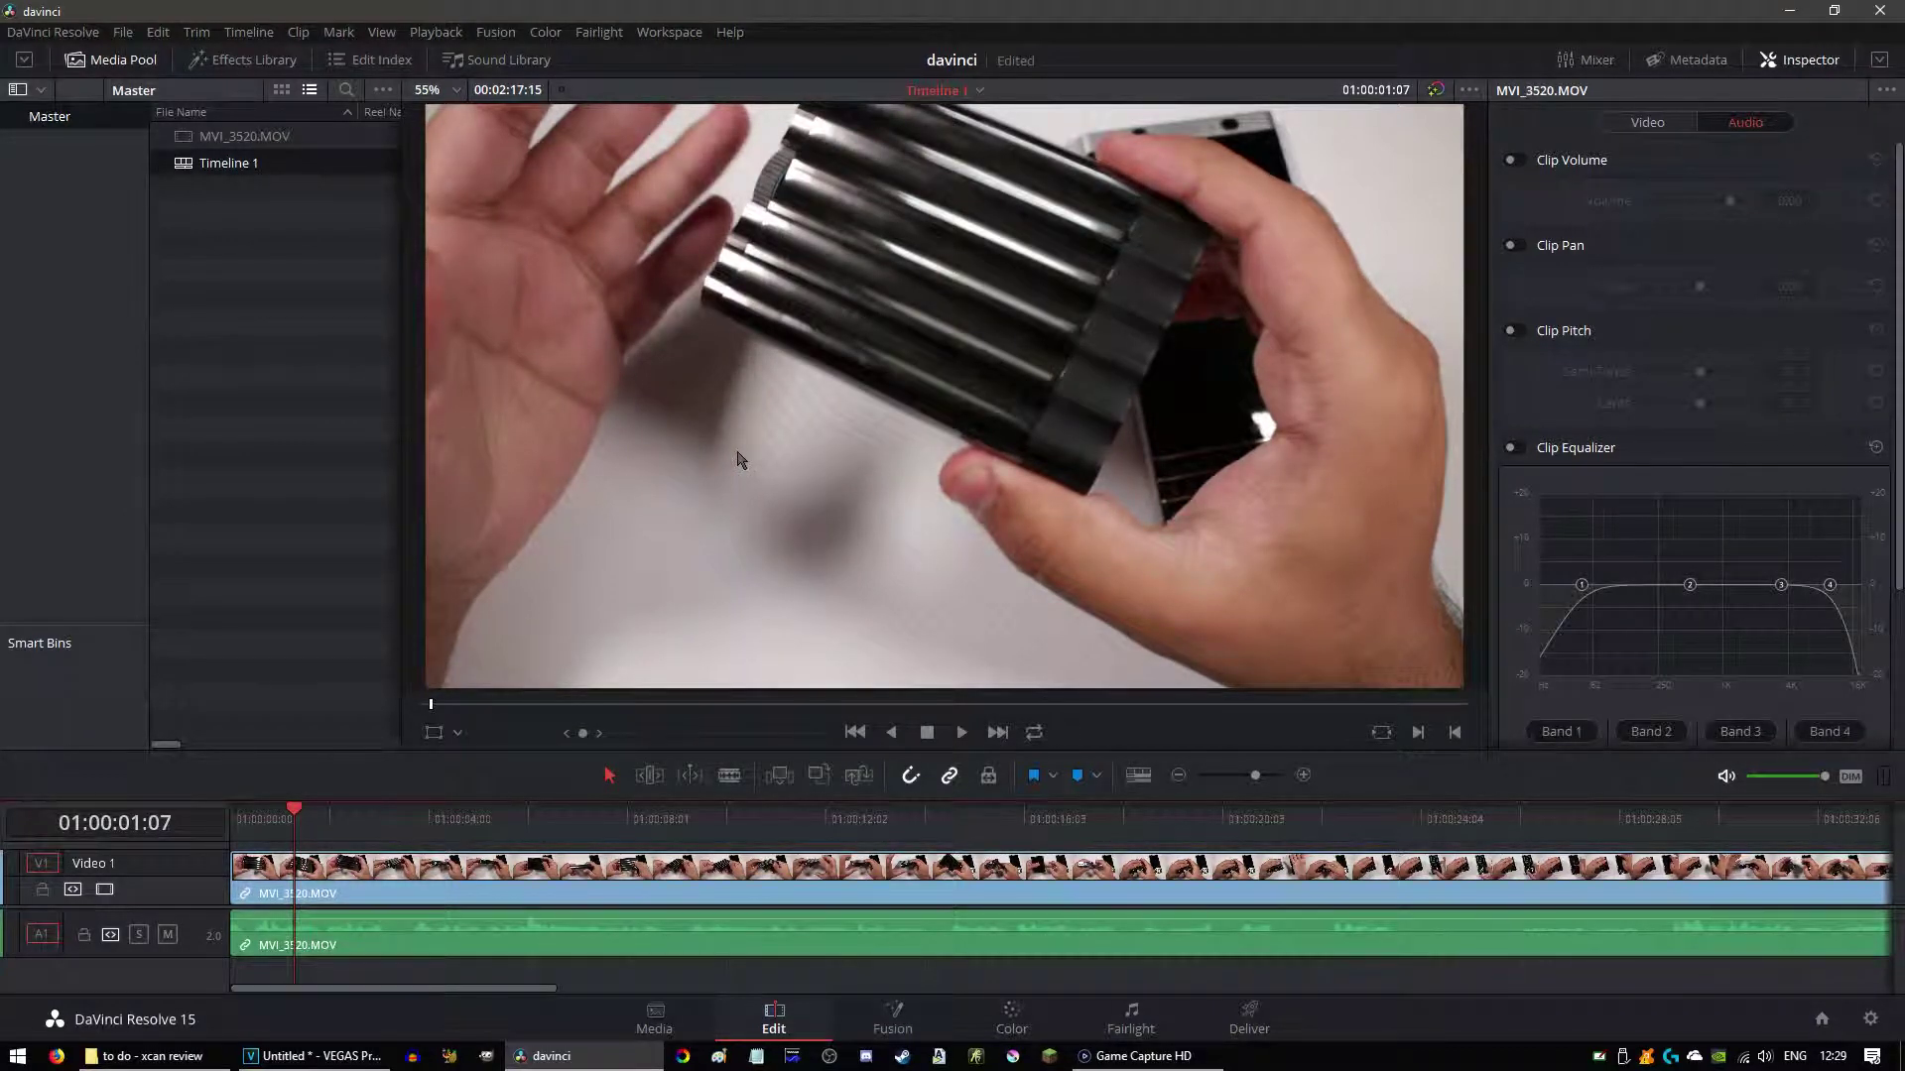
Step: Preview MVI_3520.MOV near its end in Media Player Classic, then return to DaVinci Resolve
click(149, 1056)
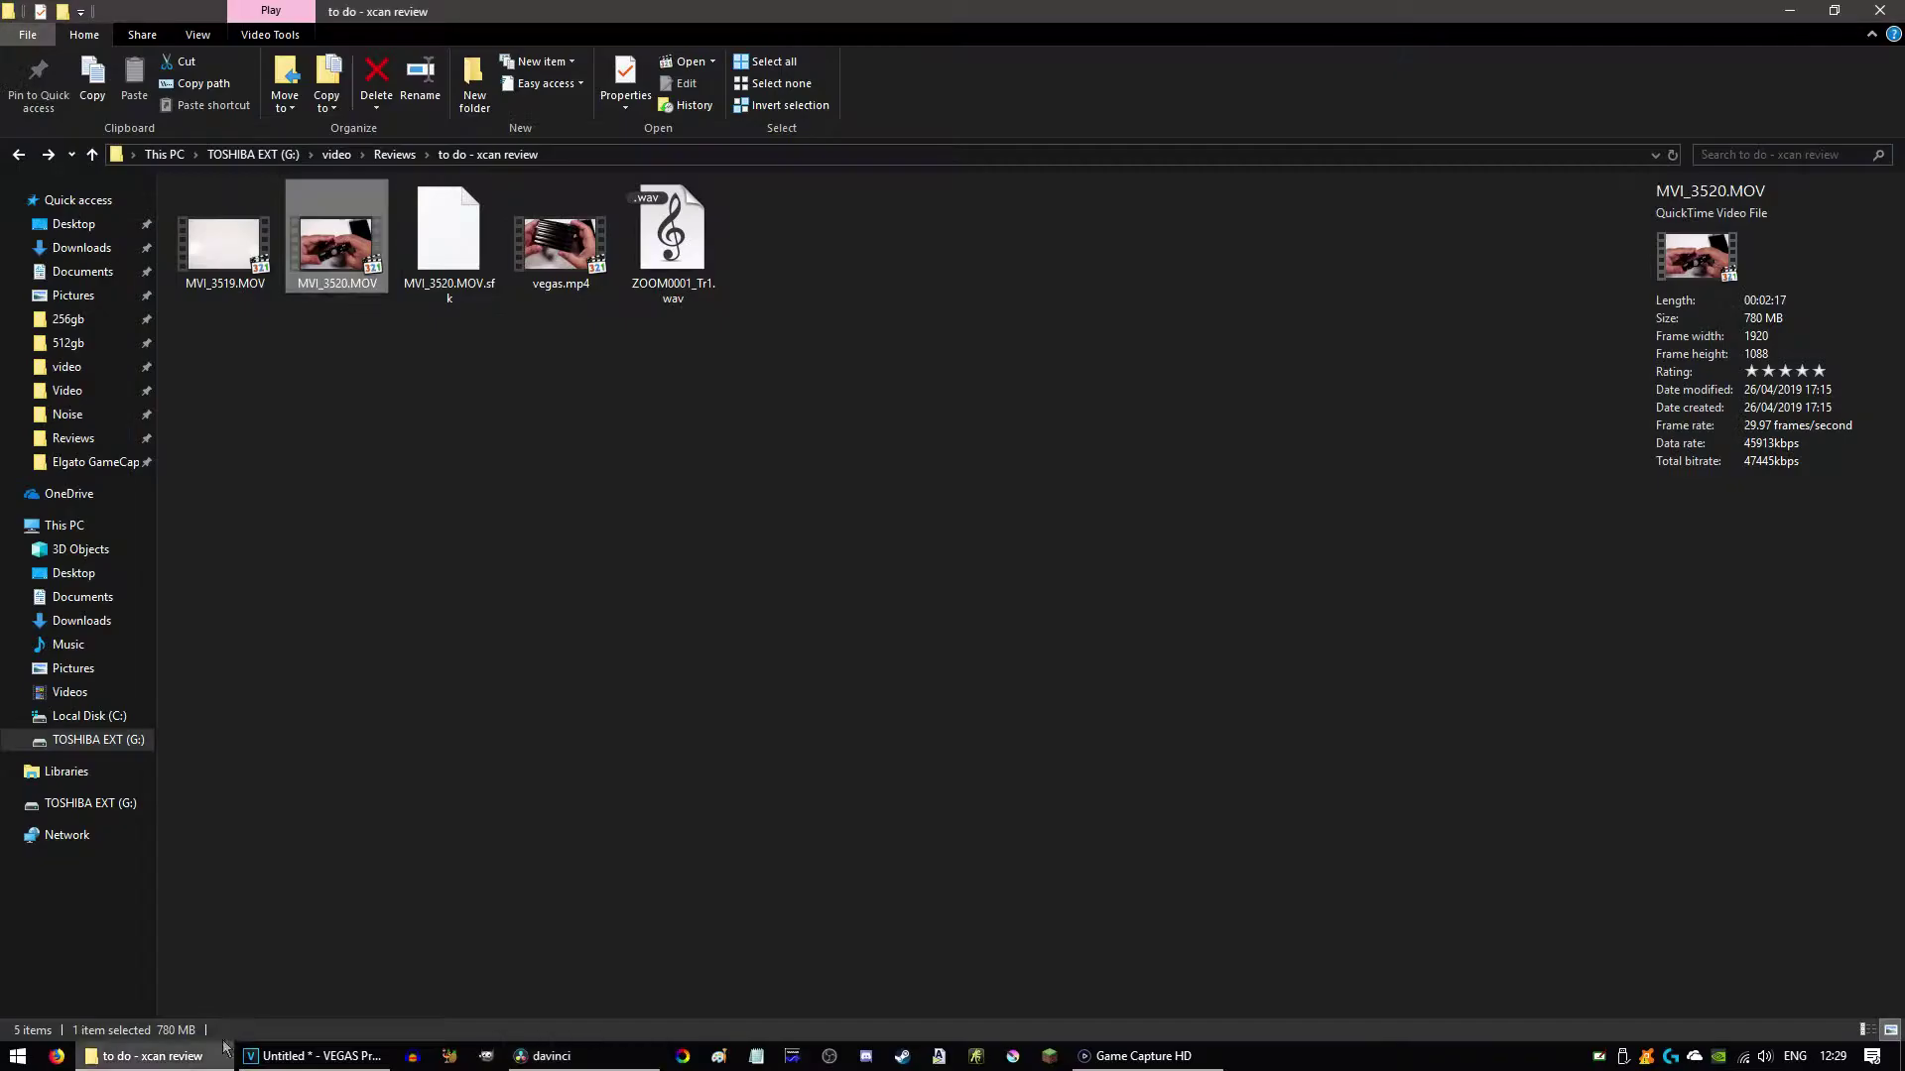
double_click(338, 245)
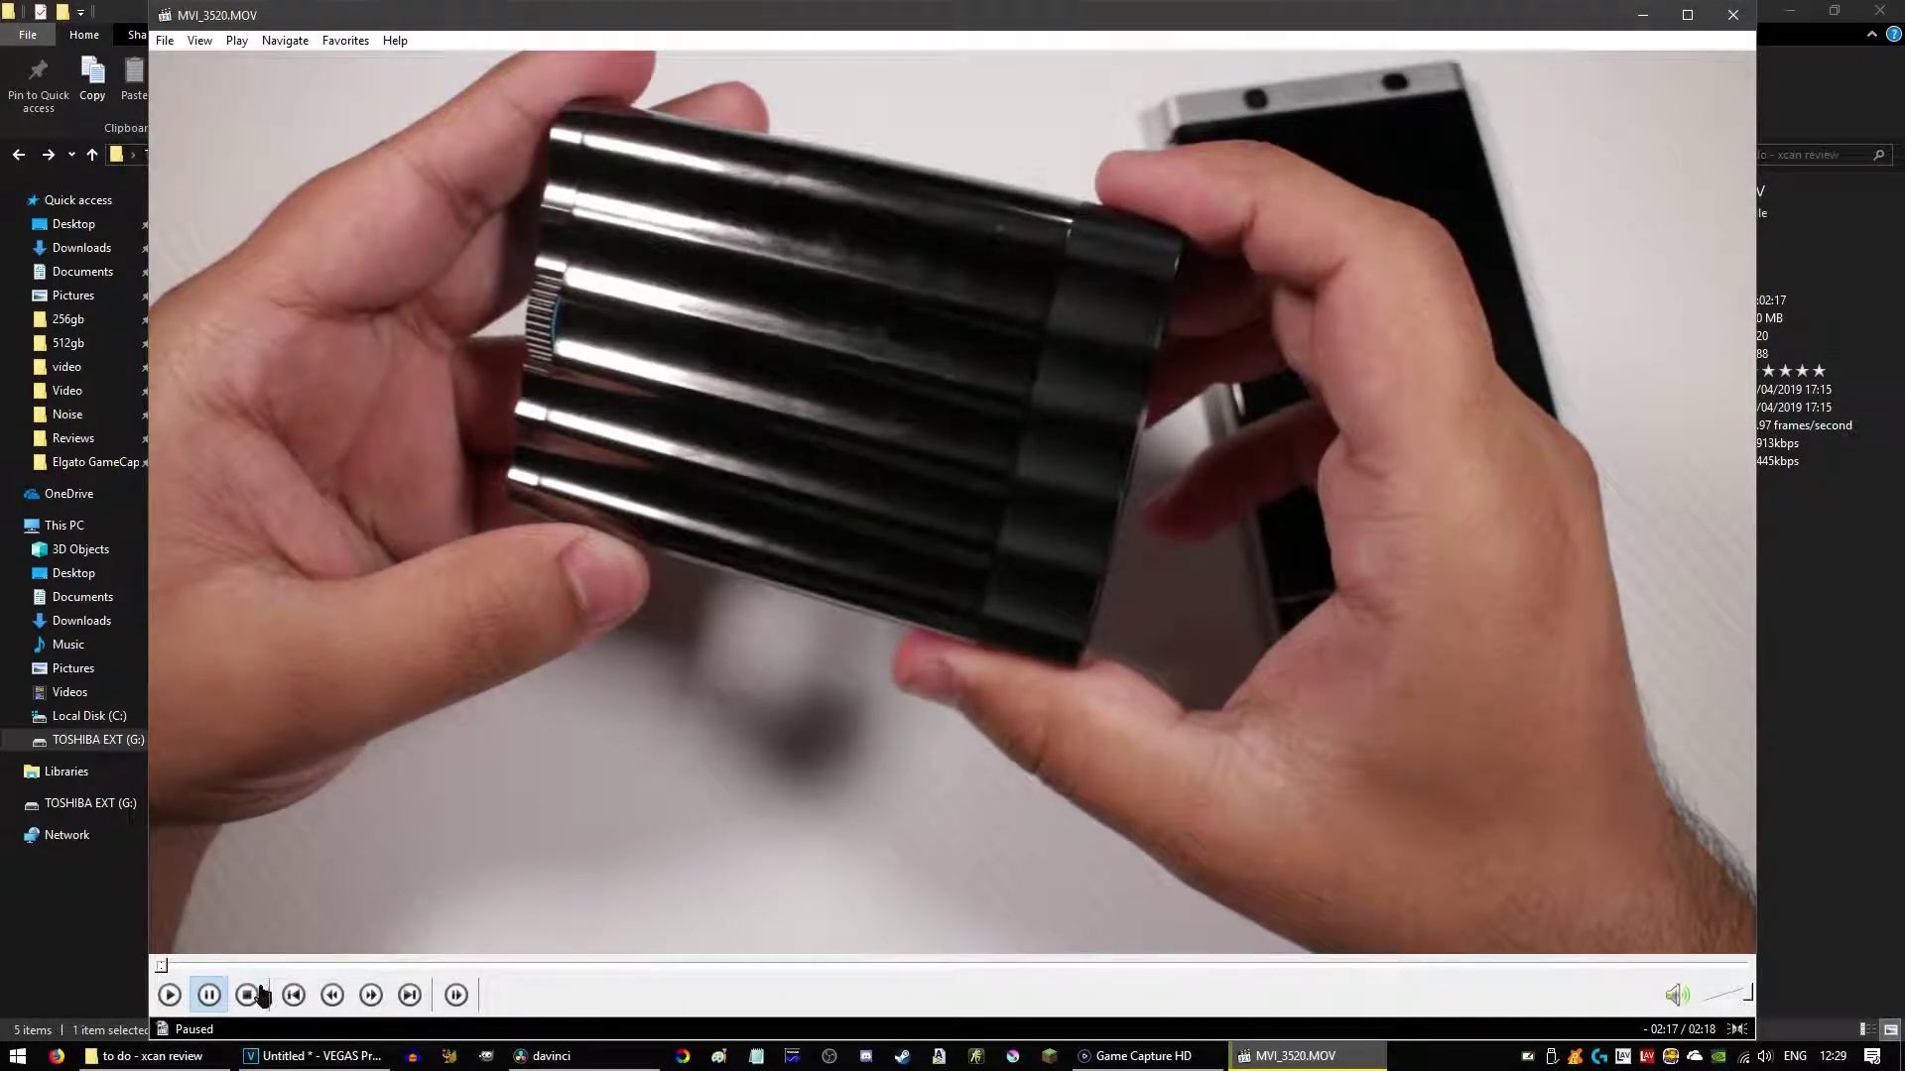
click(197, 965)
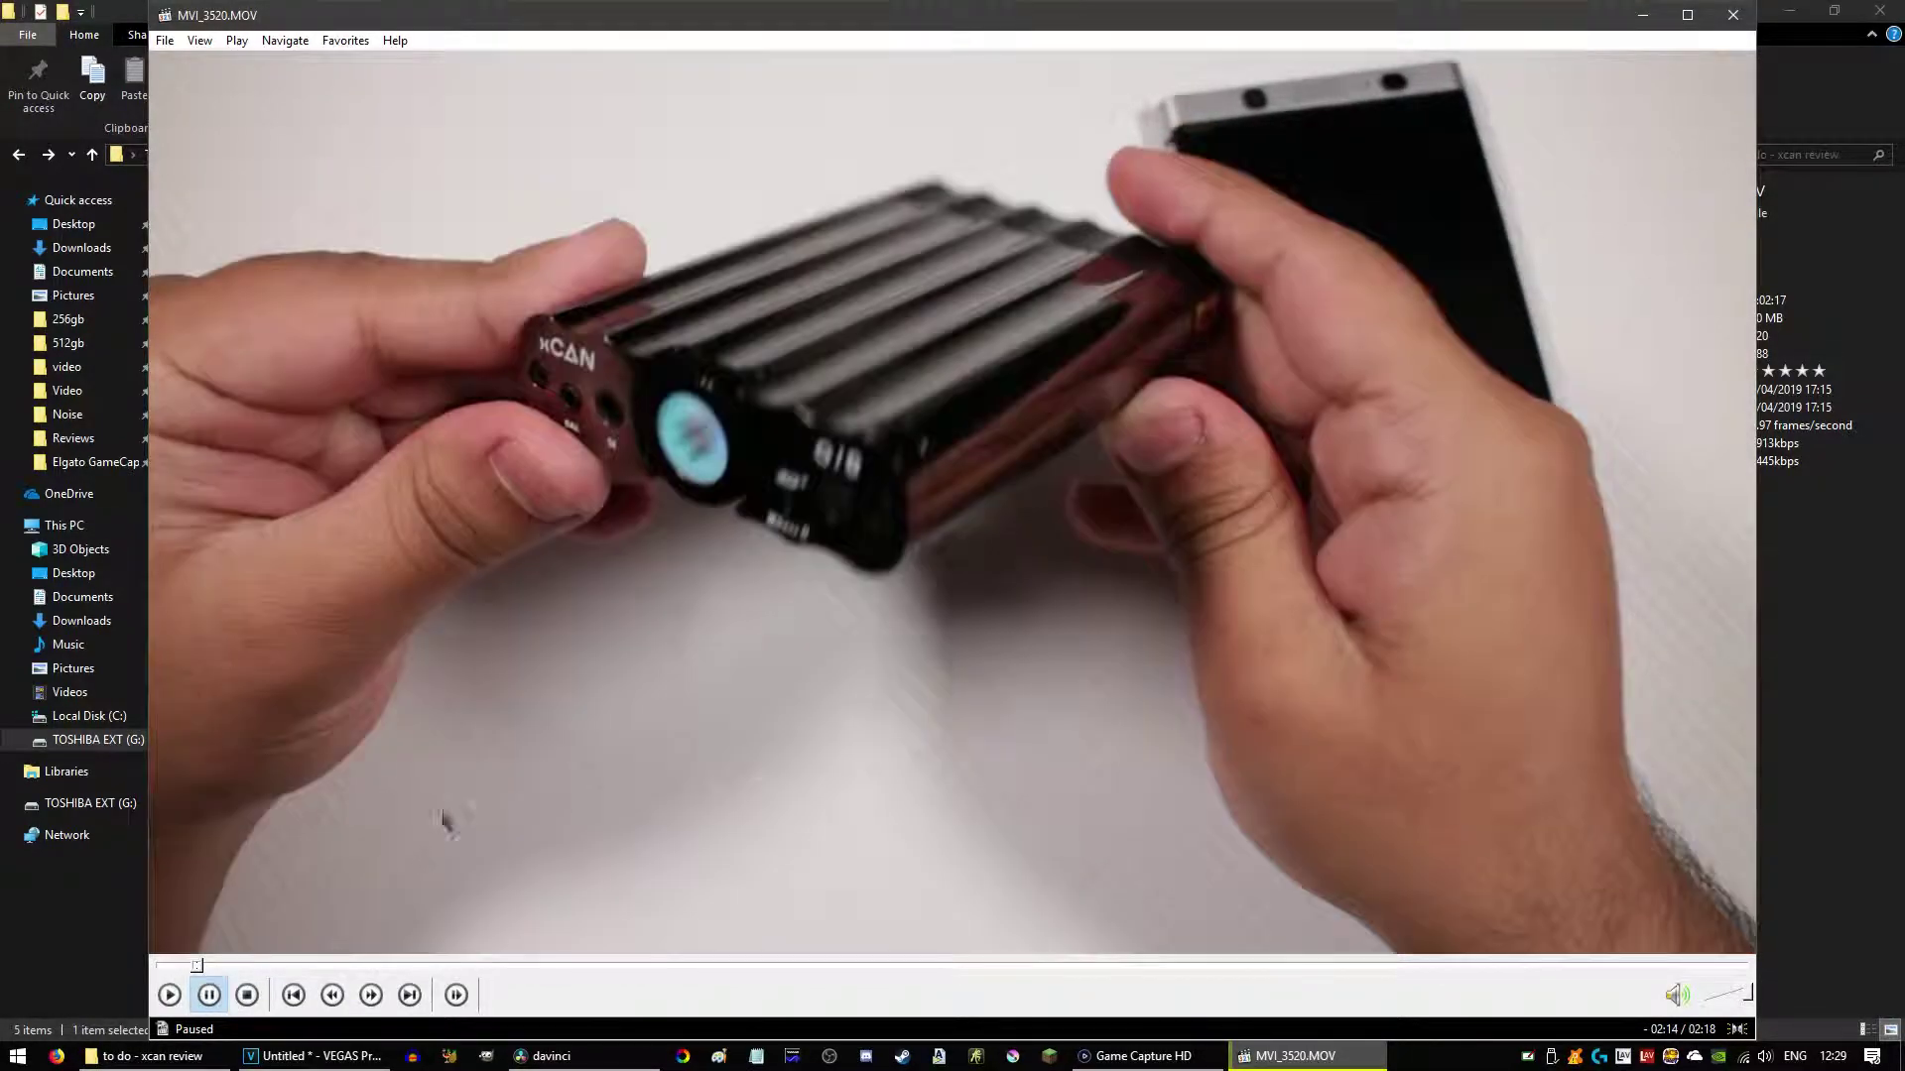
click(1731, 15)
click(592, 1054)
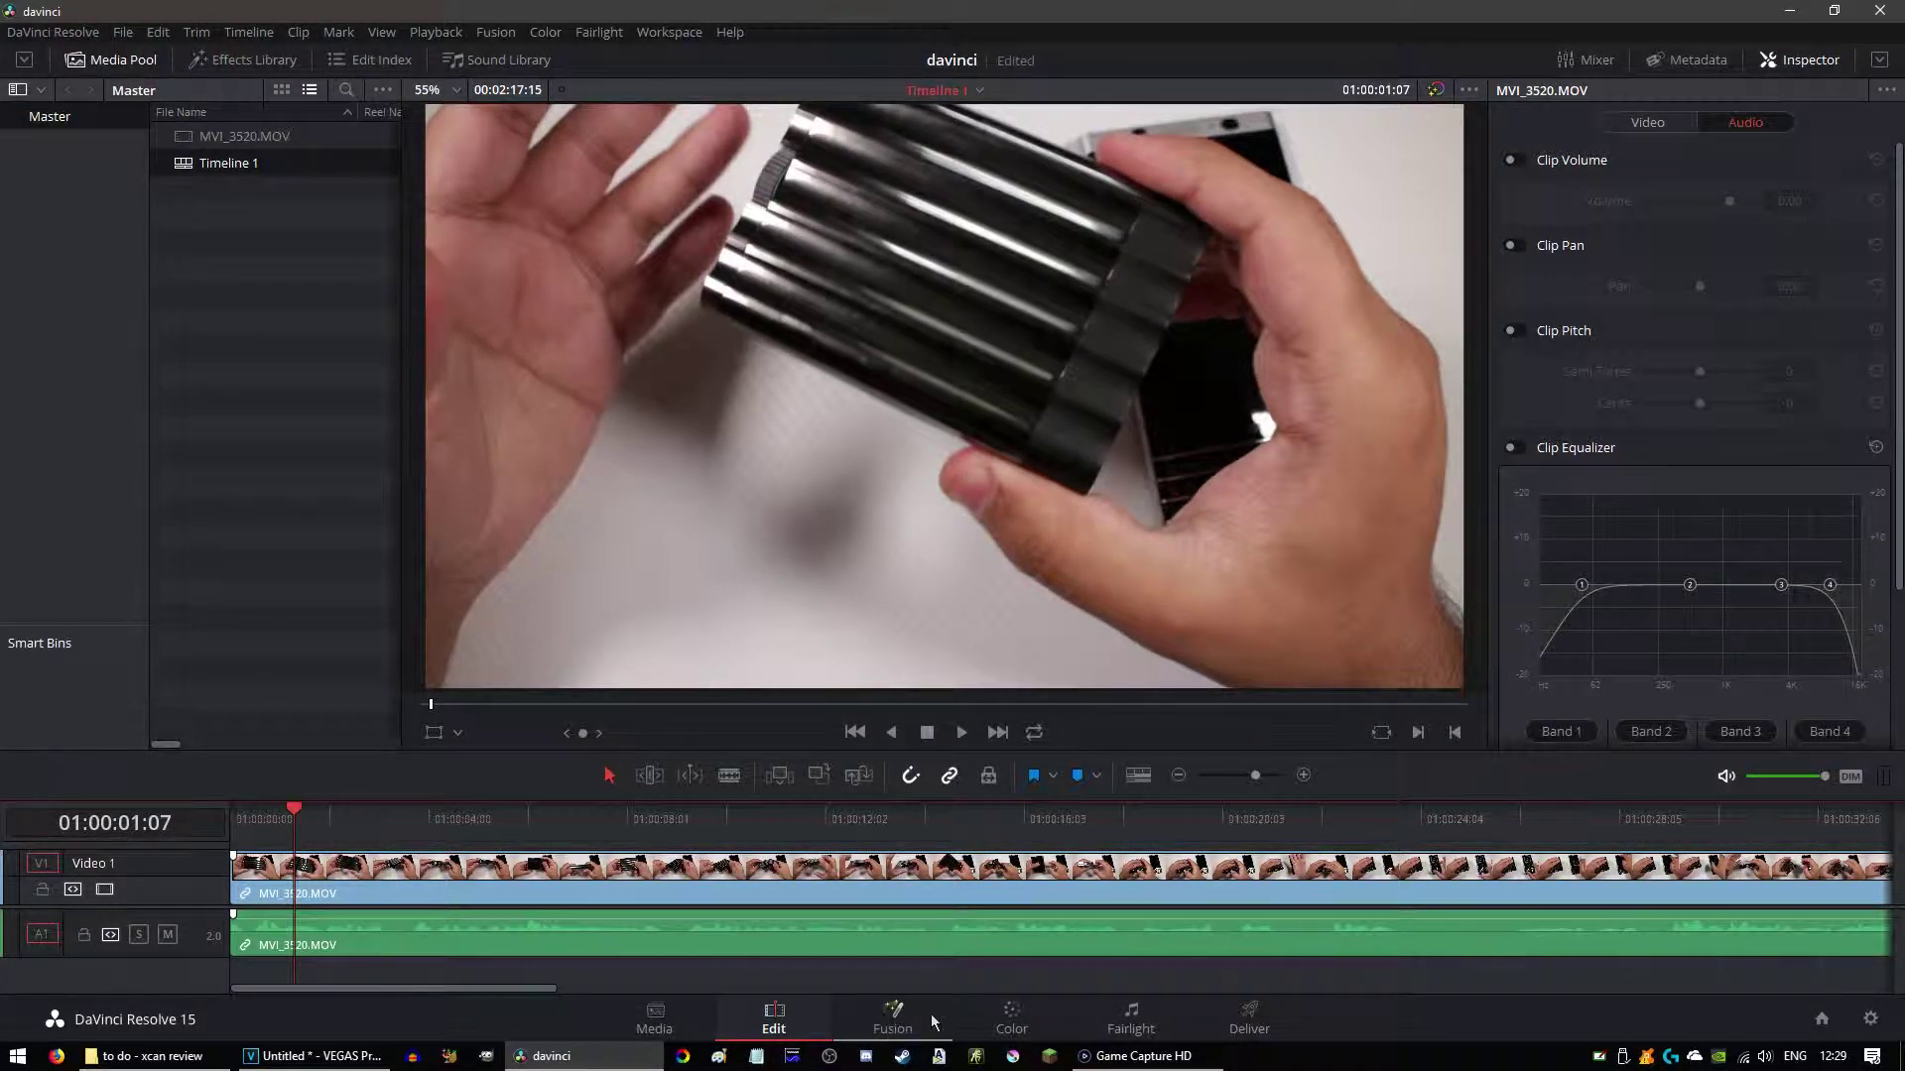
Step: Pass through the Color page to the Fairlight page showing Timeline 1's Audio 1 track
click(1013, 1019)
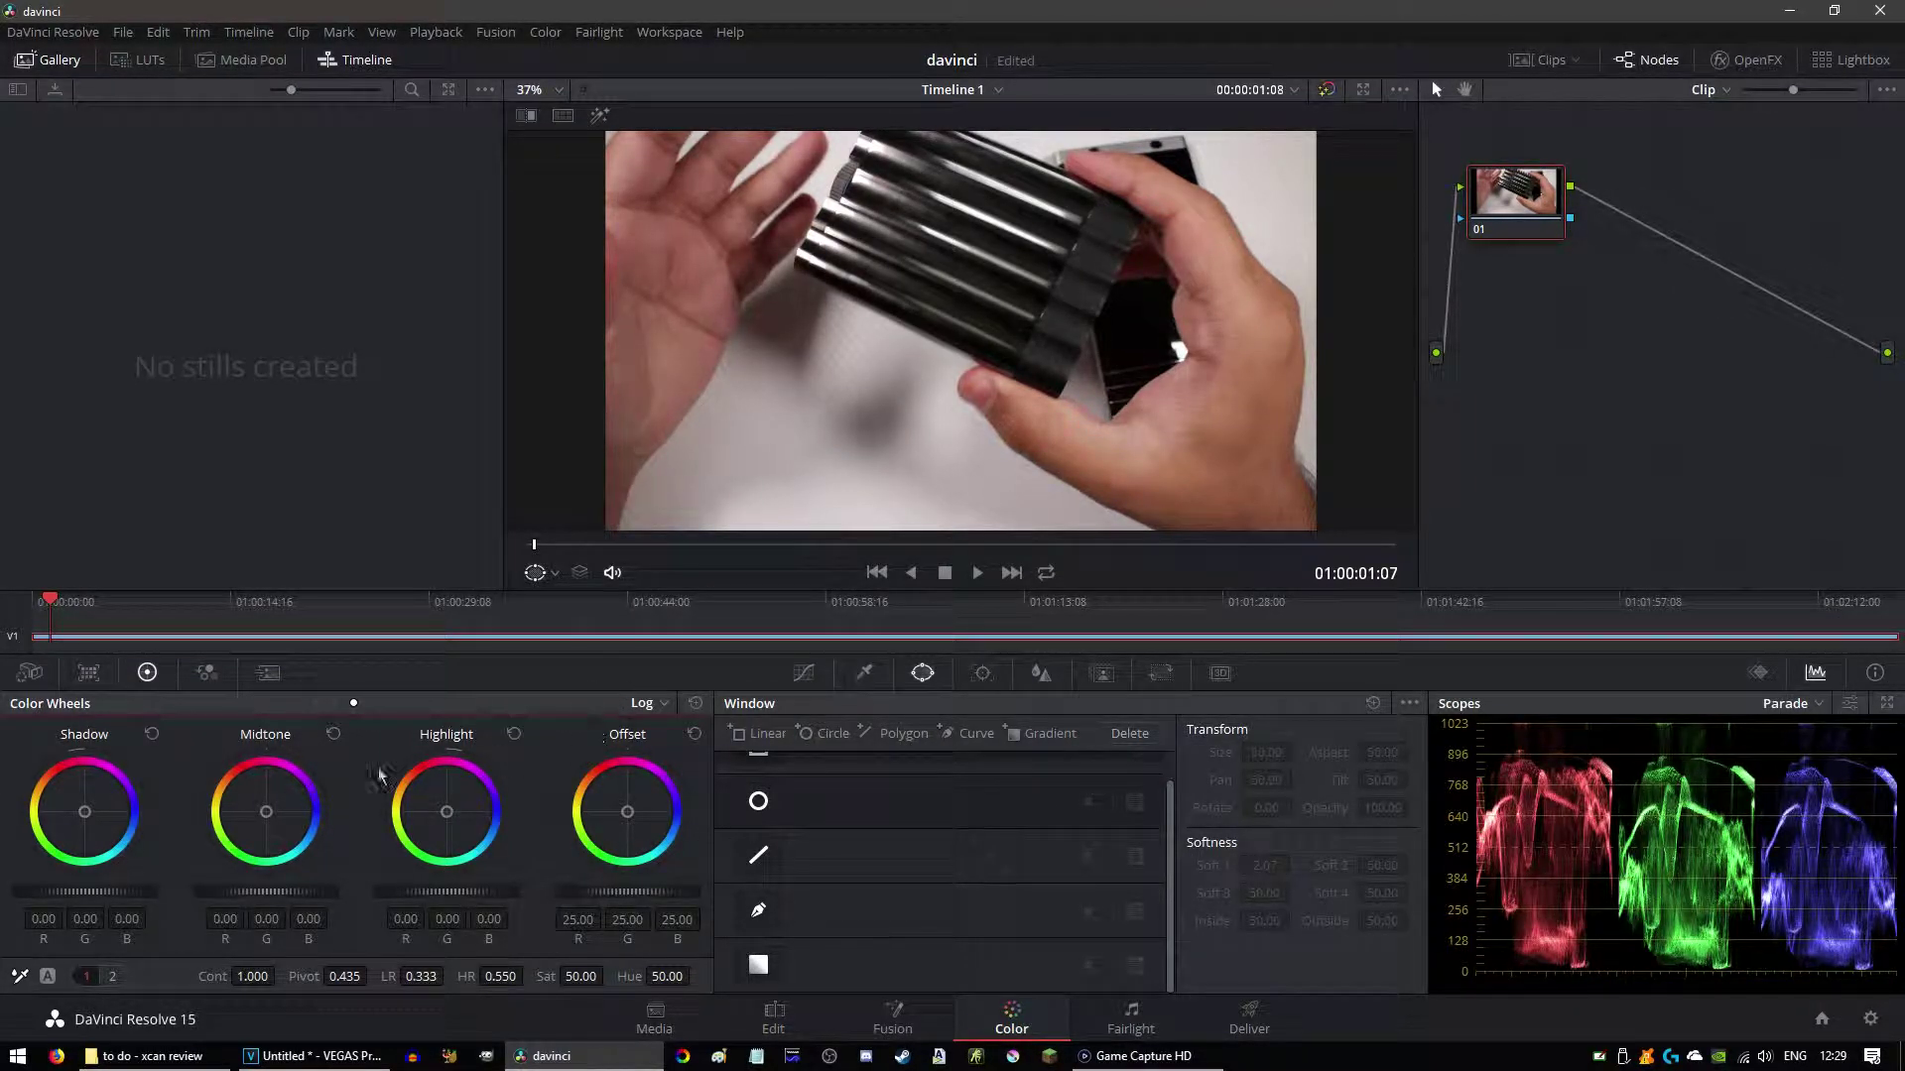
click(1126, 1029)
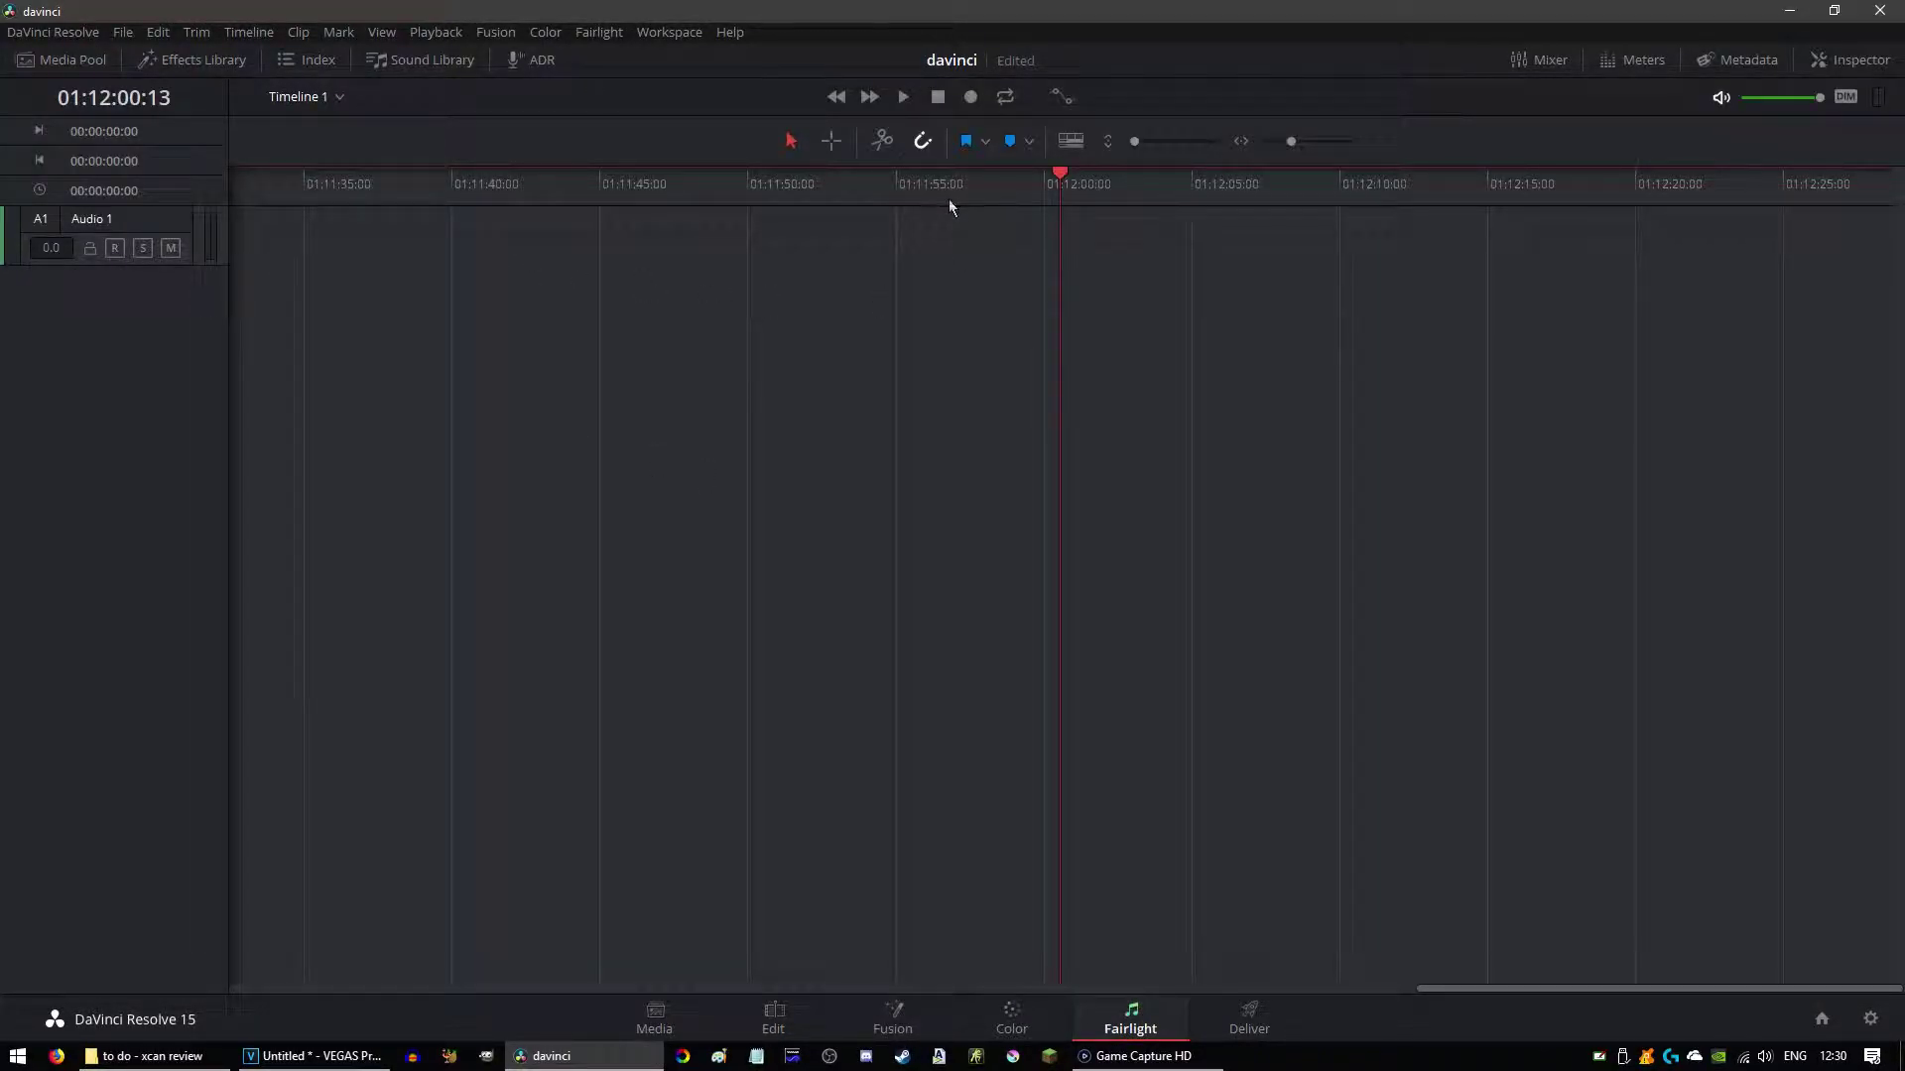
Step: Browse the Fairlight and Fusion effects libraries, toggling the Tools category, then return to Edit
click(201, 60)
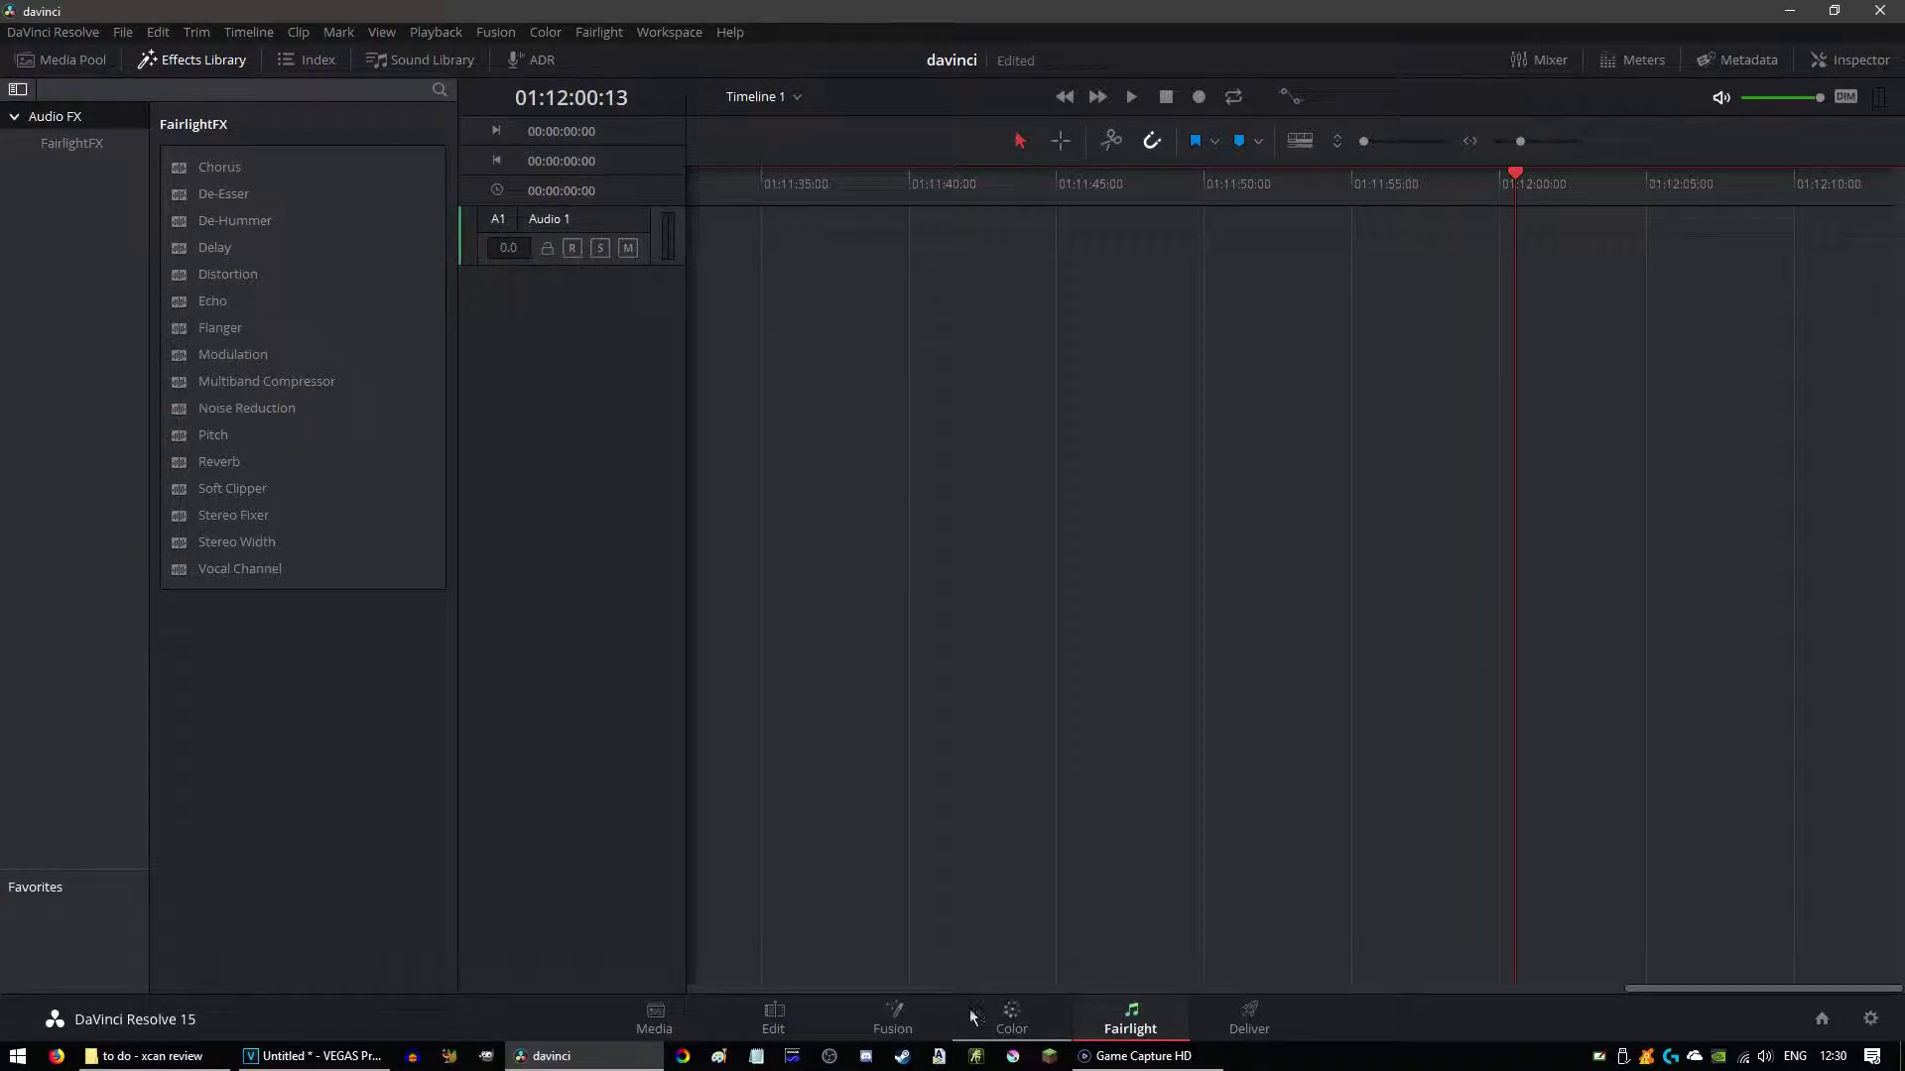
click(898, 1022)
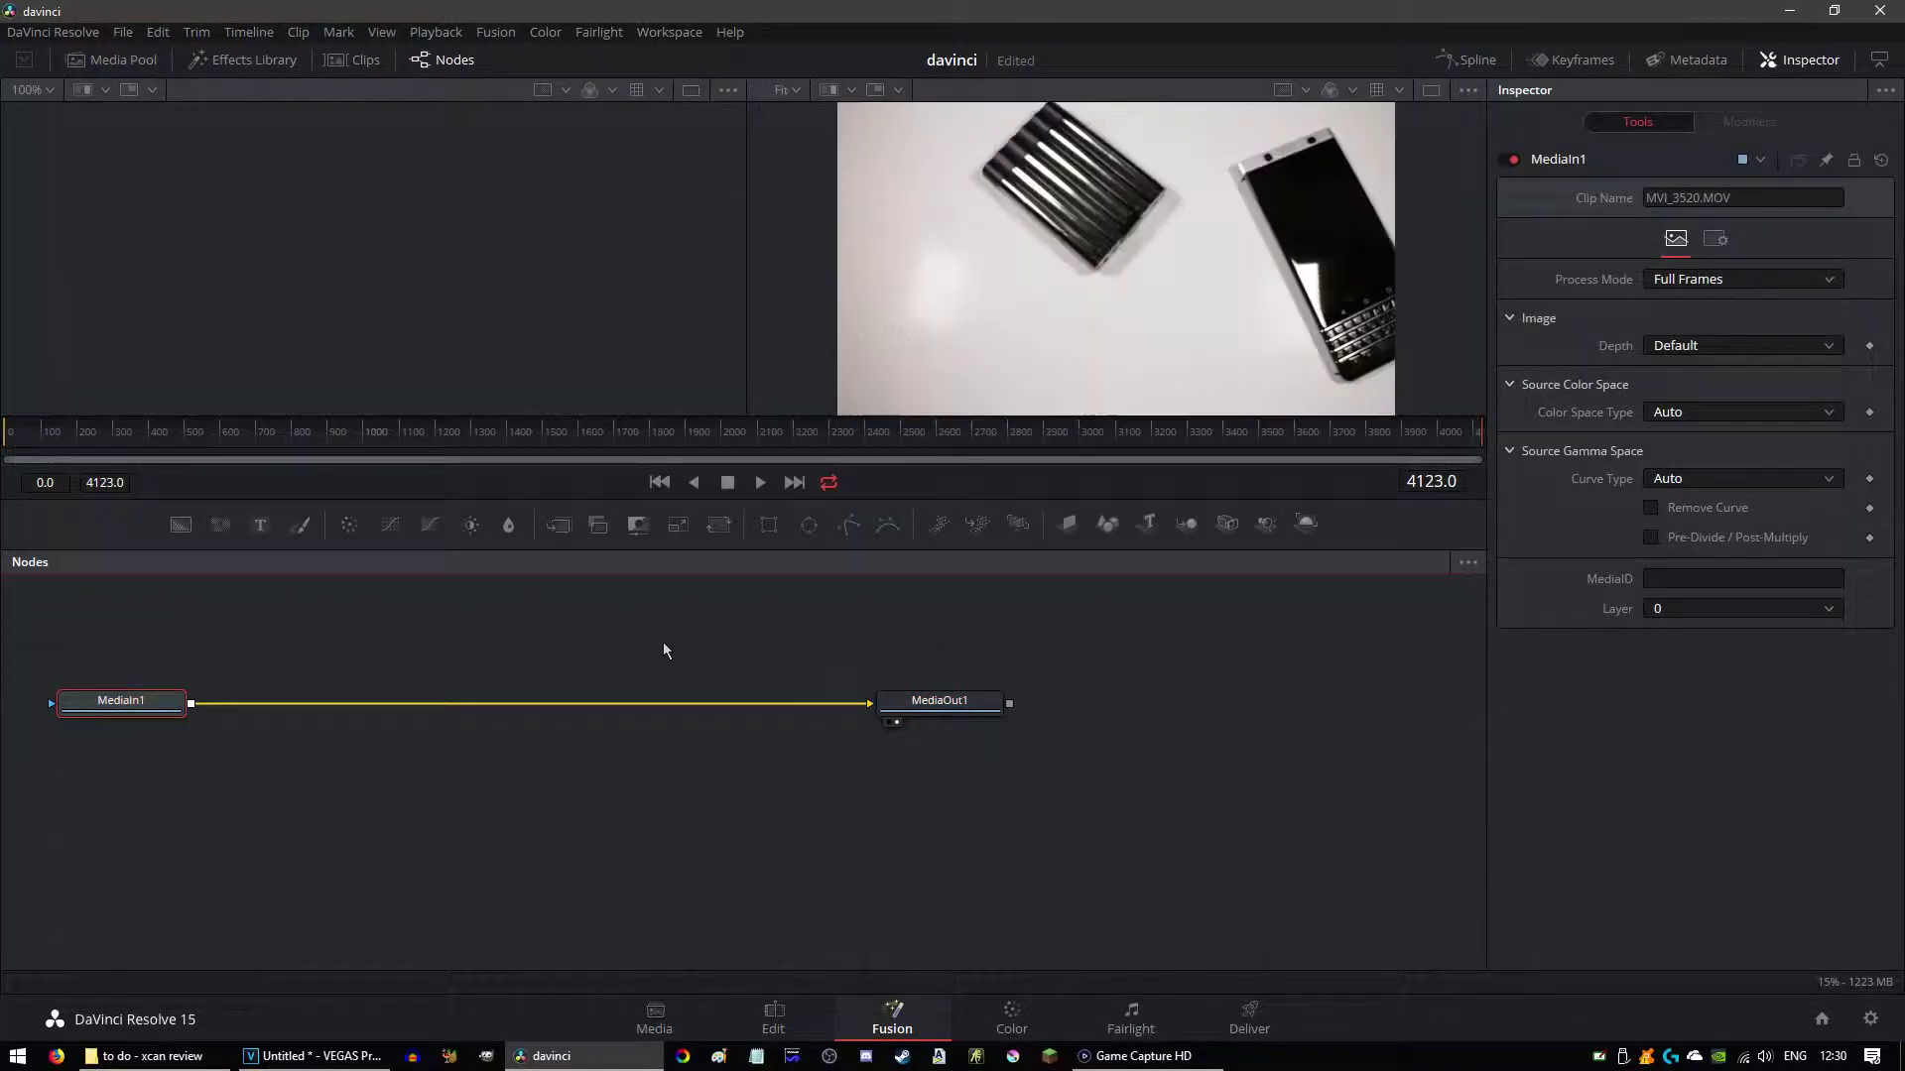
click(238, 62)
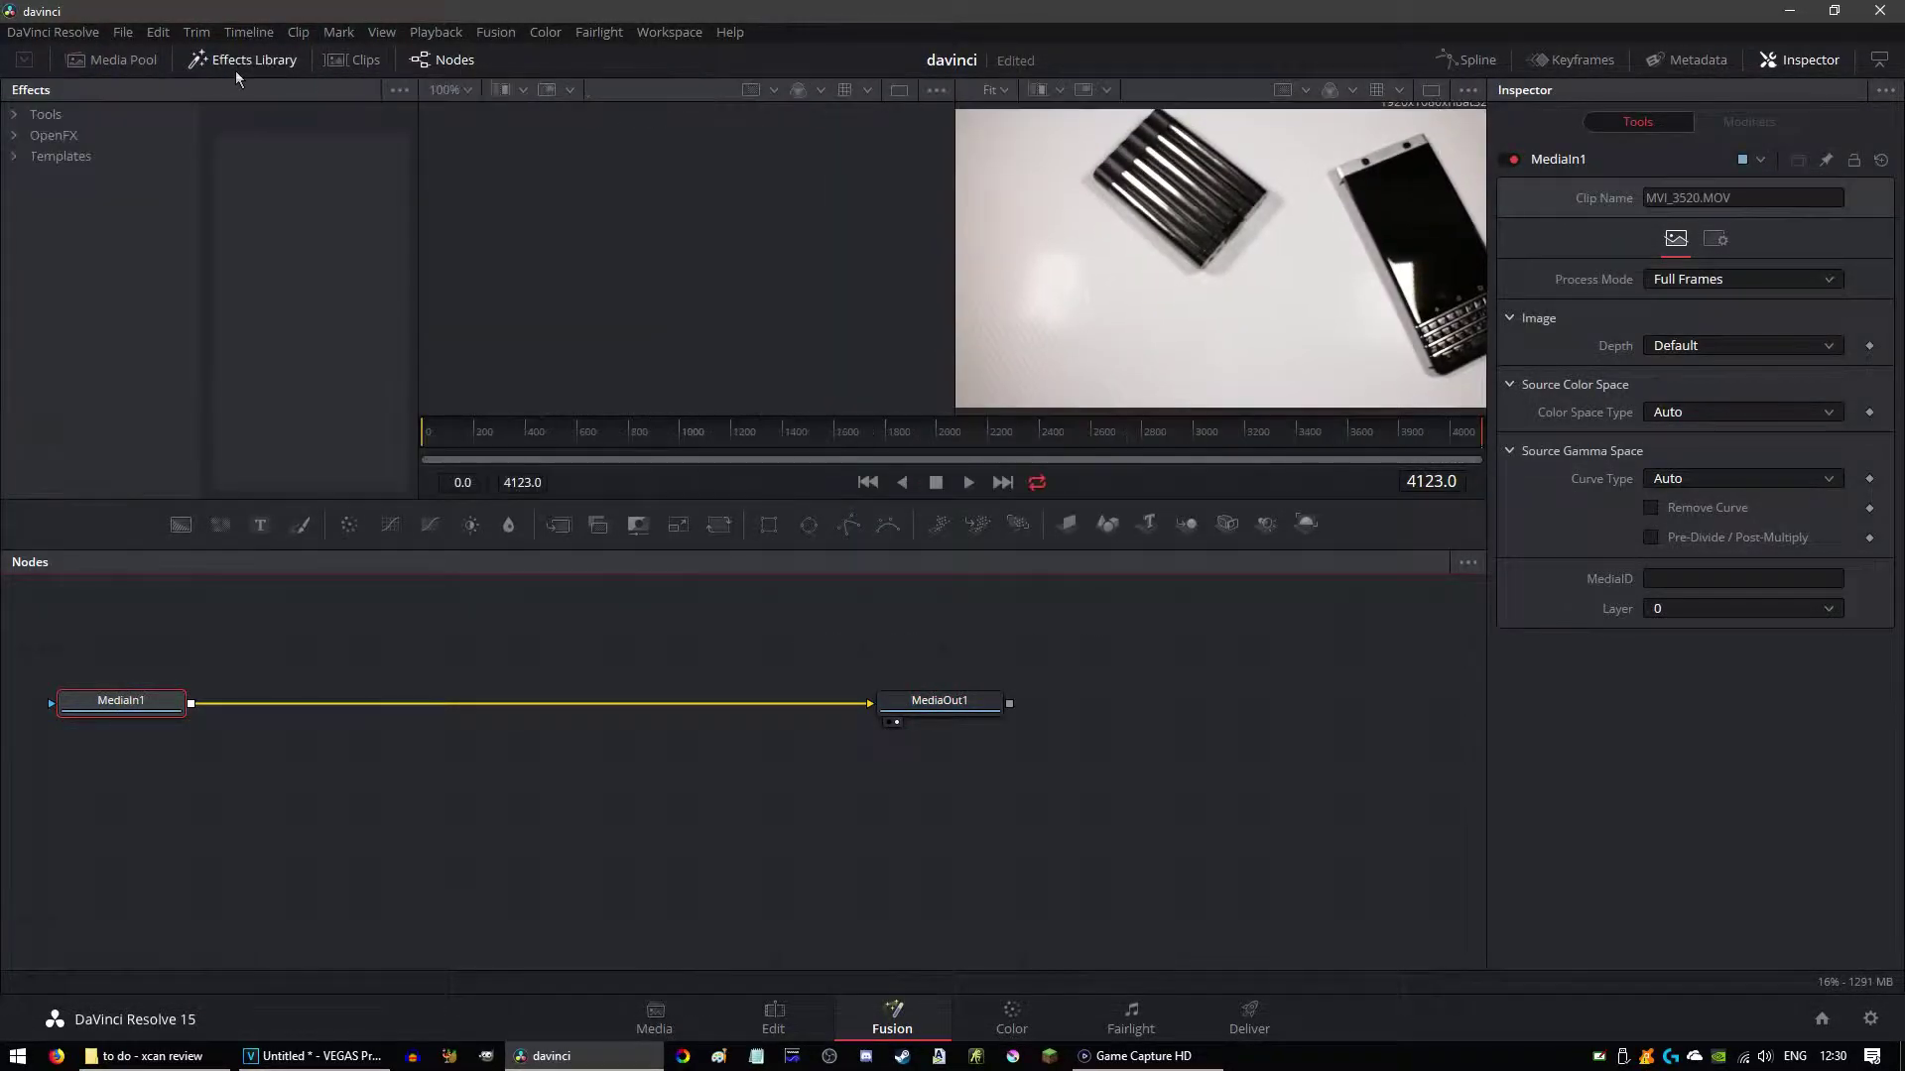
click(15, 118)
click(13, 115)
click(775, 1022)
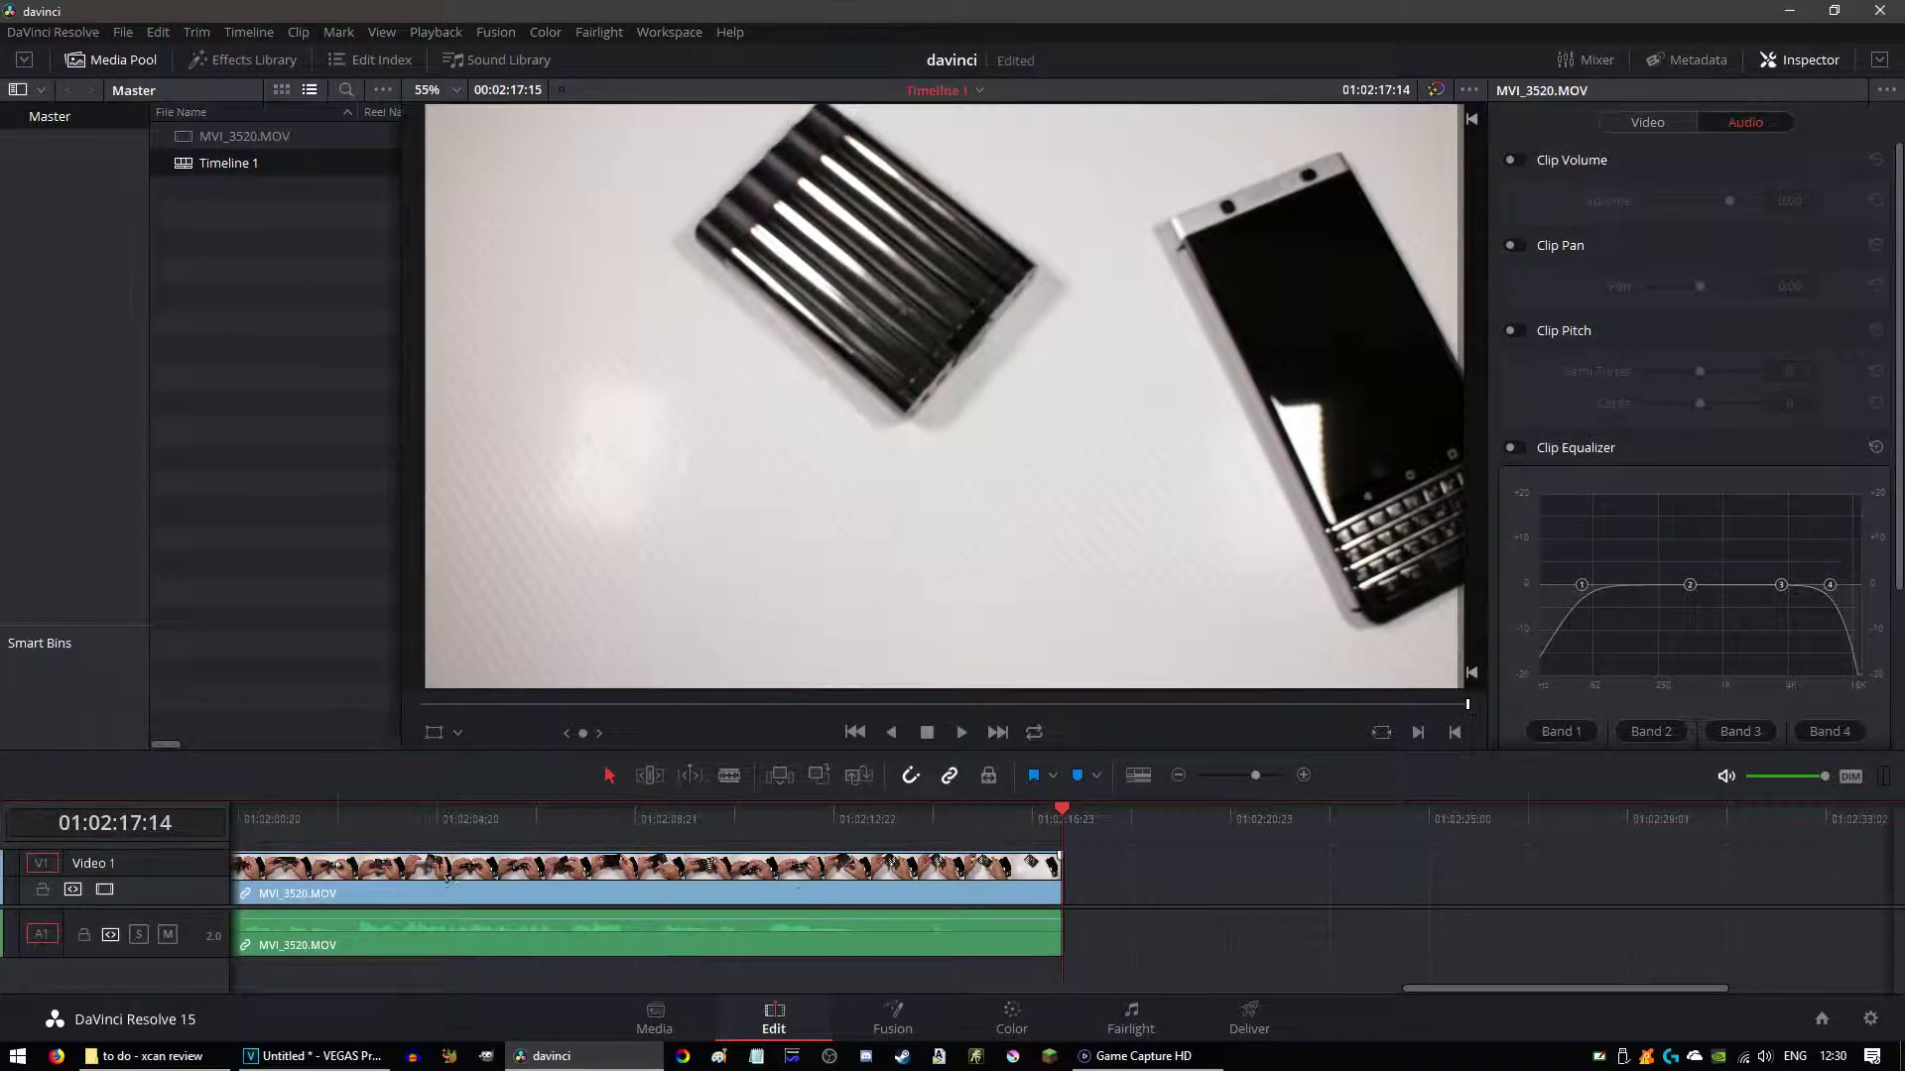
Step: Park the playhead at 01:02:03:01 and scroll through the Effects Library toolbox
click(348, 811)
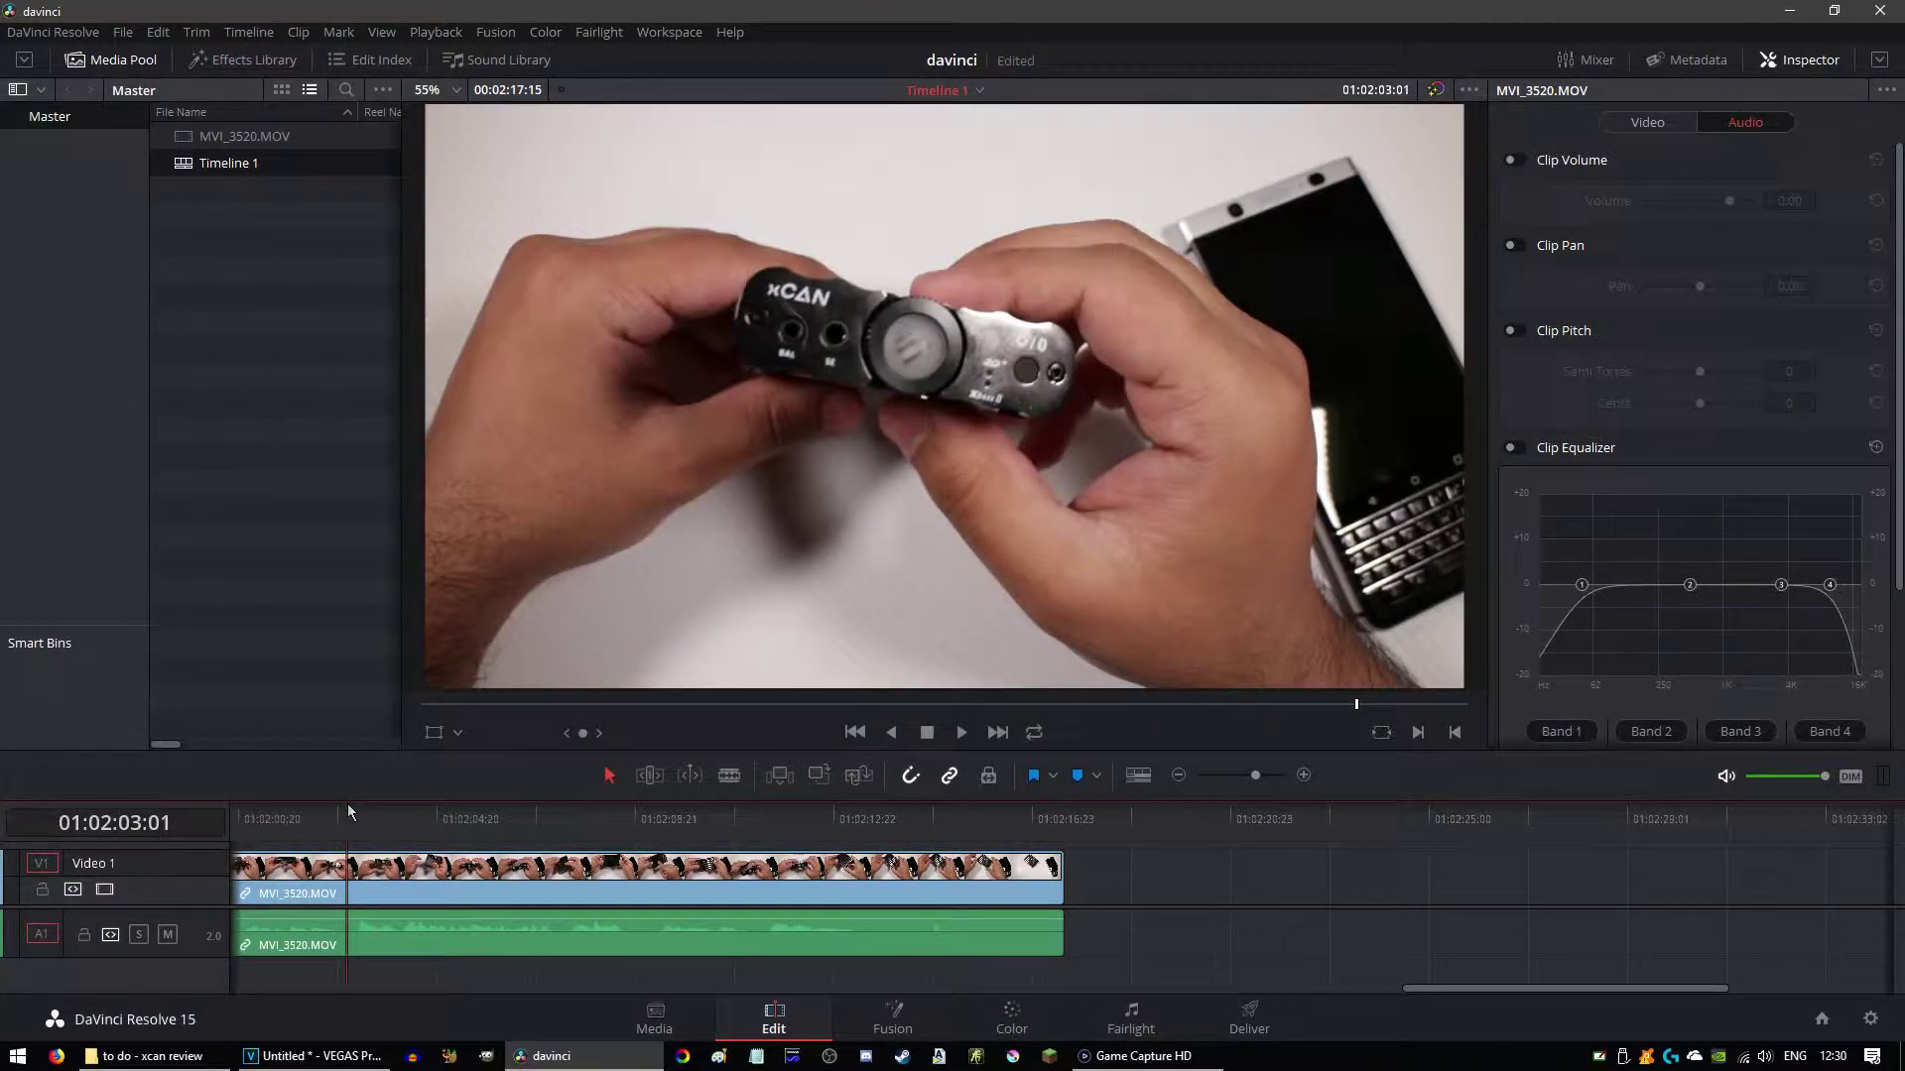
click(211, 63)
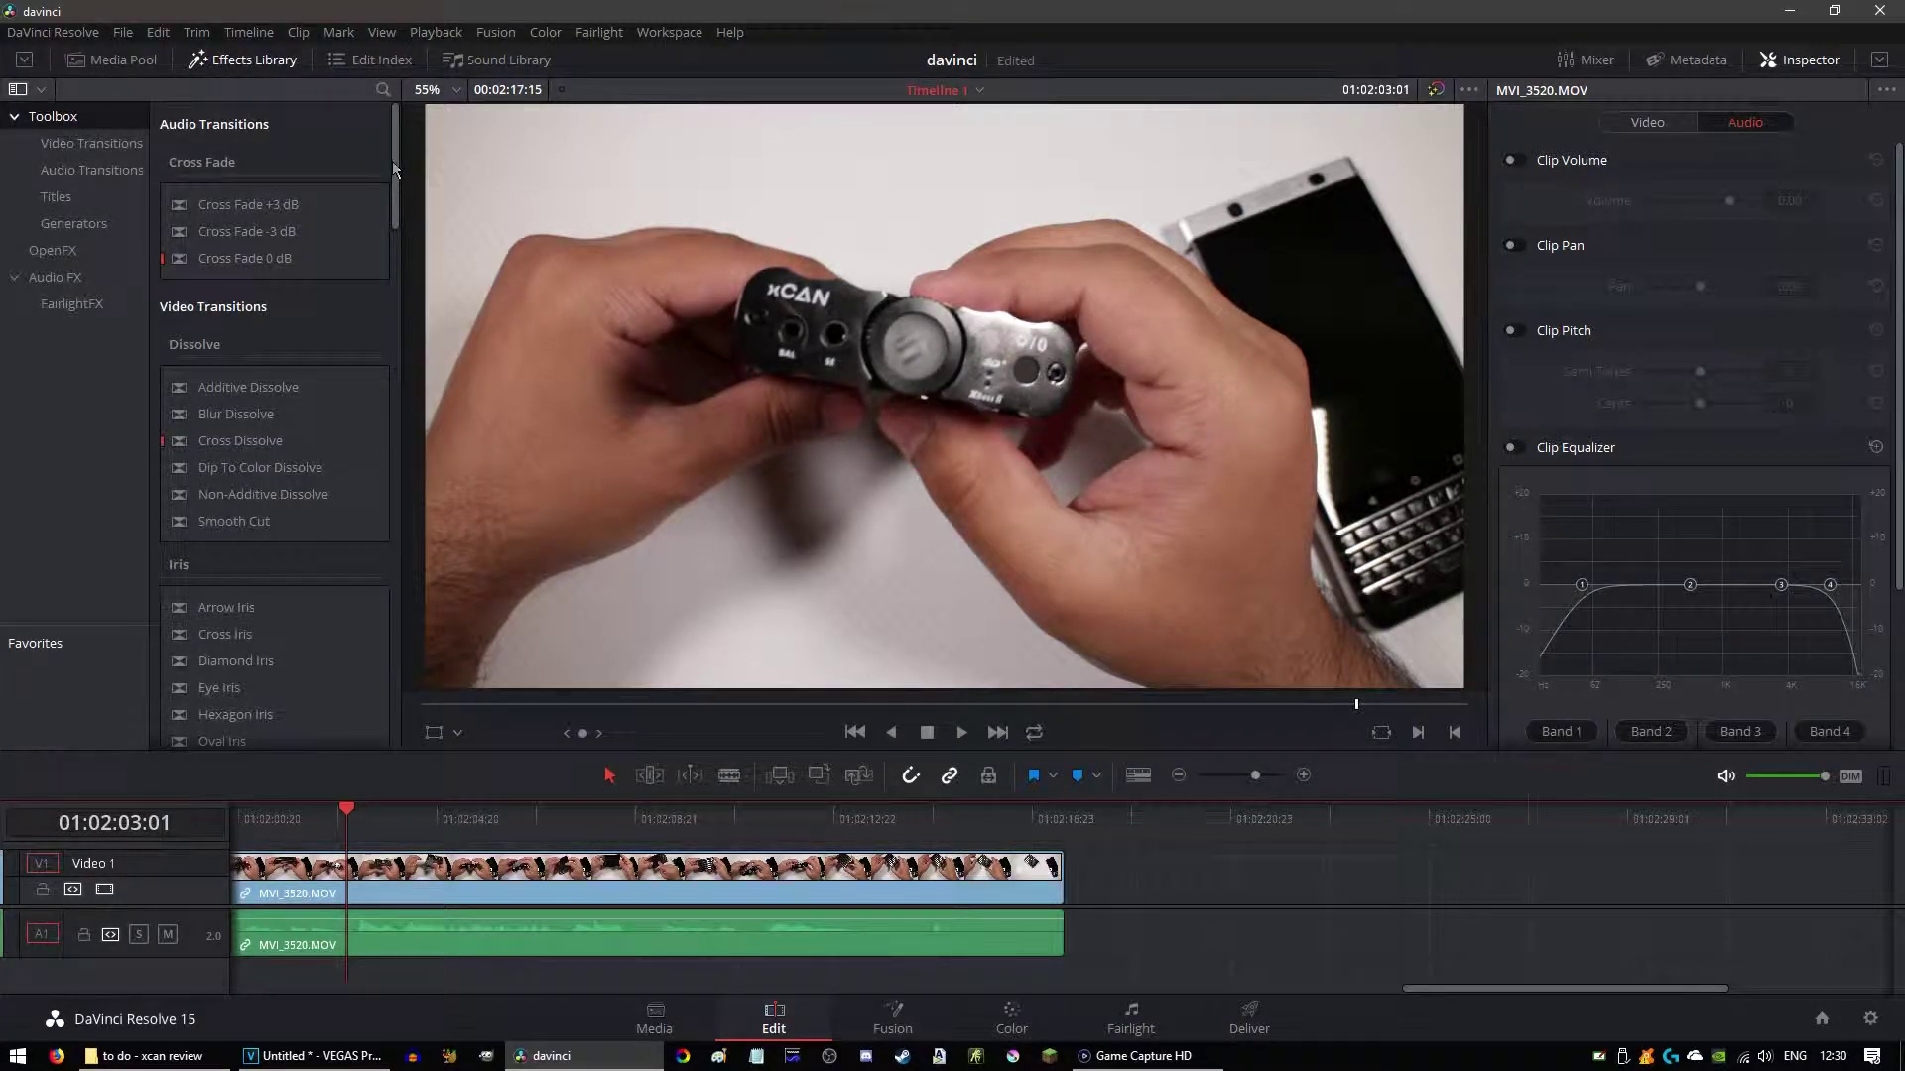
drag(393, 169, 405, 389)
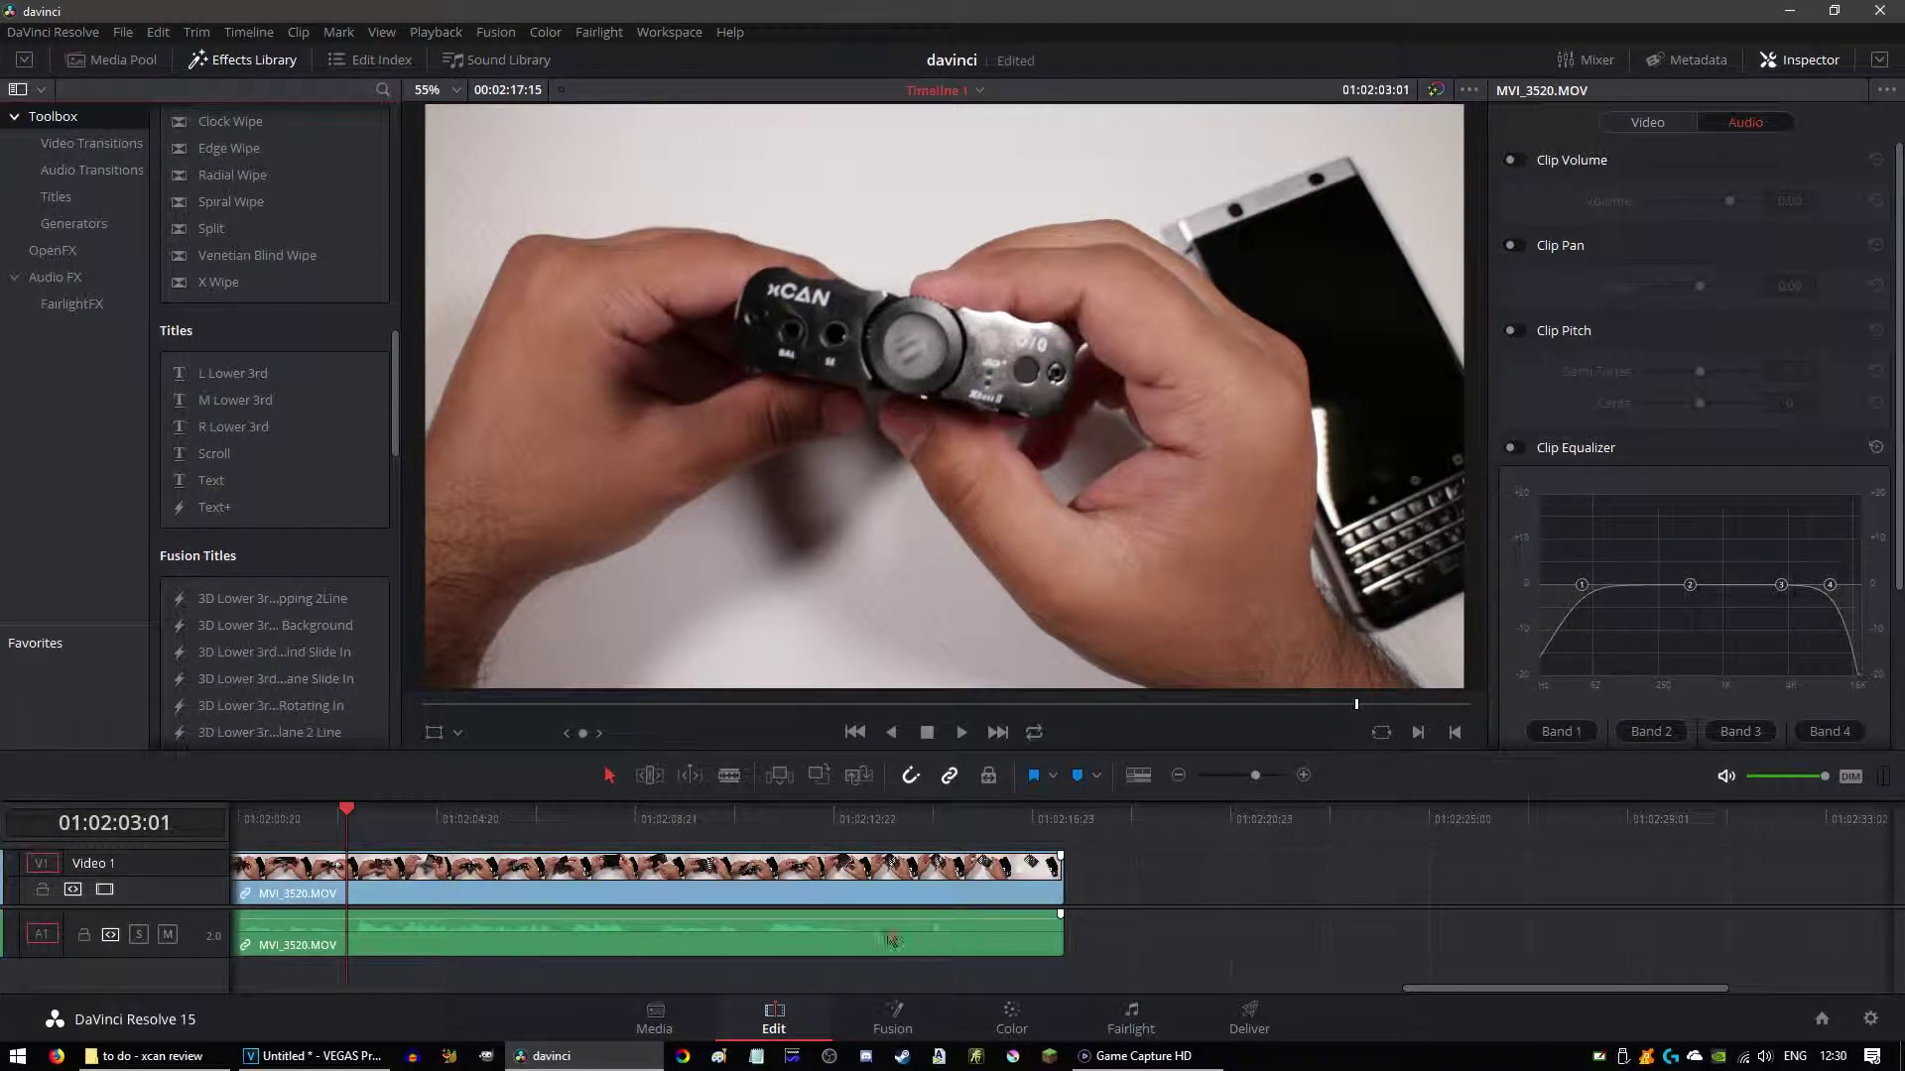
Step: Blade MVI_3520.MOV at two points so a short middle piece stands alone
key(b)
click(607, 869)
click(703, 873)
key(a)
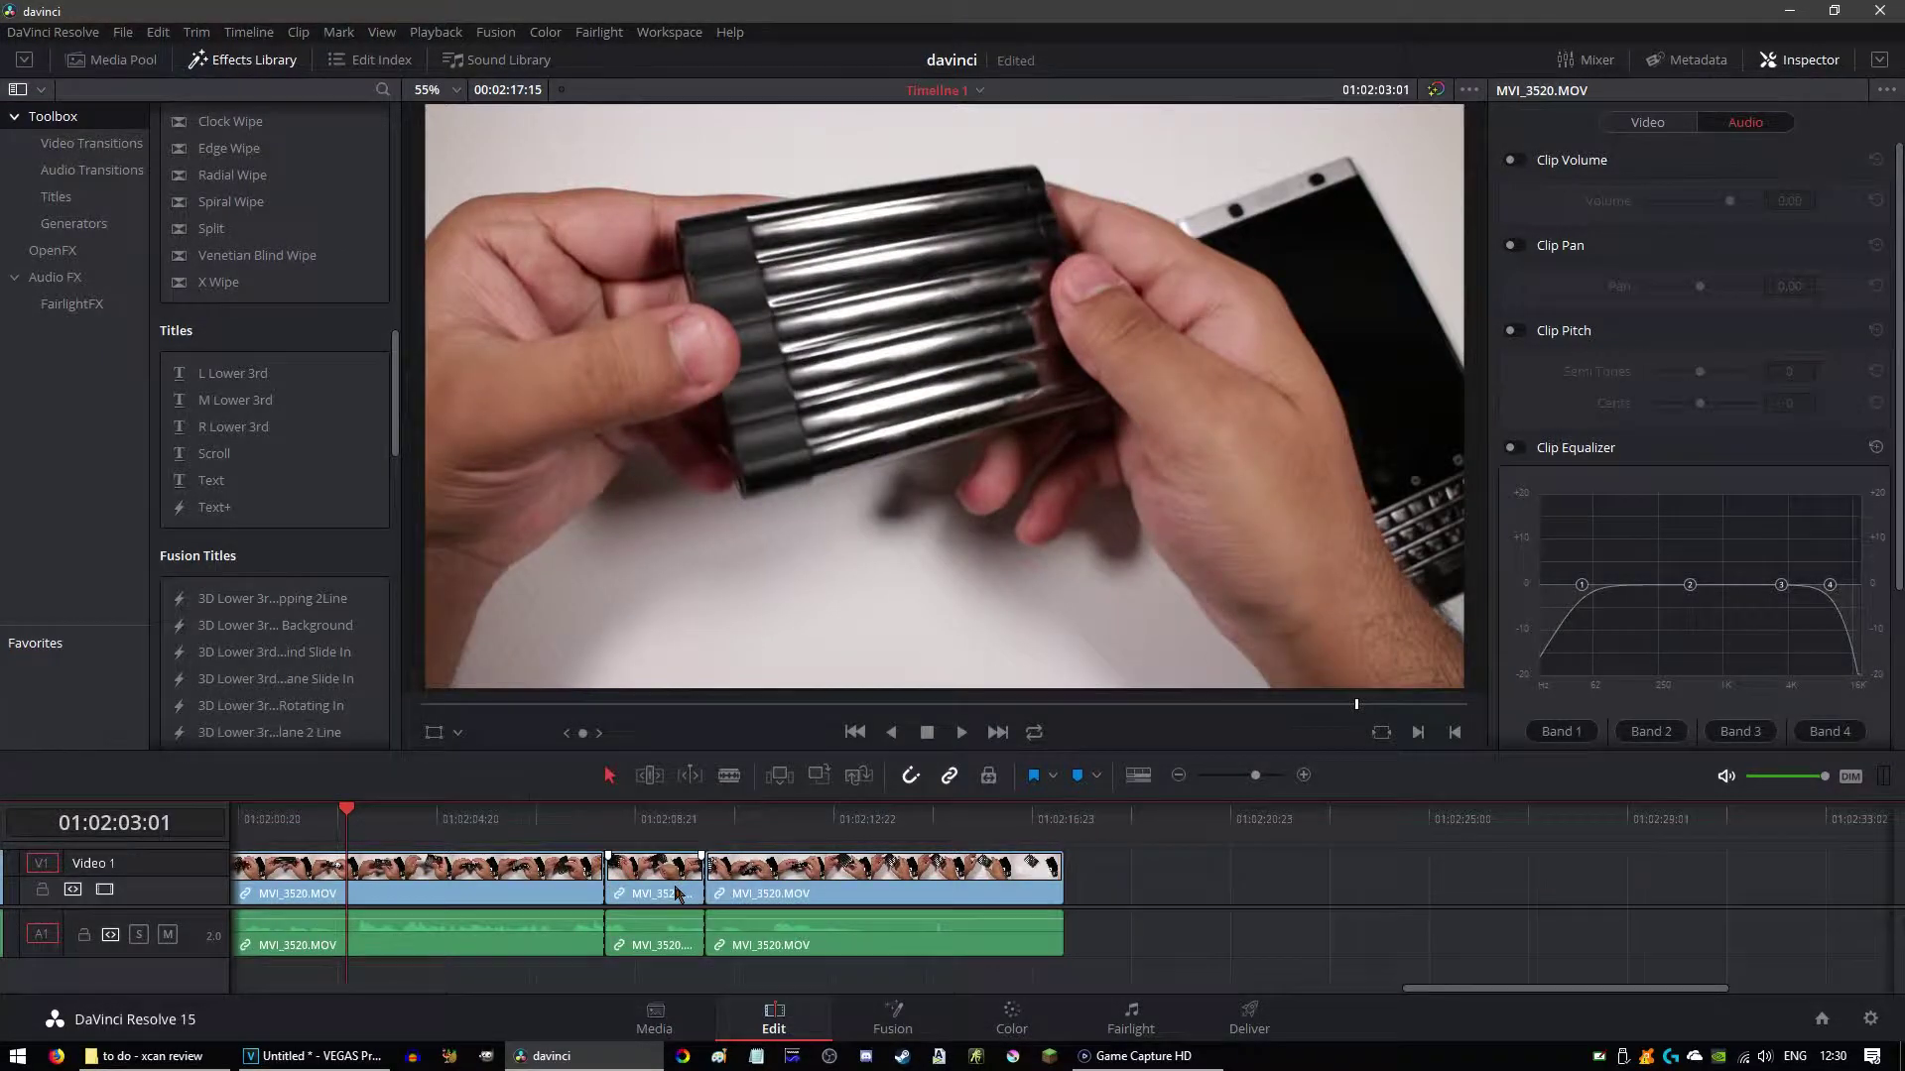
Step: Test deleting the middle piece with and without a gap, undo to three pieces, and enlarge the timeline
click(676, 895)
key(Delete)
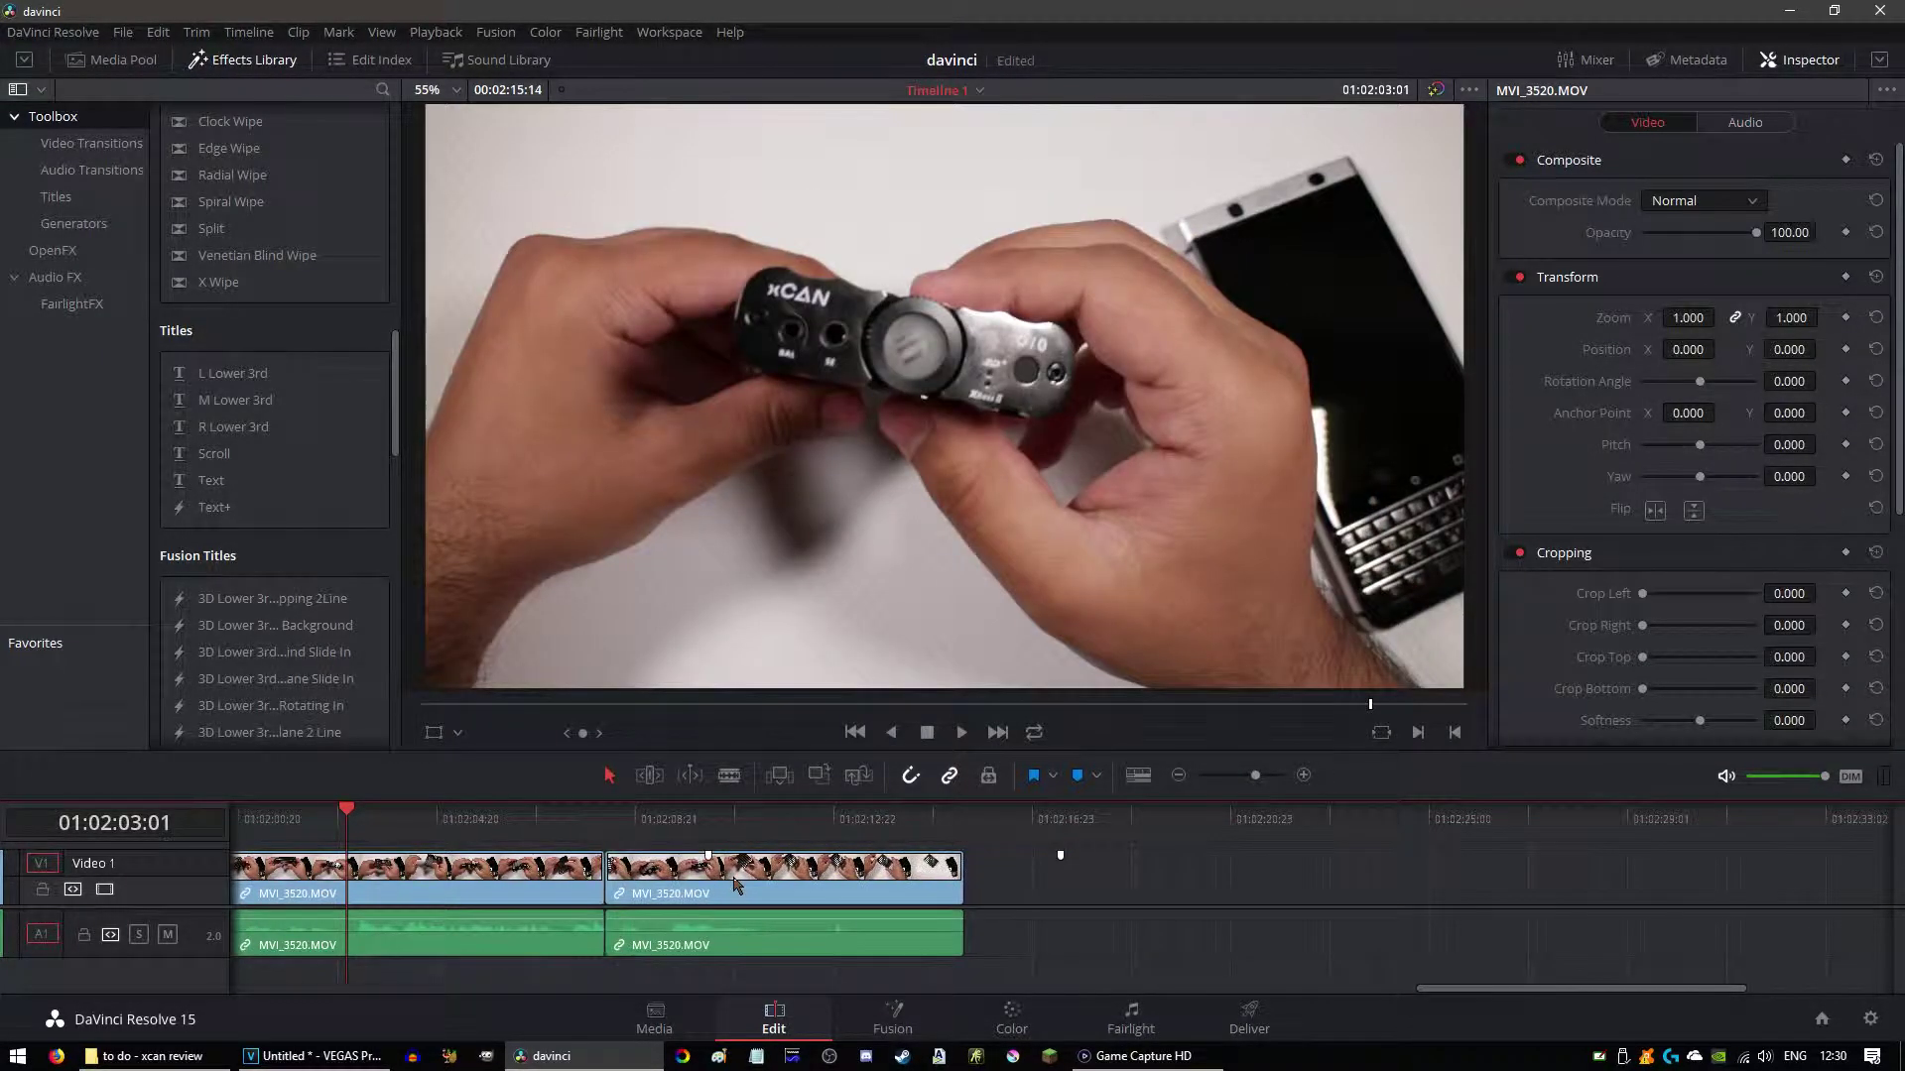
drag(725, 886, 652, 893)
key(ctrl+z)
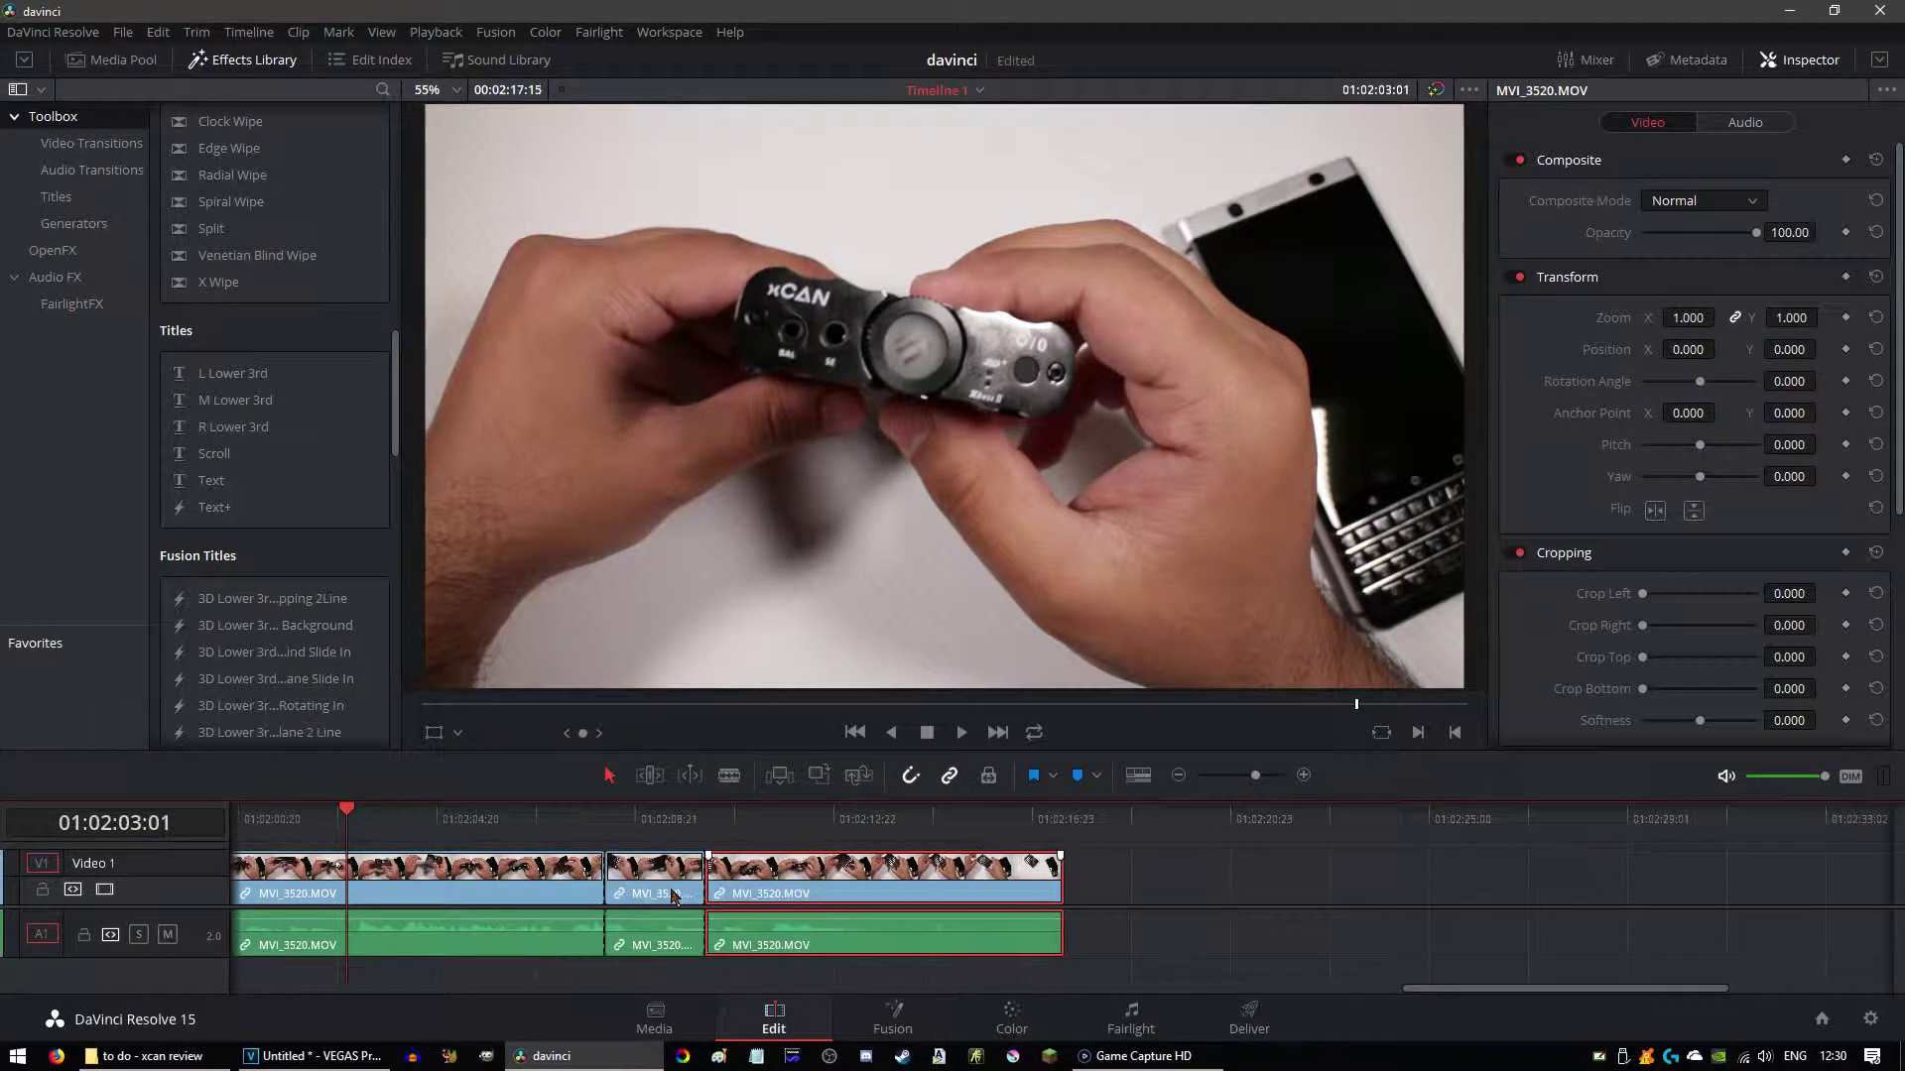
key(ctrl+z)
key(Delete)
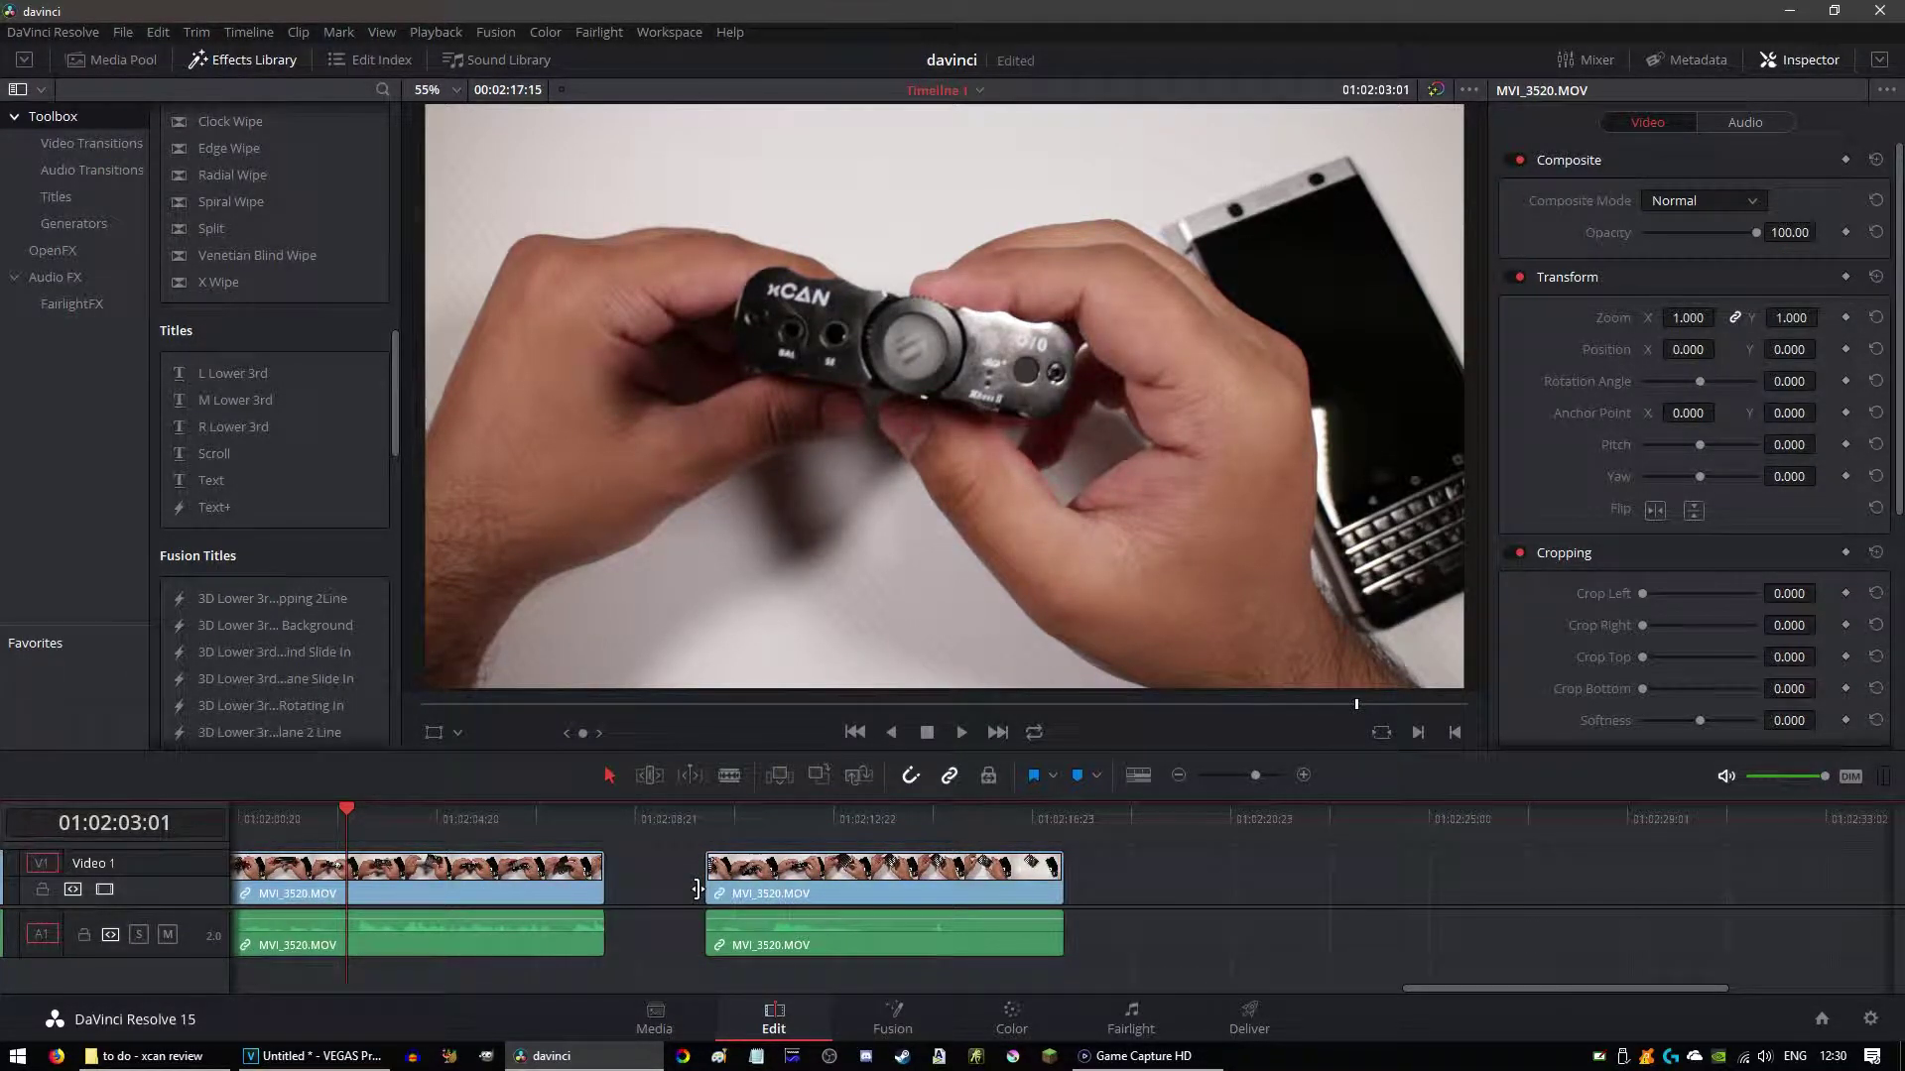
key(ctrl+z)
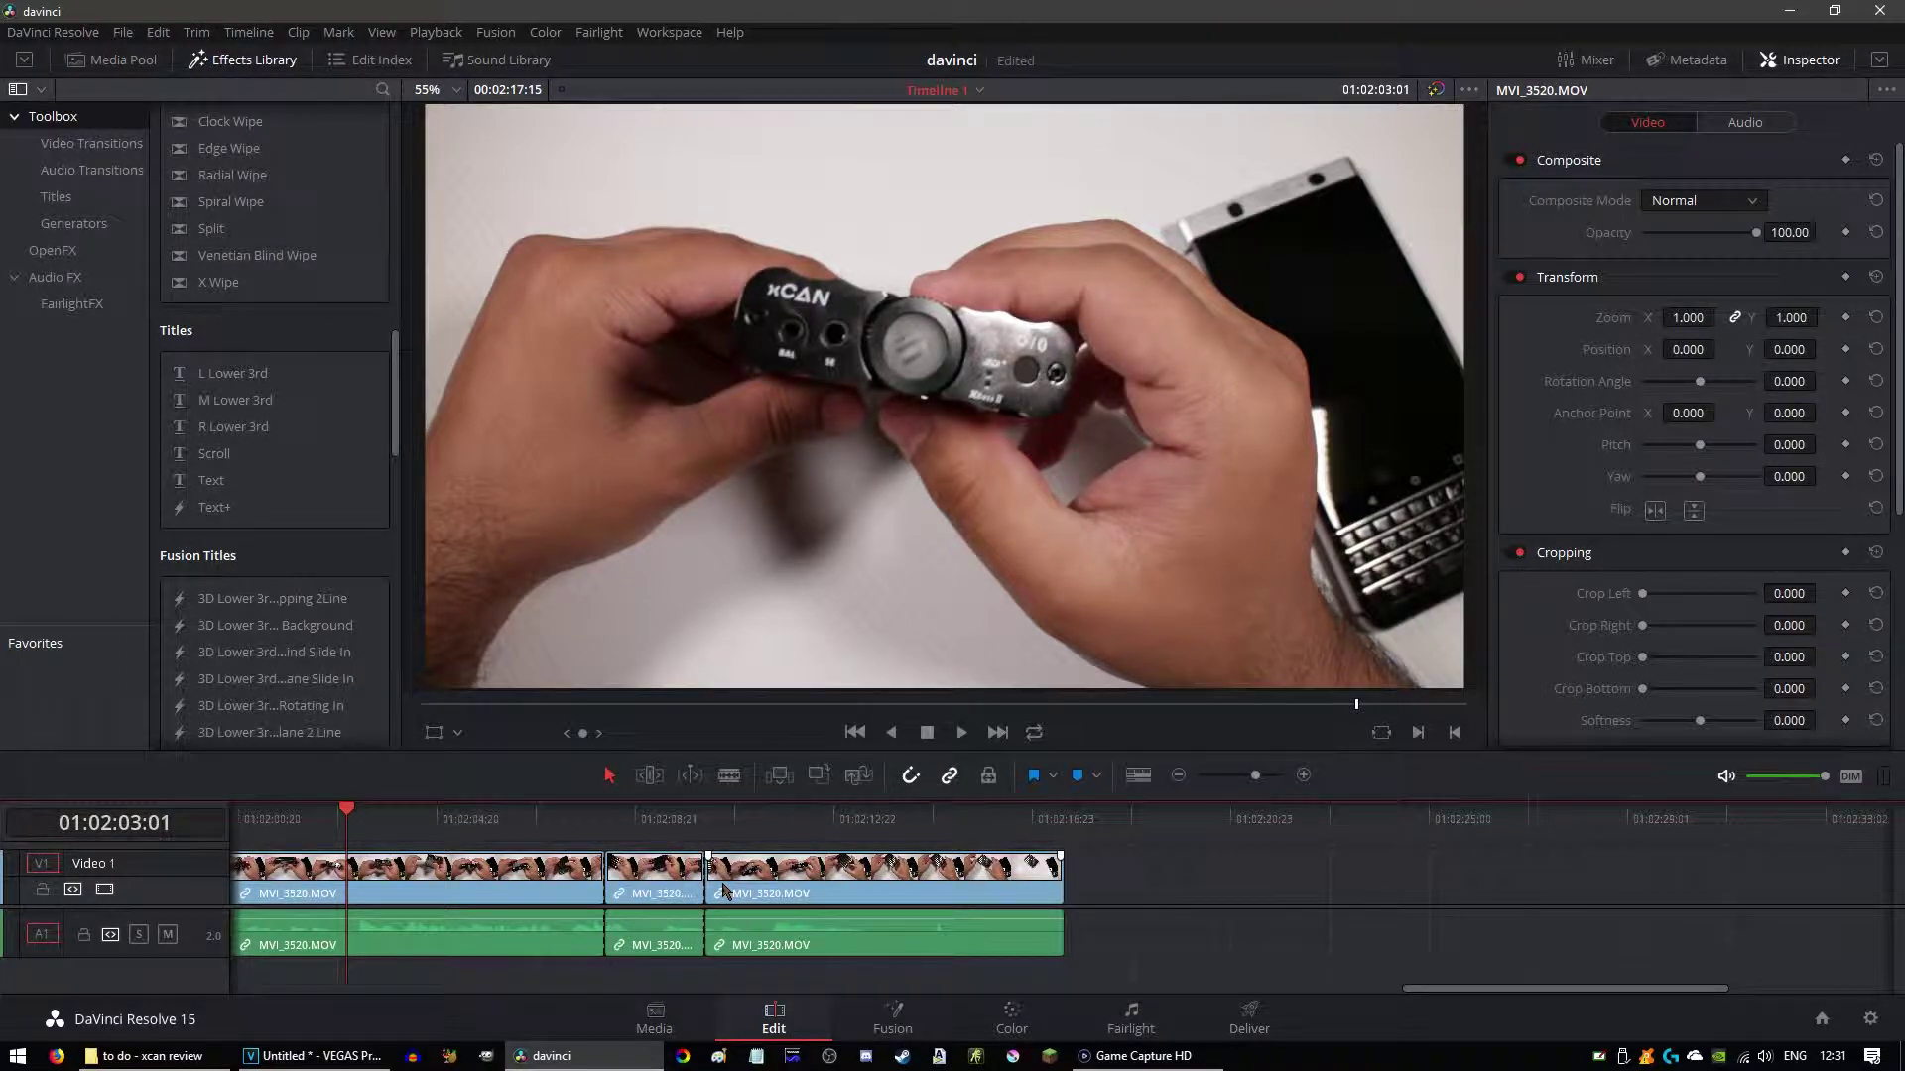
click(695, 881)
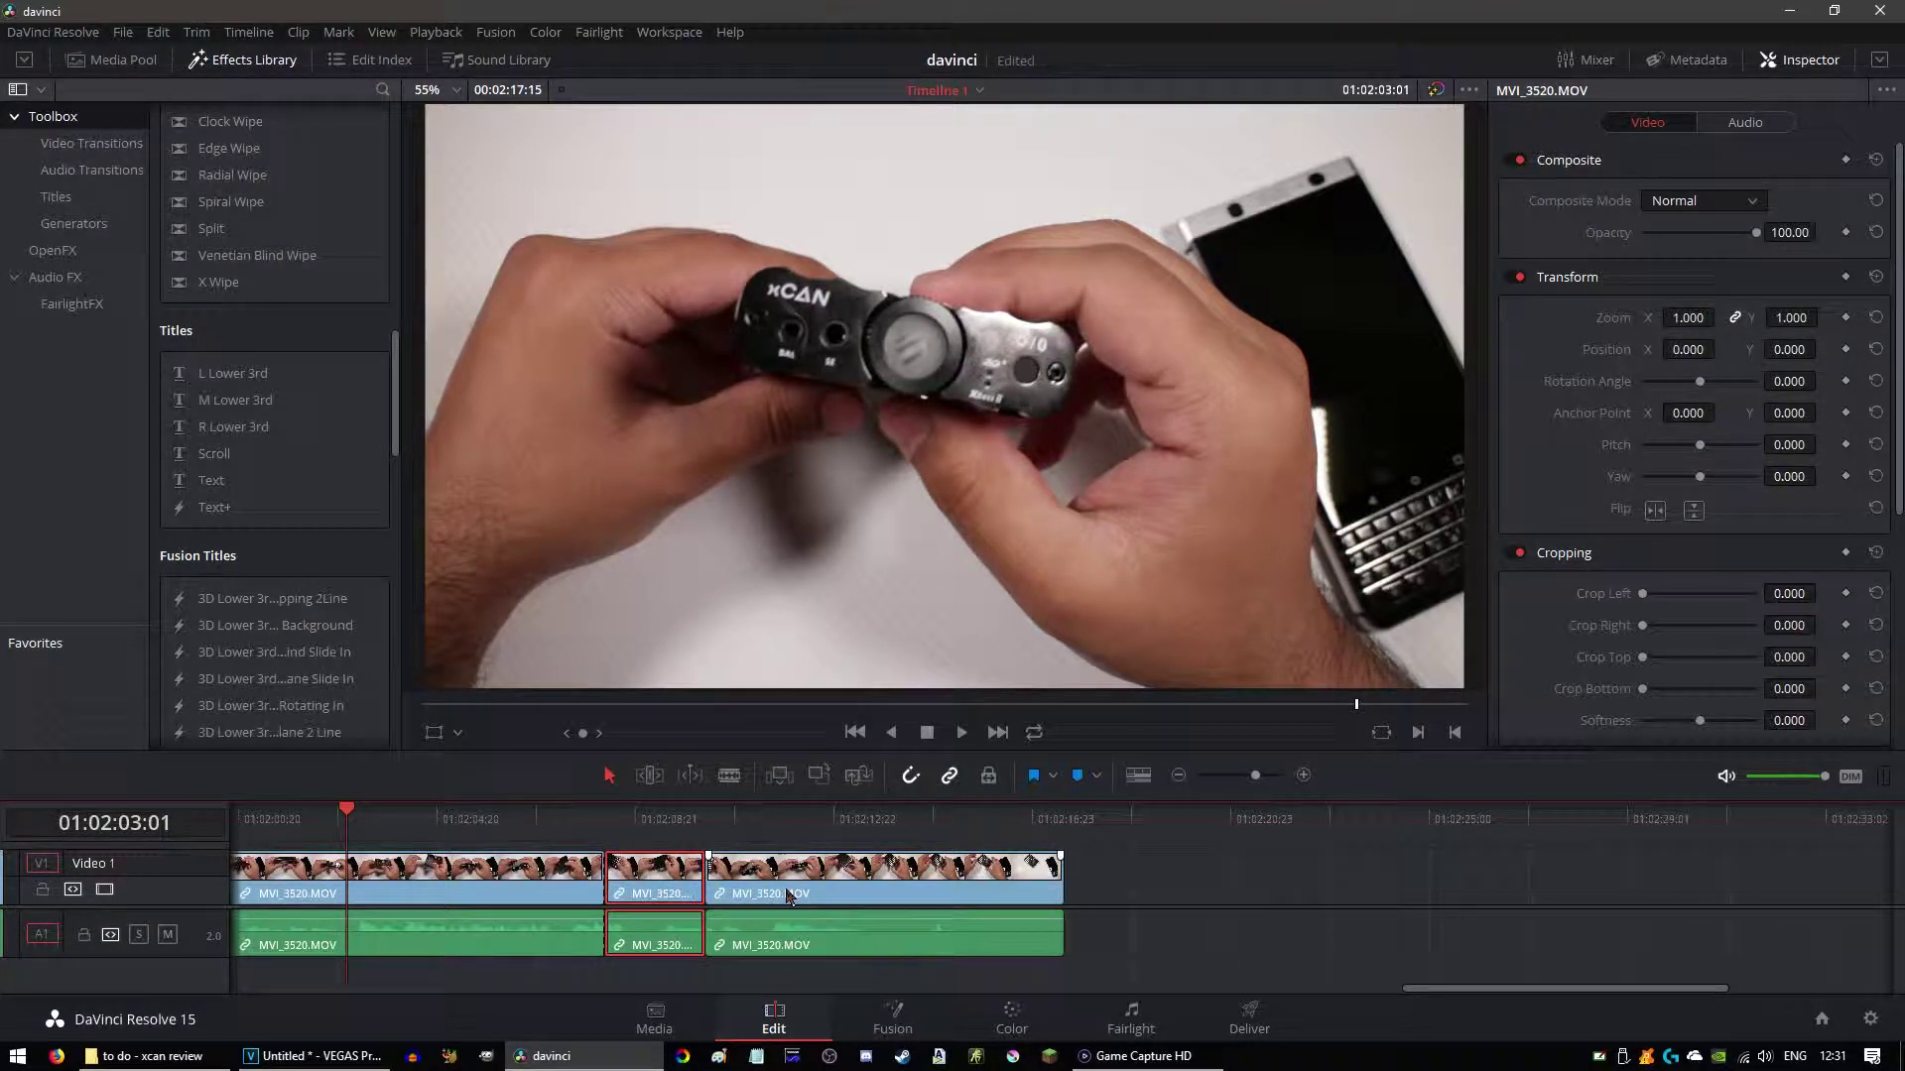
key(Delete)
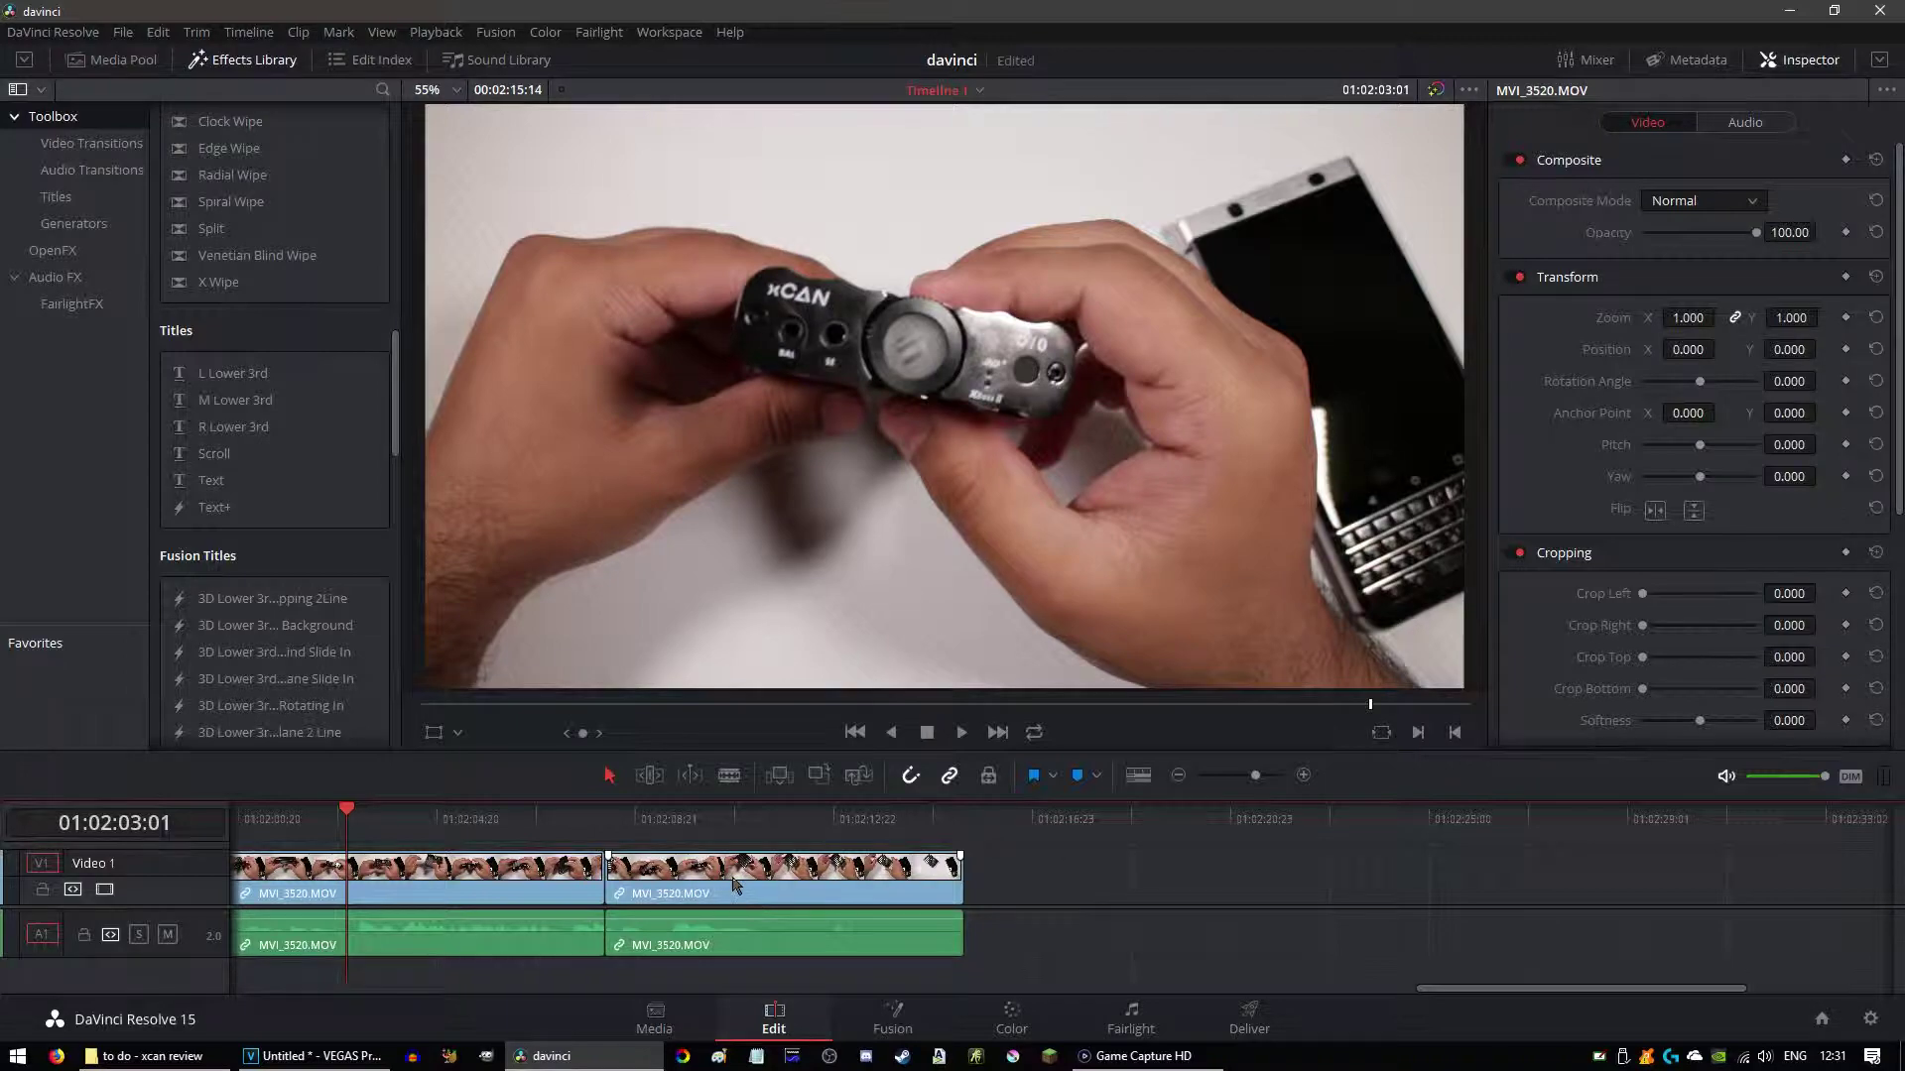
key(ctrl+z)
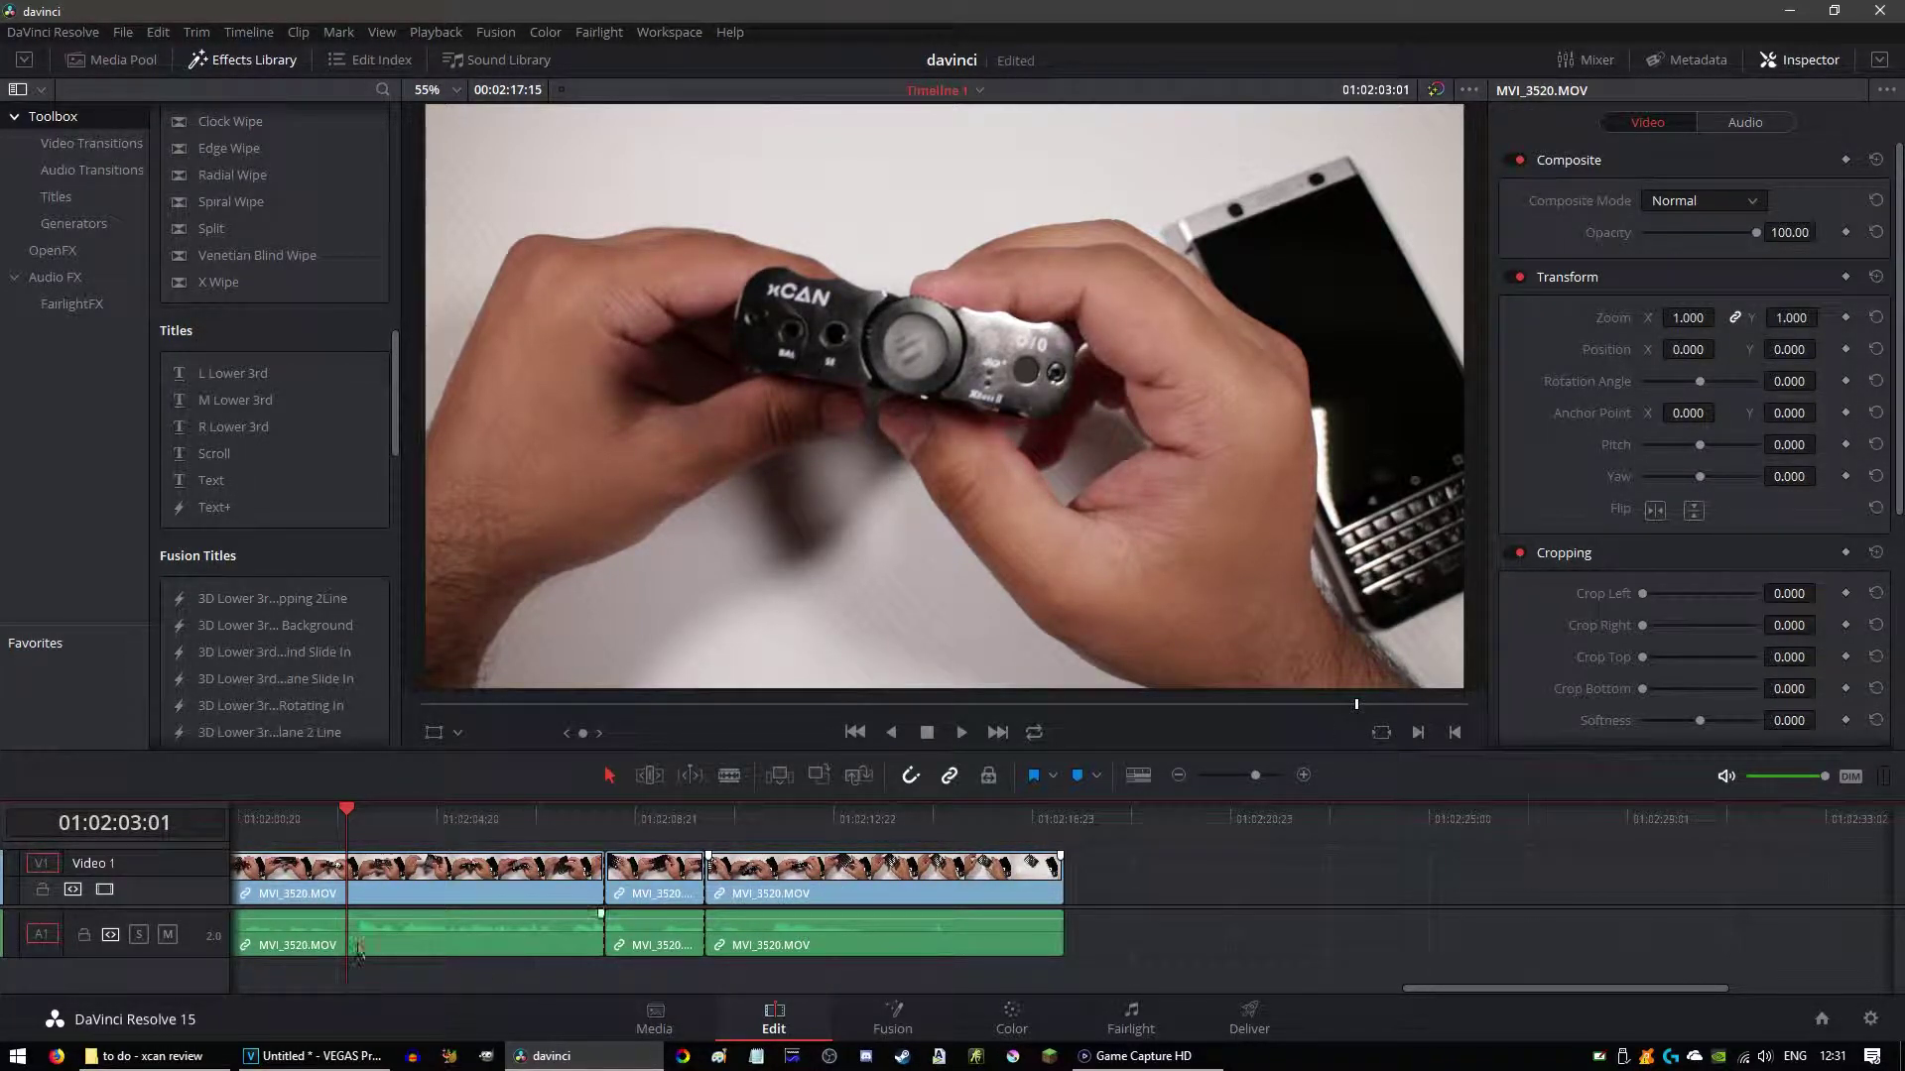
drag(775, 752, 778, 571)
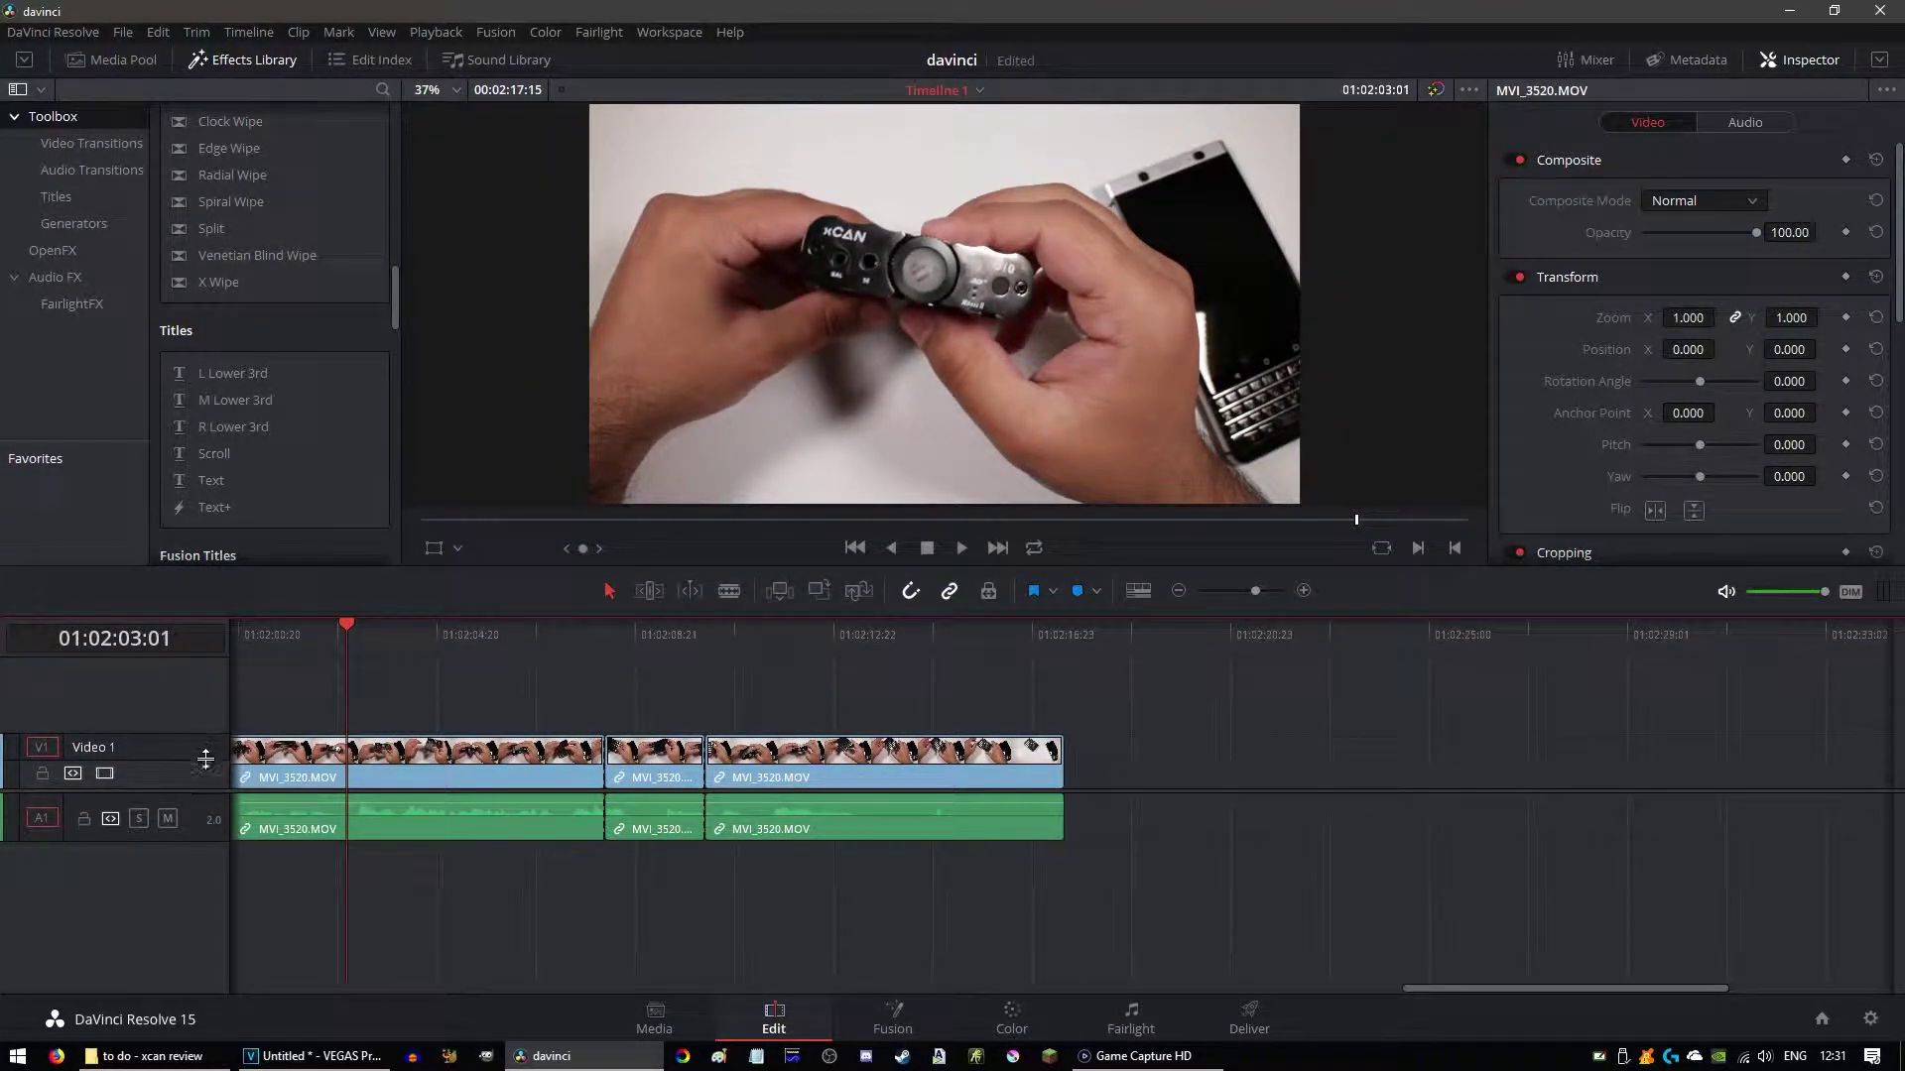
Step: Replace the effects library with the media pool showing MVI_3520.MOV and Timeline 1
scroll(213, 791, down, 2)
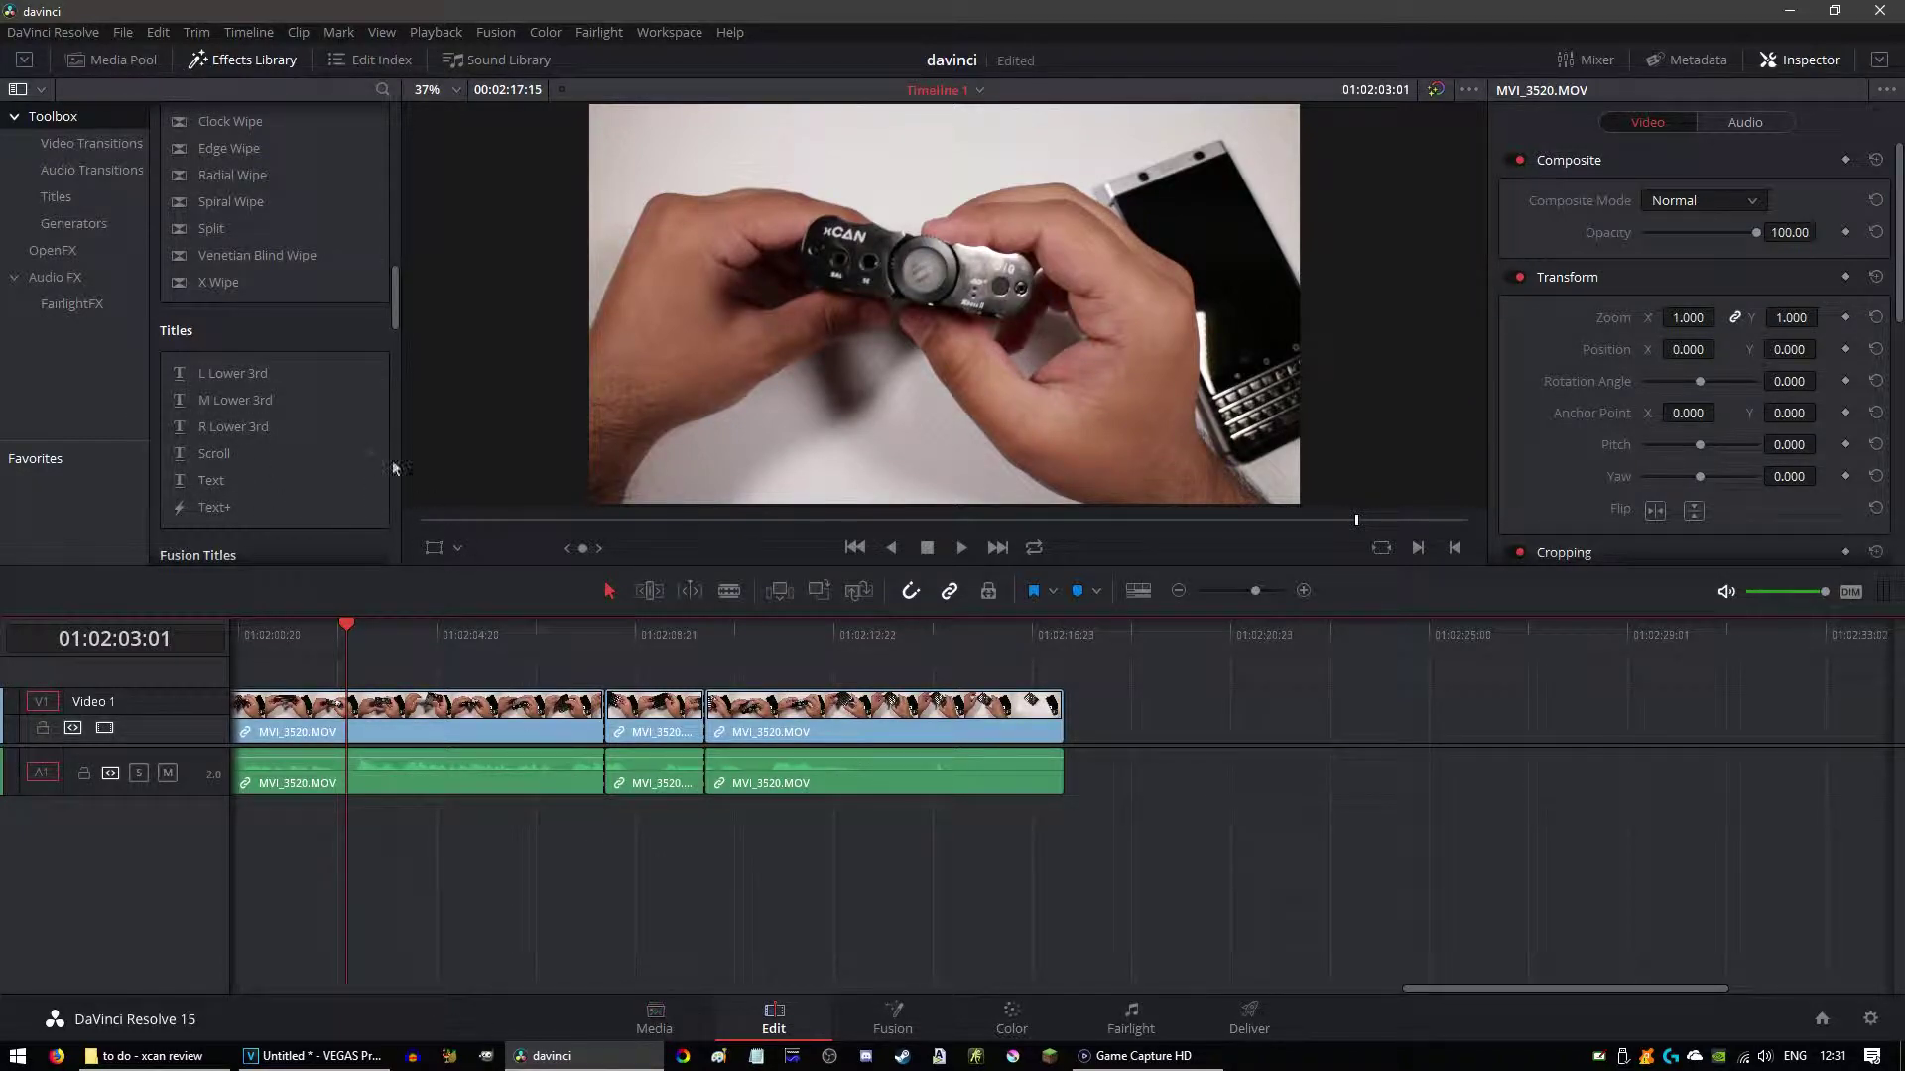
click(139, 60)
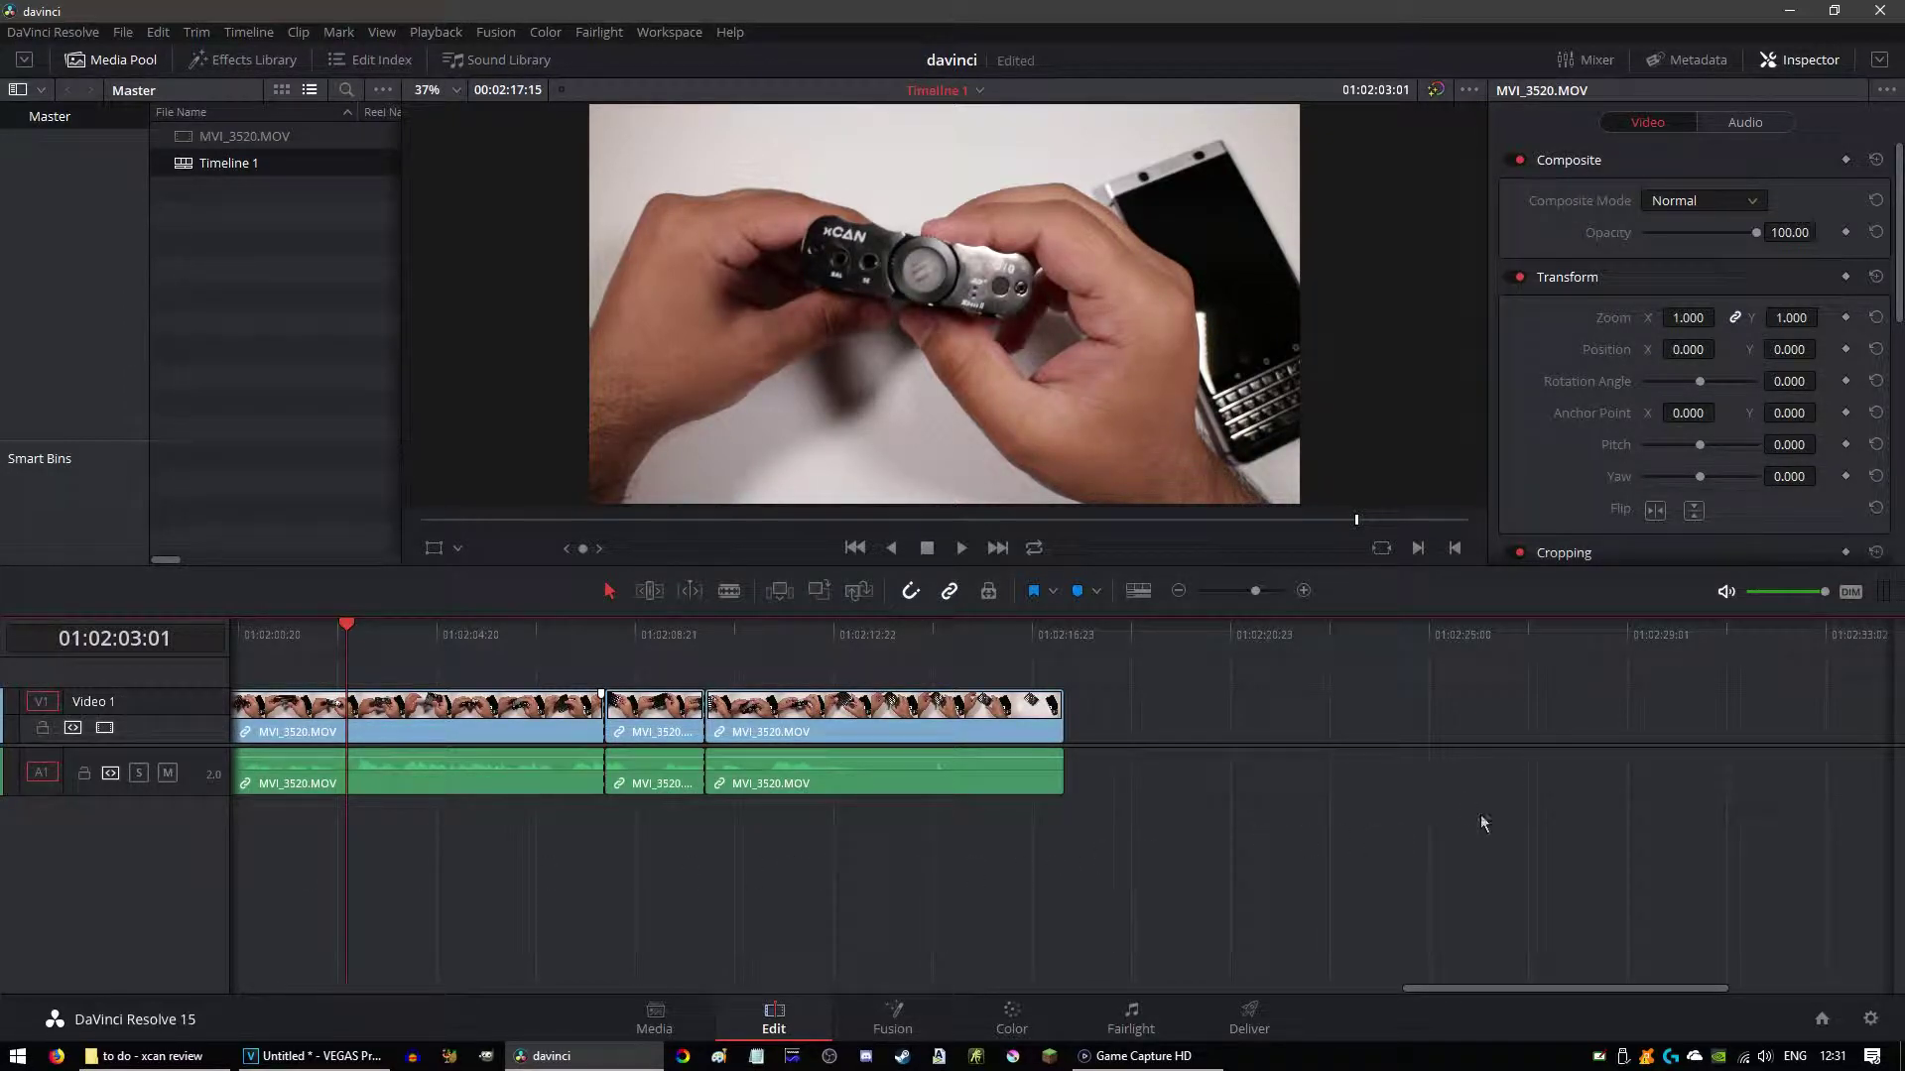
Step: Experiment with left and right crops and edge softness, ending with zero crop and softness 100
scroll(1900, 202, down, 3)
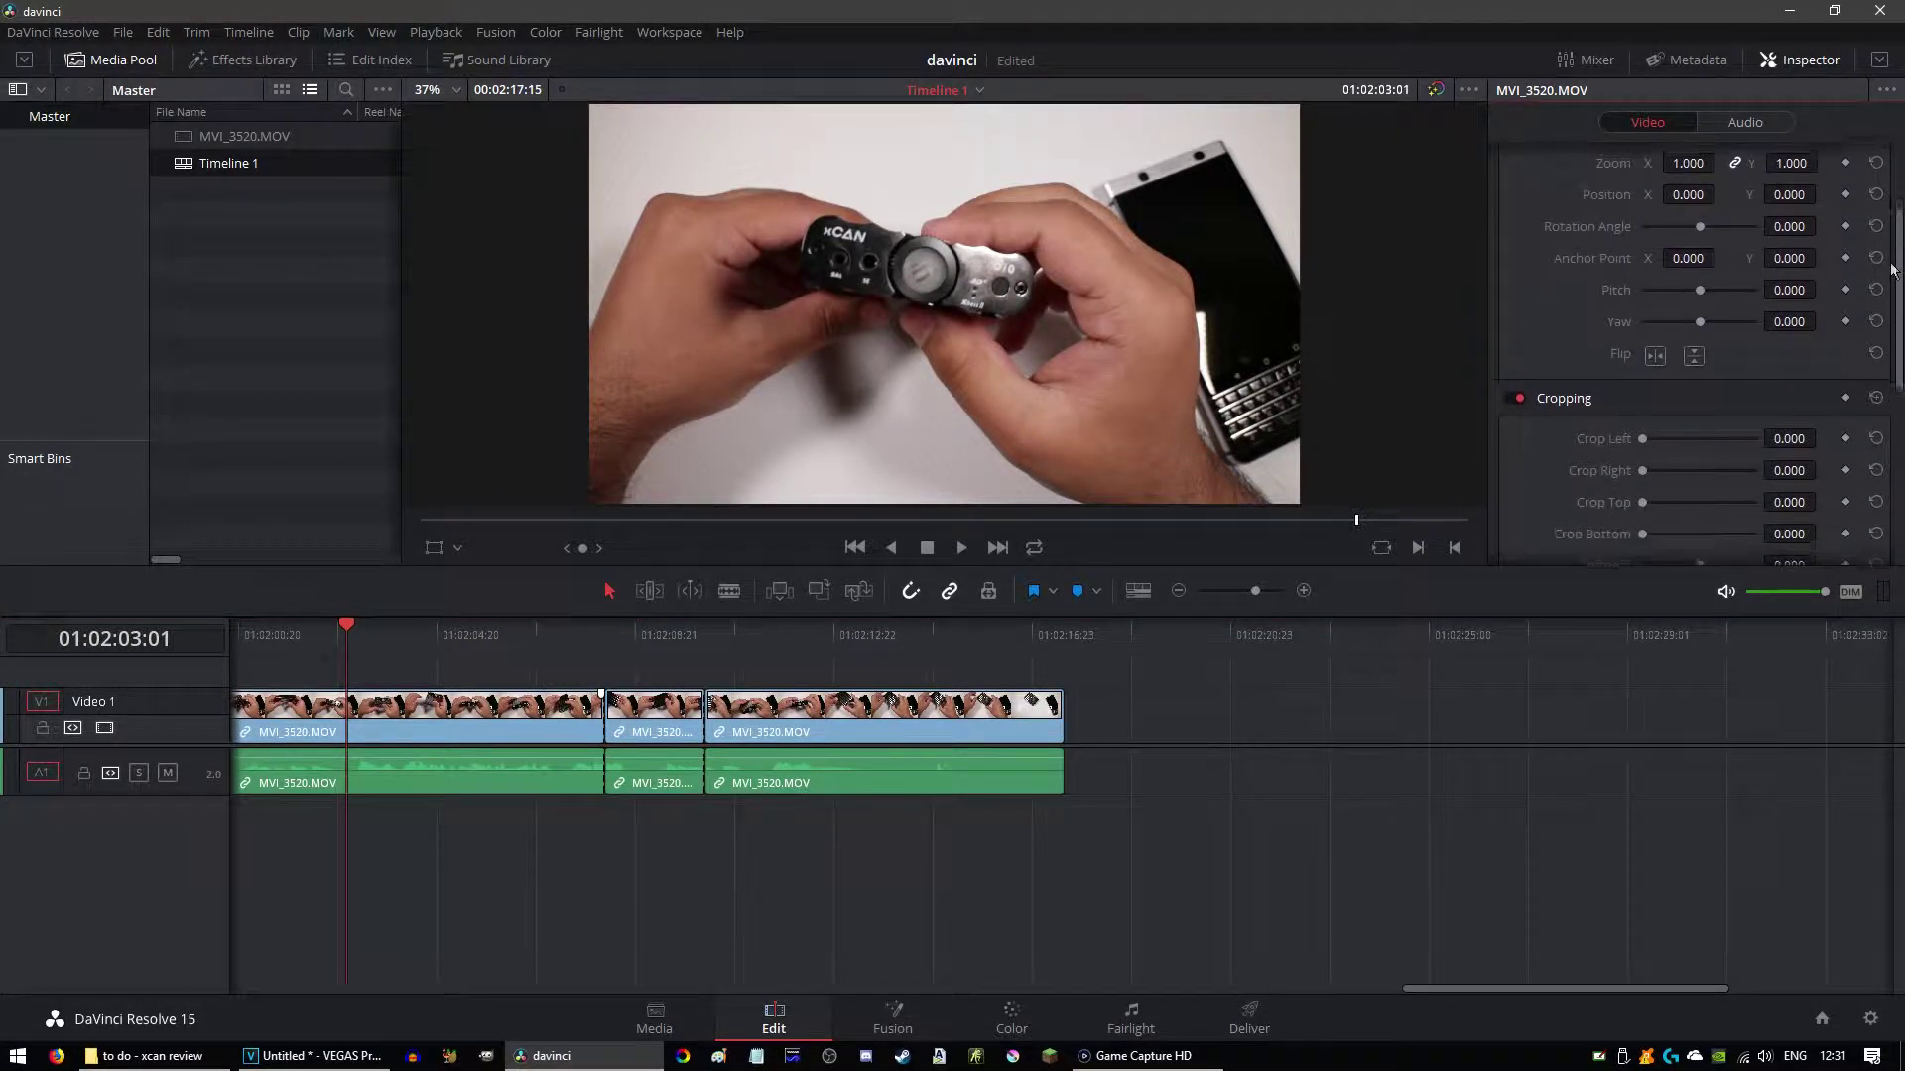
scroll(1890, 171, up, 3)
scroll(1890, 170, down, 5)
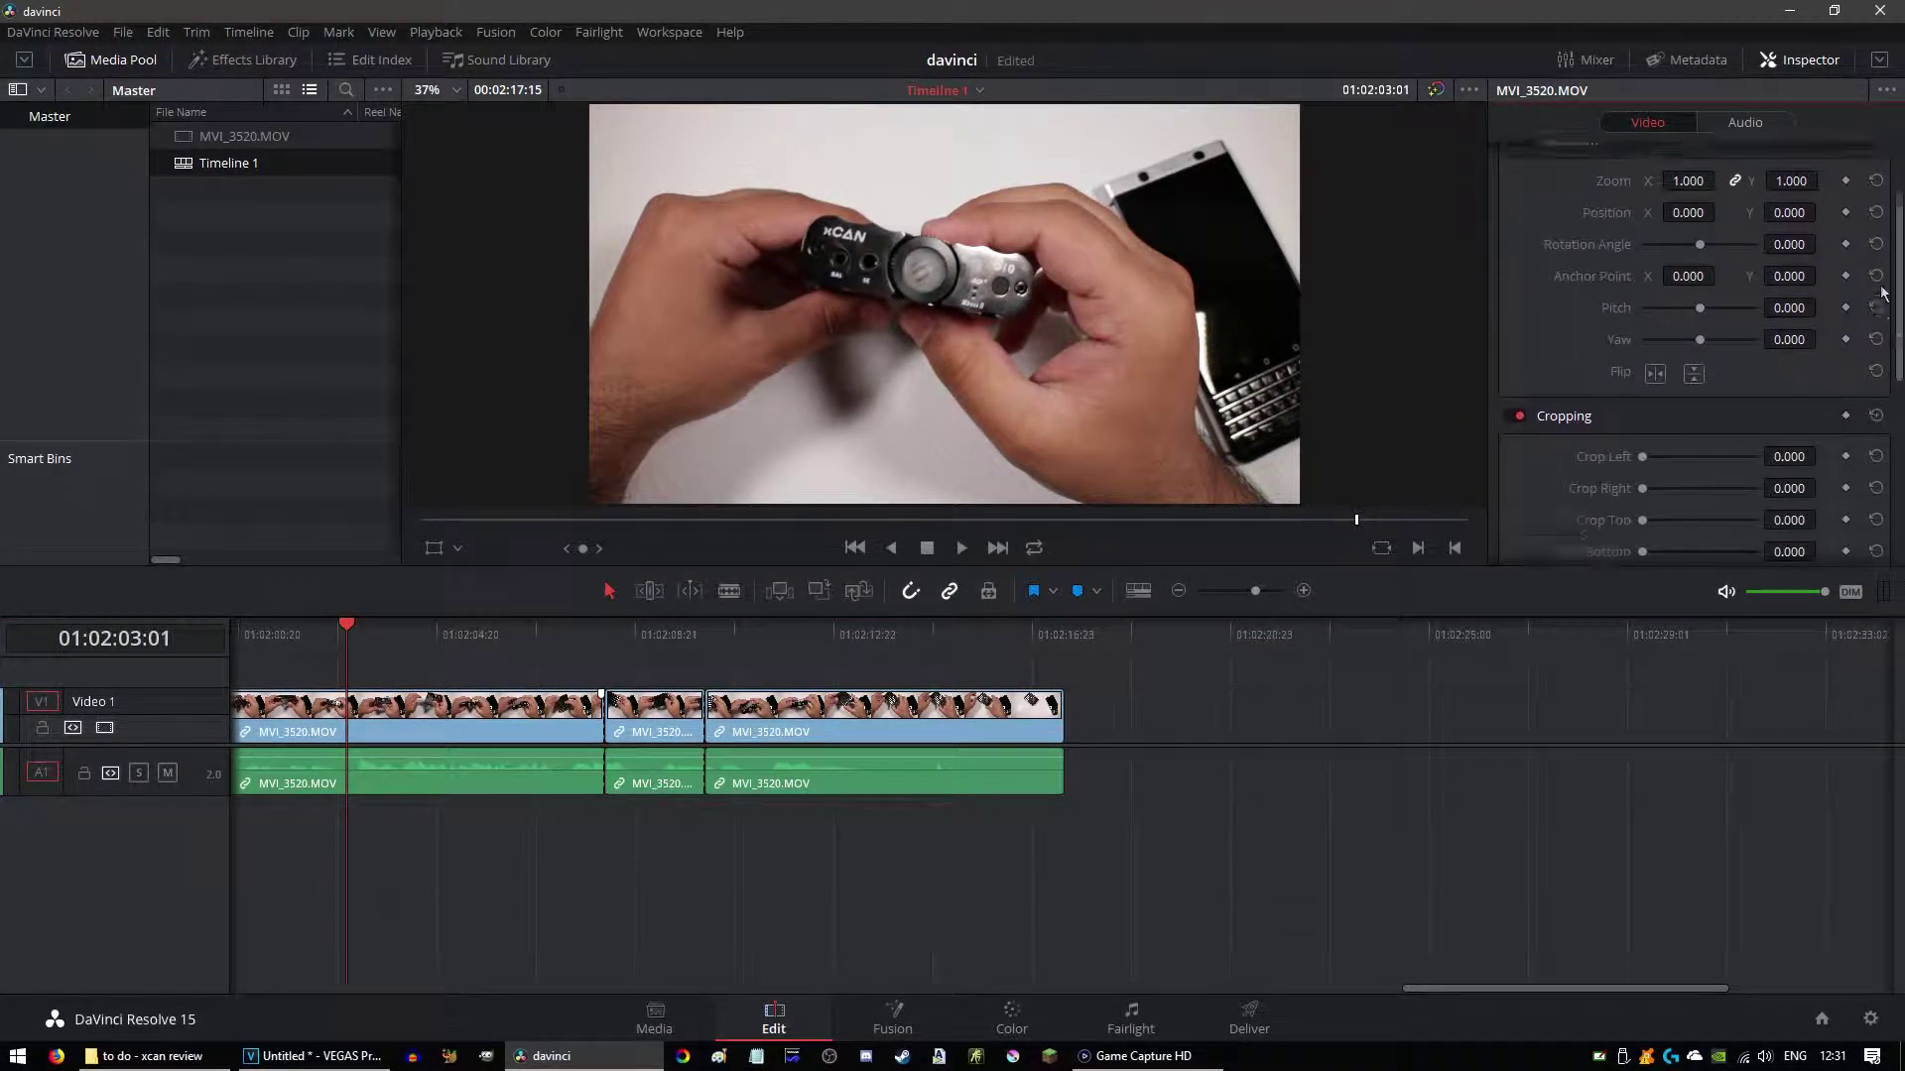
drag(1646, 323, 1699, 319)
drag(1699, 445, 1746, 435)
drag(1704, 320, 1668, 352)
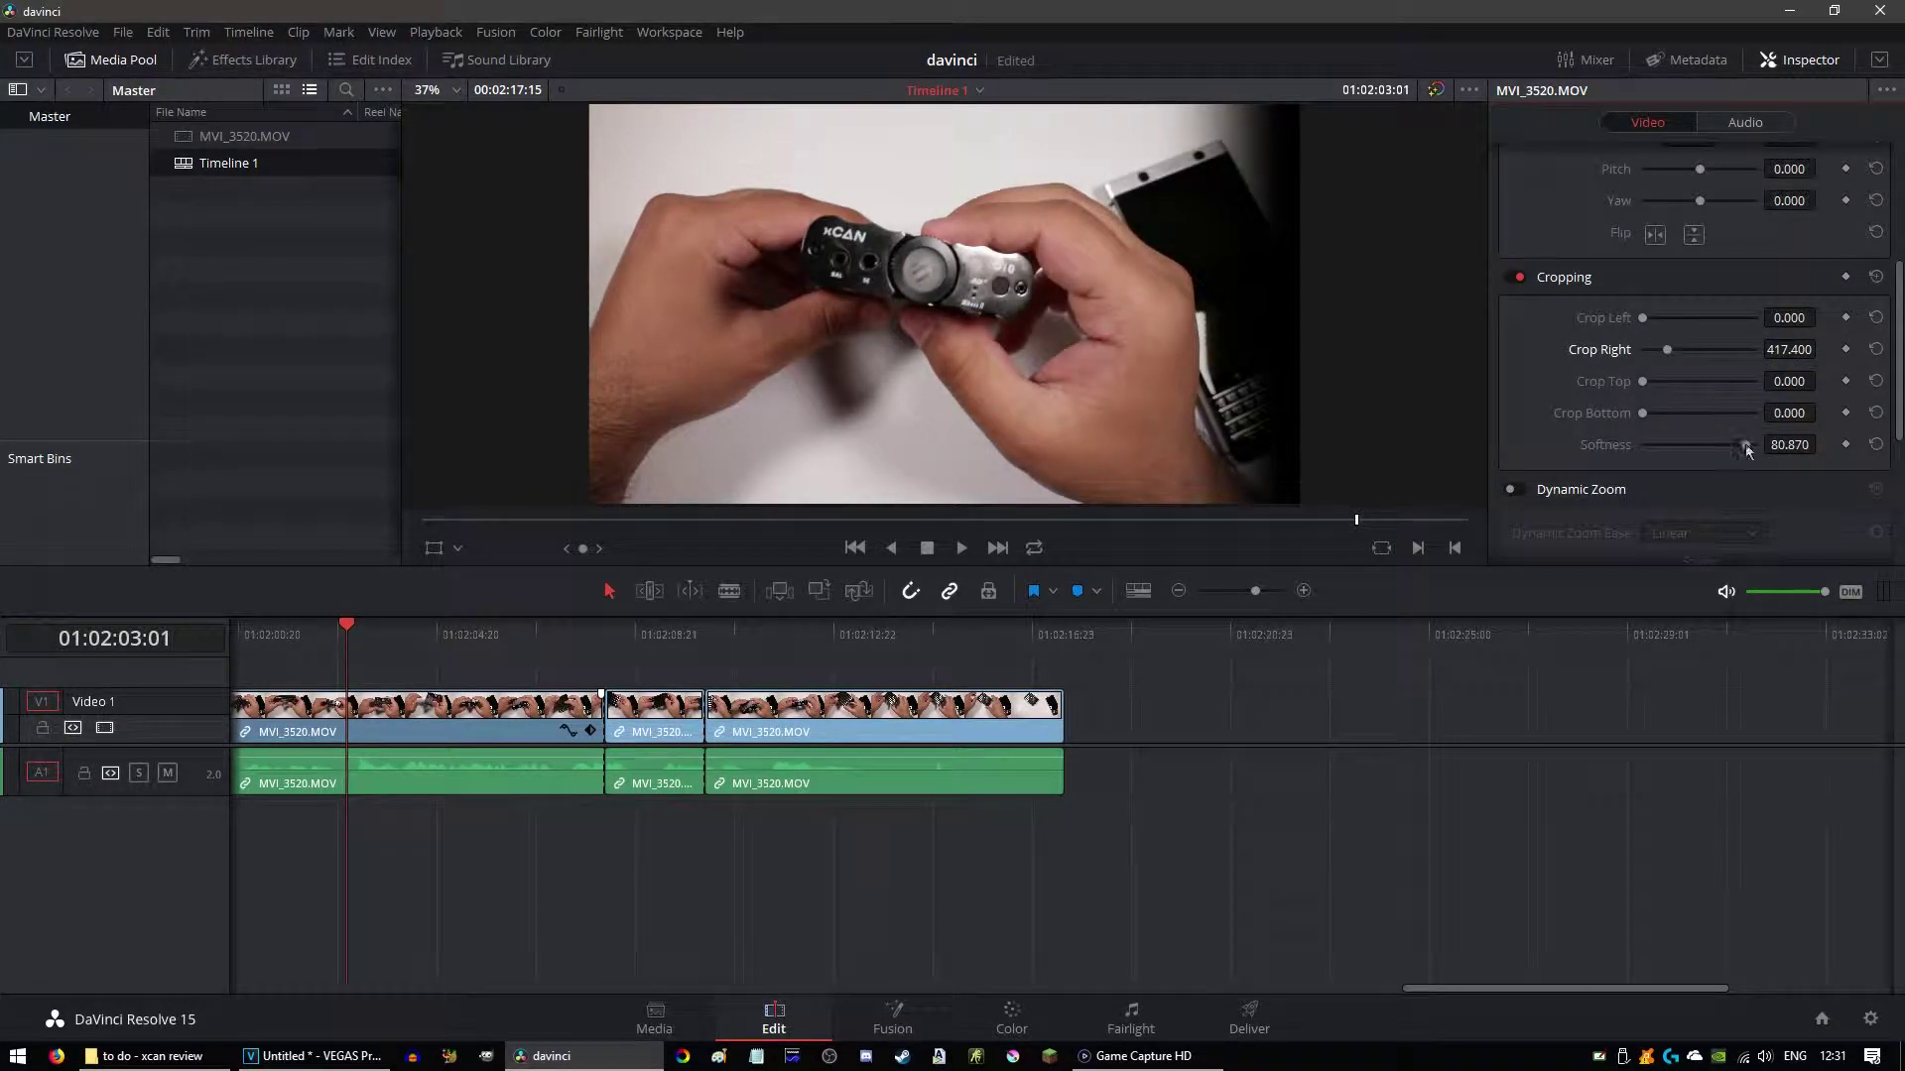
drag(1747, 444, 1634, 451)
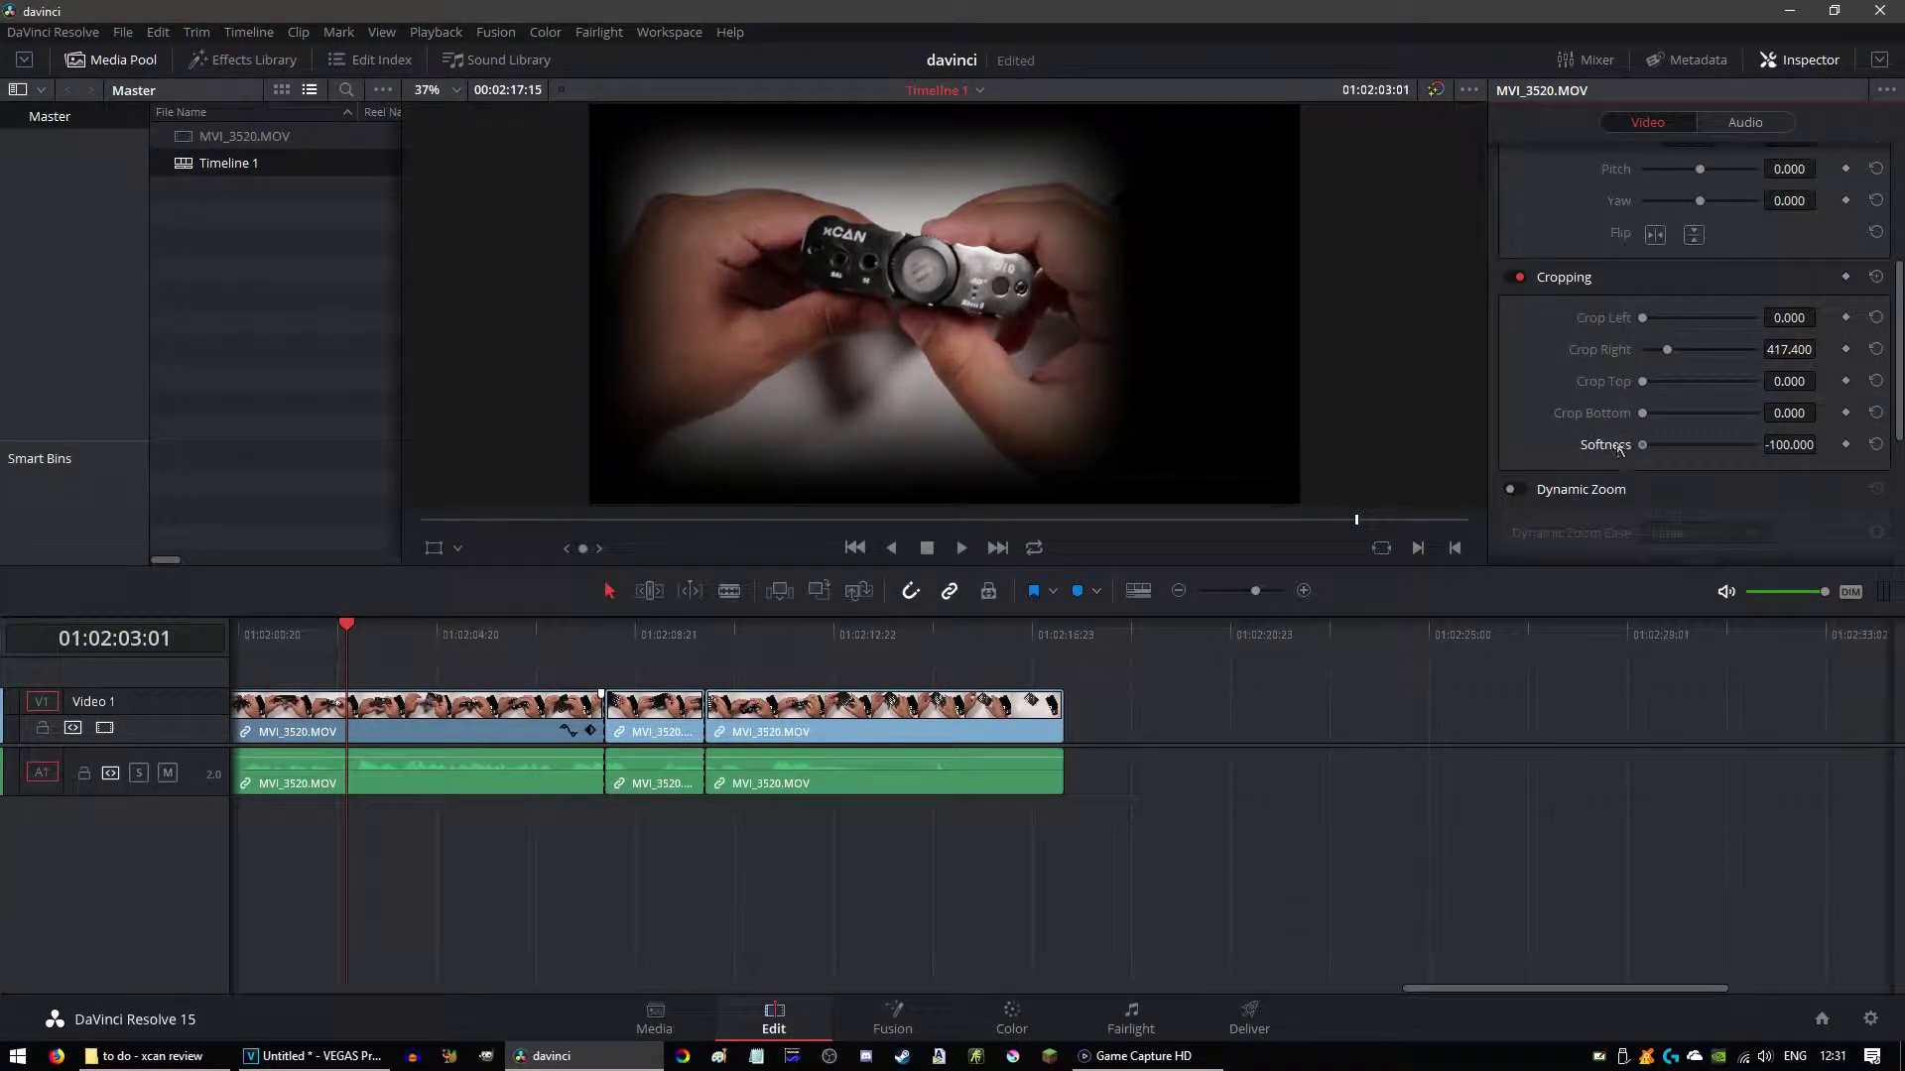
drag(1664, 353, 1631, 351)
drag(1646, 445, 1753, 433)
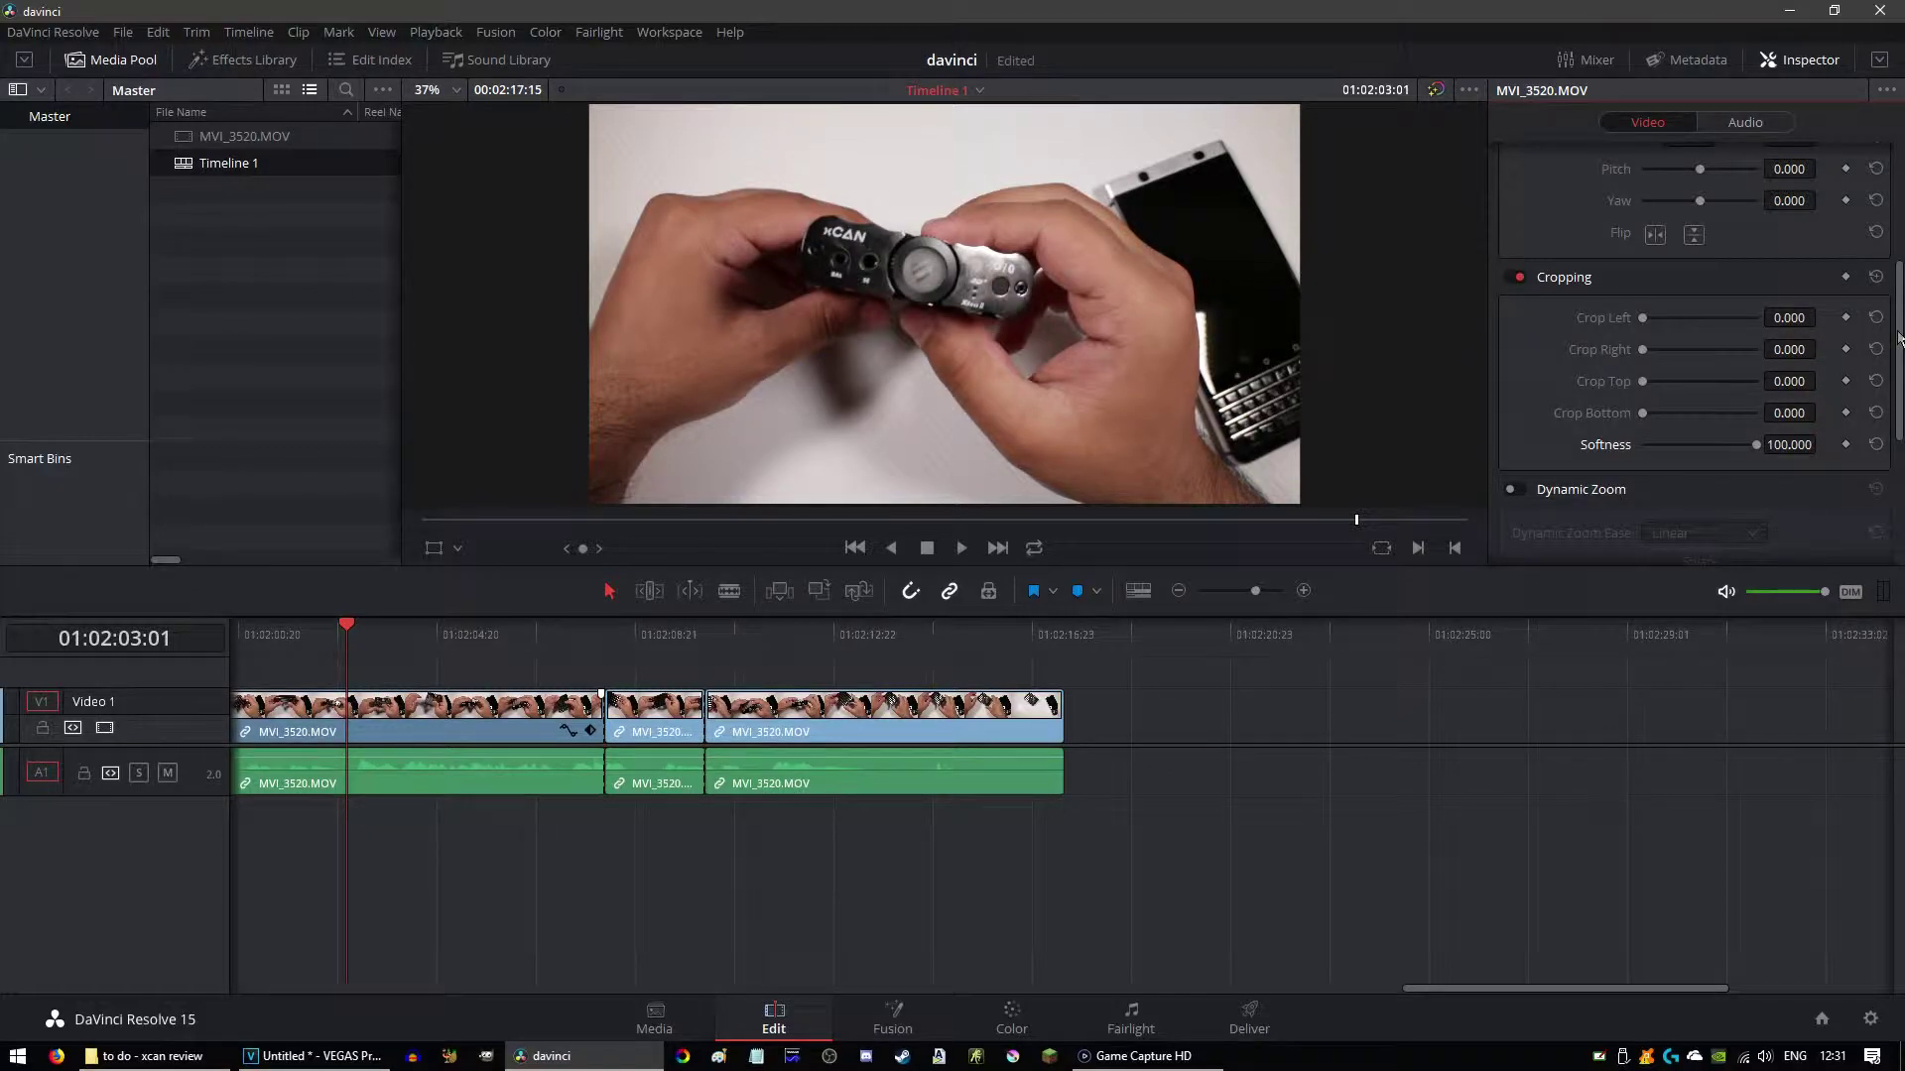
Step: Set the clip's Zoom to 0.370 and Position to X 524, Y -262, then open the Deliver page
scroll(1898, 337, up, 3)
scroll(1898, 337, down, 1)
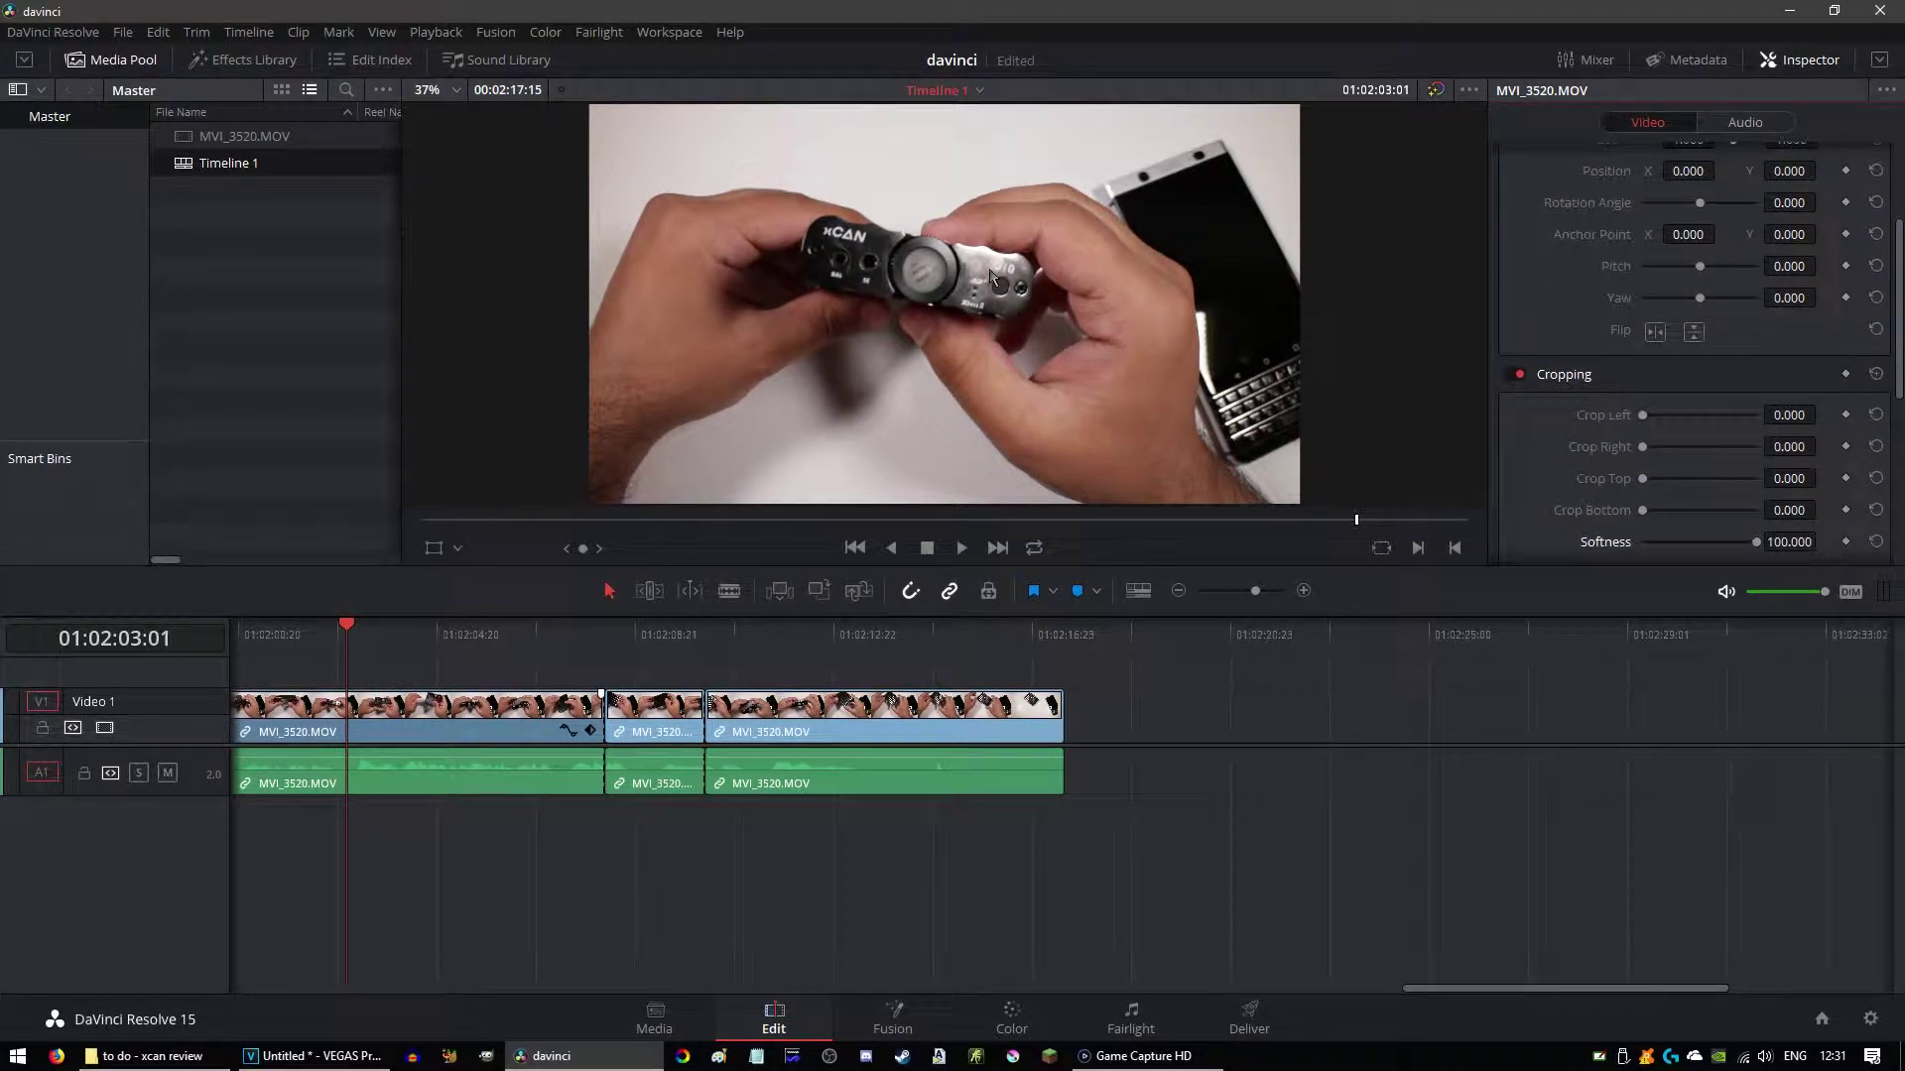
scroll(1676, 392, up, 4)
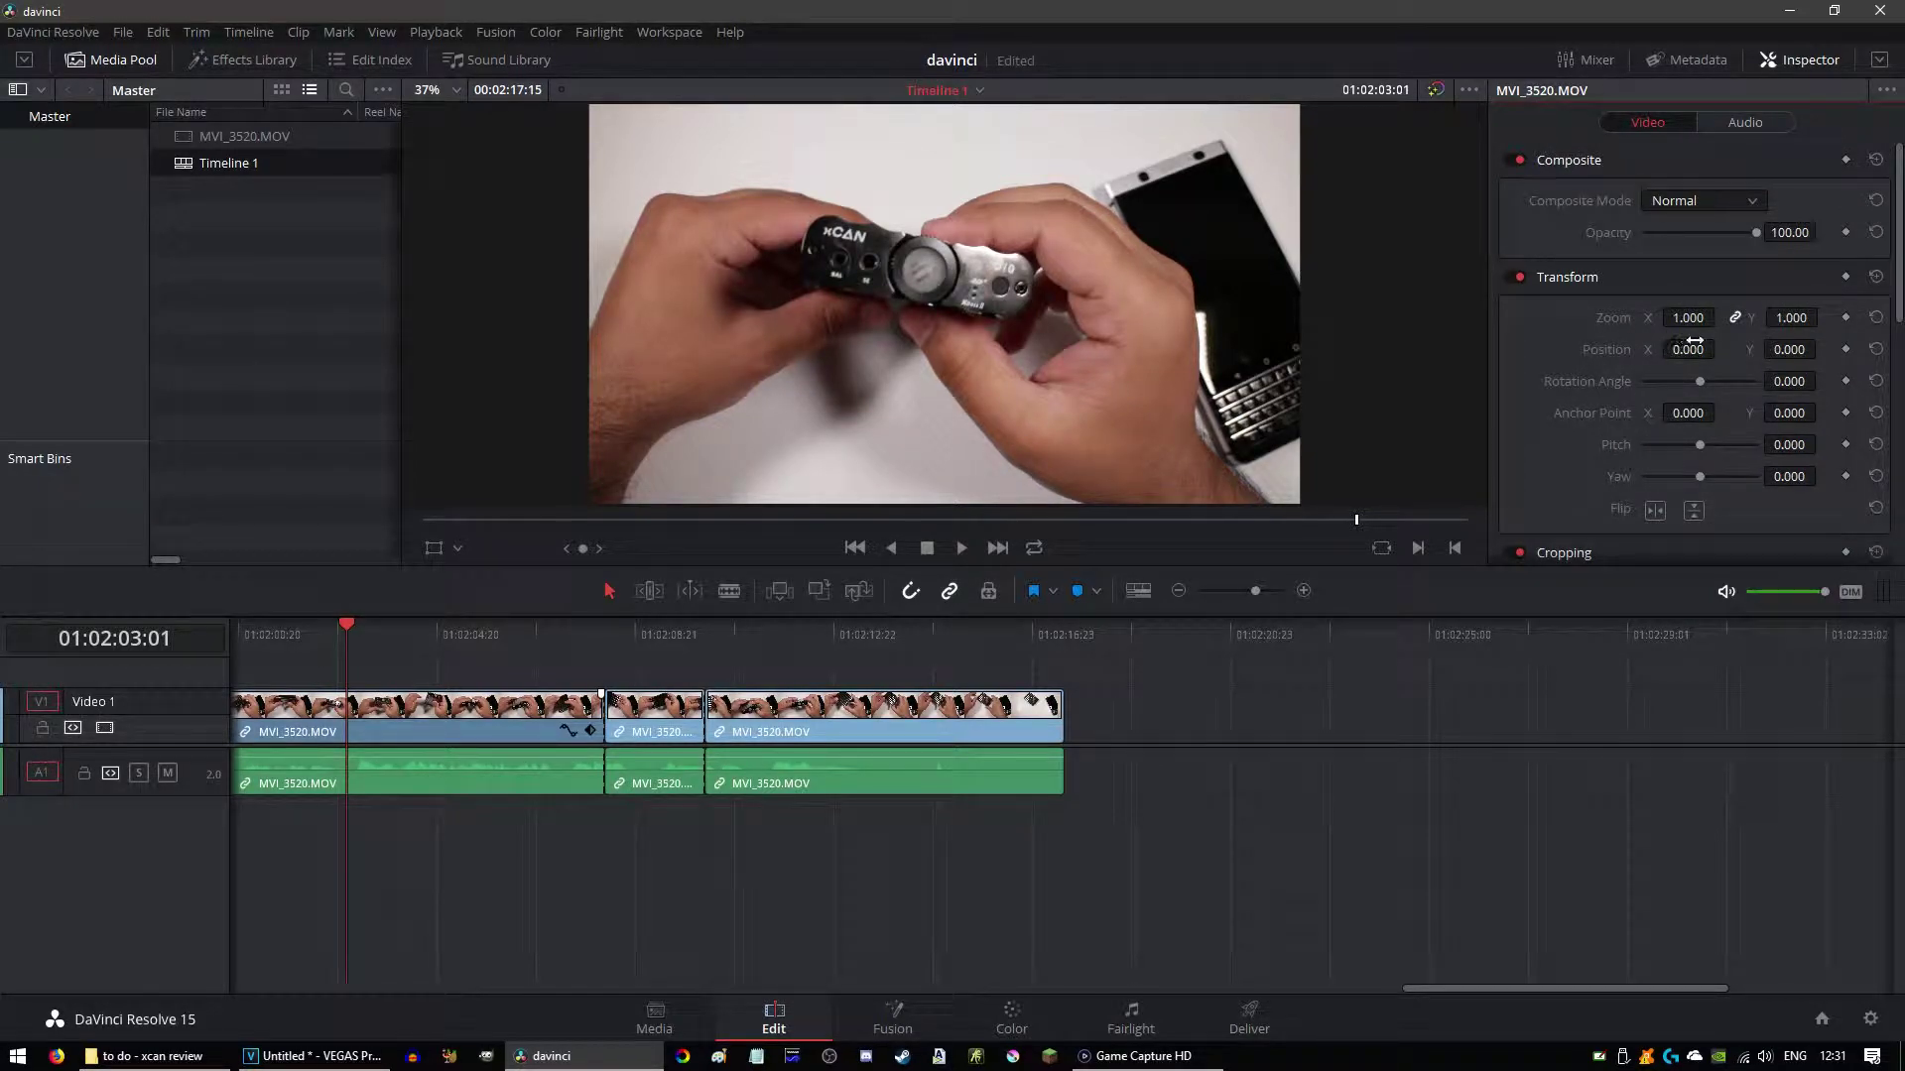
drag(1687, 317, 1664, 353)
drag(1792, 349, 1779, 351)
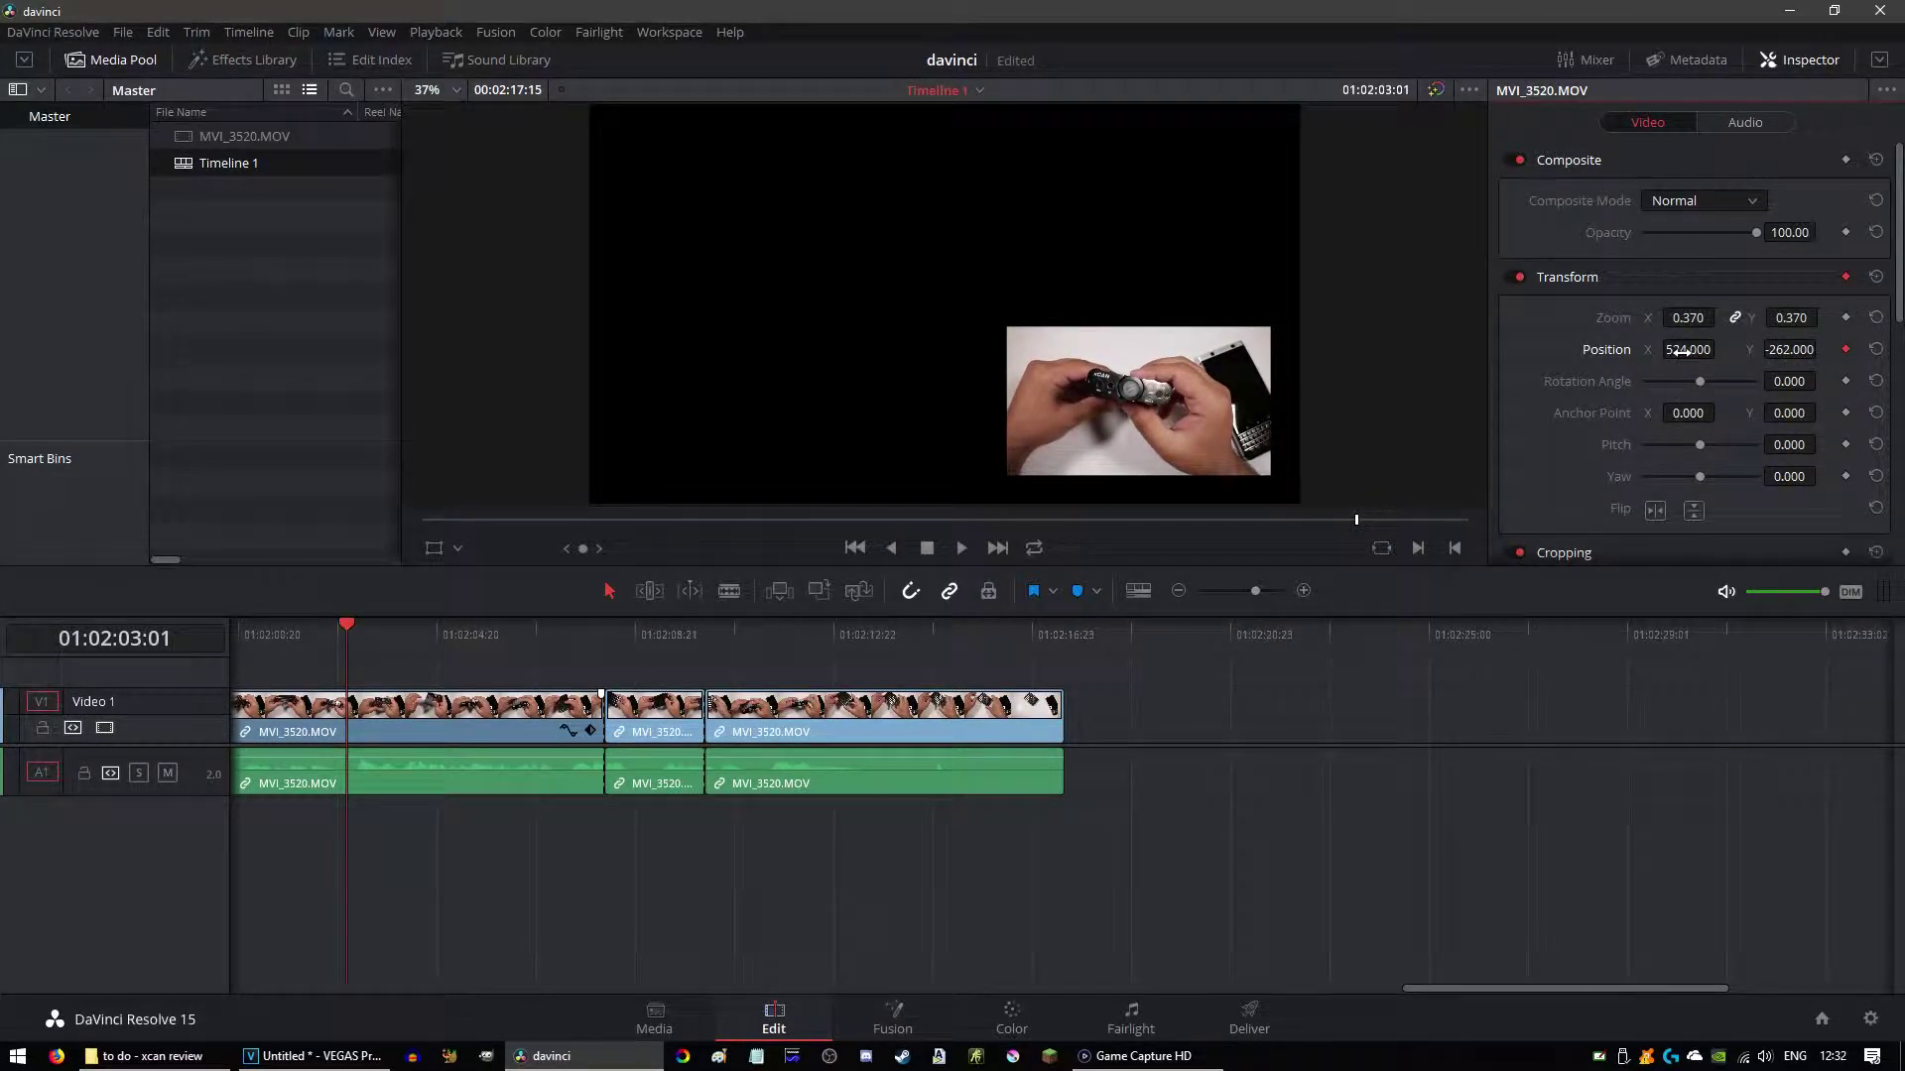
drag(1683, 351, 1684, 352)
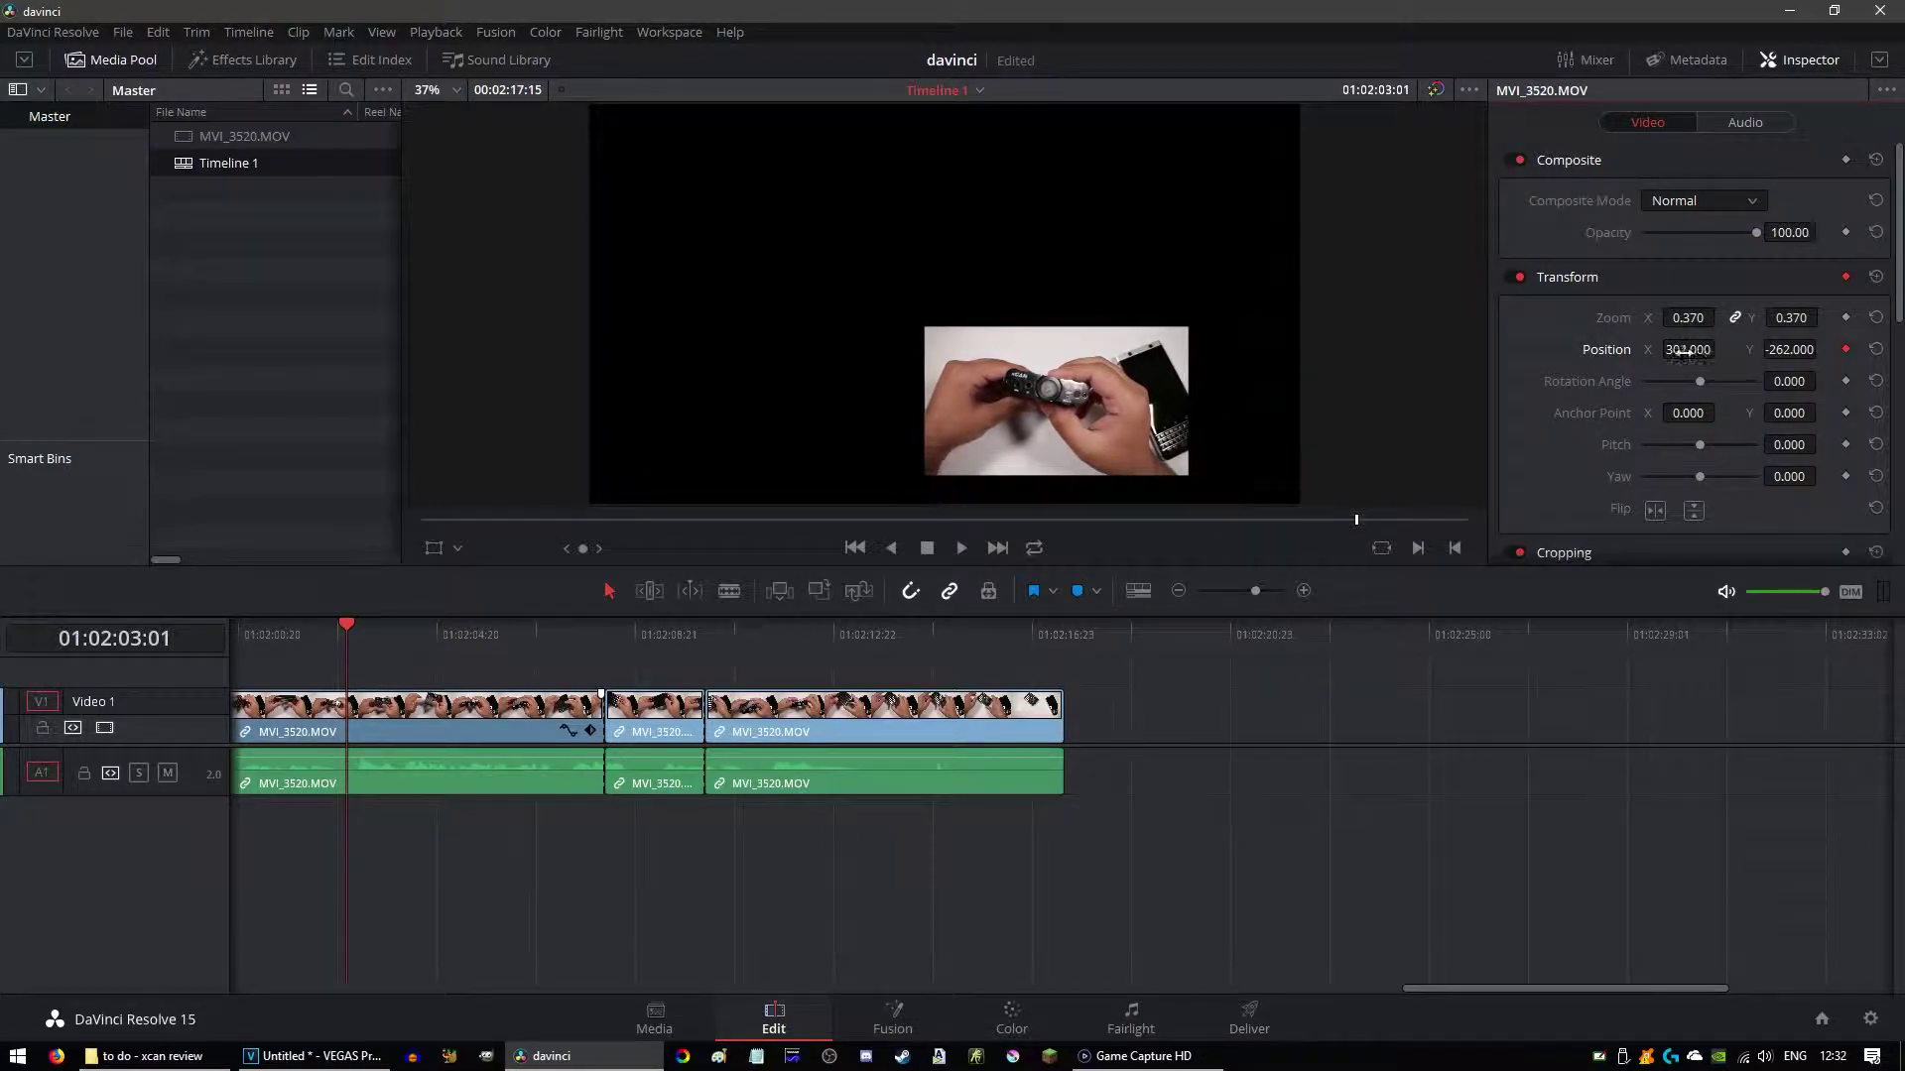
click(1846, 349)
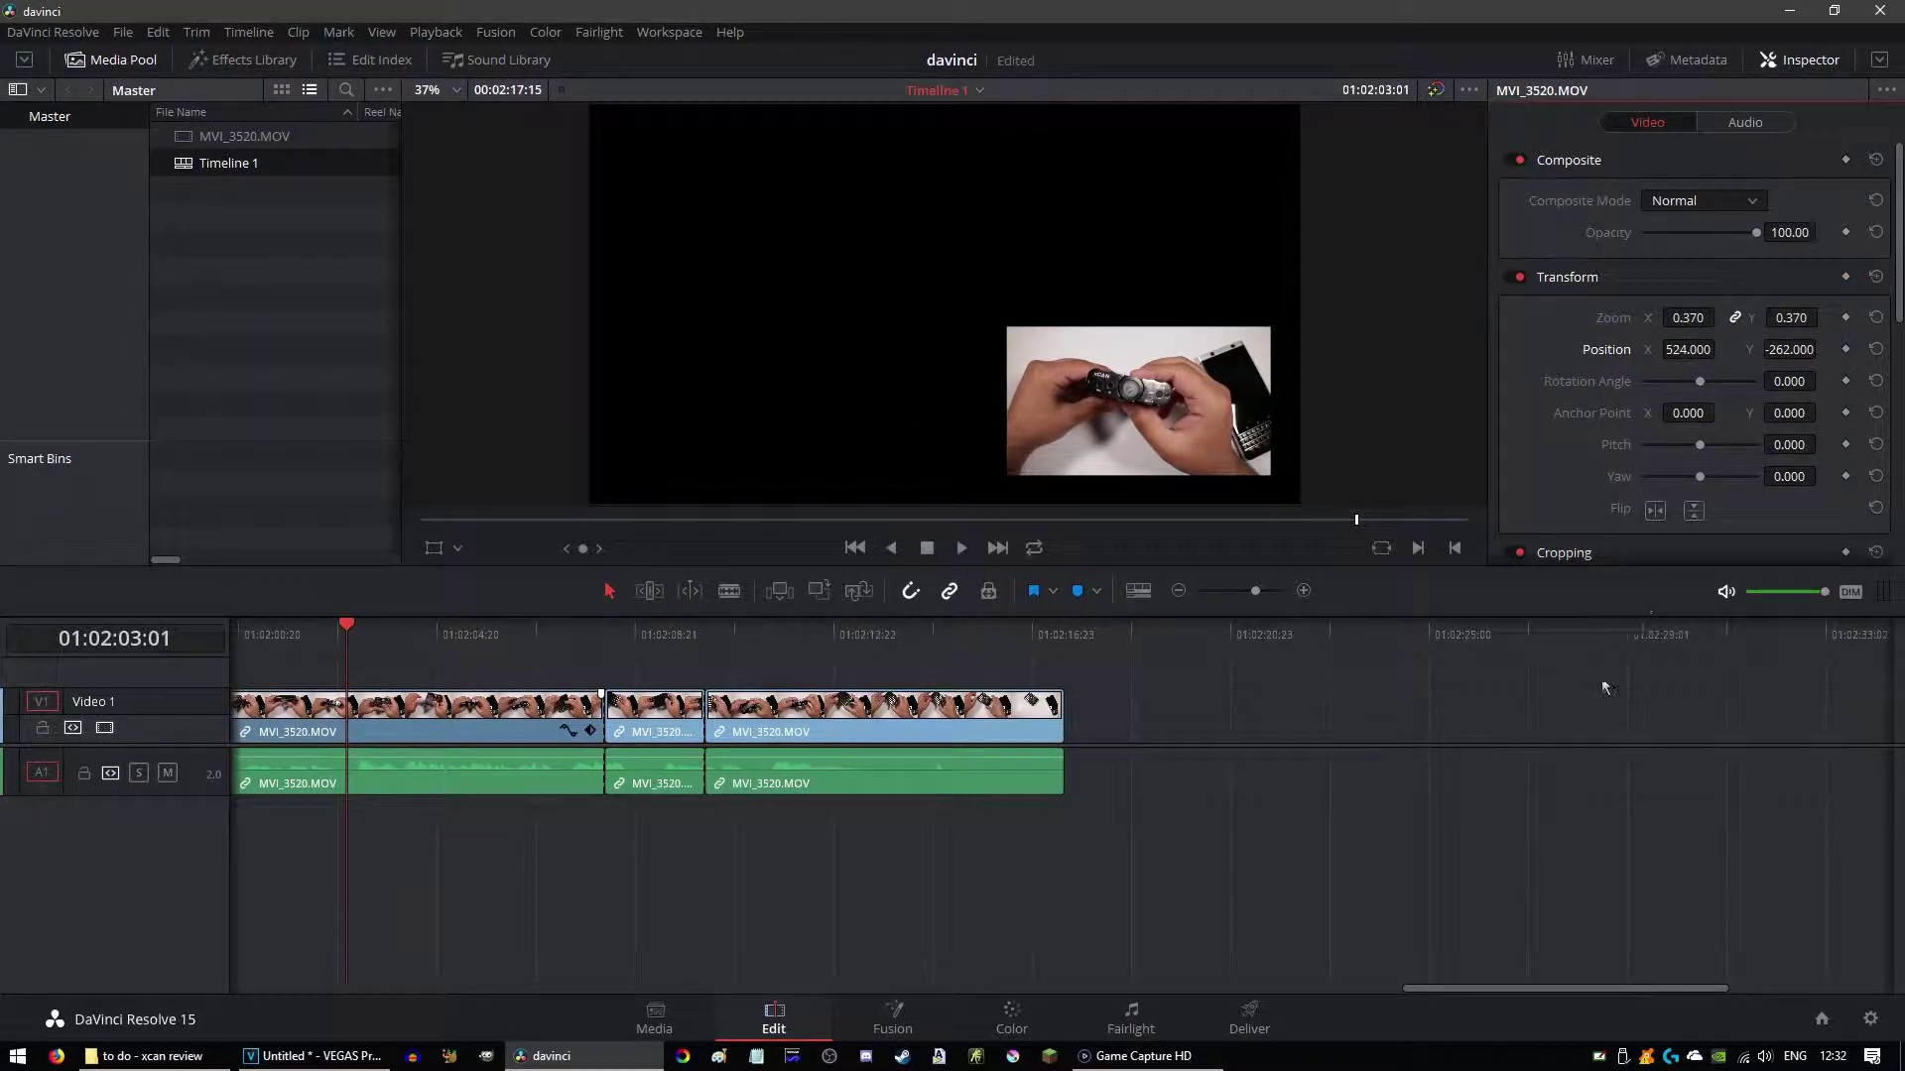
click(1250, 1019)
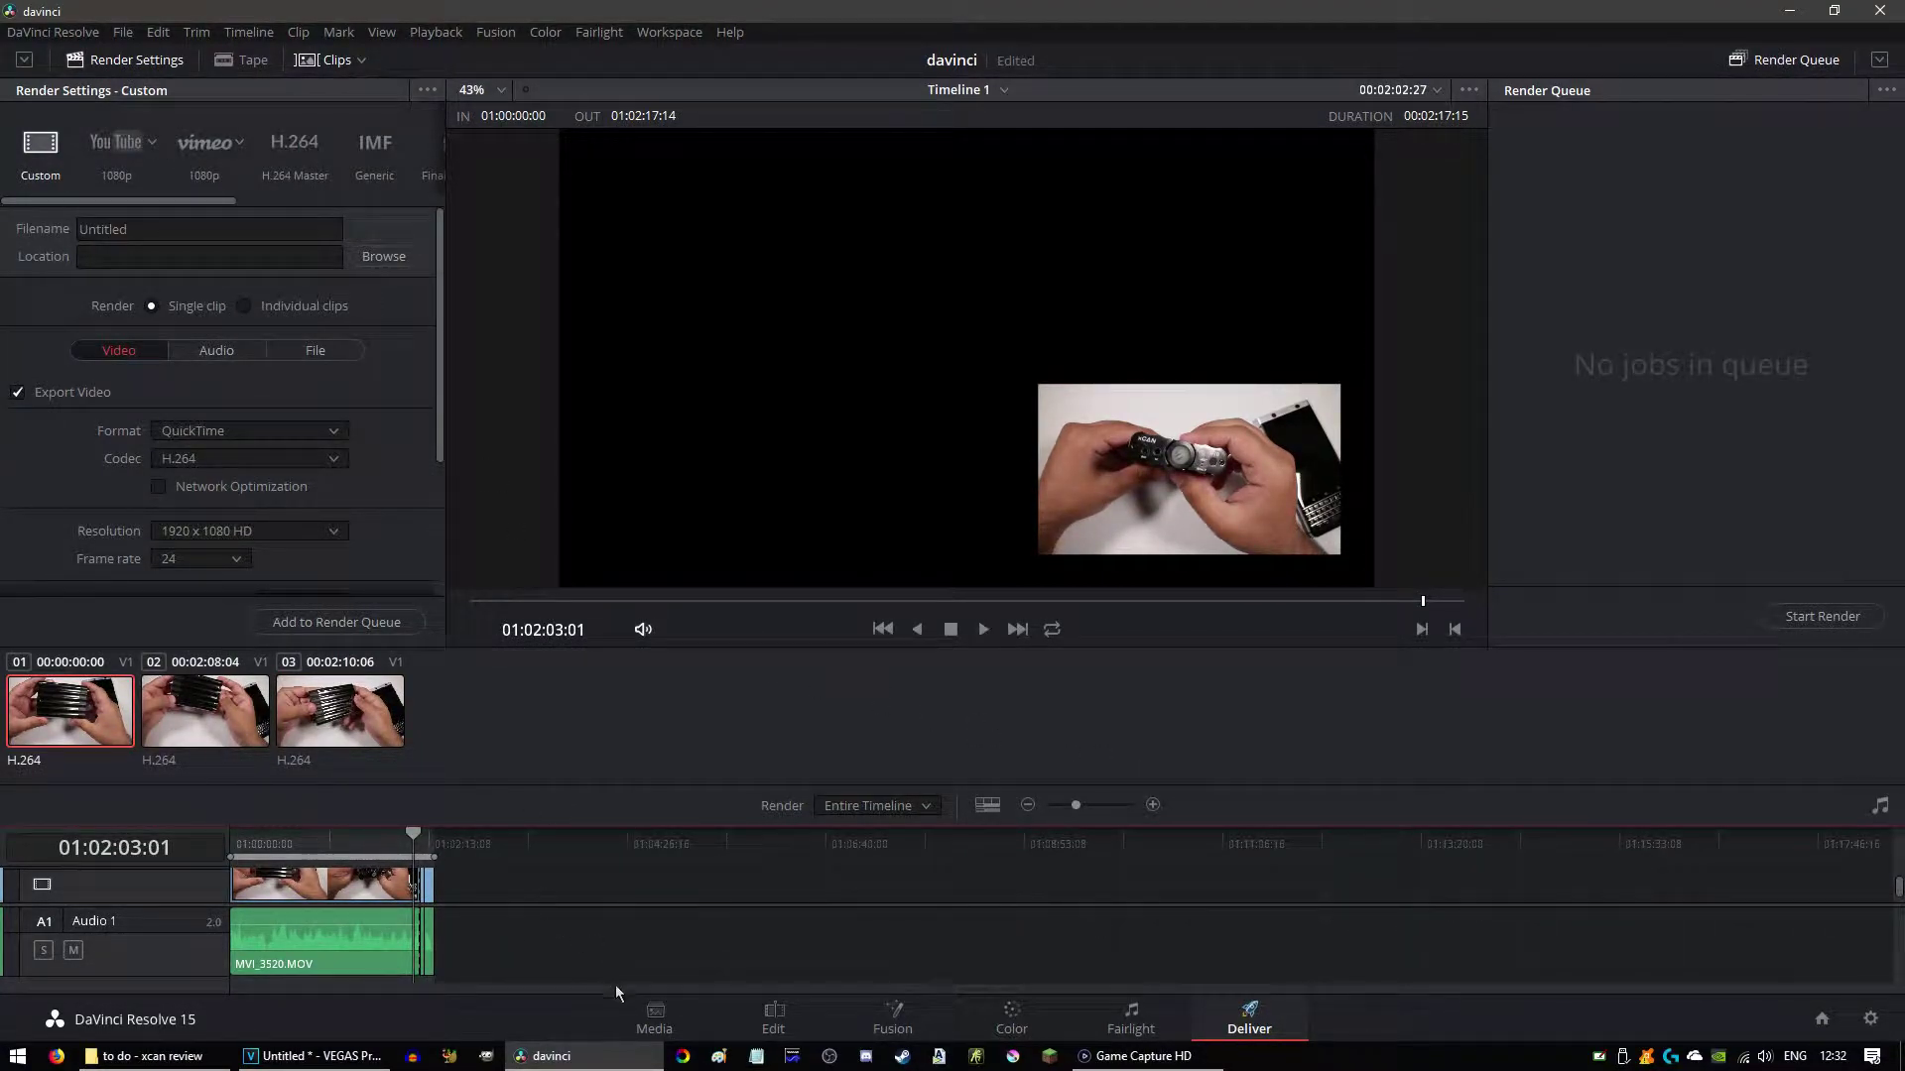
Step: On the Color page, show the keyframe timeline and move to 00:00:58:09 at the ridged case
click(1002, 1031)
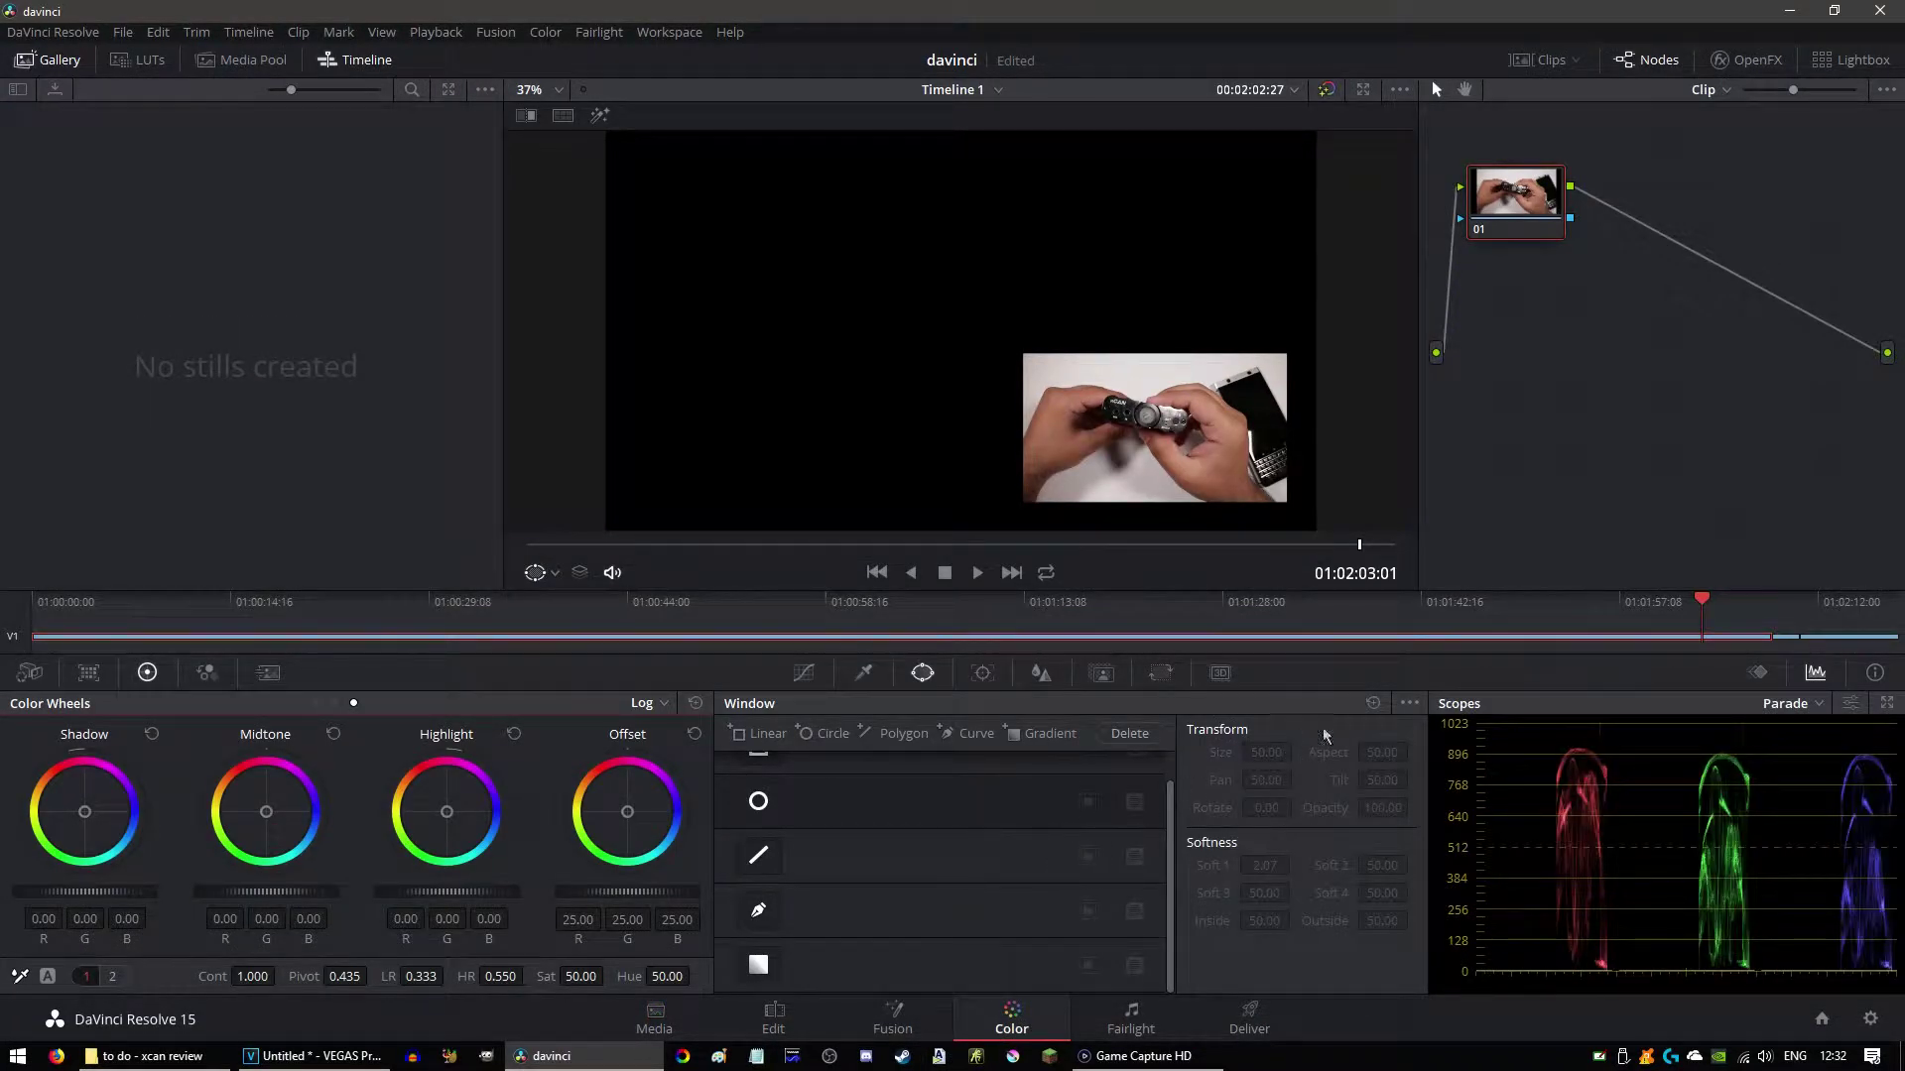
click(1757, 673)
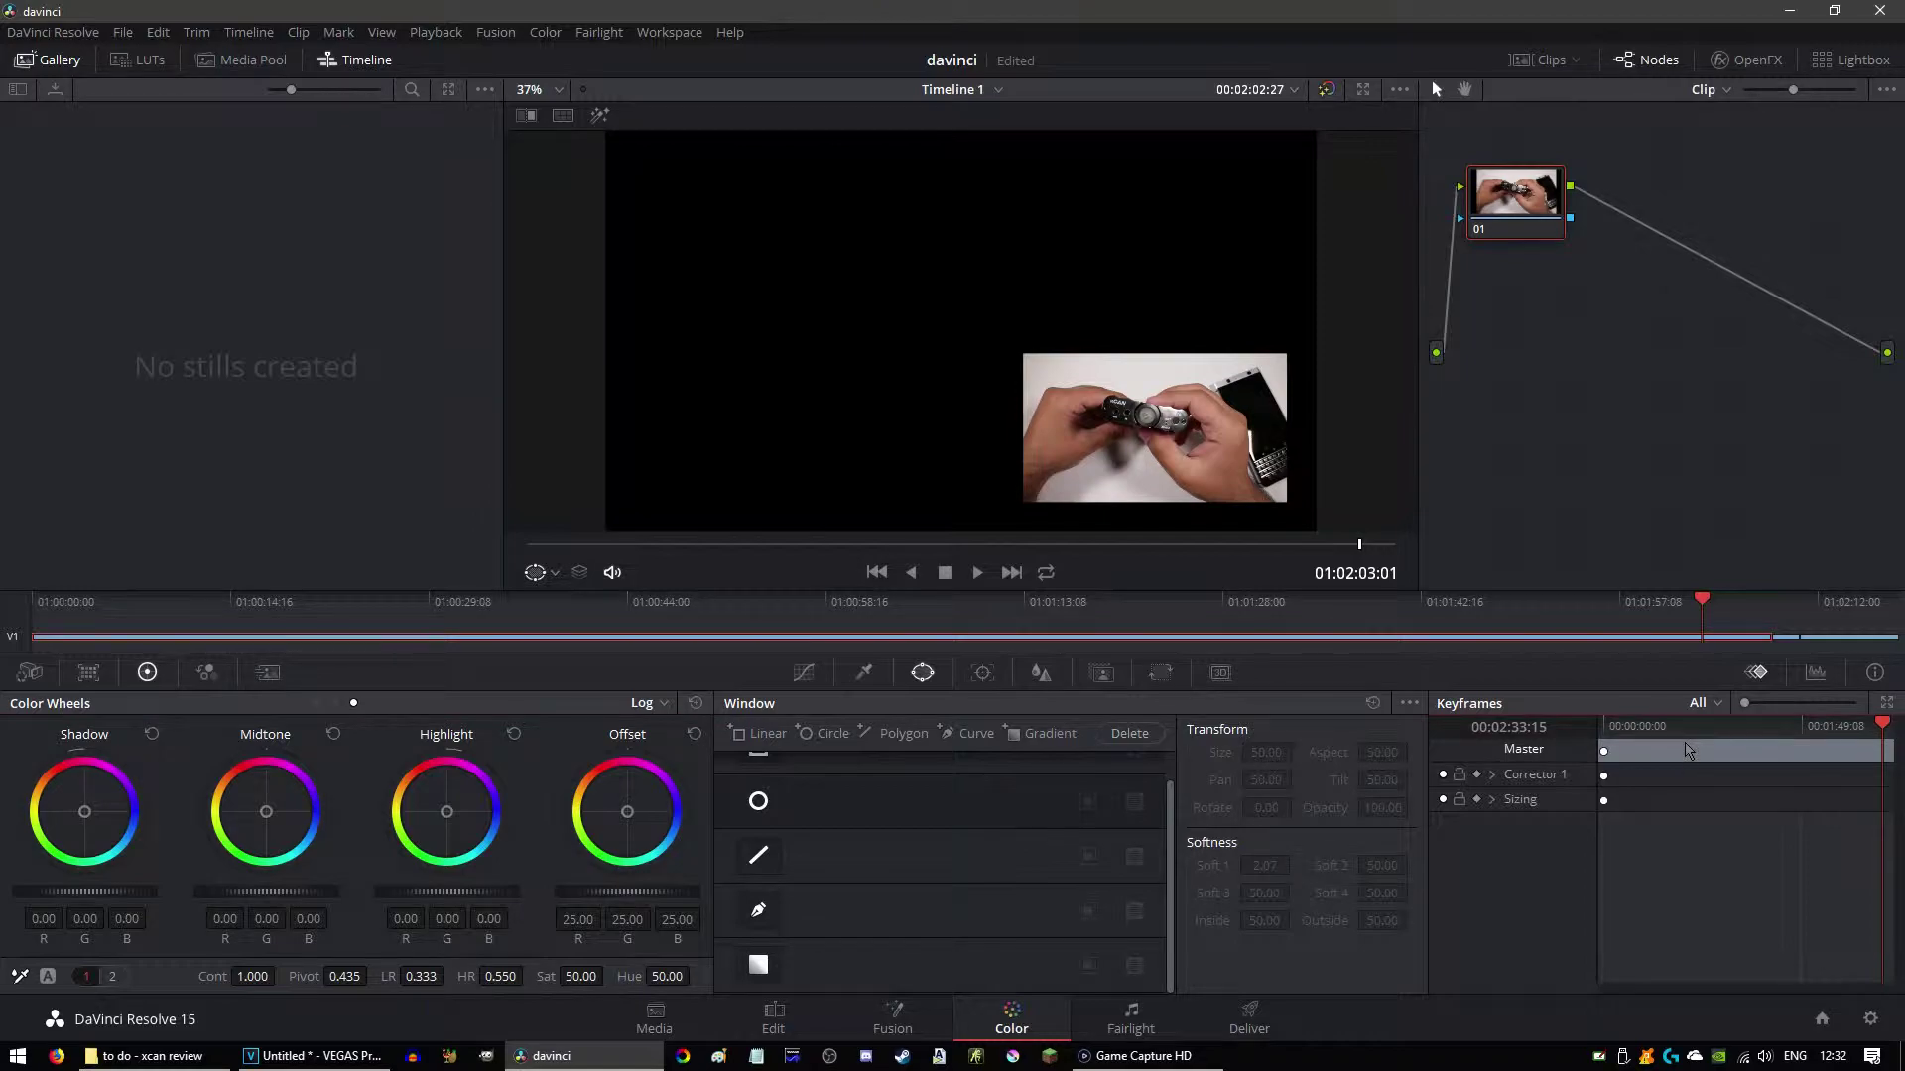
click(1711, 728)
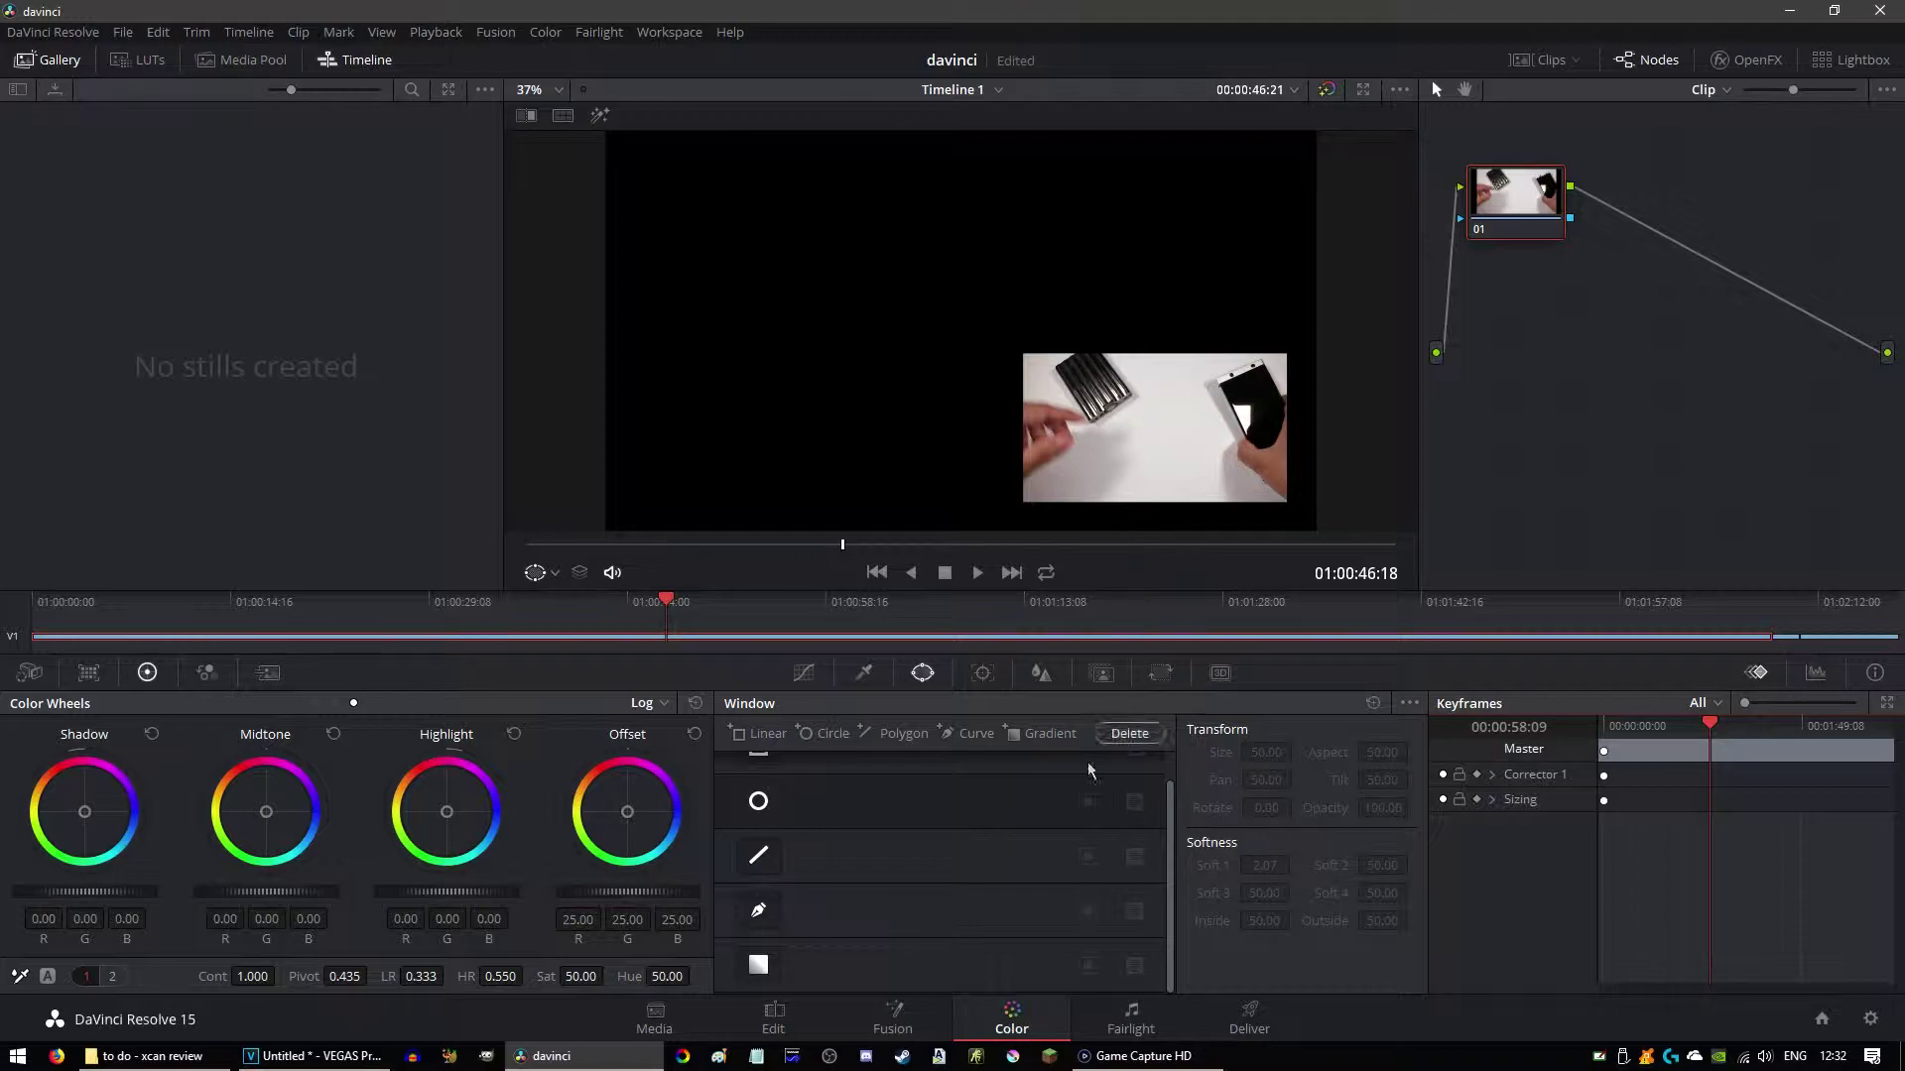
Step: Place a Linear rectangular window over the ridged case at Pan 45.93, Tilt 53.98, with the Tracker showing
click(986, 682)
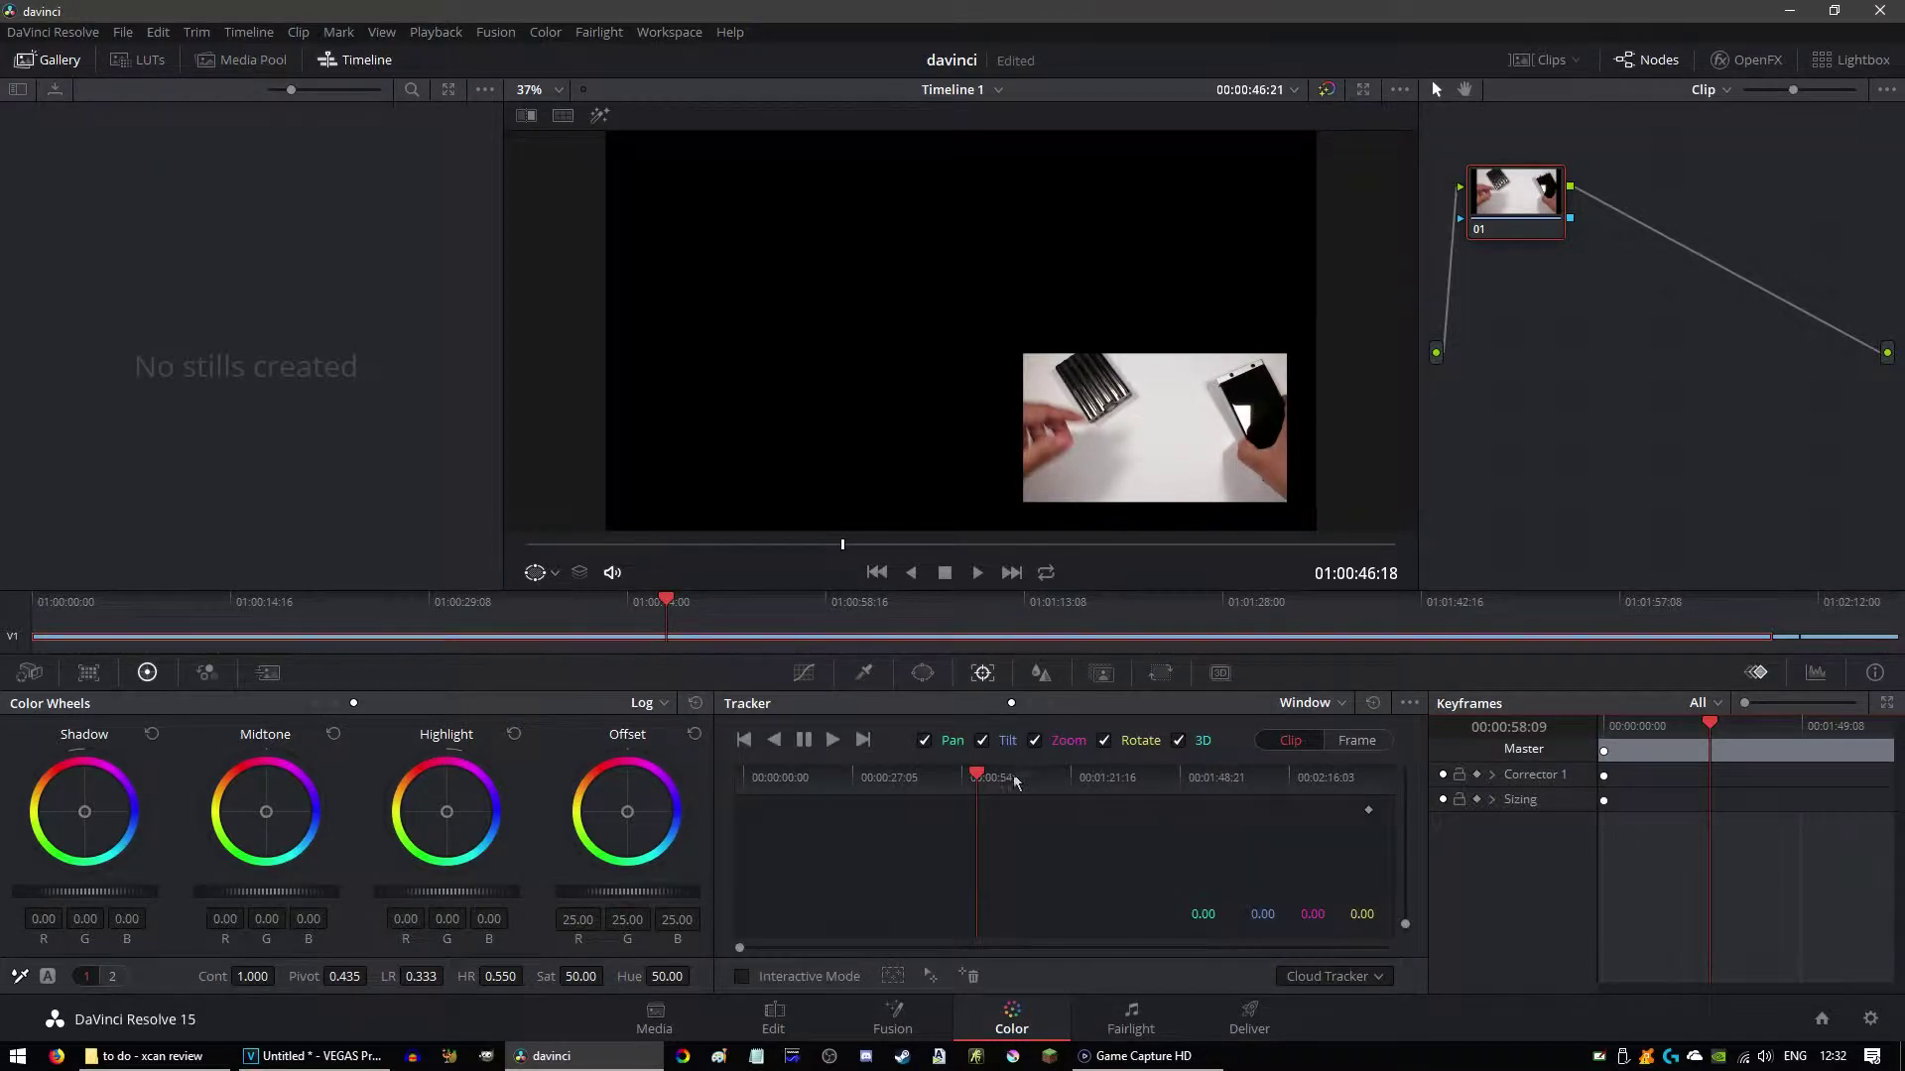
click(922, 675)
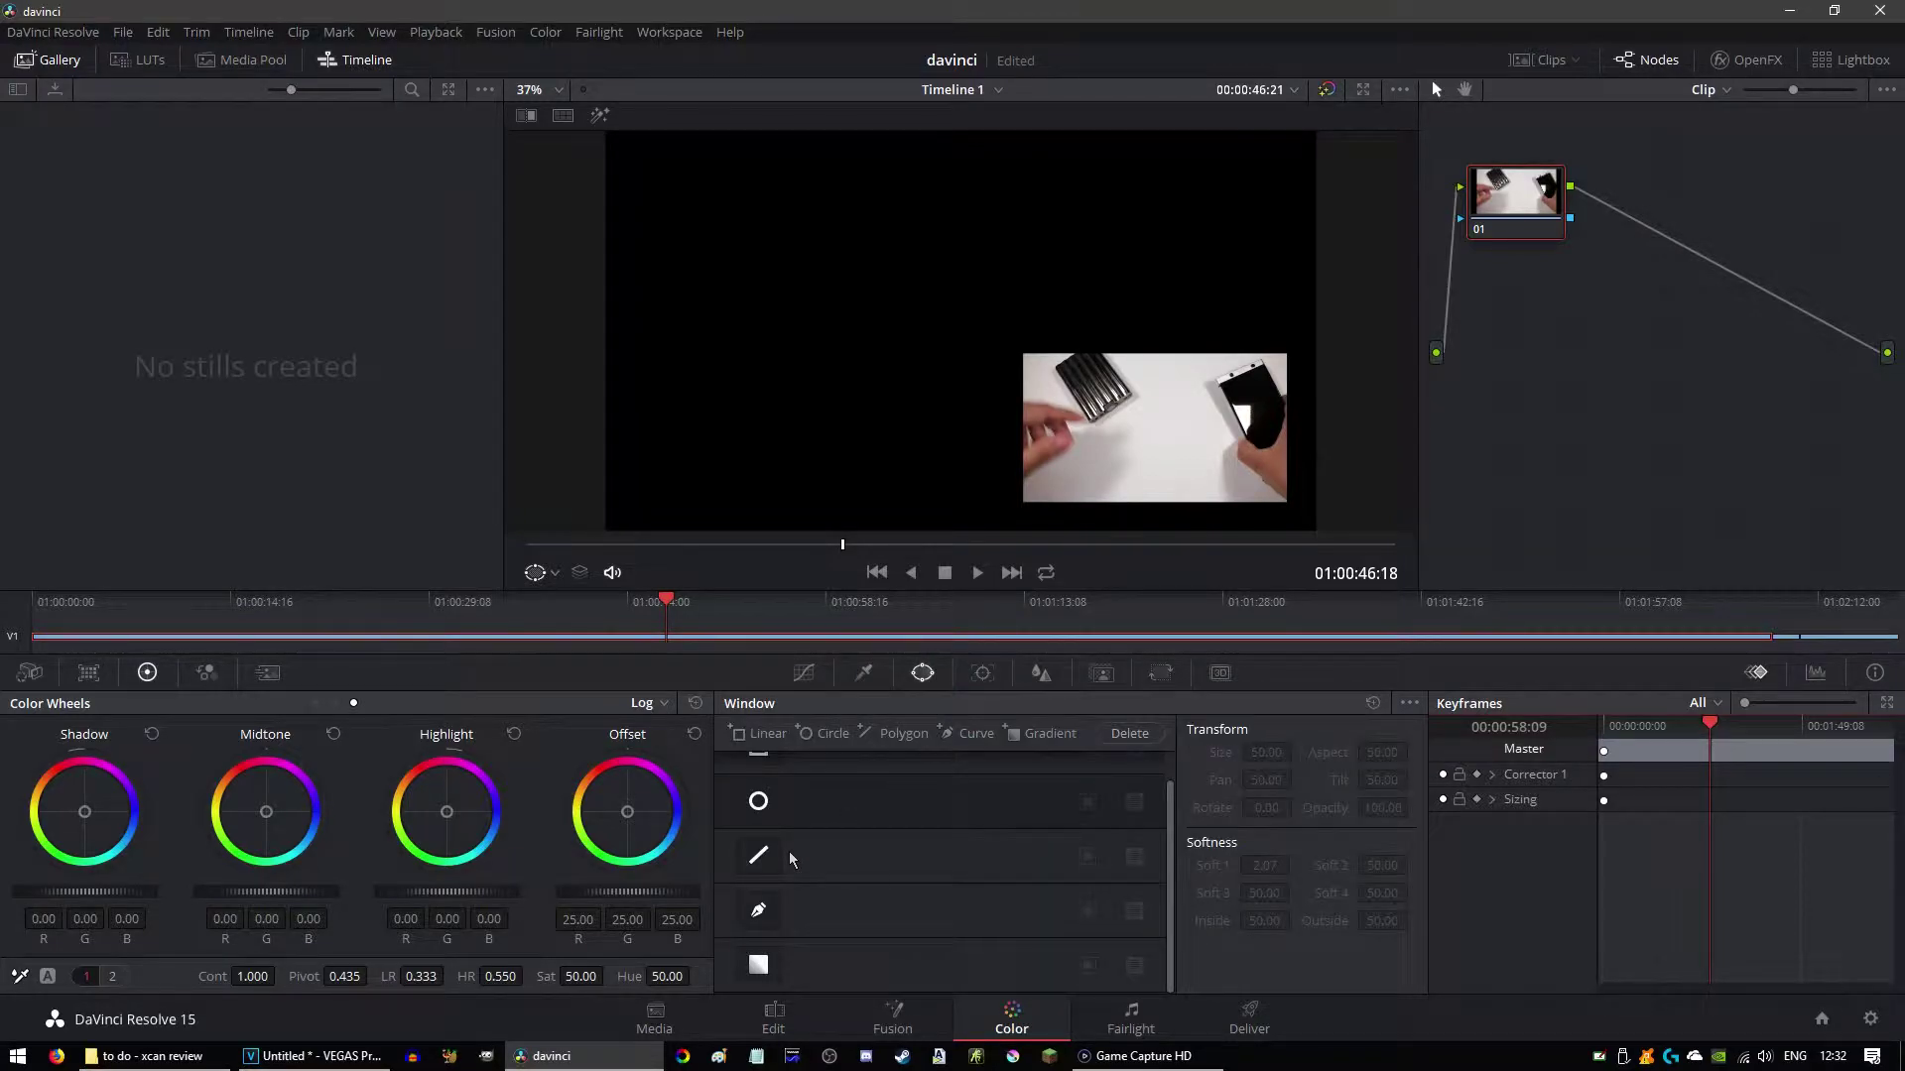
scroll(766, 938, up, 1)
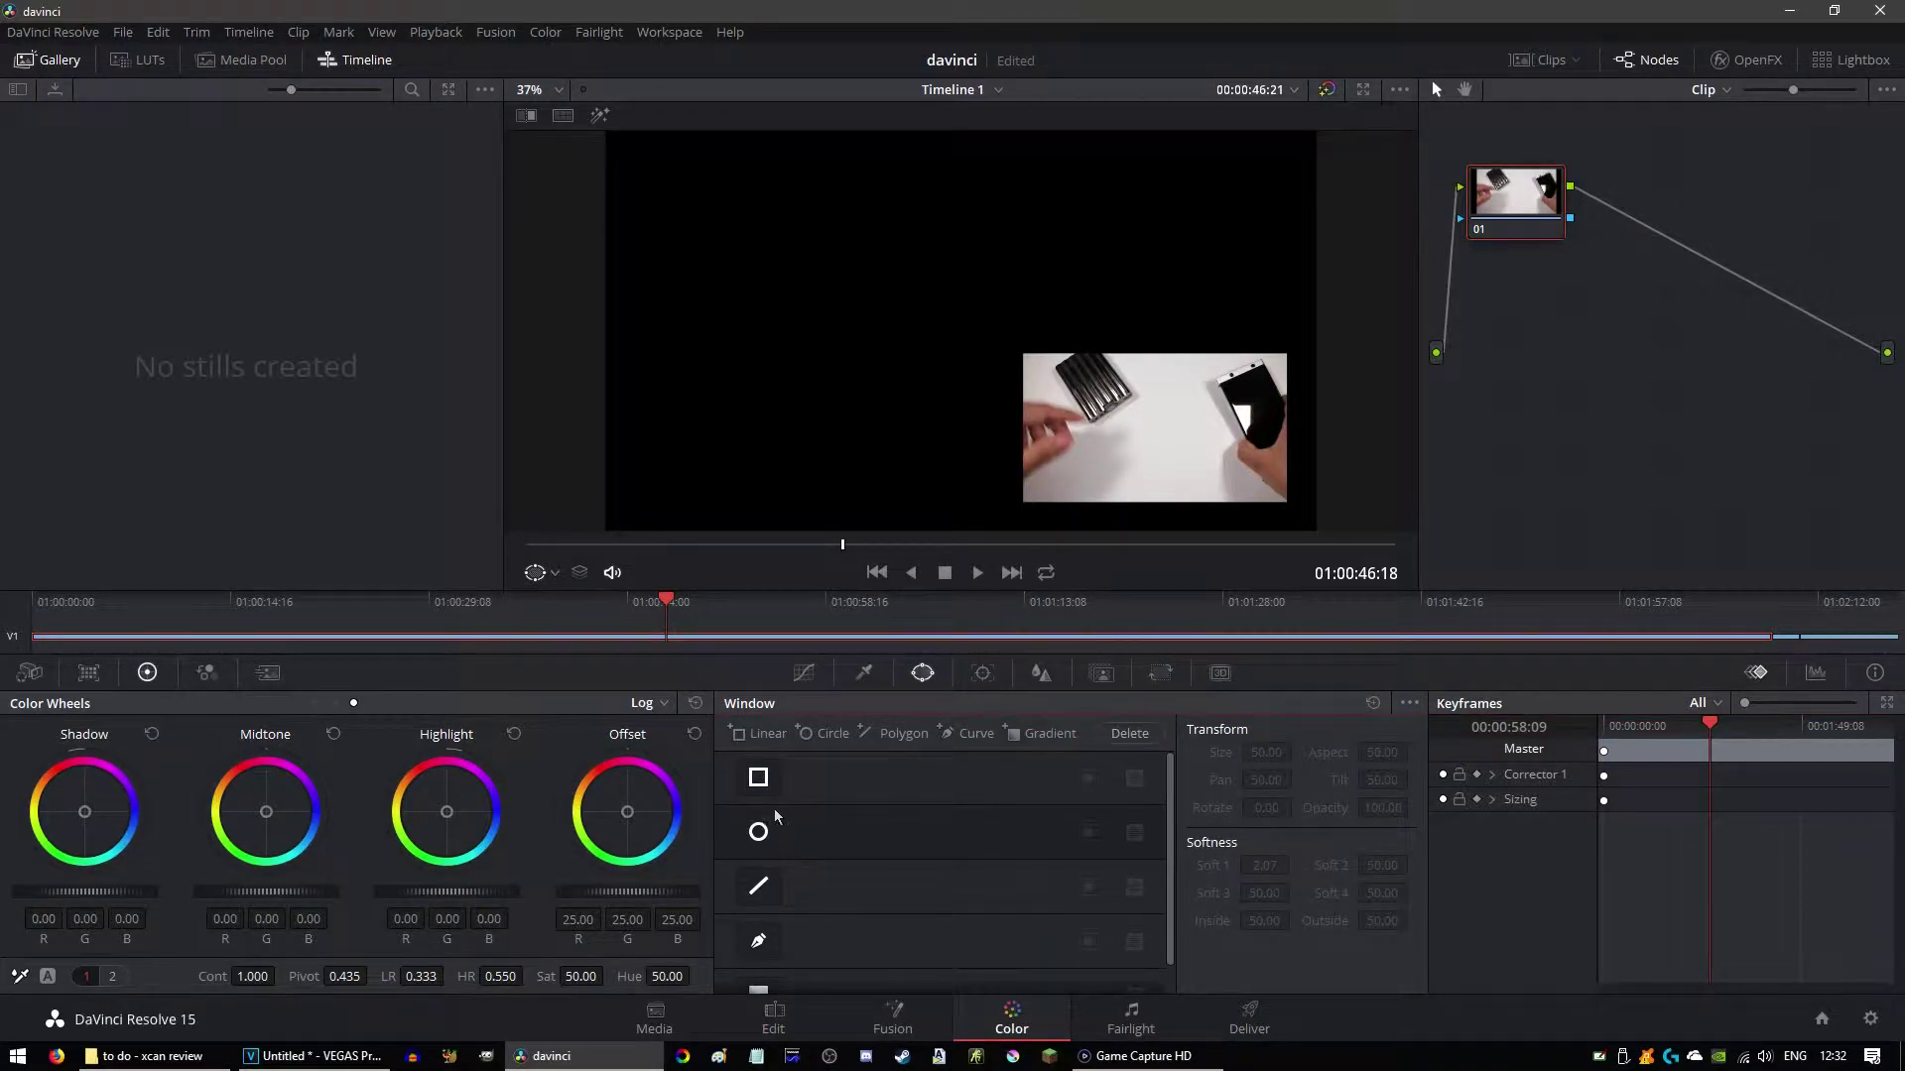
click(760, 782)
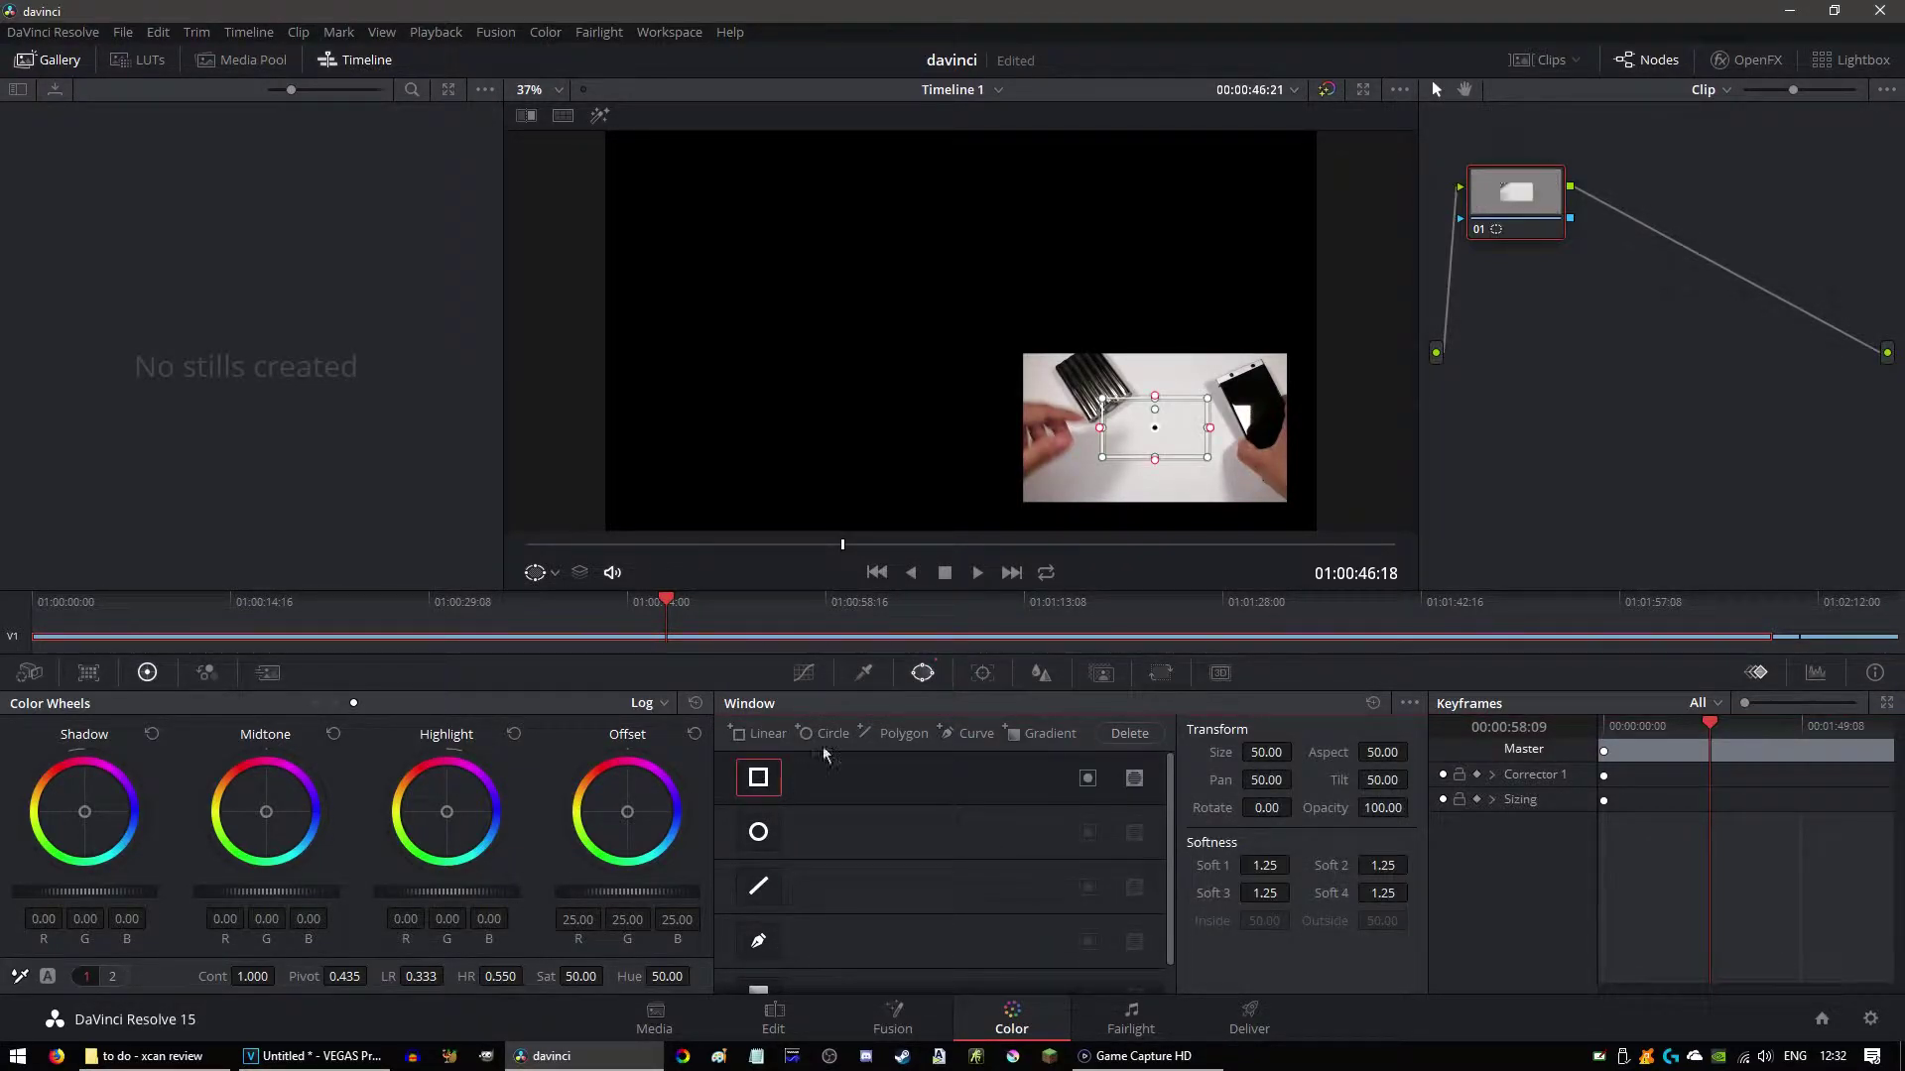
drag(1139, 439, 1055, 367)
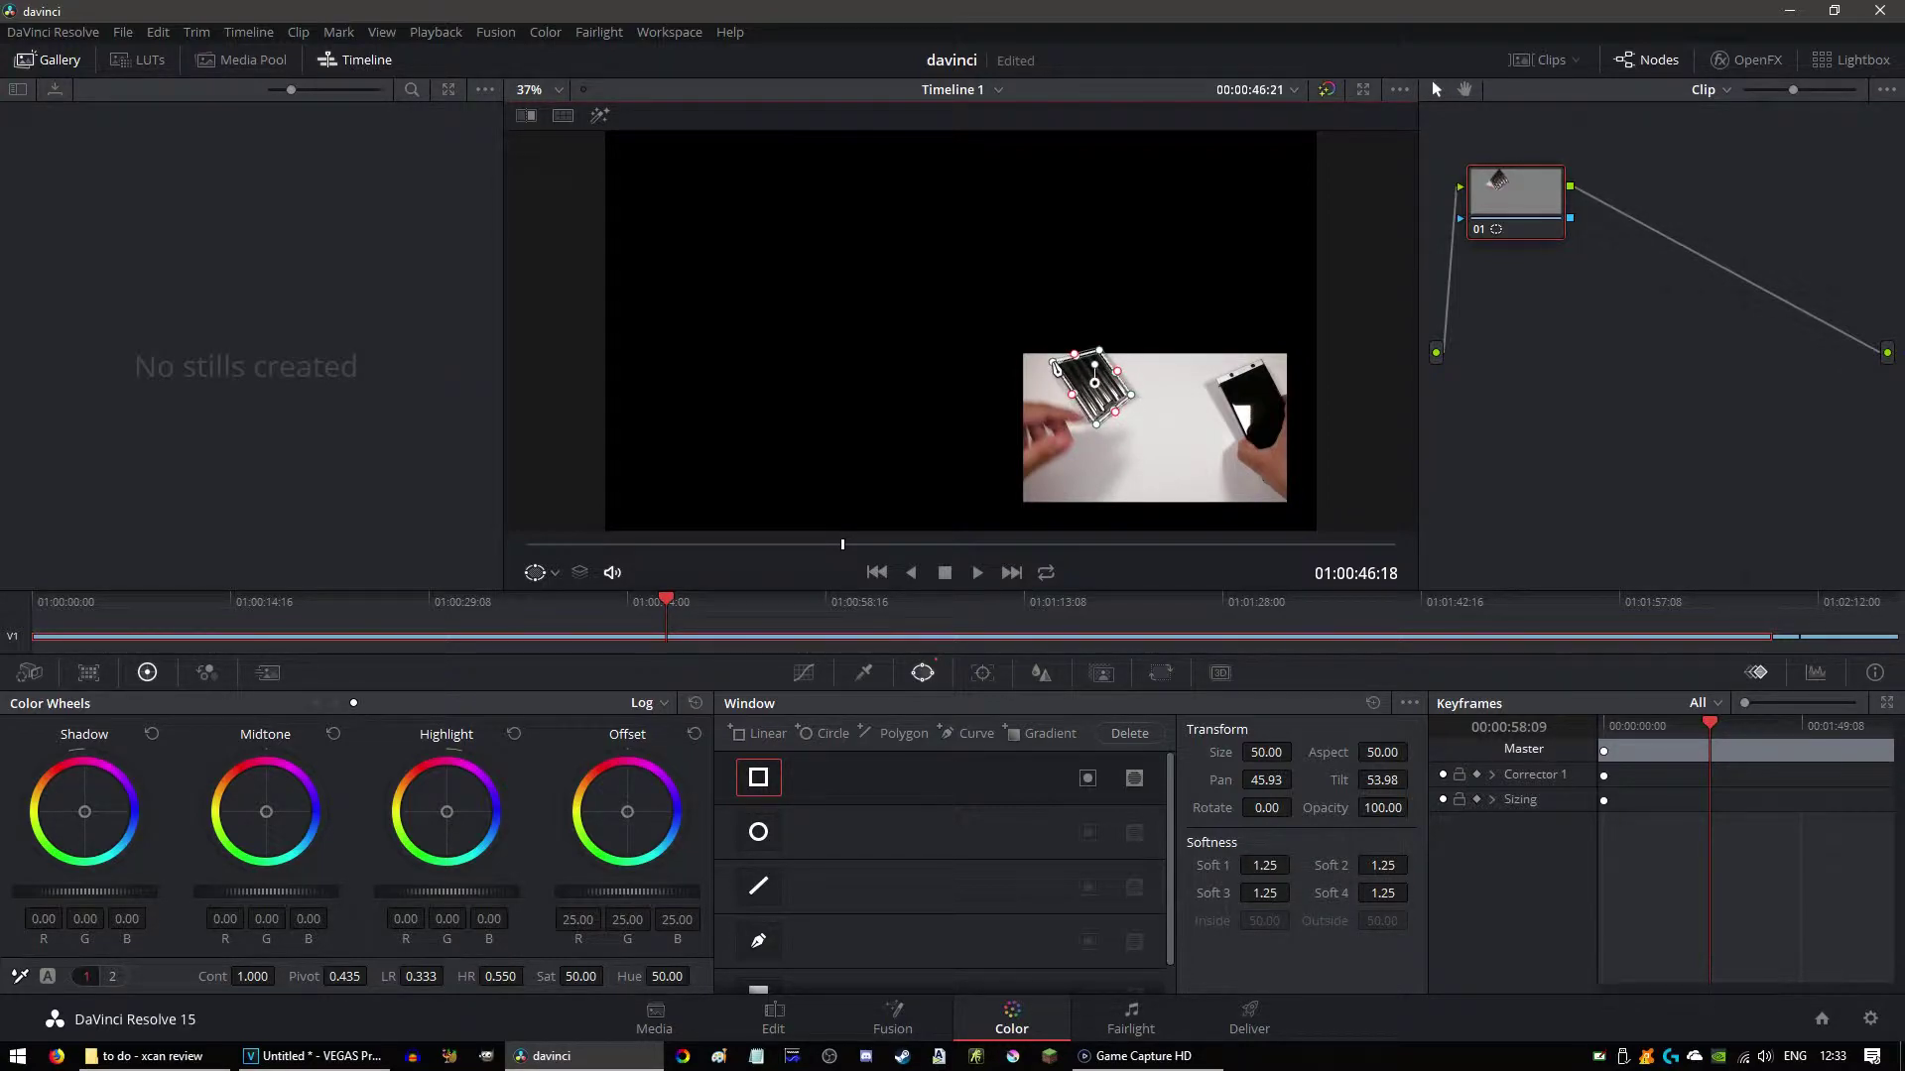
click(982, 674)
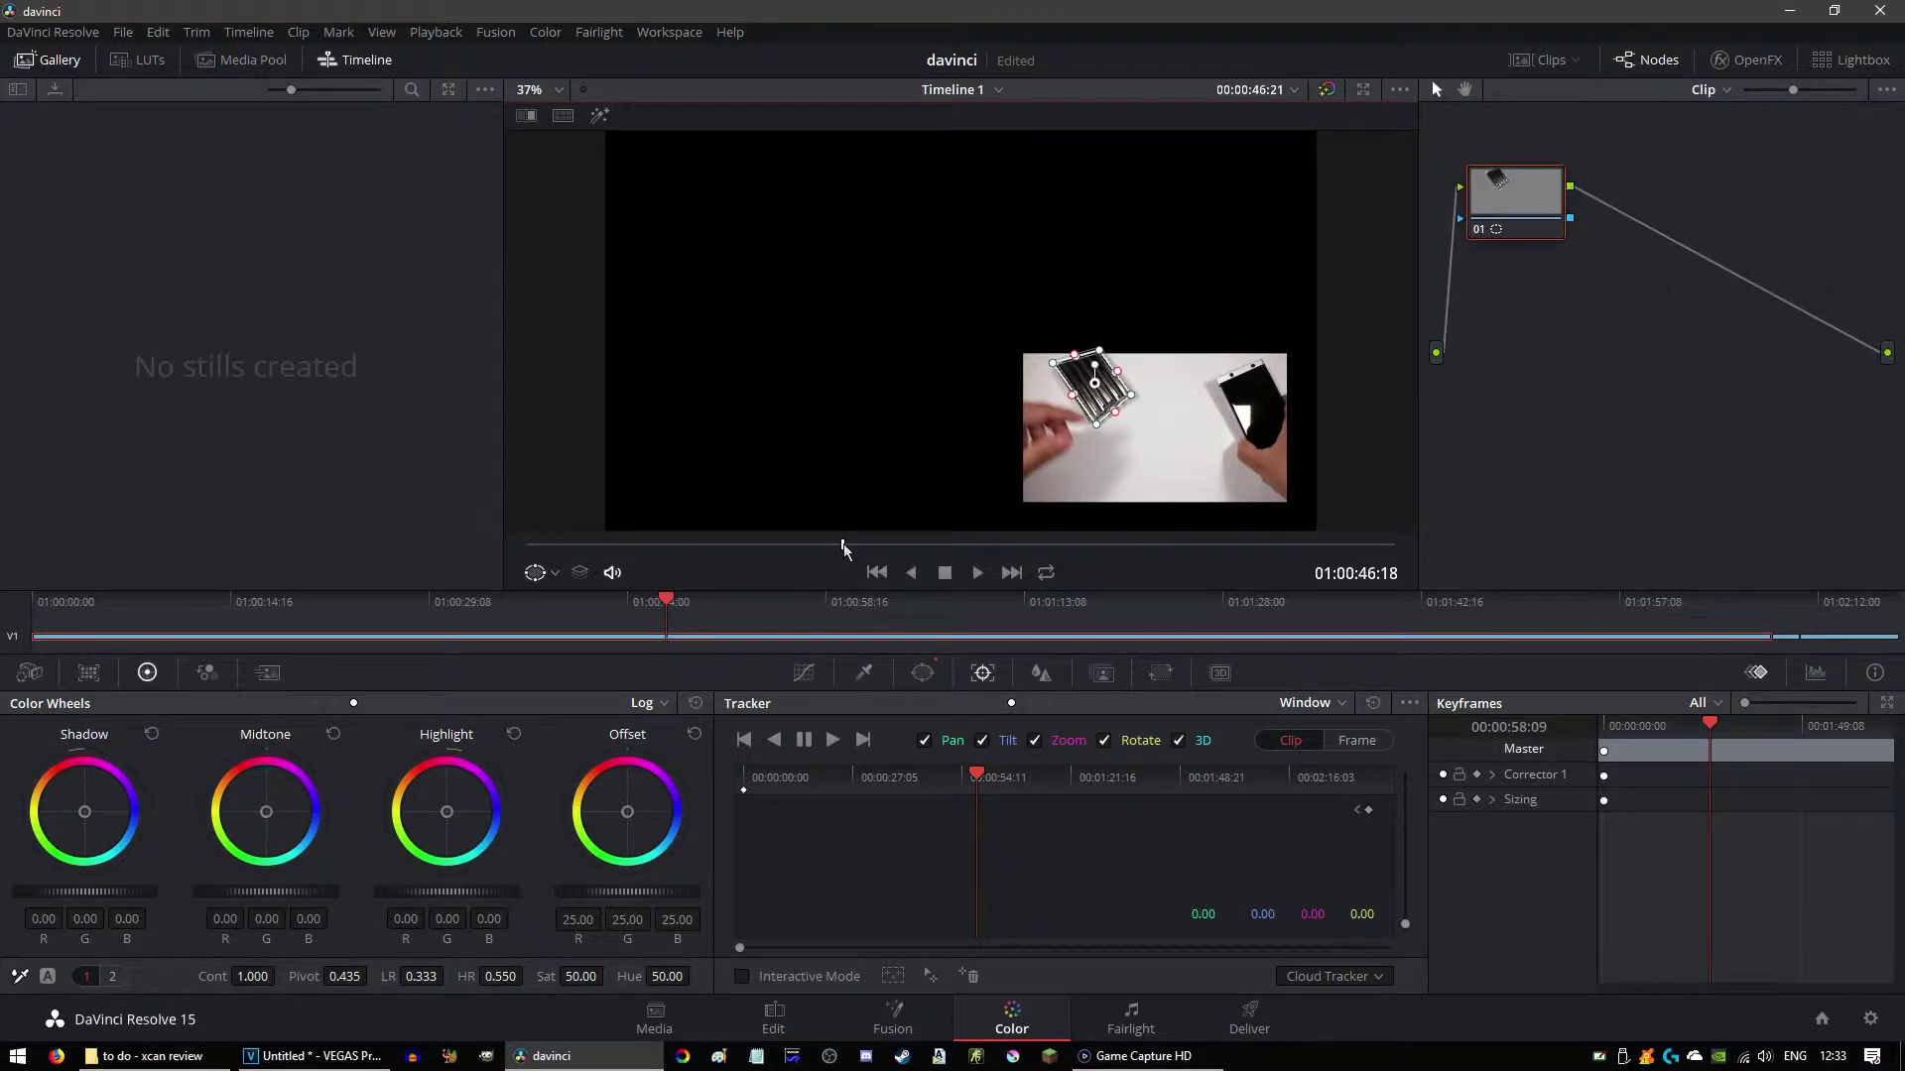
Step: Track the window forward to 01:00:54:01, ending at Pan -291.42, Tilt 302.45
click(829, 742)
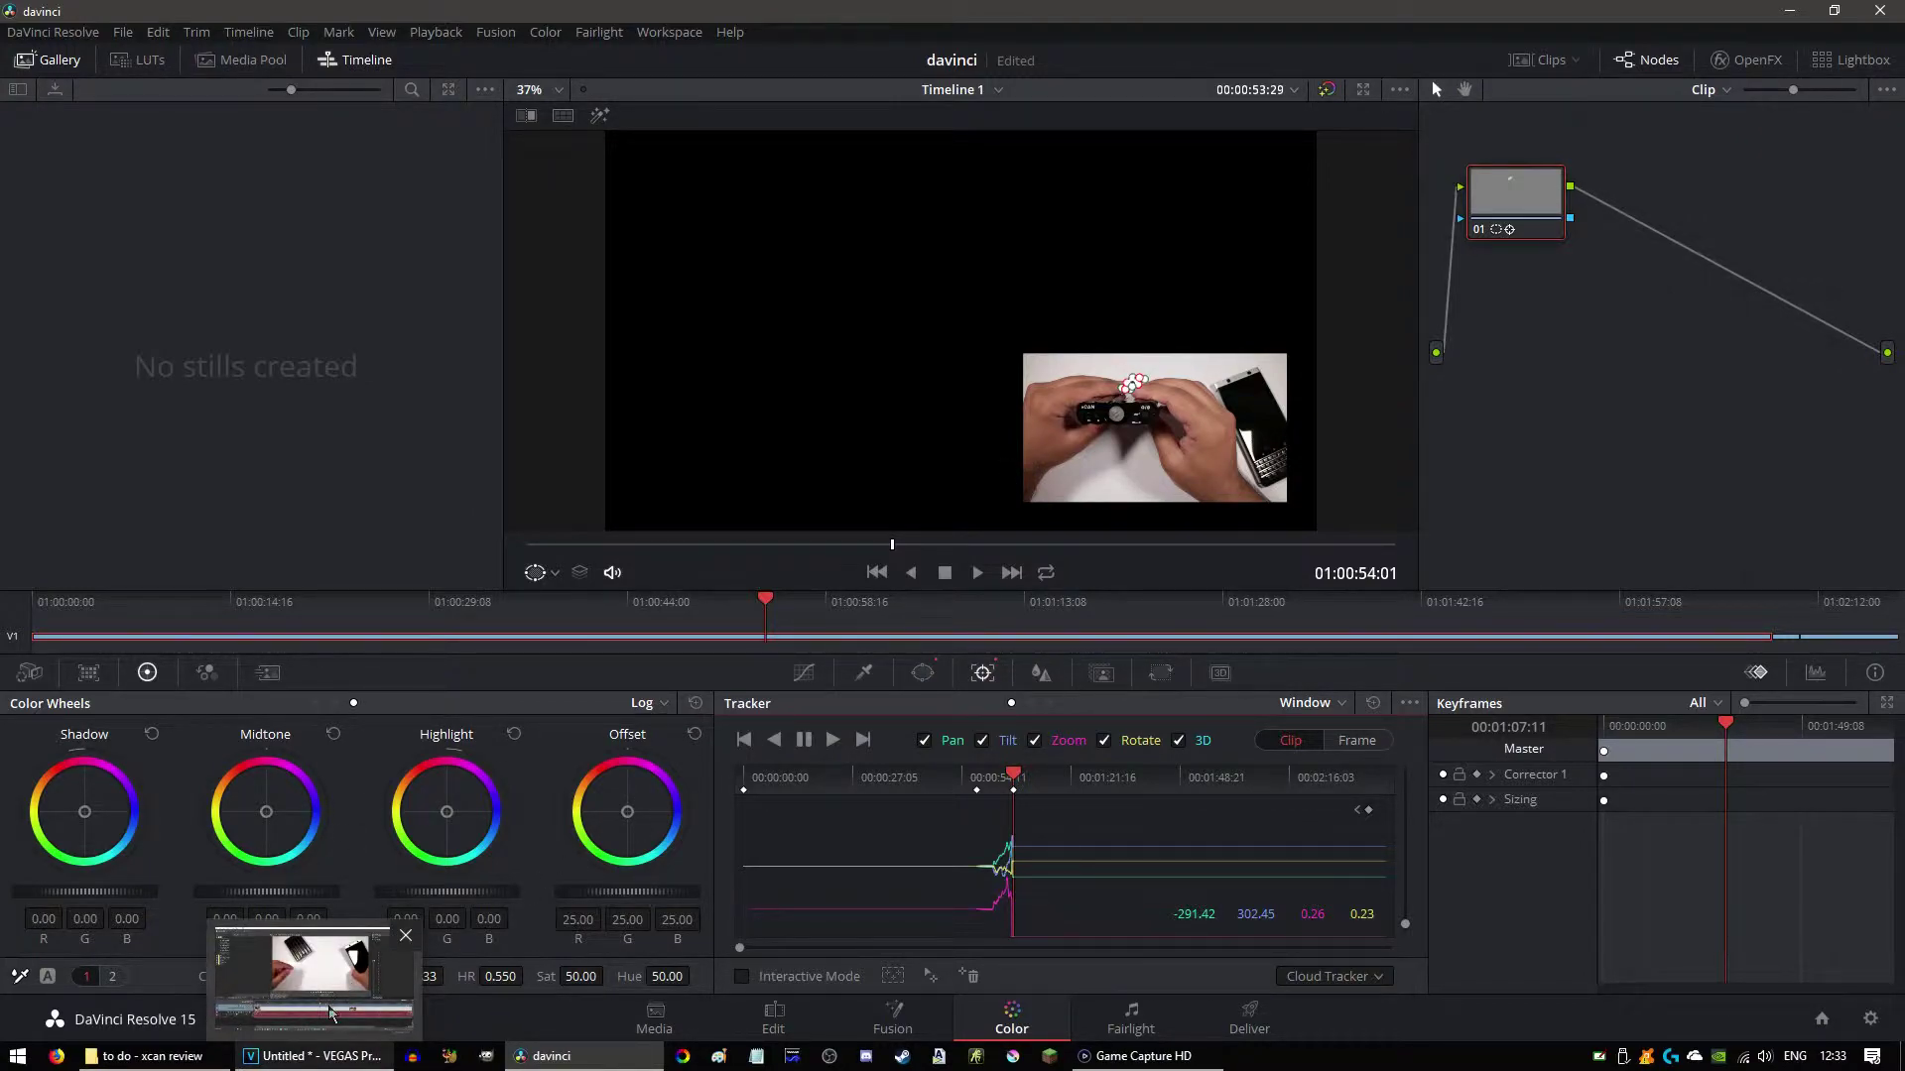
Step: Close the untitled VEGAS Pro project, discarding its changes
click(334, 1003)
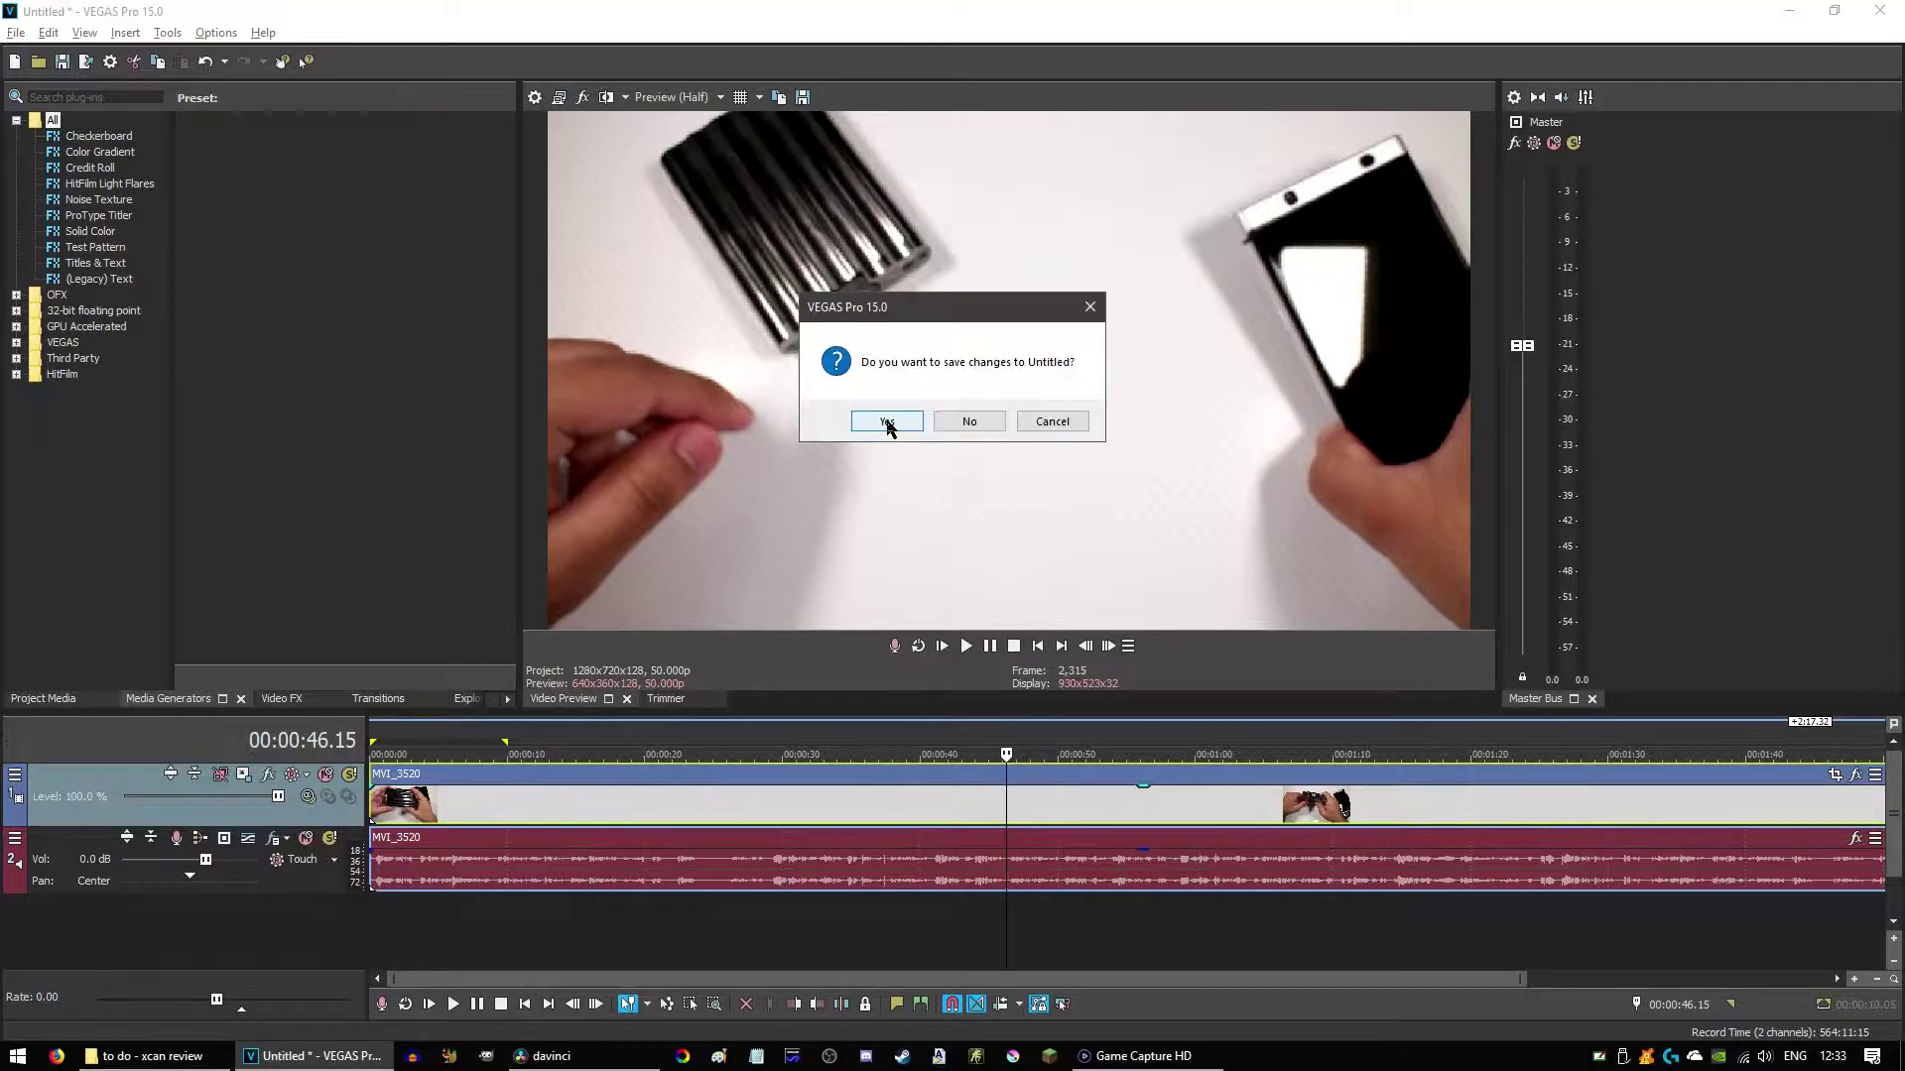
click(990, 422)
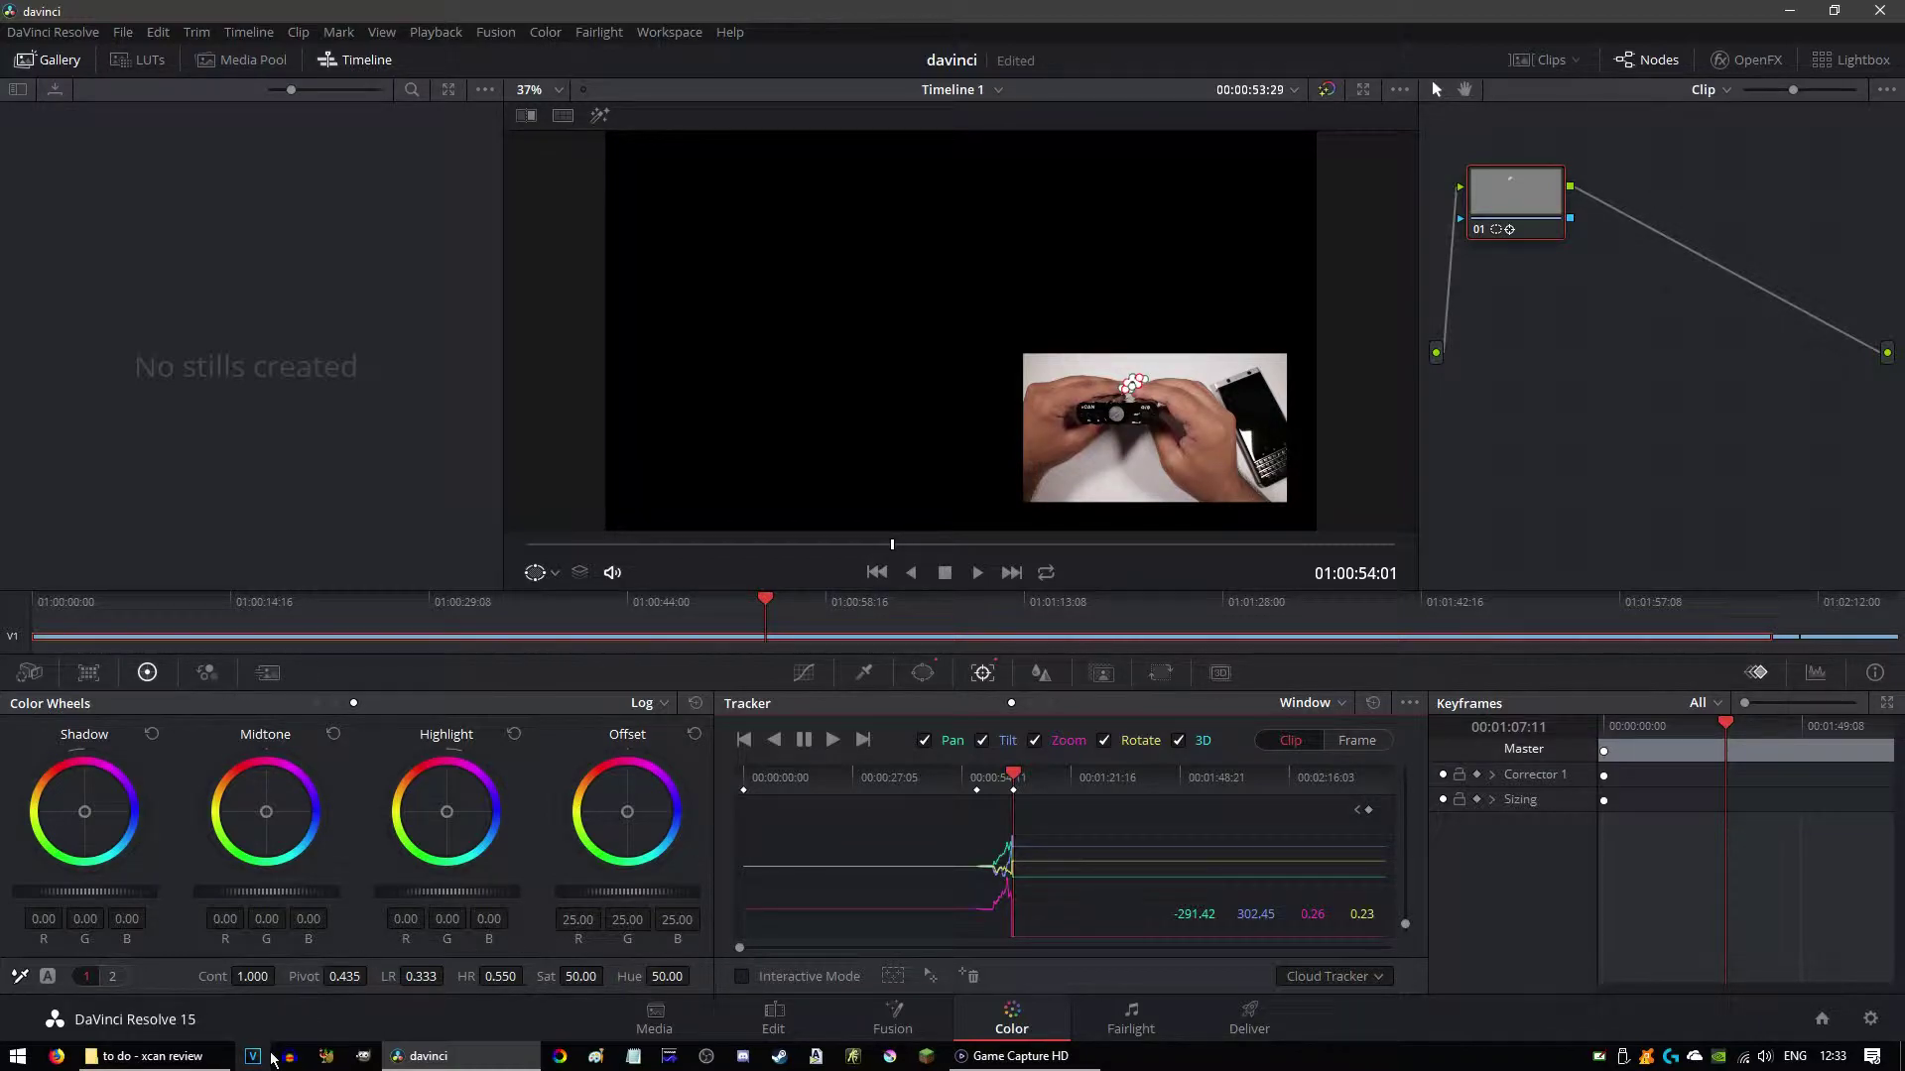
Step: Quit DaVinci Resolve from the Media page without saving the project
click(687, 1025)
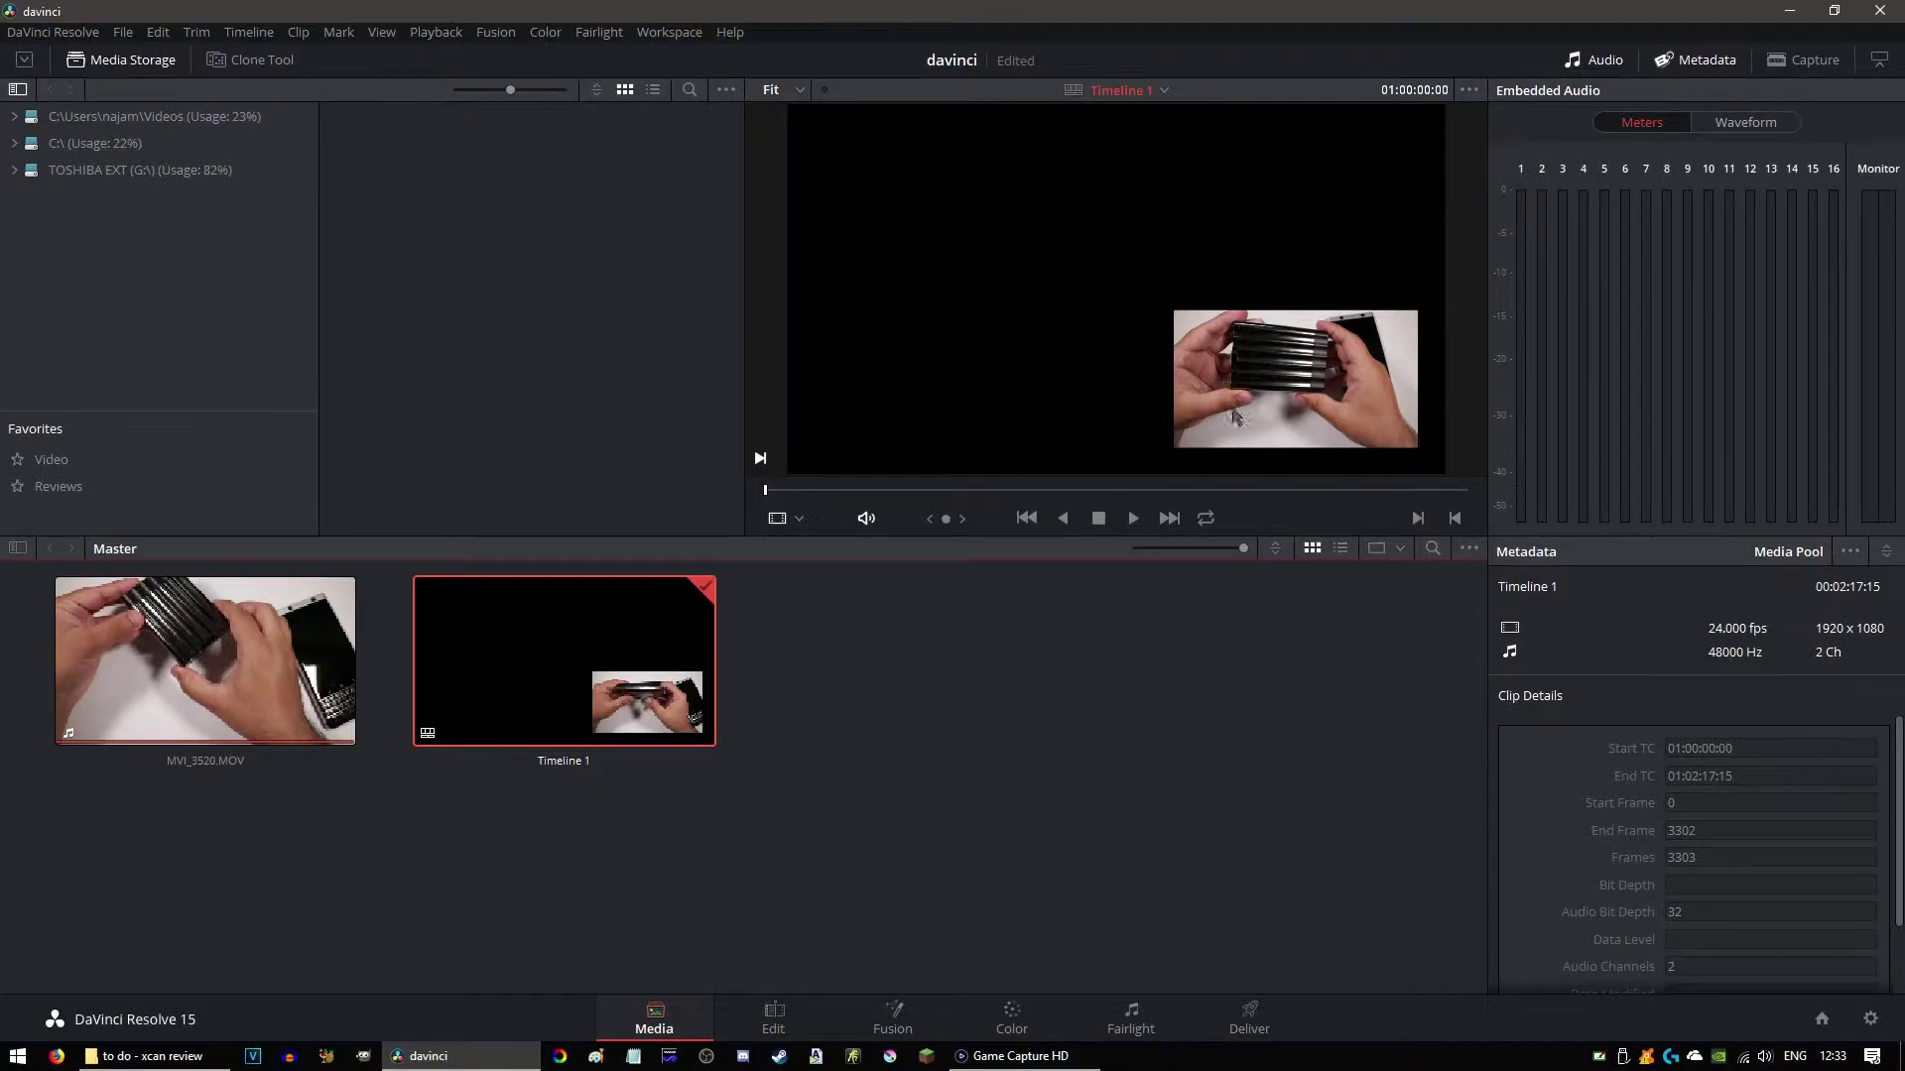
click(1880, 10)
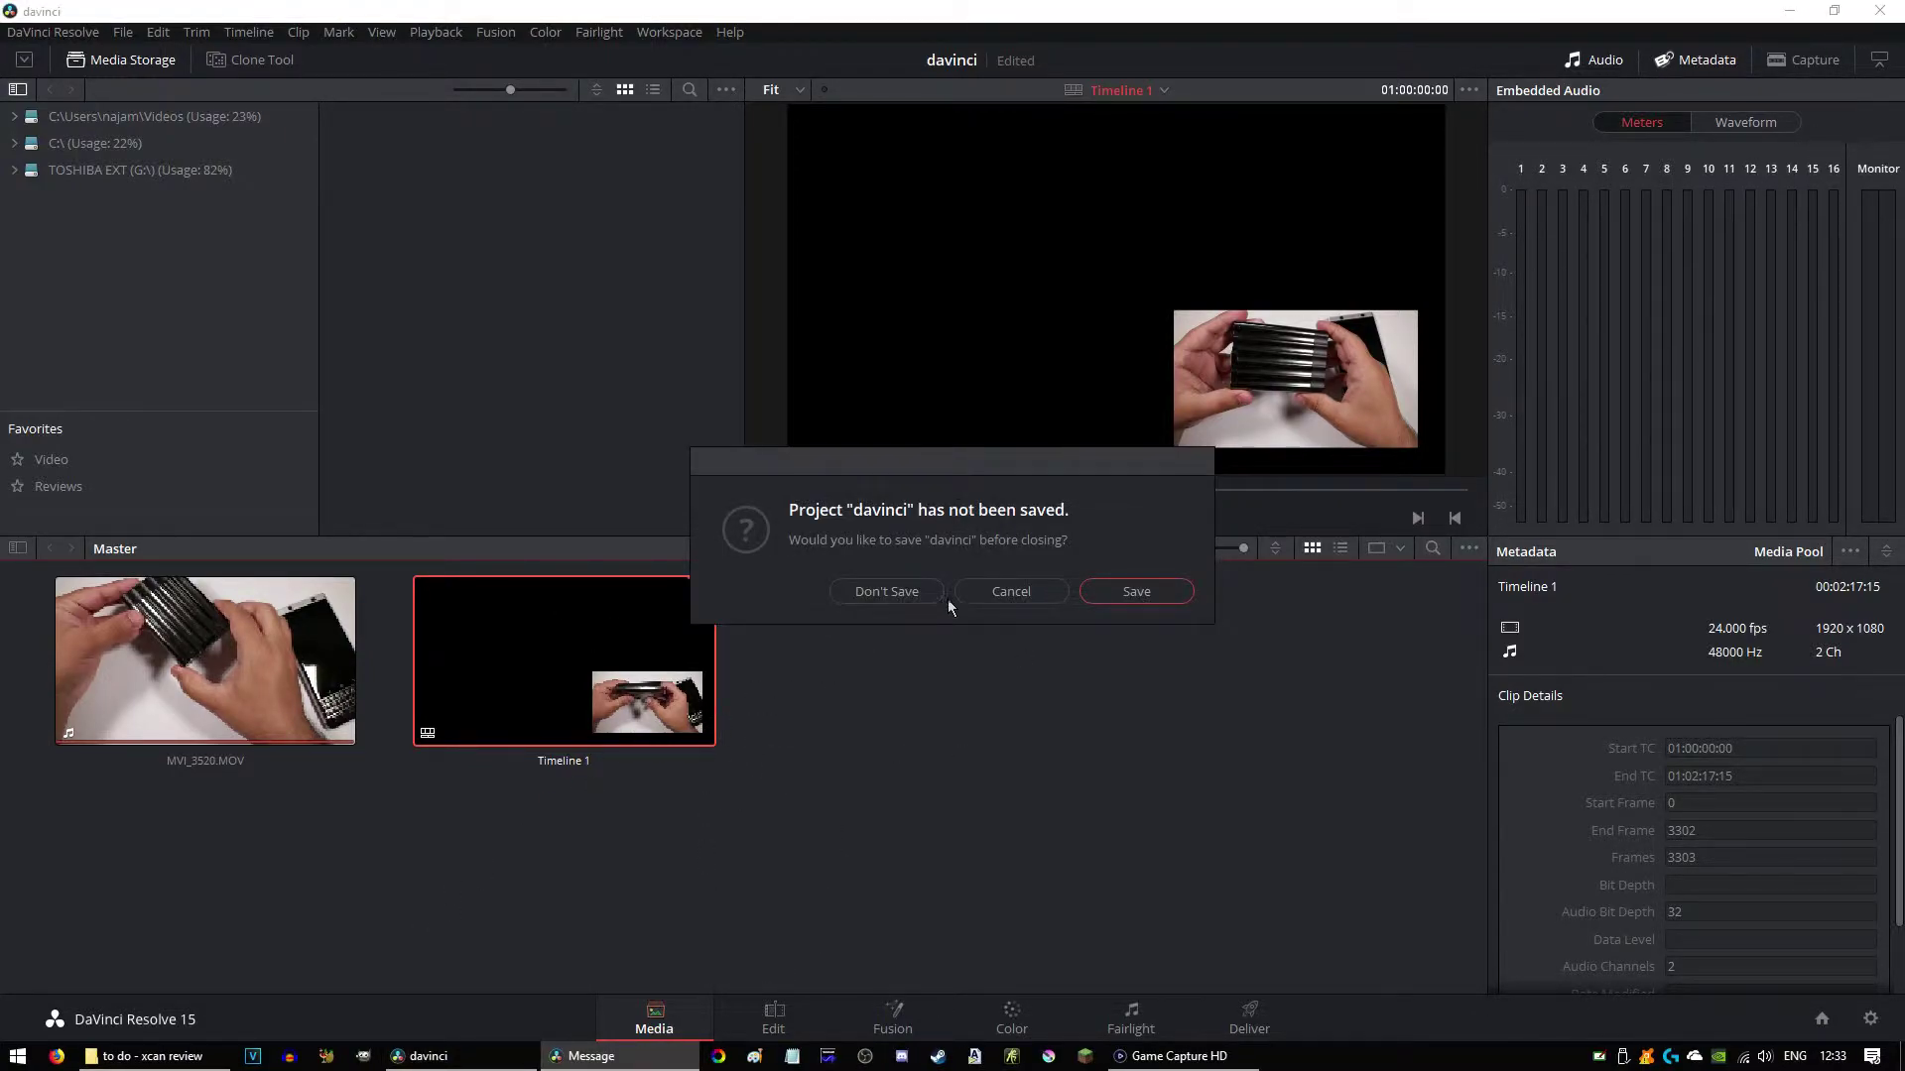
click(886, 593)
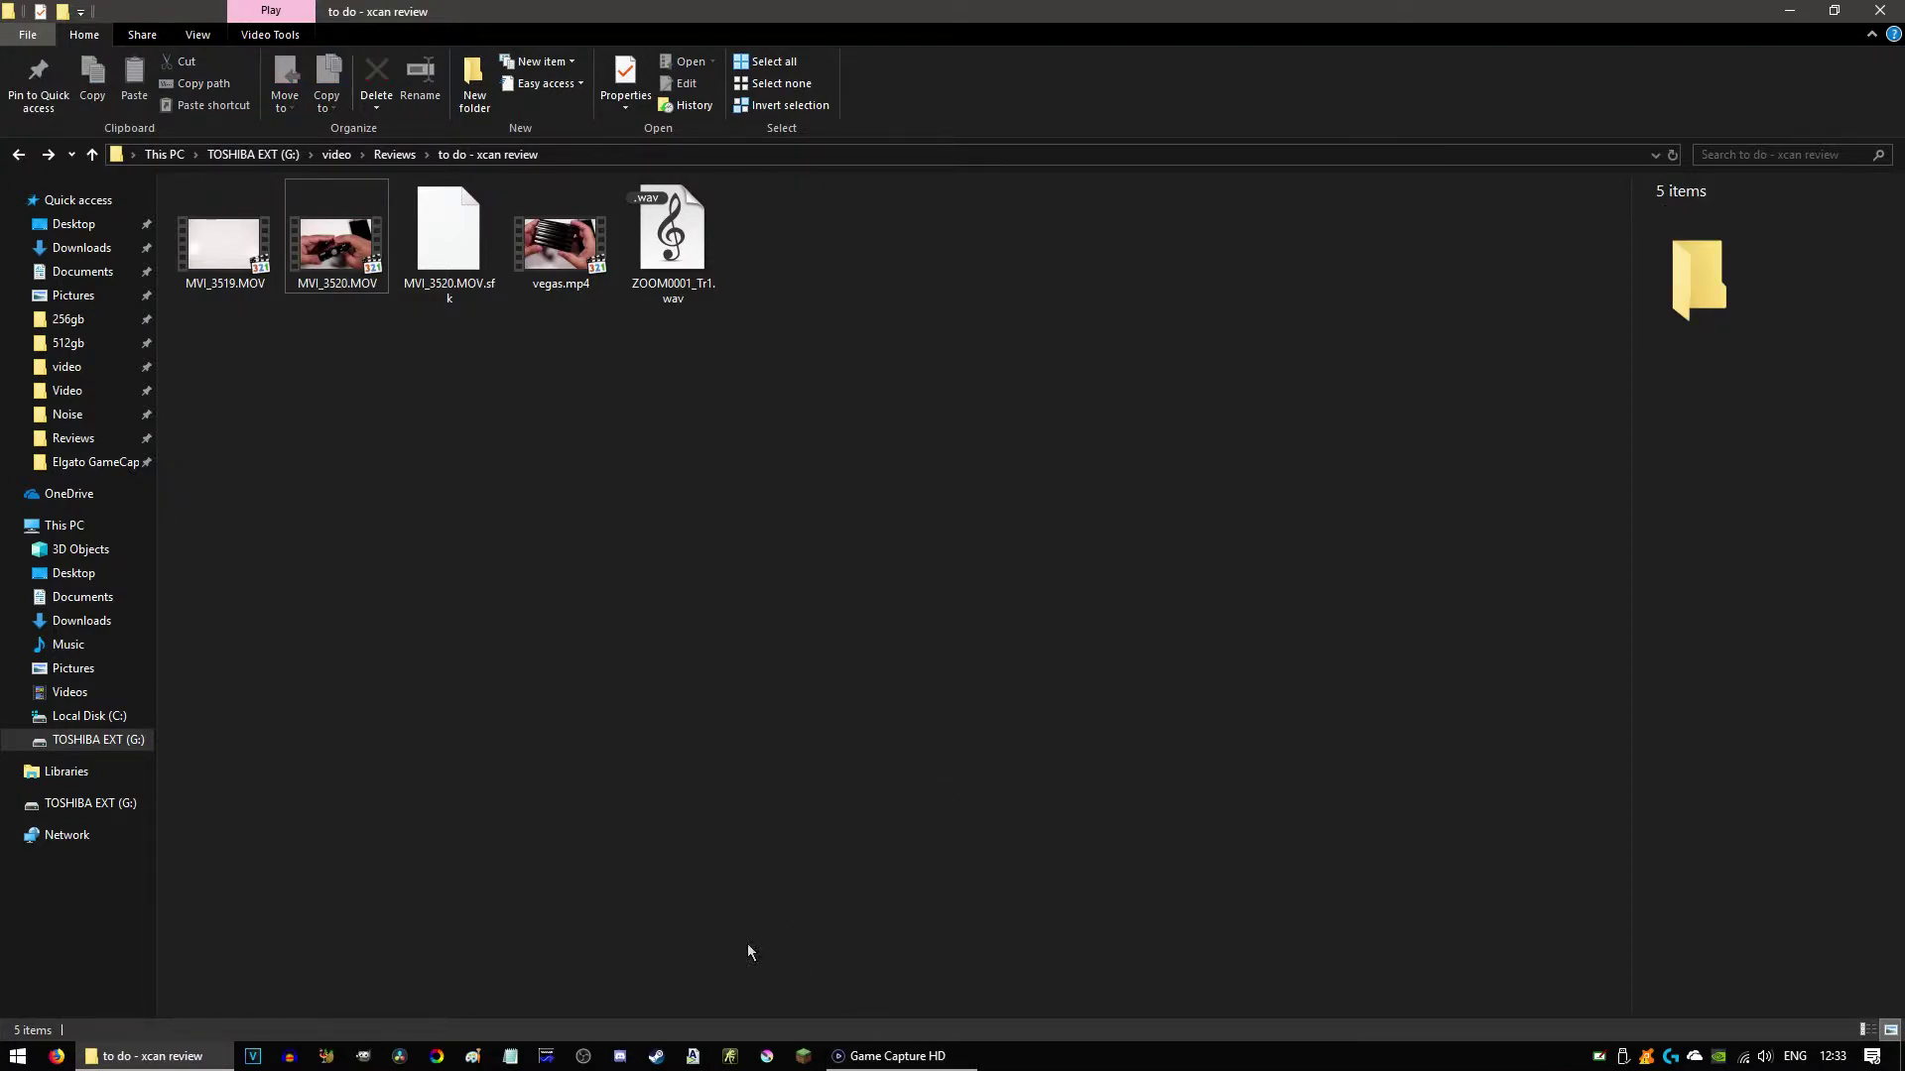
Step: Preview and close vegas.mp4 in Media Player Classic, then bring Game Capture HD to the front
double_click(555, 253)
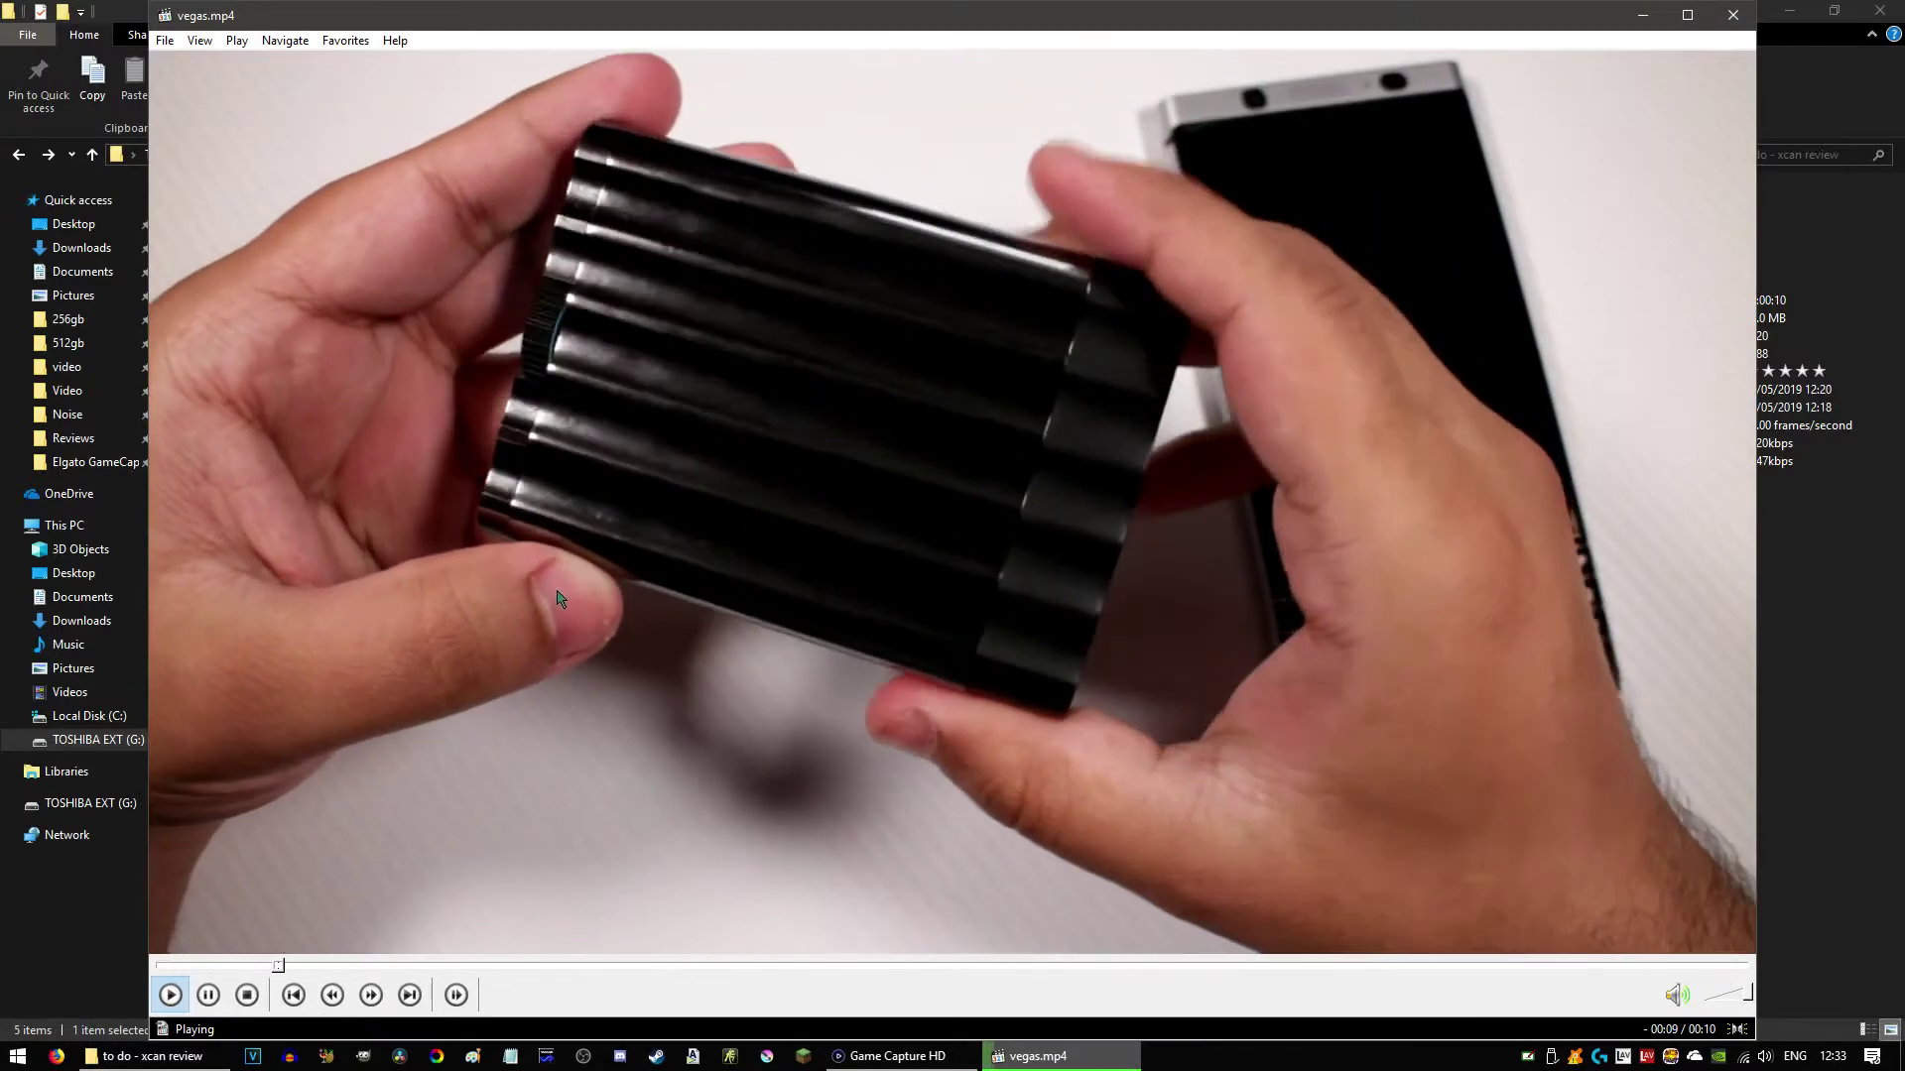
click(588, 580)
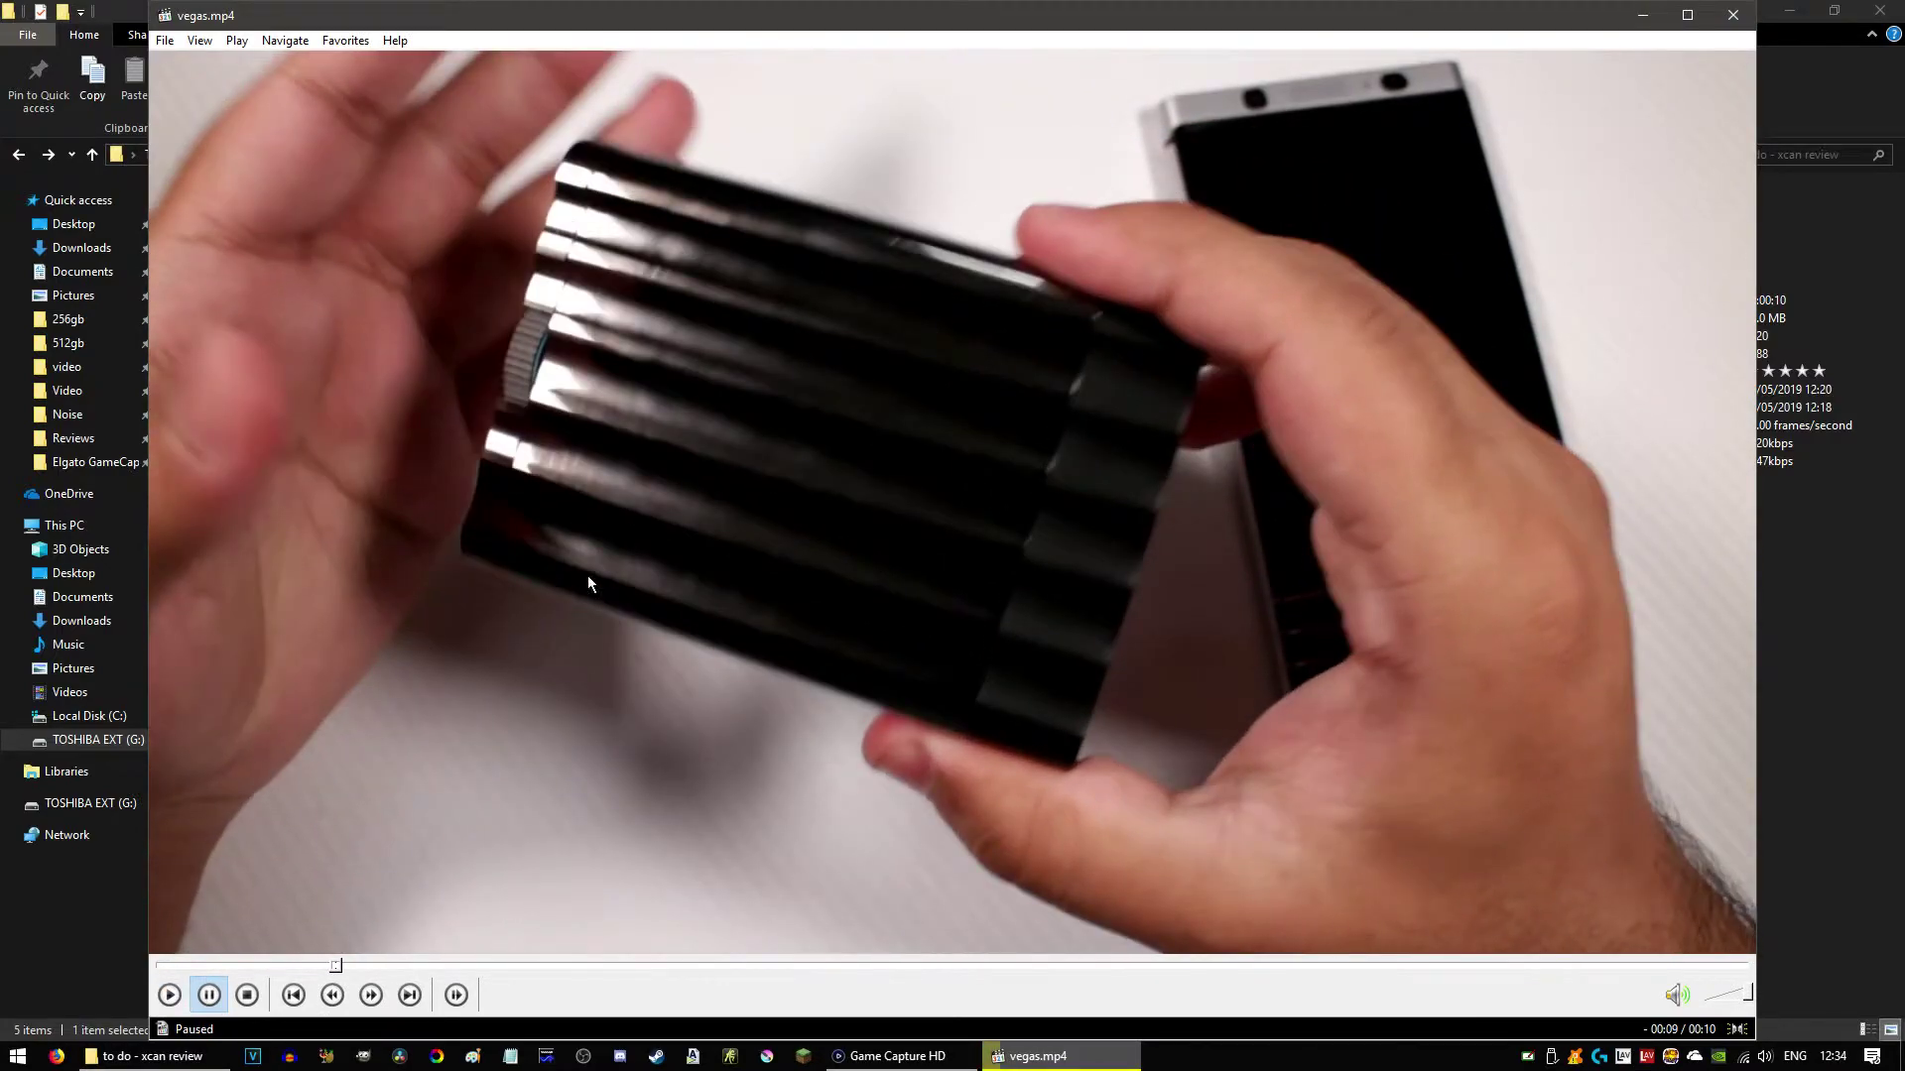
click(1734, 14)
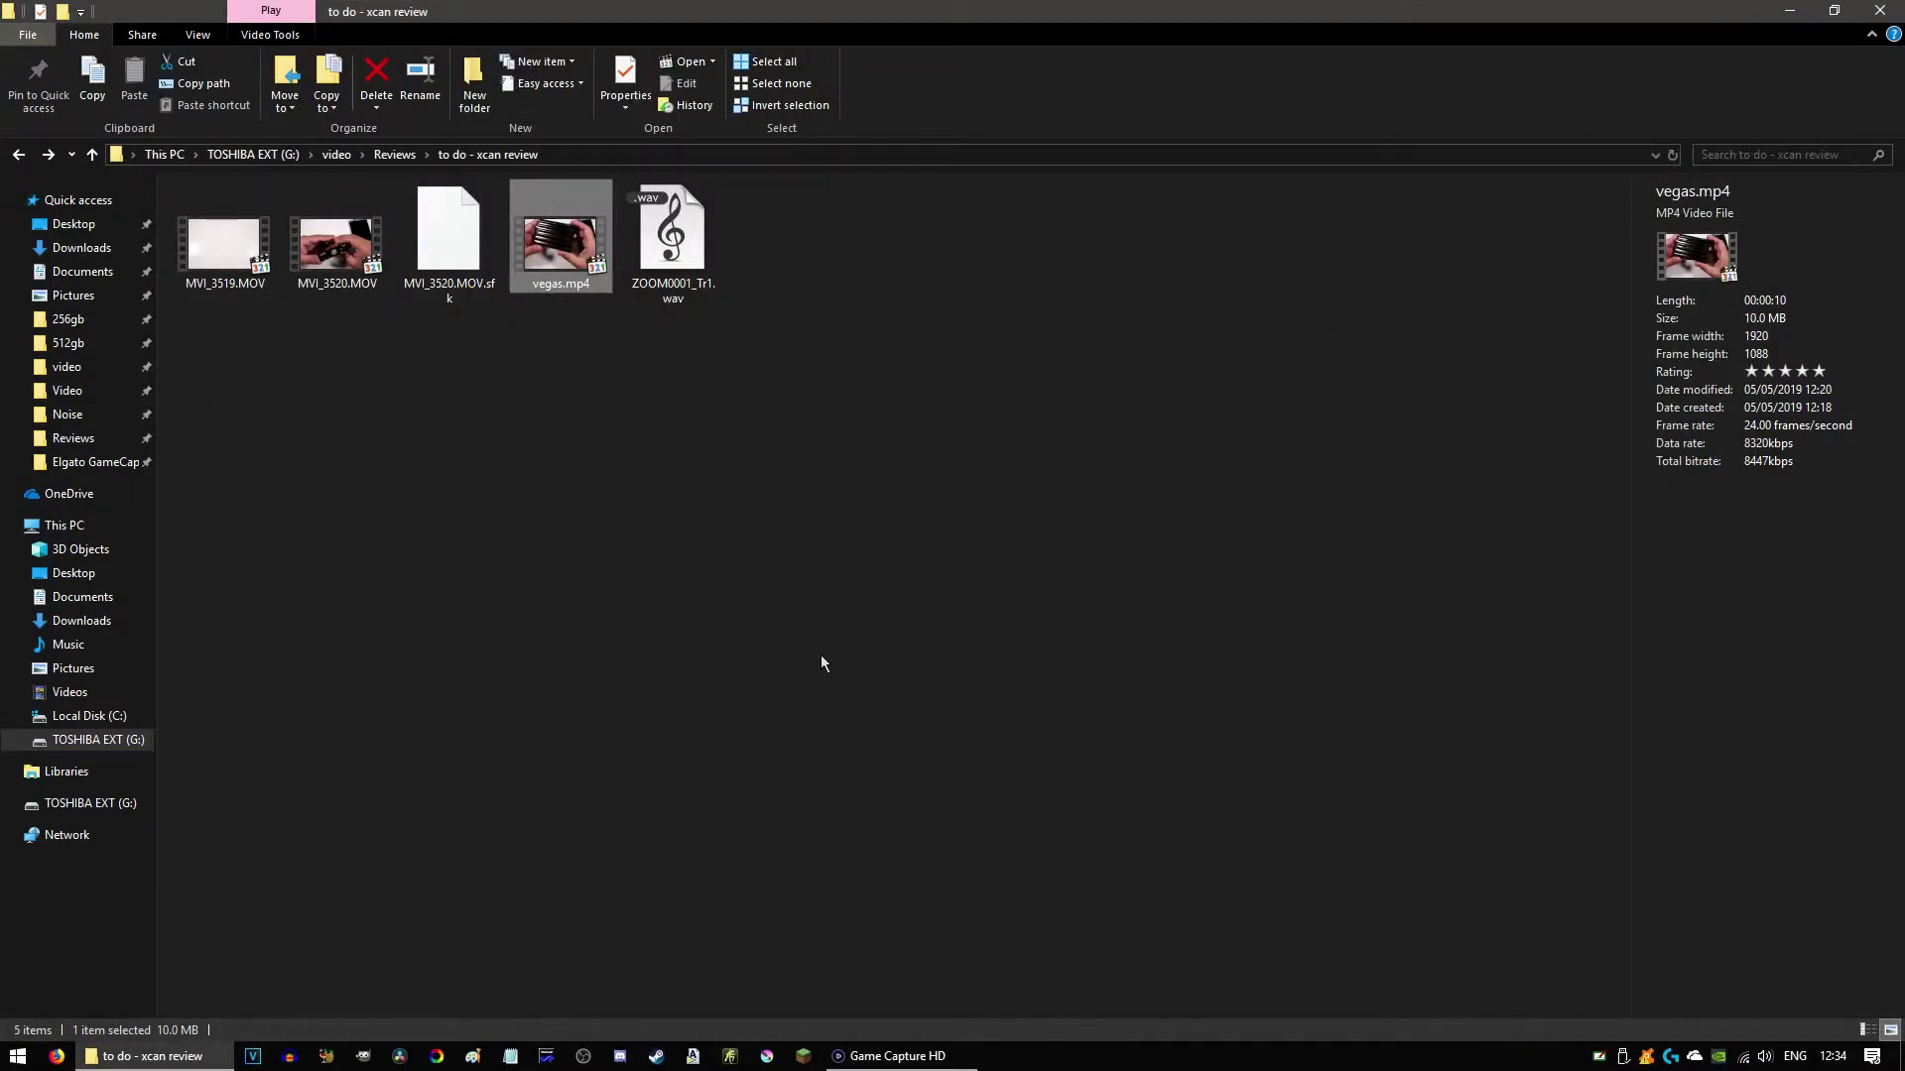
click(481, 553)
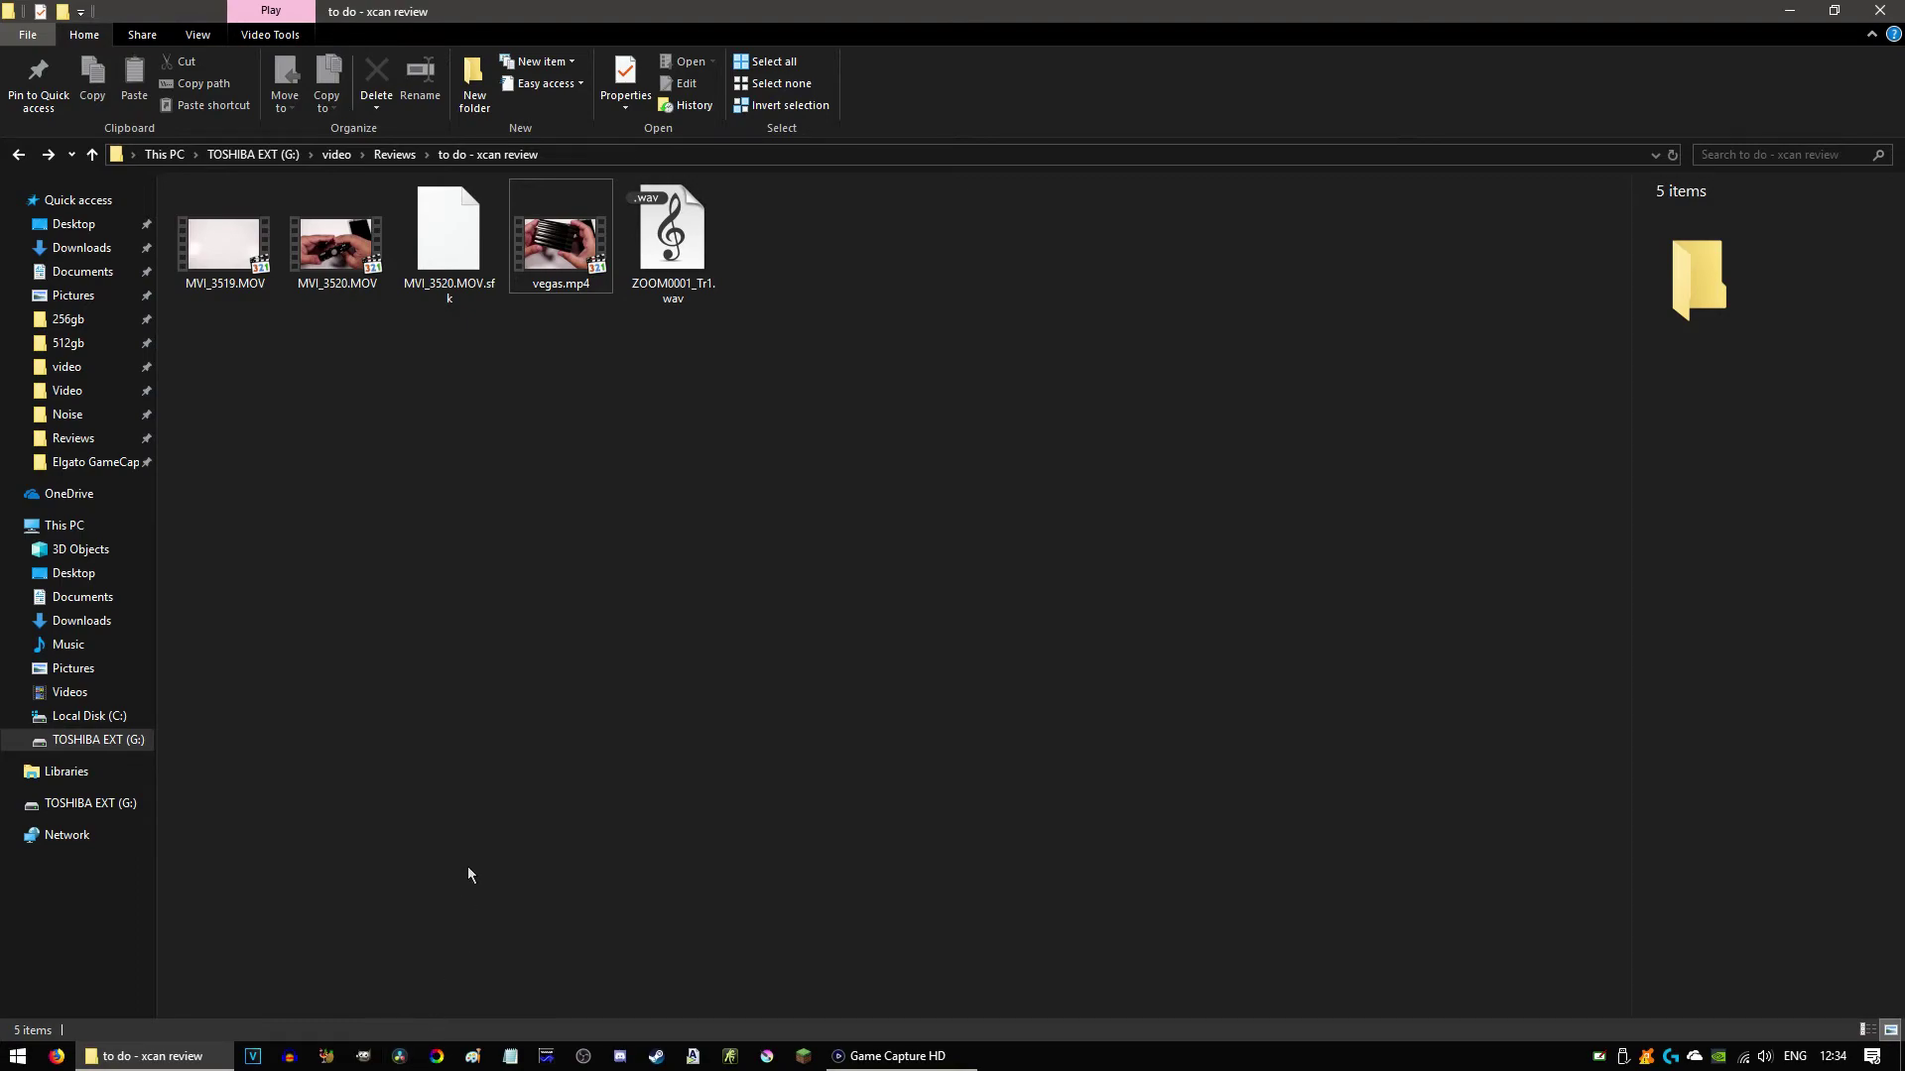
click(893, 1056)
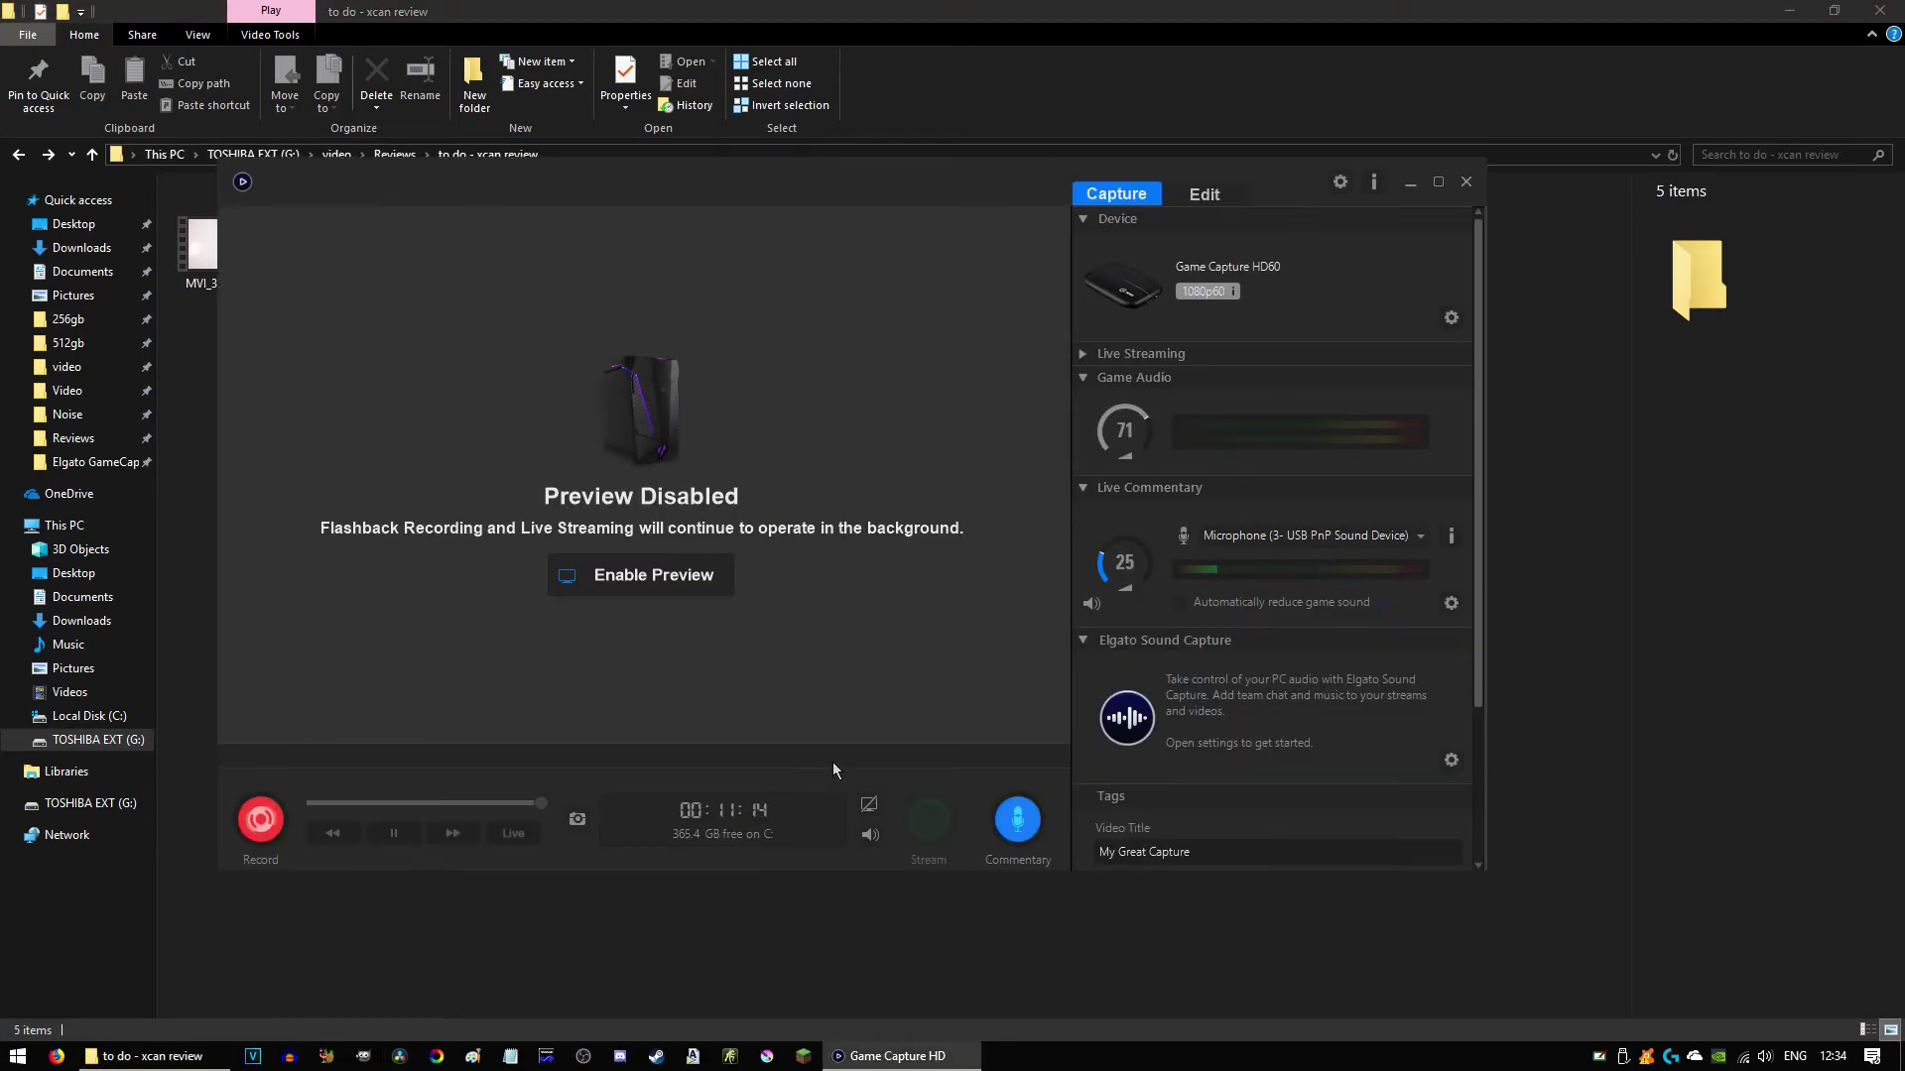